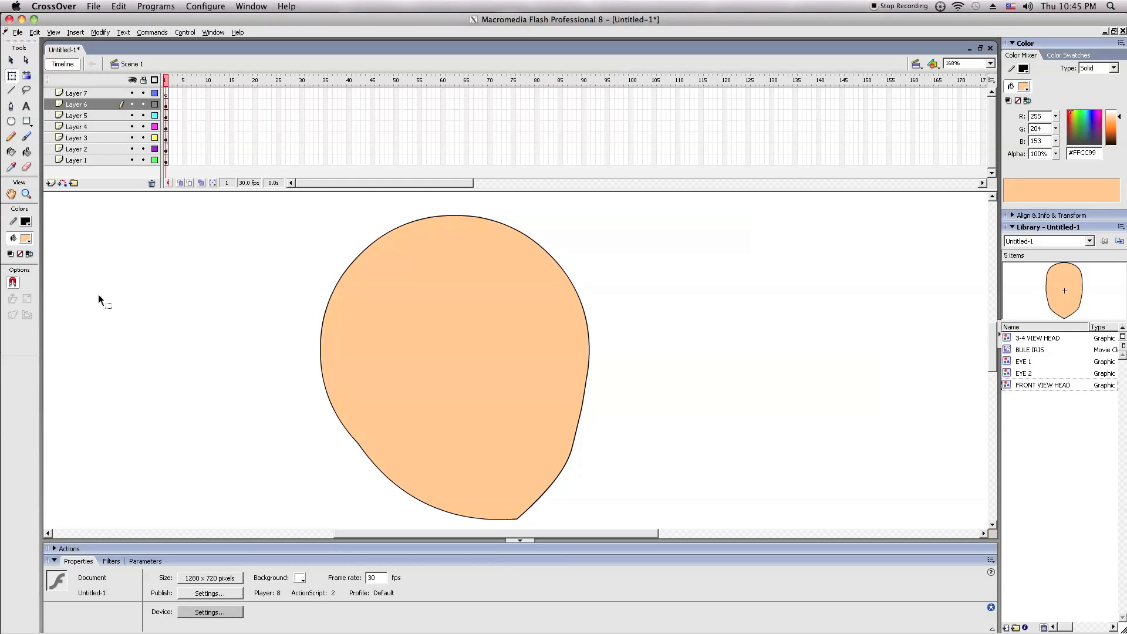
- Turn Layer 6 into a mask layer over Layer 5
right_click(77, 105)
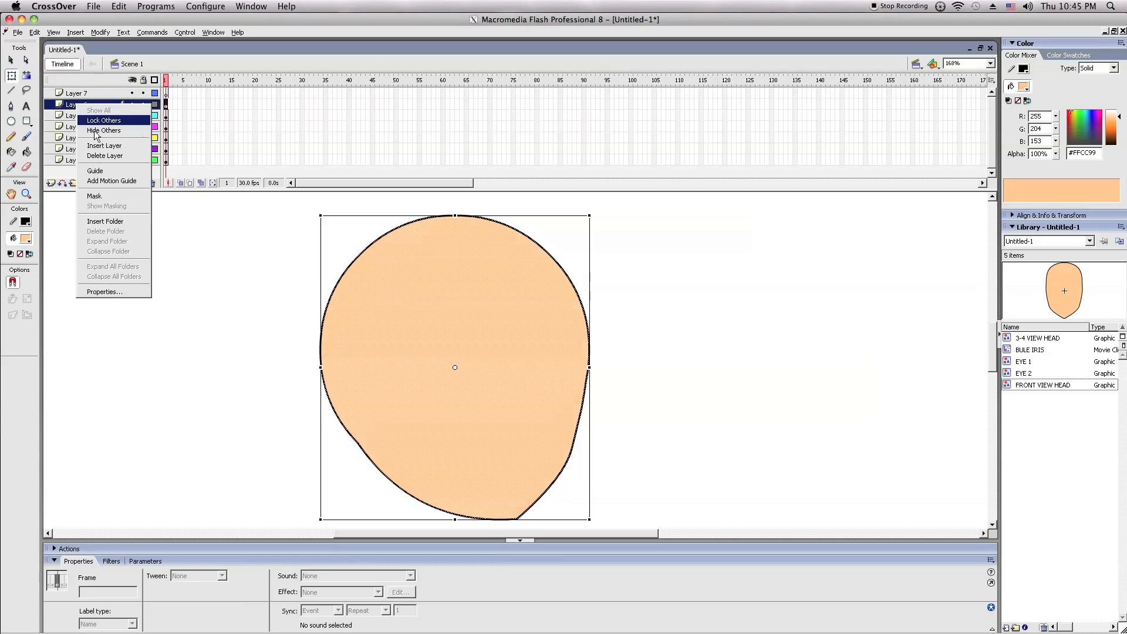
left_click(107, 196)
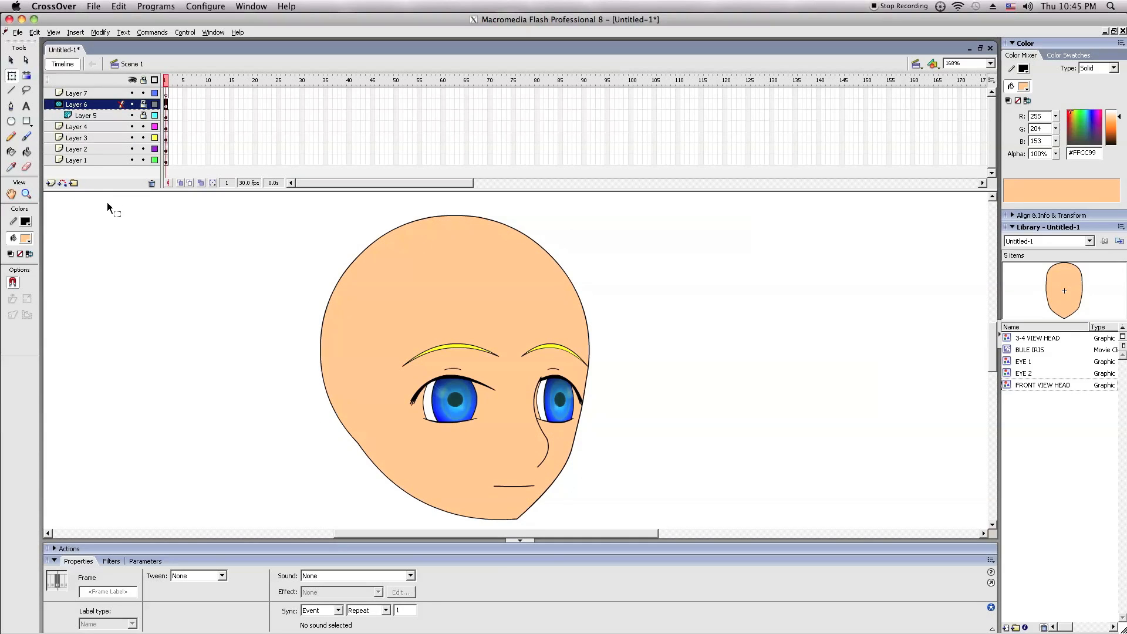
right_click(76, 109)
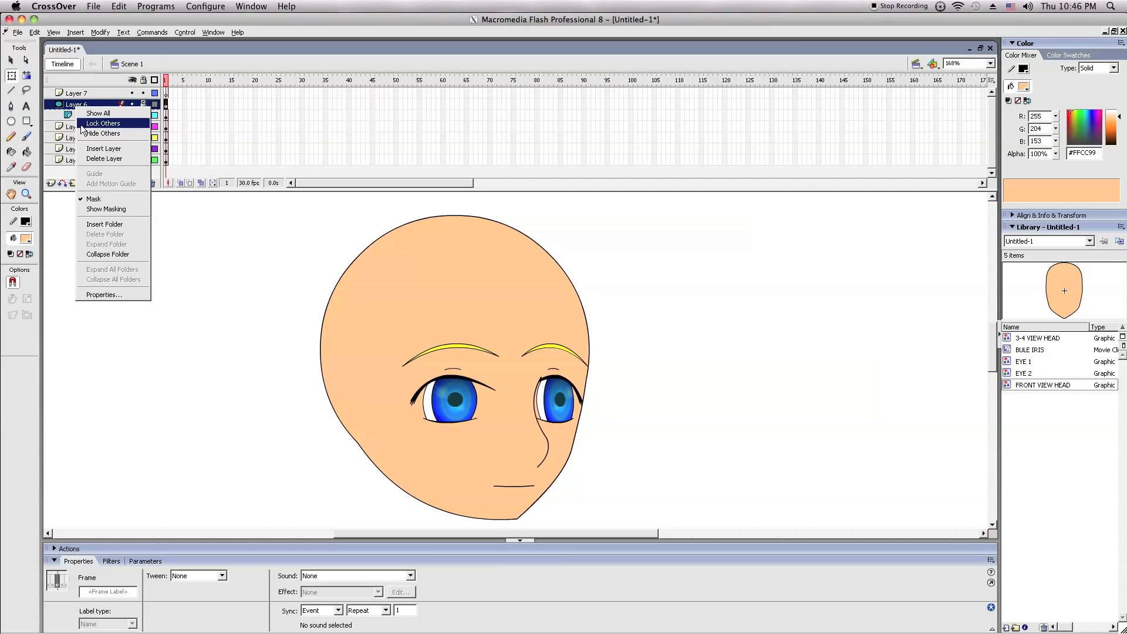
left_click(48, 171)
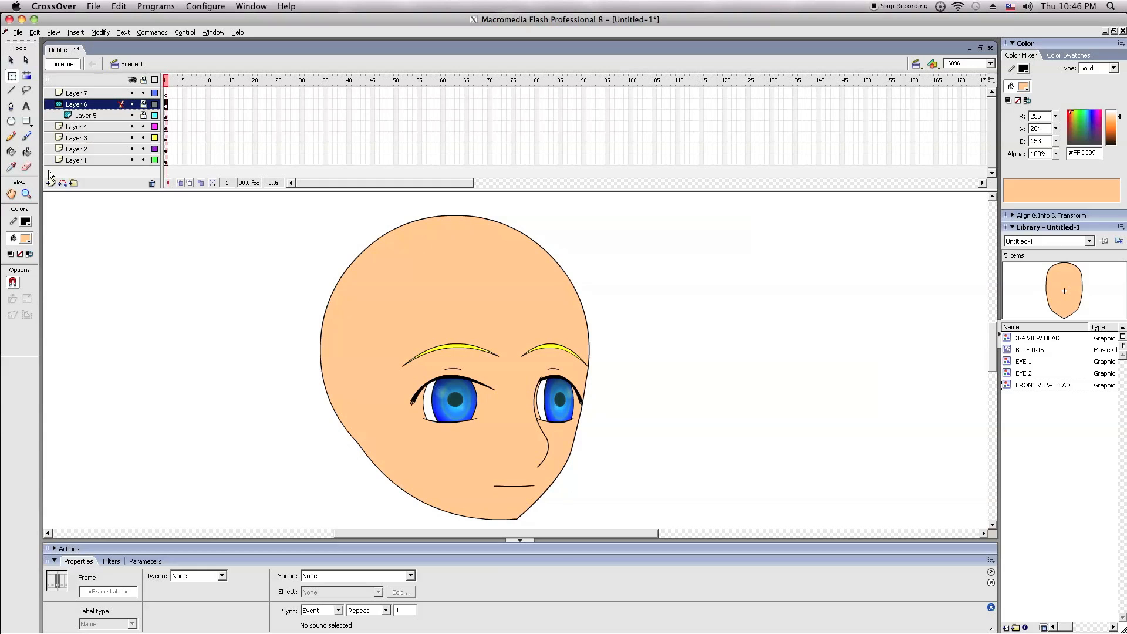
- Unlock mask Layer 6 and its masked Layer 5, and clear the selection on the stage
left_click(143, 105)
left_click(127, 106)
left_click(138, 173)
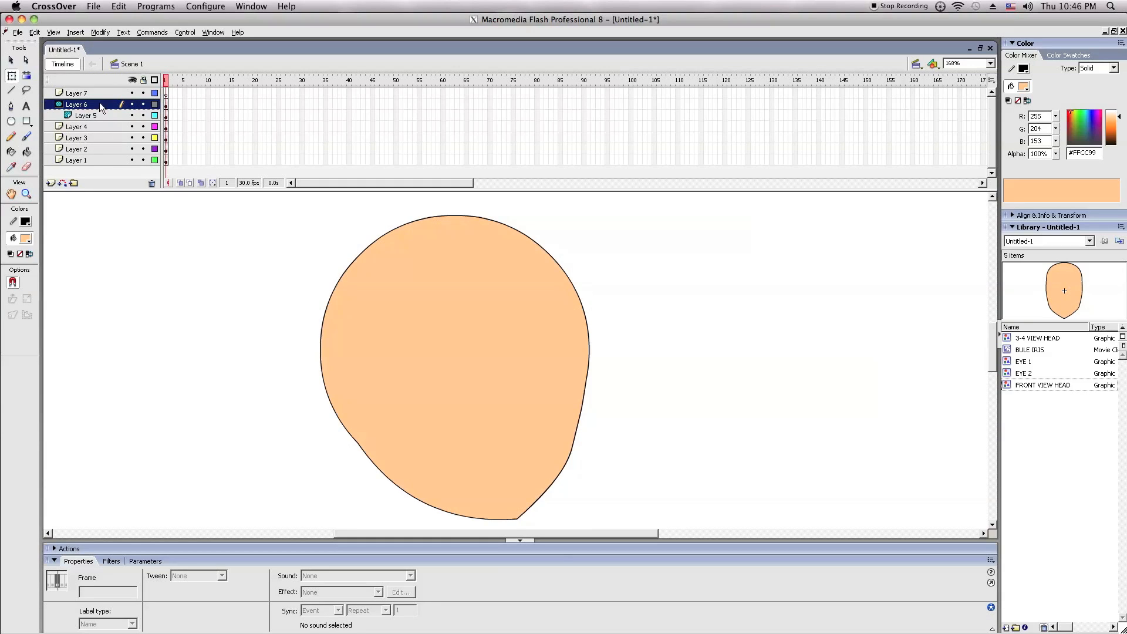
left_click(400, 301)
left_click(171, 280)
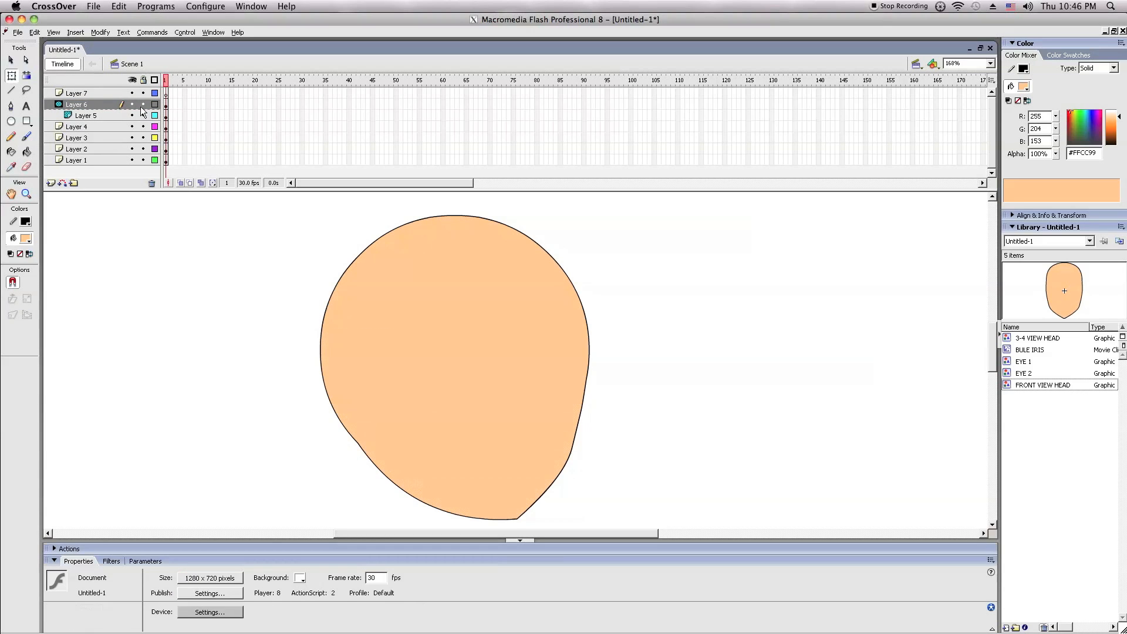
- Hide Layer 6, select all the remaining artwork, and clear the selection again
left_click(132, 104)
right_click(283, 229)
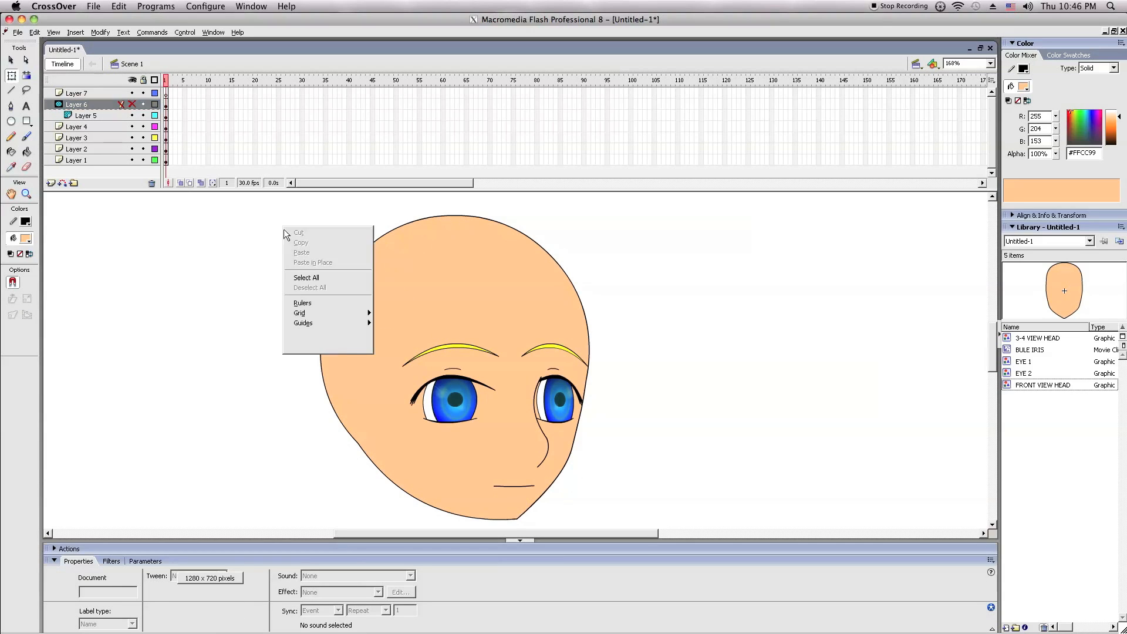
left_click(351, 279)
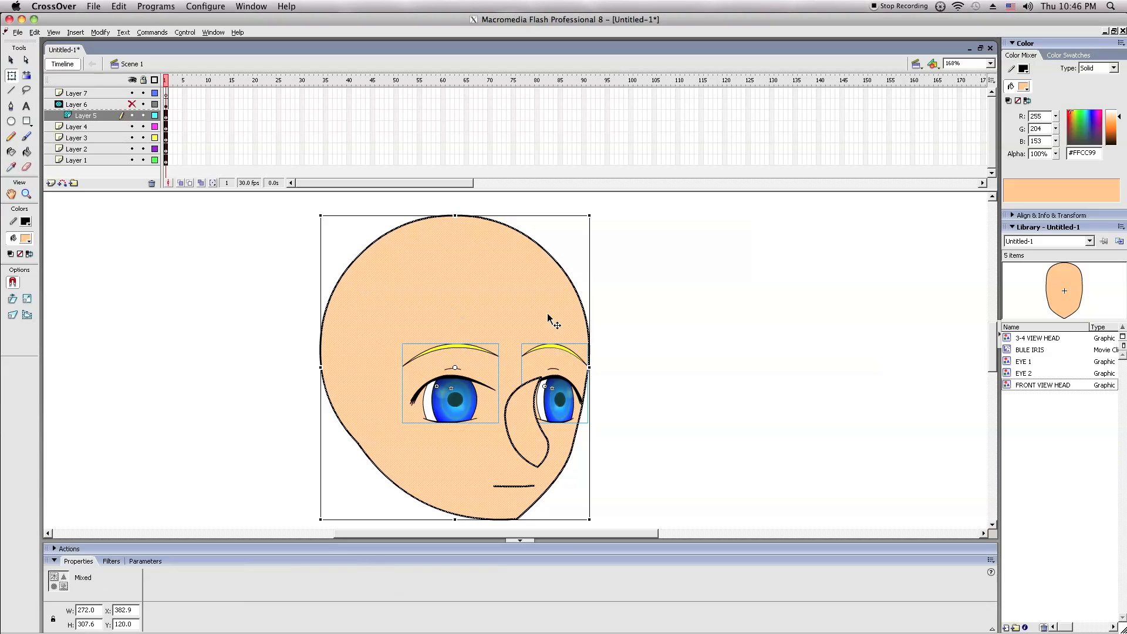
left_click(660, 299)
left_click(386, 288)
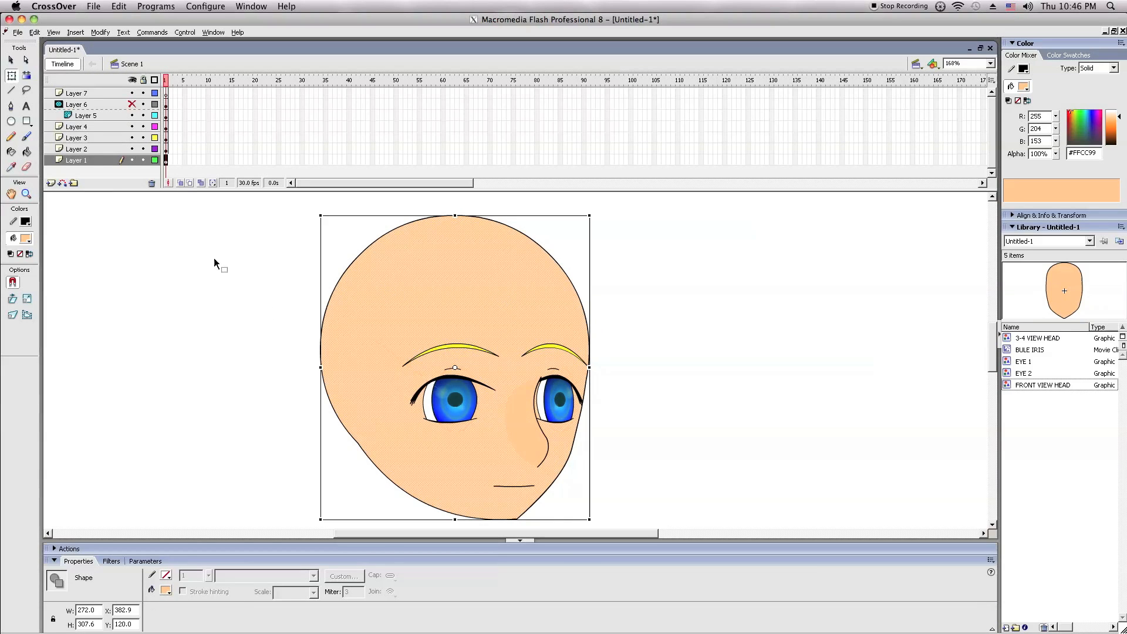
left_click(187, 291)
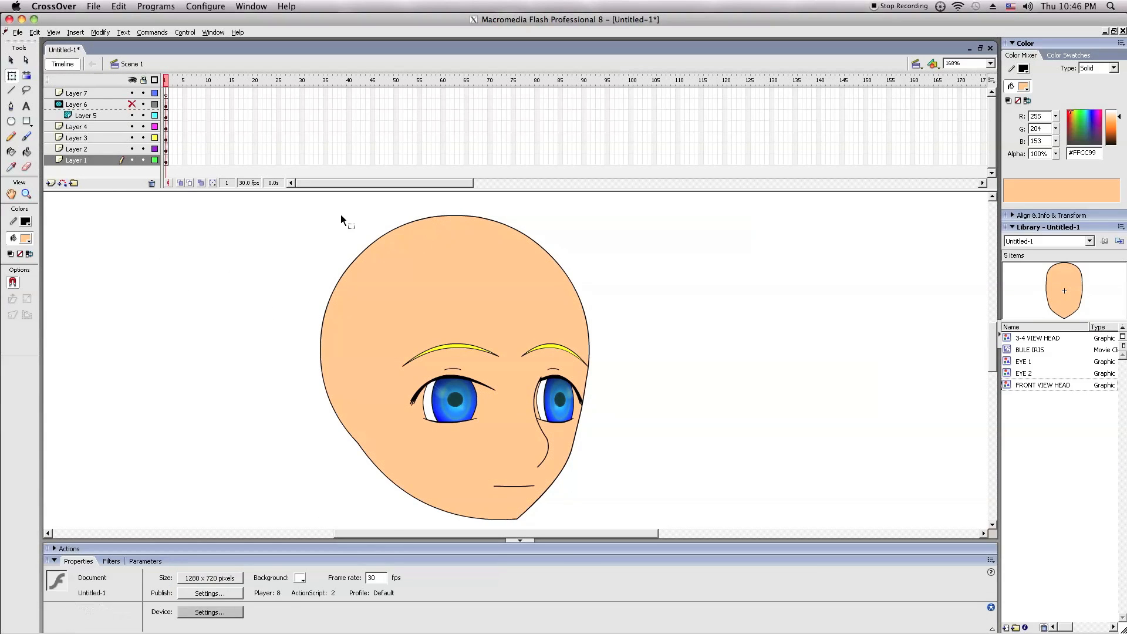
- Show Layer 6 again and turn off its mask setting
left_click(133, 104)
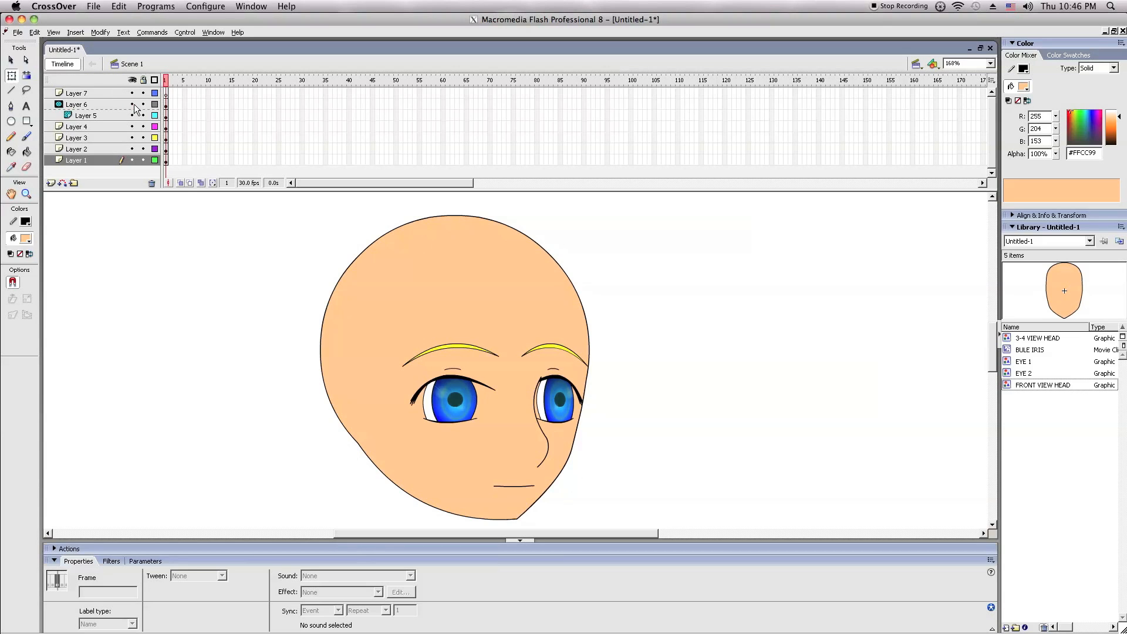
right_click(122, 106)
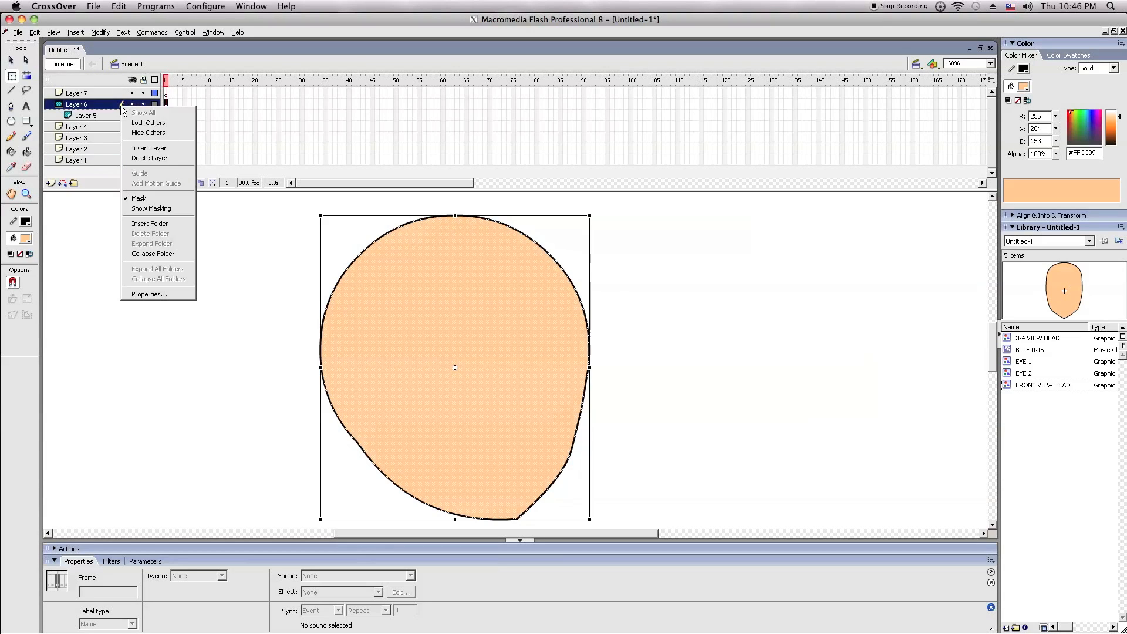
left_click(165, 201)
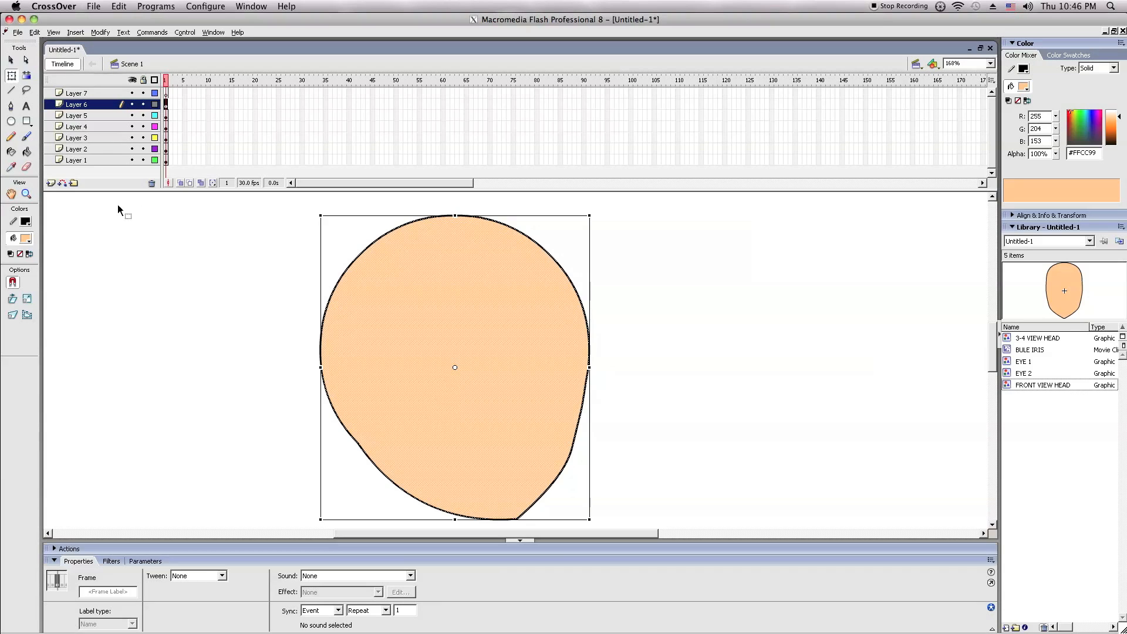
- Make Layer 6 a mask, place Layers 4, 3 and 2 under it with Layer 5, and lock the masked layers
right_click(71, 104)
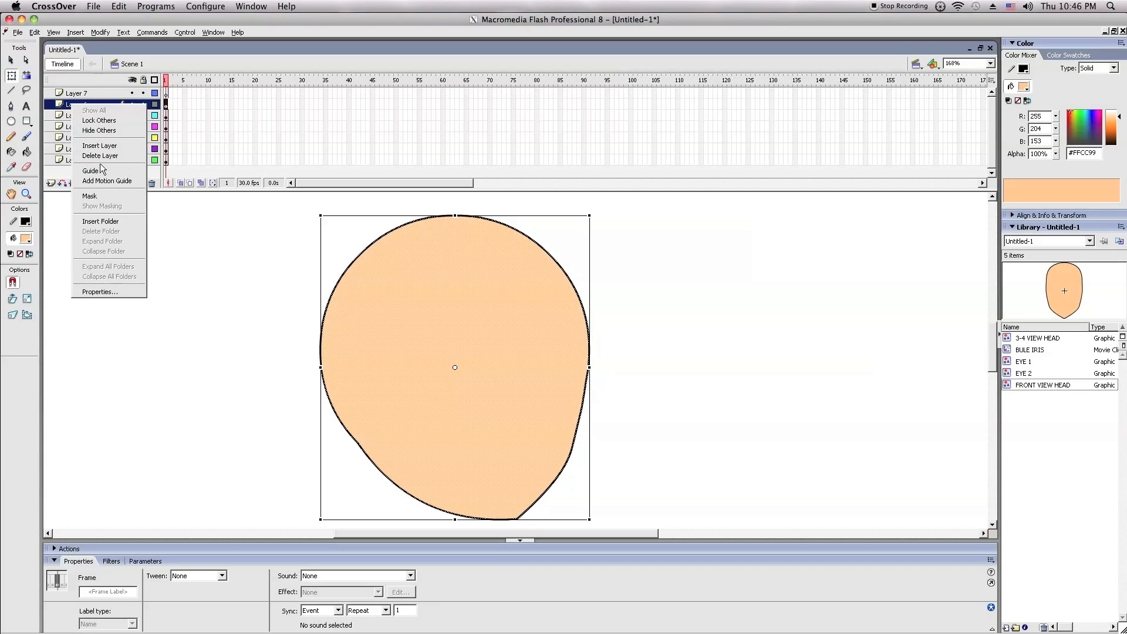
left_click(94, 196)
left_click_drag(82, 130, 89, 160)
left_click(147, 201)
left_click_drag(144, 127, 153, 203)
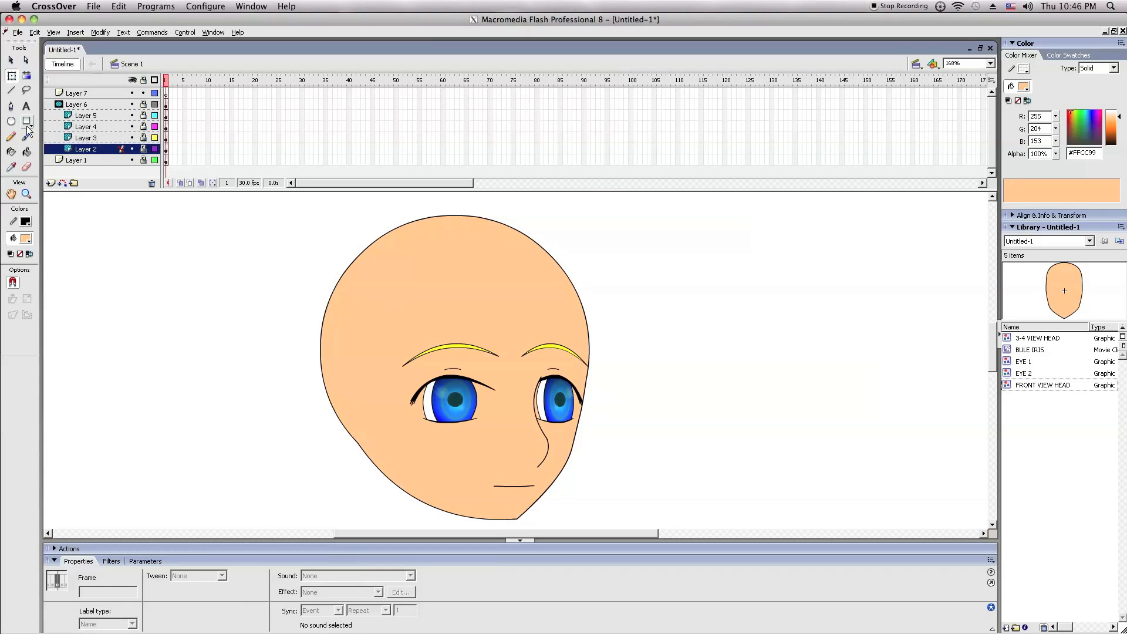
- Unlock Layers 5 through 2, lock Layer 1, and hide and lock mask Layer 6
left_click_drag(143, 149, 145, 116)
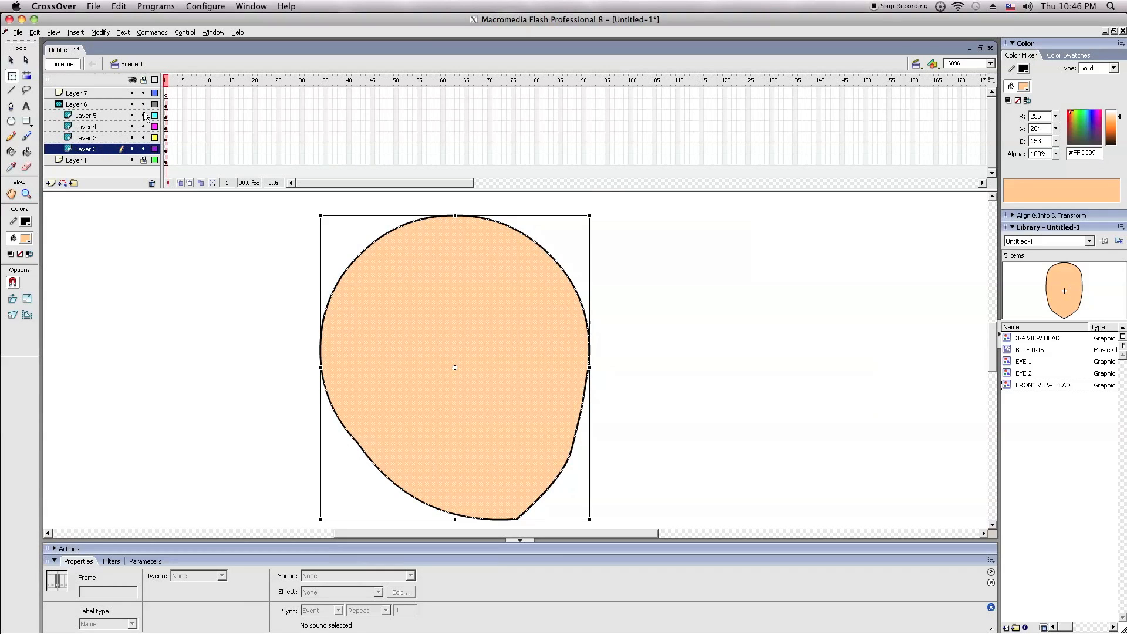
left_click(150, 238)
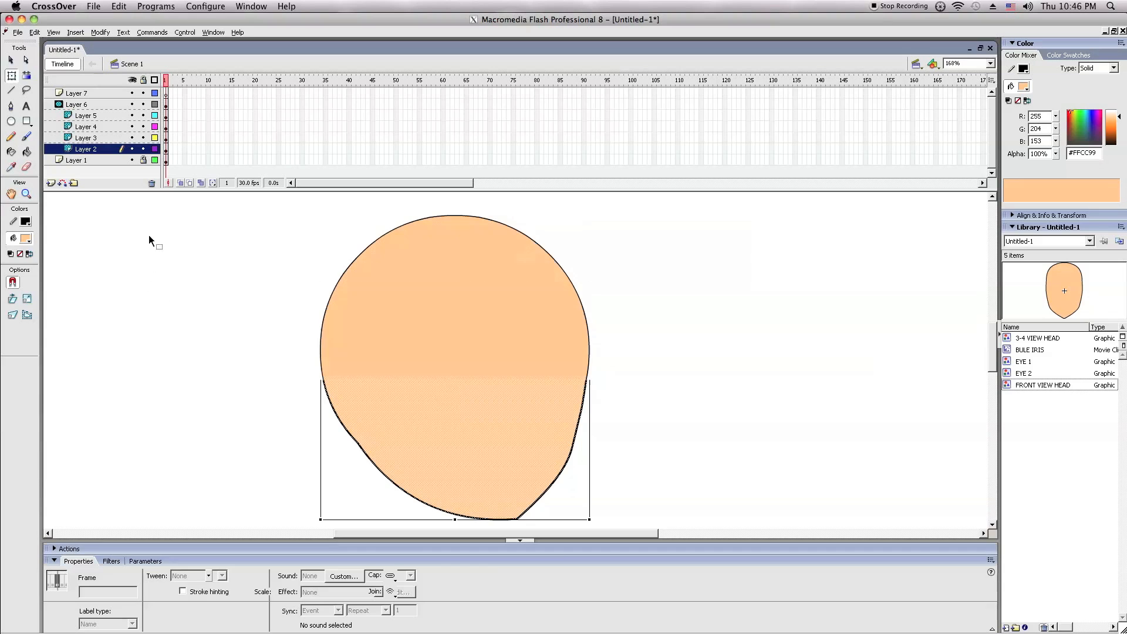
left_click(132, 104)
left_click(143, 103)
- Move all the facial features right past the head's edge, then lock their layers and show Layer 6 to preview the mask
right_click(231, 330)
left_click(253, 385)
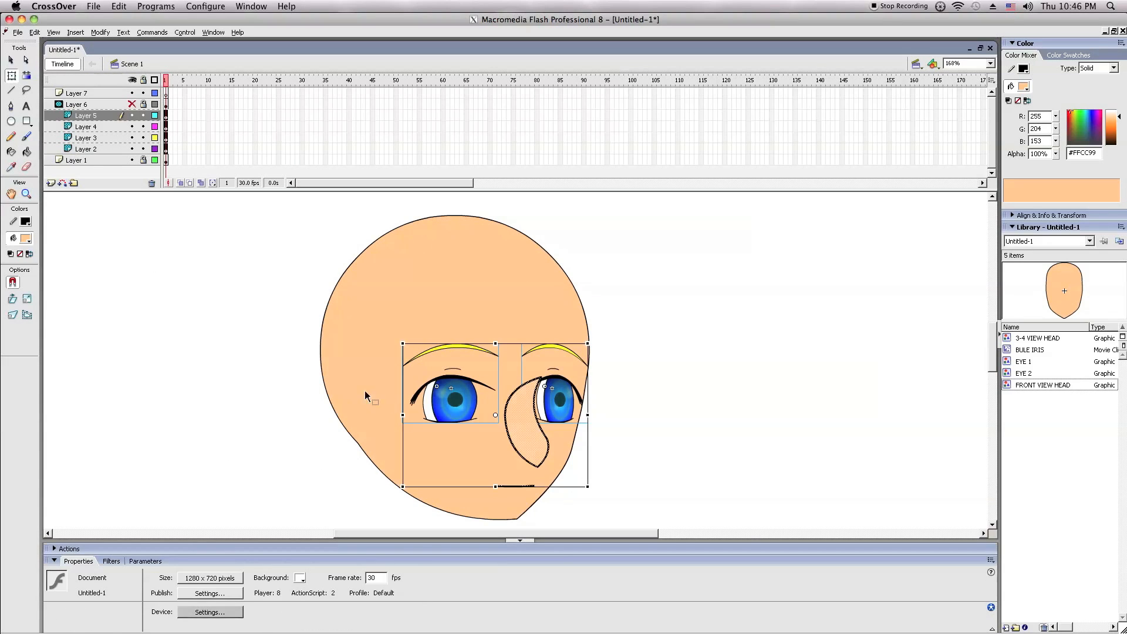
left_click_drag(435, 399, 460, 399)
left_click(319, 347)
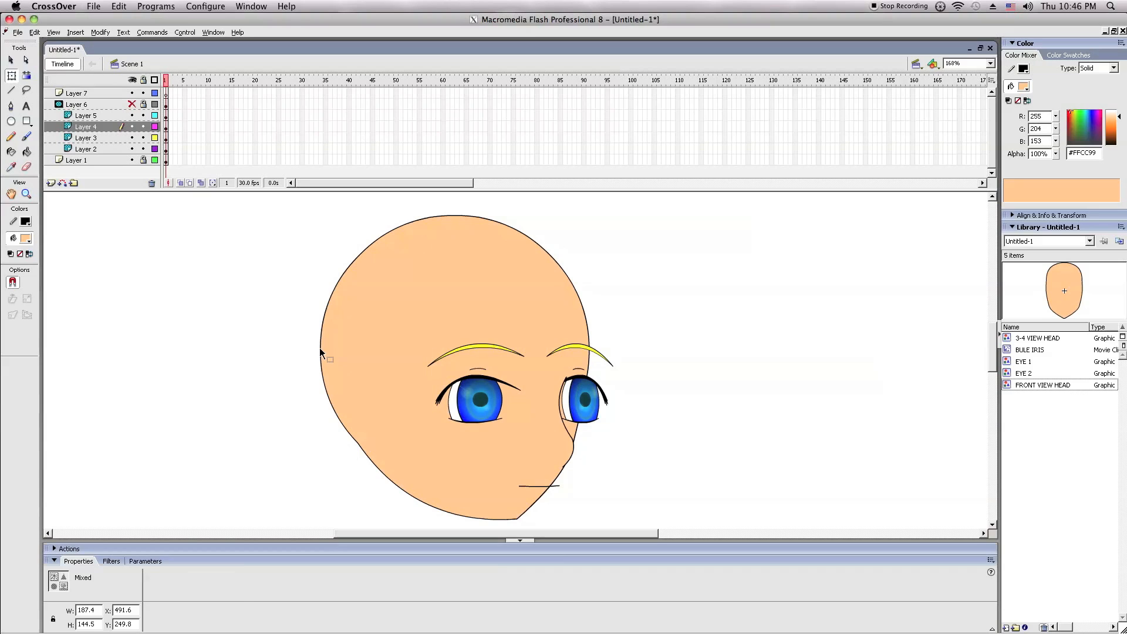
left_click_drag(143, 116, 143, 160)
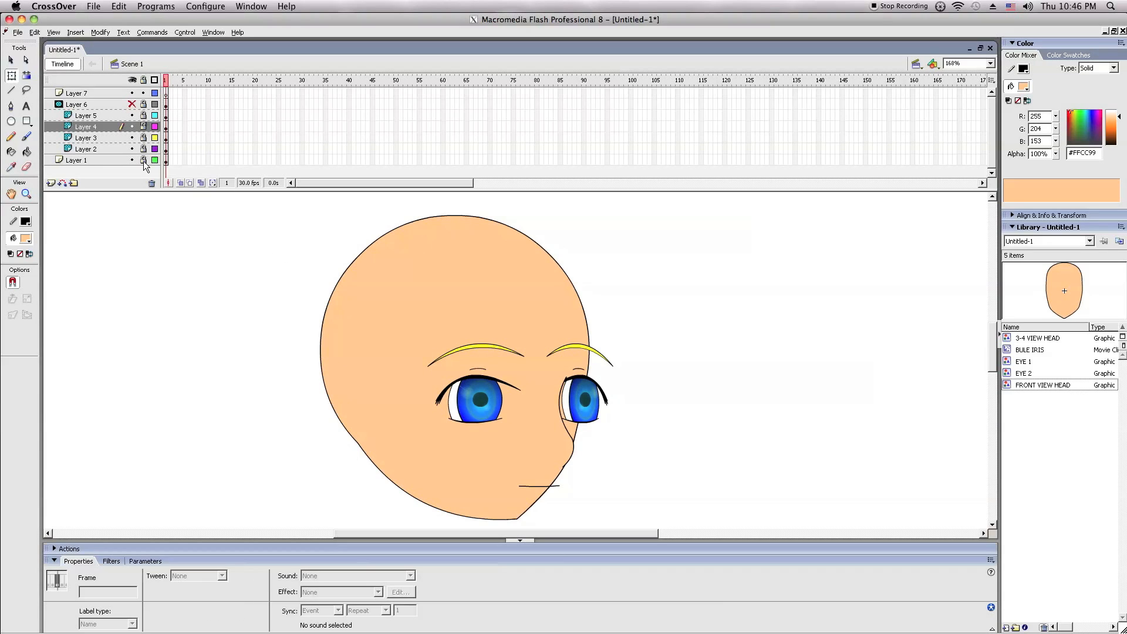
left_click(132, 103)
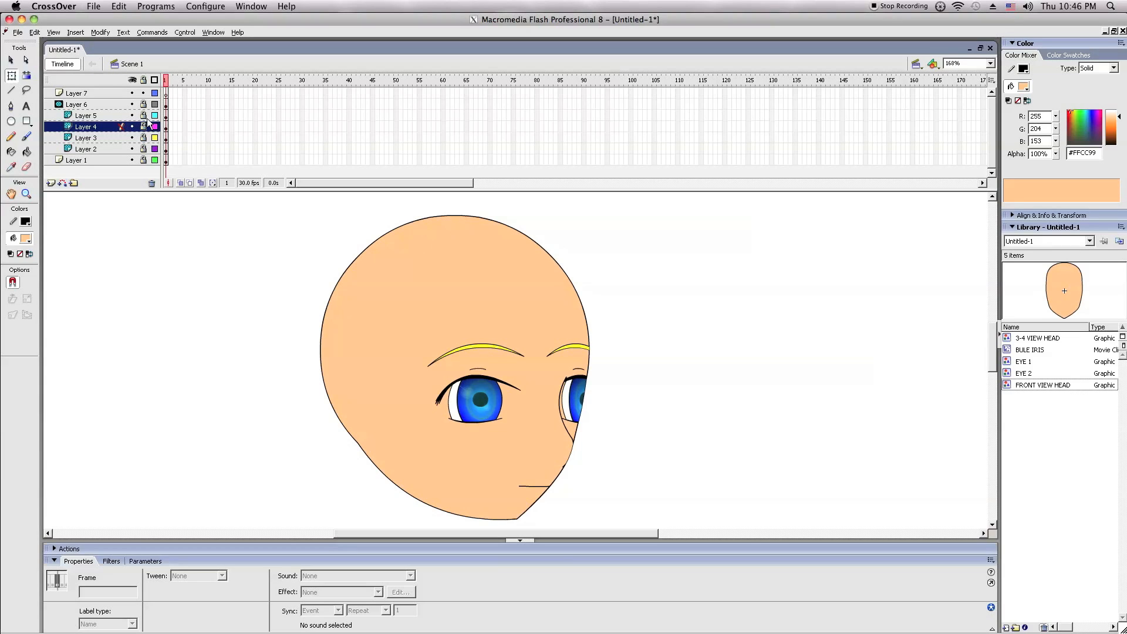
- Undo the move of the facial features, then lock Layers 5 through 2 and show Layer 6
key("v")
key("ctrl+a")
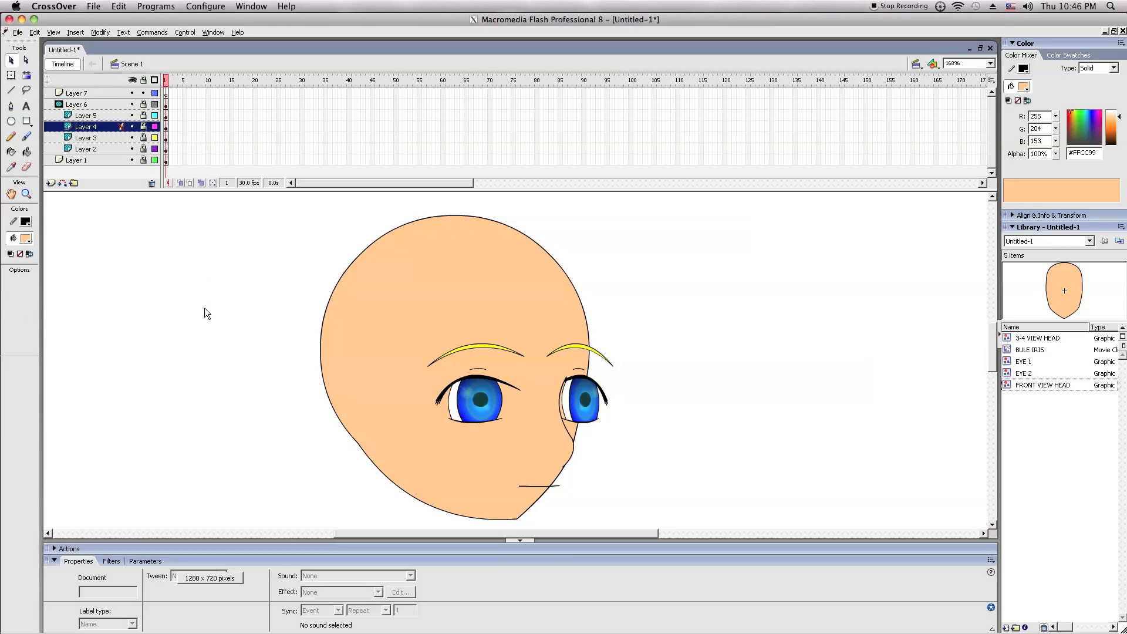
key("ctrl+z")
key("ctrl+z")
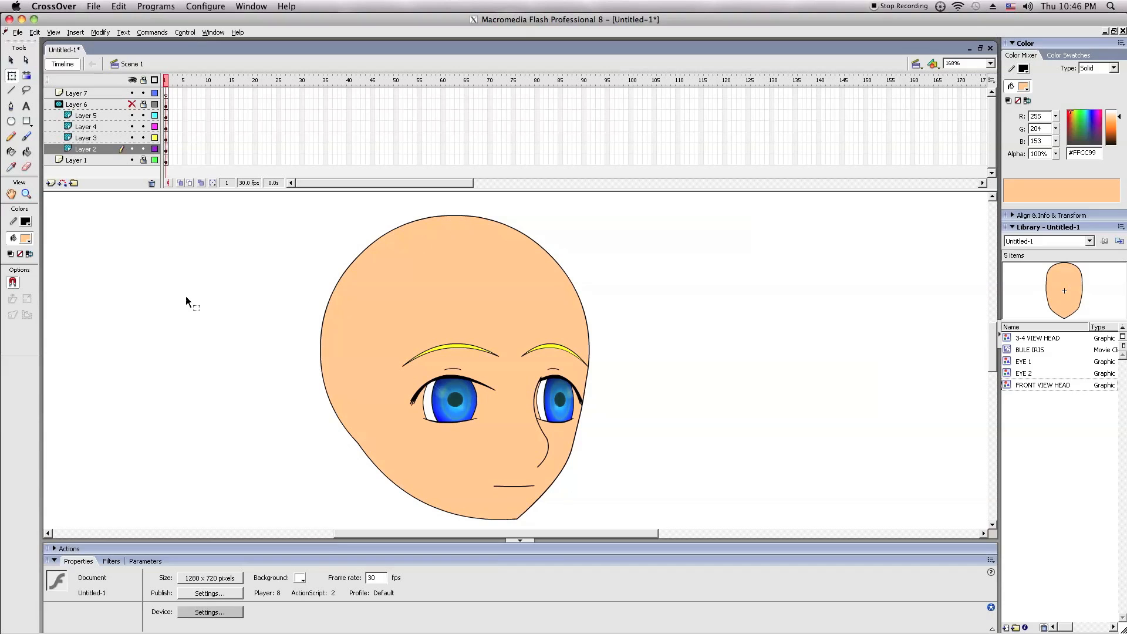
left_click_drag(143, 116, 141, 153)
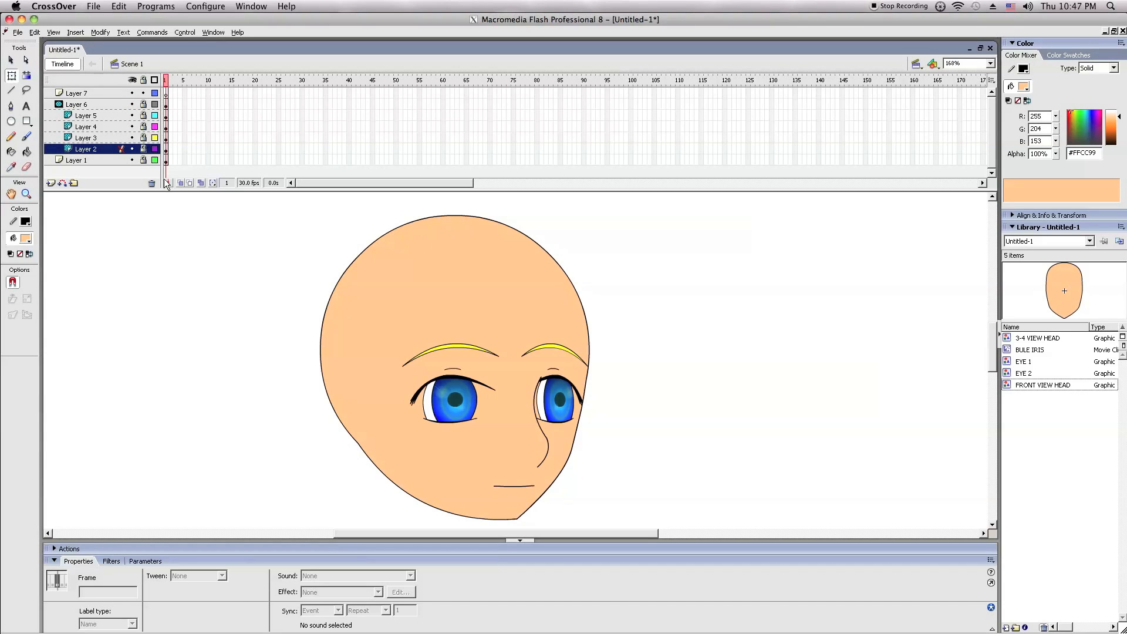
- Unlock Layer 1, delete the head shape on it, and lock the layer again
left_click(144, 161)
left_click(109, 161)
key("Delete")
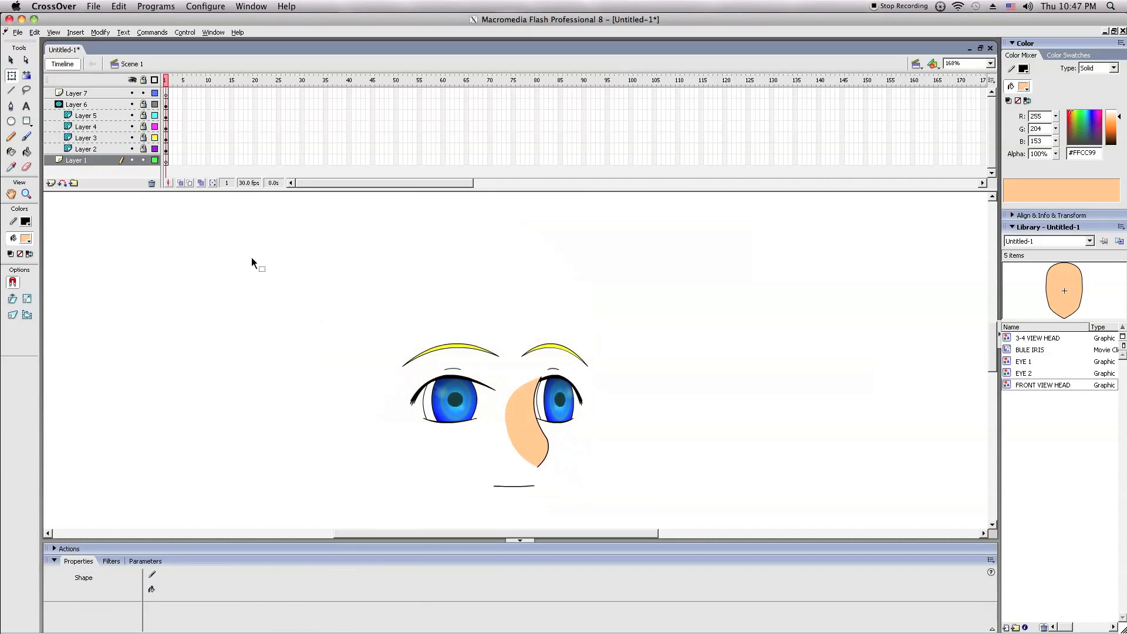
left_click(143, 160)
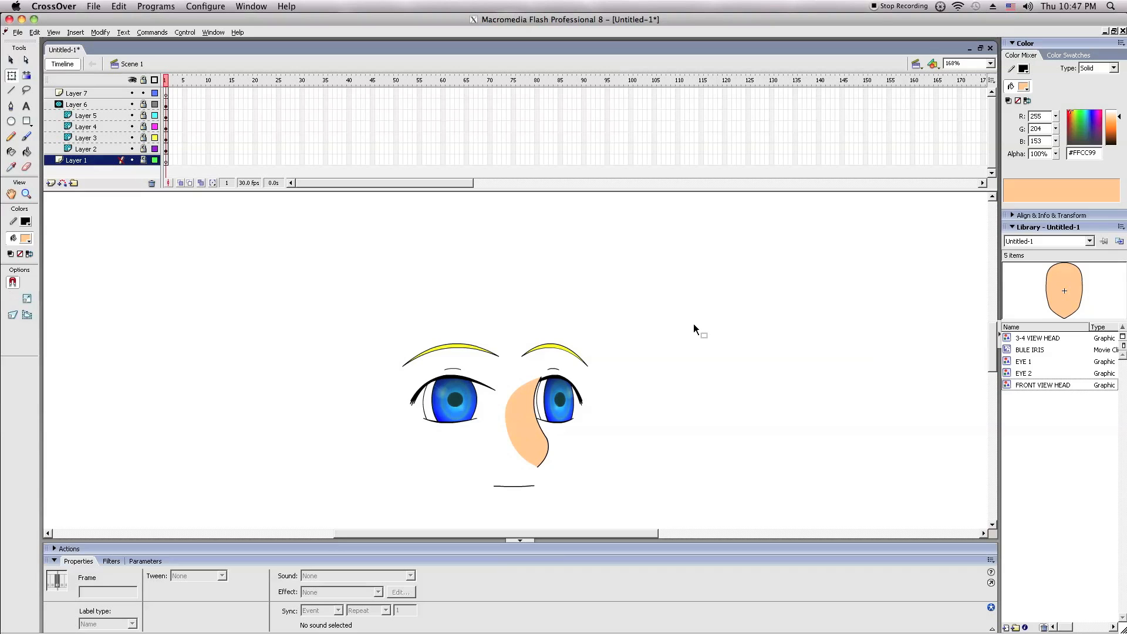
- Undo the deletion of the head shape on Layer 1
key("ctrl+z")
key("ctrl+z")
key("ctrl+z")
left_click(155, 253)
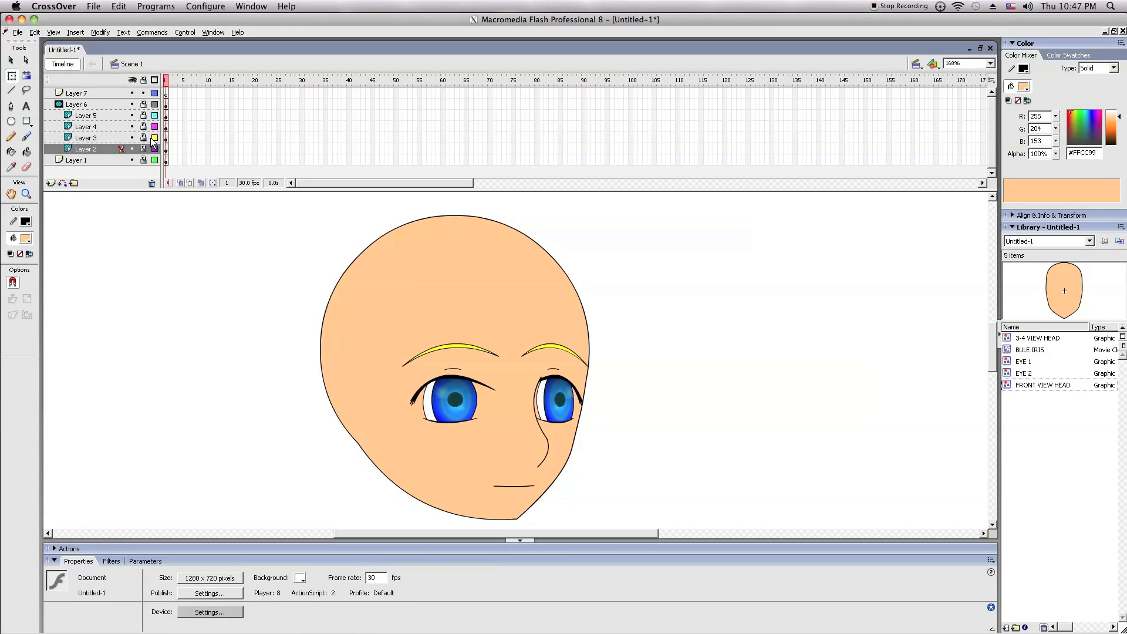
- Insert keyframes at frame 10 on all seven layers
left_click(180, 81)
left_click_drag(208, 91, 207, 235)
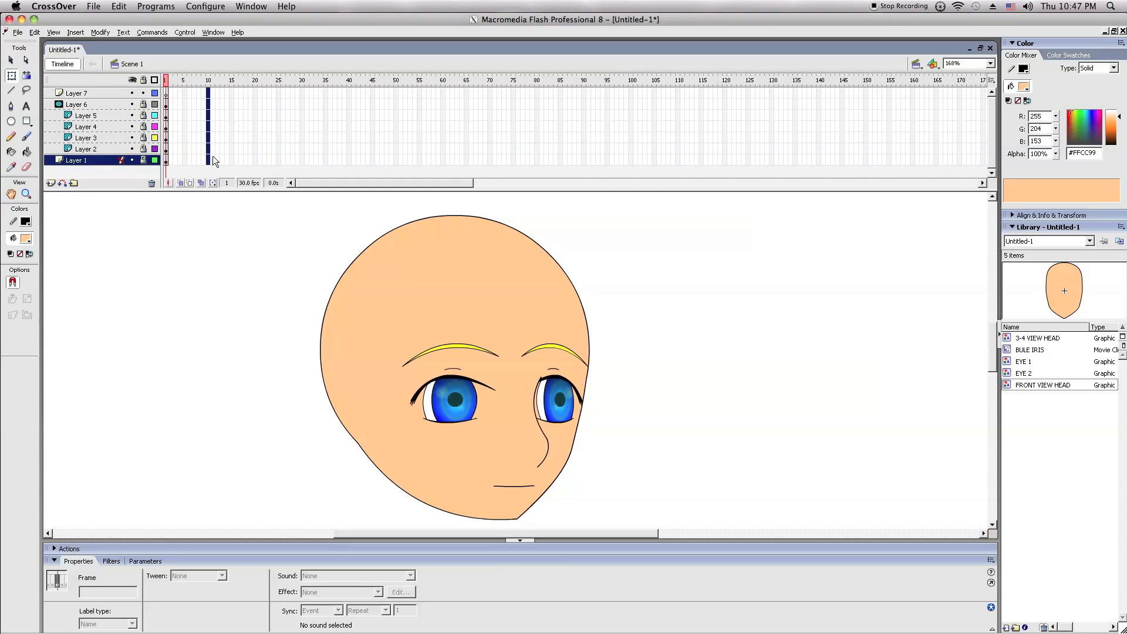
right_click(208, 158)
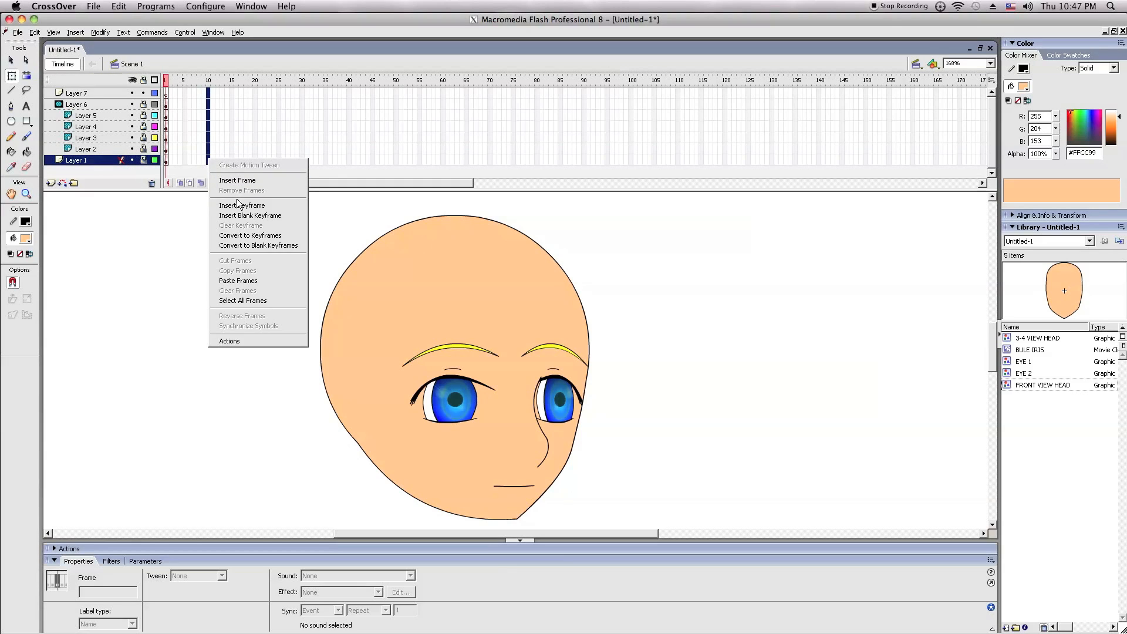
left_click(238, 206)
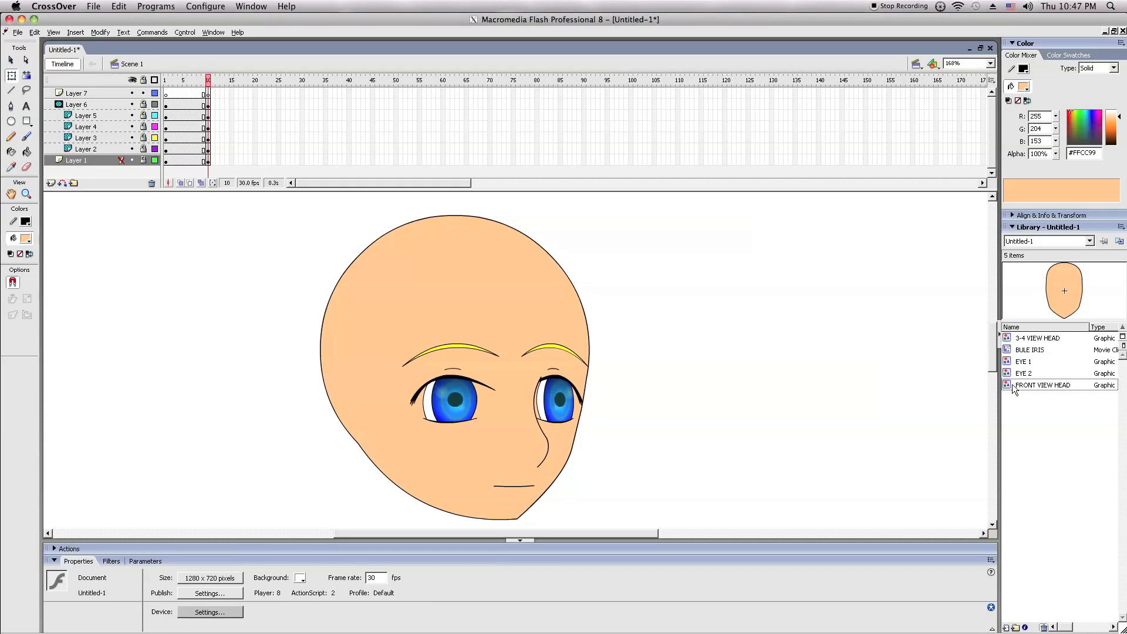
- Unlock all layers and place the FRONT VIEW HEAD symbol on Layer 6 beside the existing head, at about X 704, Y 100
left_click_drag(1048, 386, 696, 351)
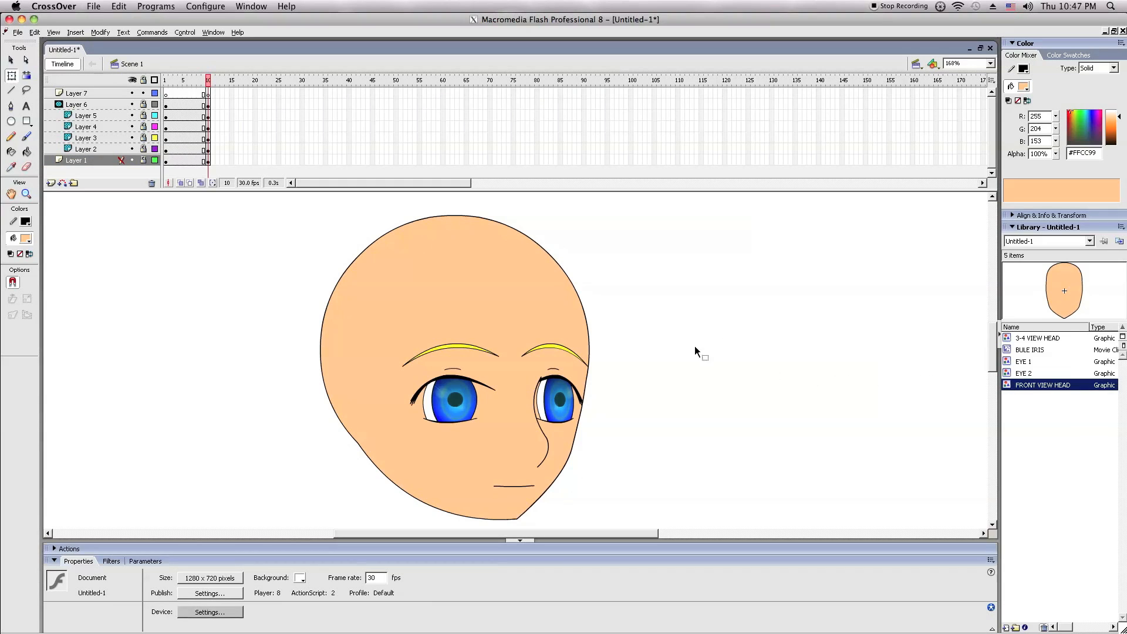
left_click(144, 80)
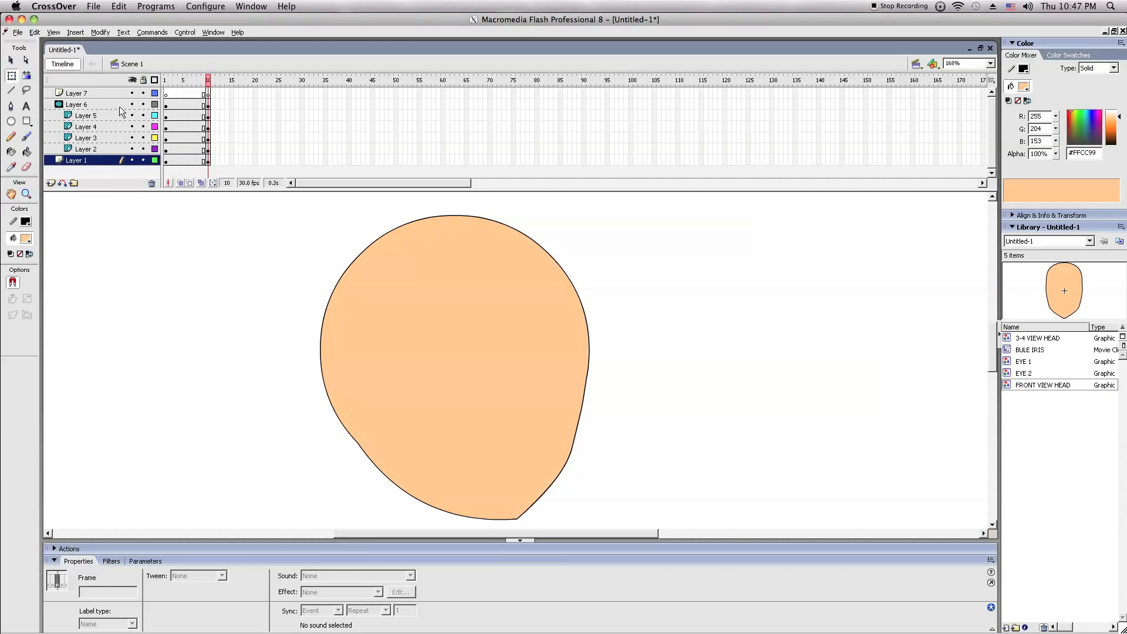
left_click(96, 105)
left_click(1048, 387)
left_click_drag(1005, 388, 737, 384)
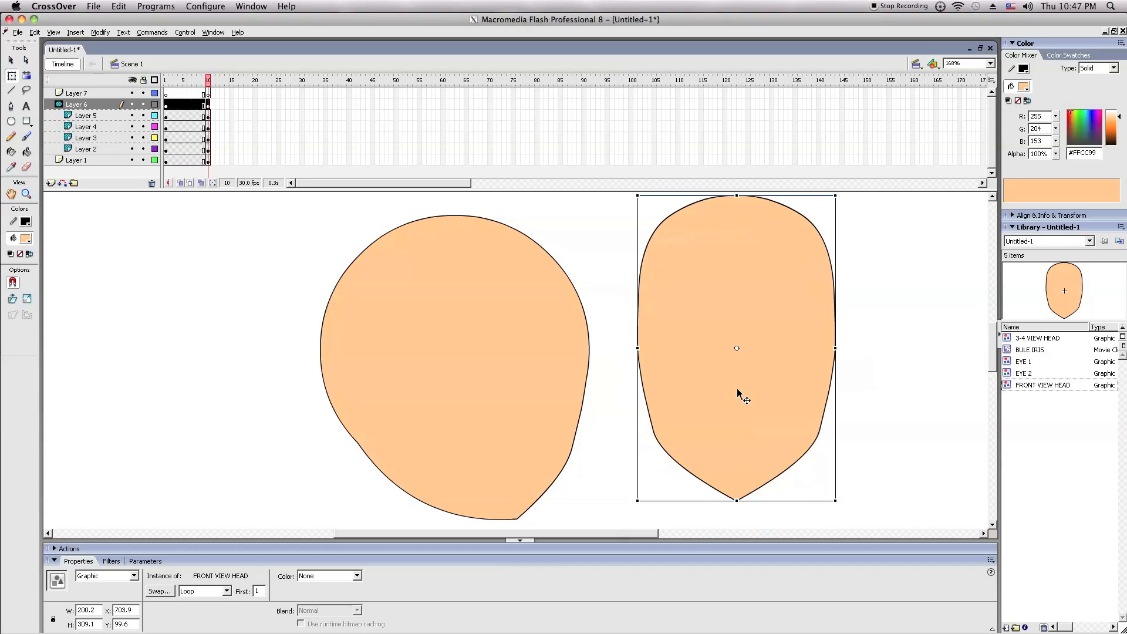
- Copy the head shape inside the FRONT VIEW HEAD symbol, unlocking its layer for this and relocking it, and return to Scene 1
double_click(731, 401)
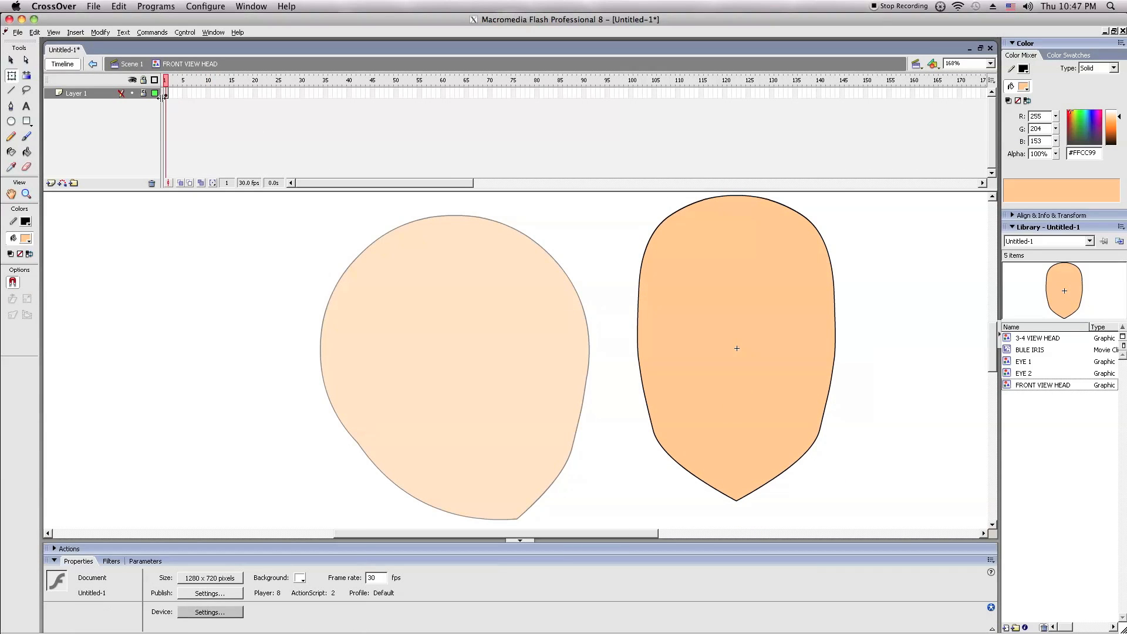
left_click(142, 93)
left_click(99, 95)
left_click(698, 339)
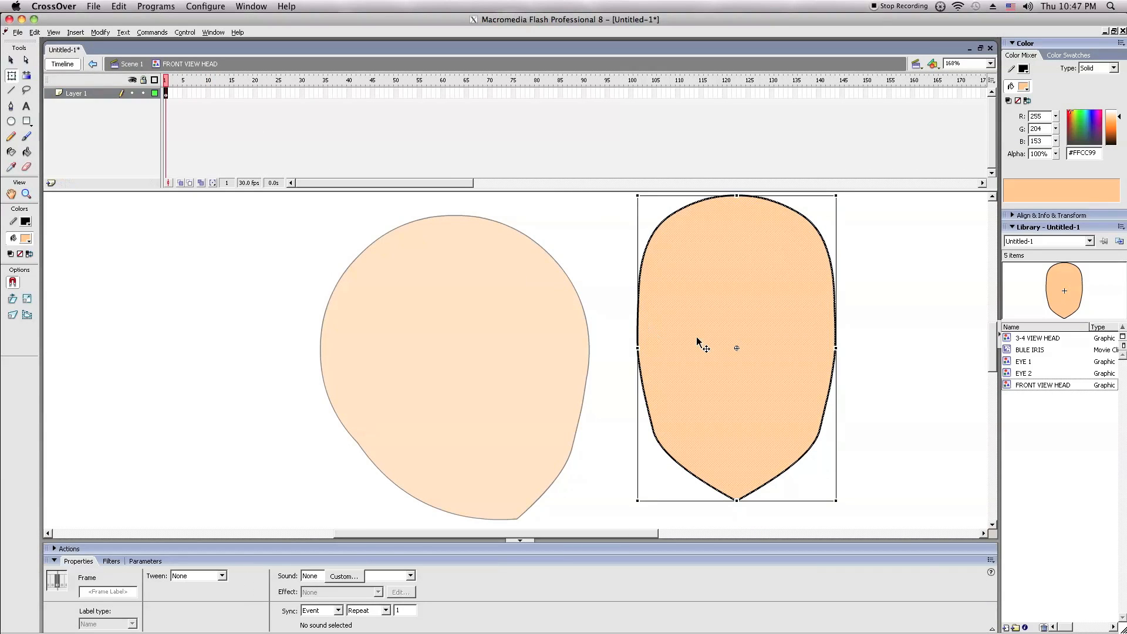
key("Delete")
key("ctrl+z")
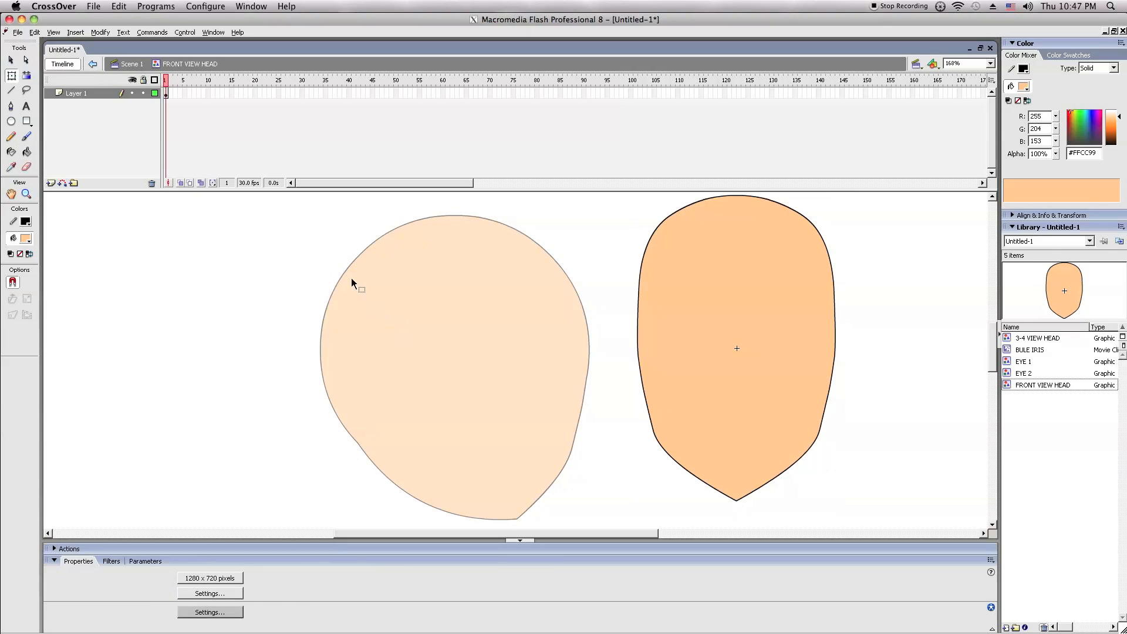
left_click(145, 93)
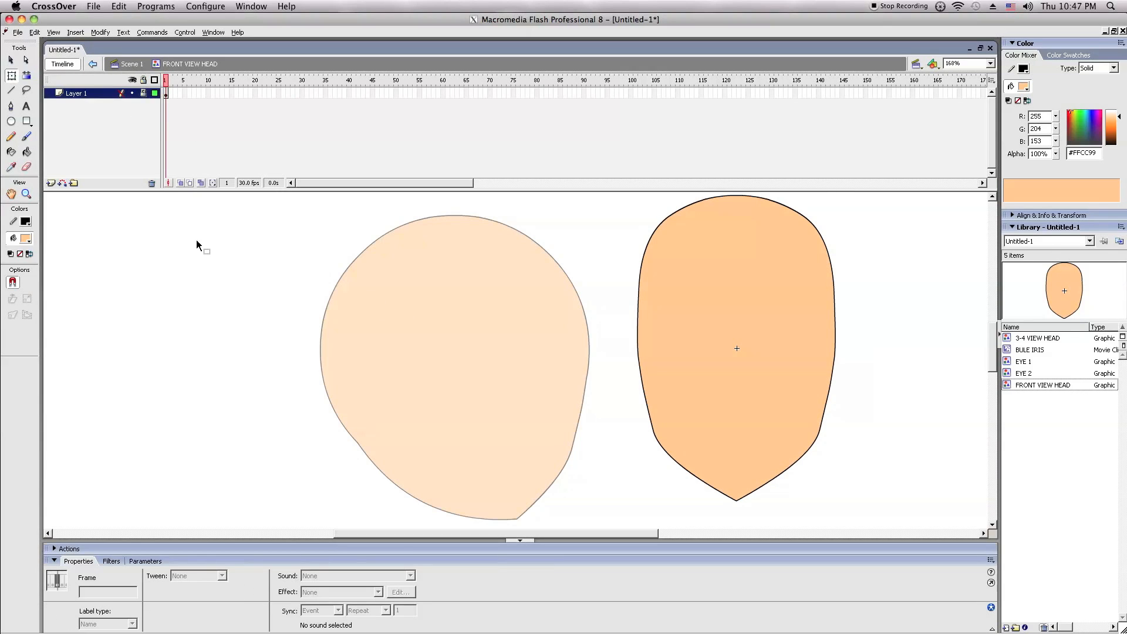
double_click(207, 244)
- Move the FRONT VIEW HEAD symbol farther from the existing head, to about X 818, Y 56, and paste the copied head shape on Layer 6
right_click(207, 245)
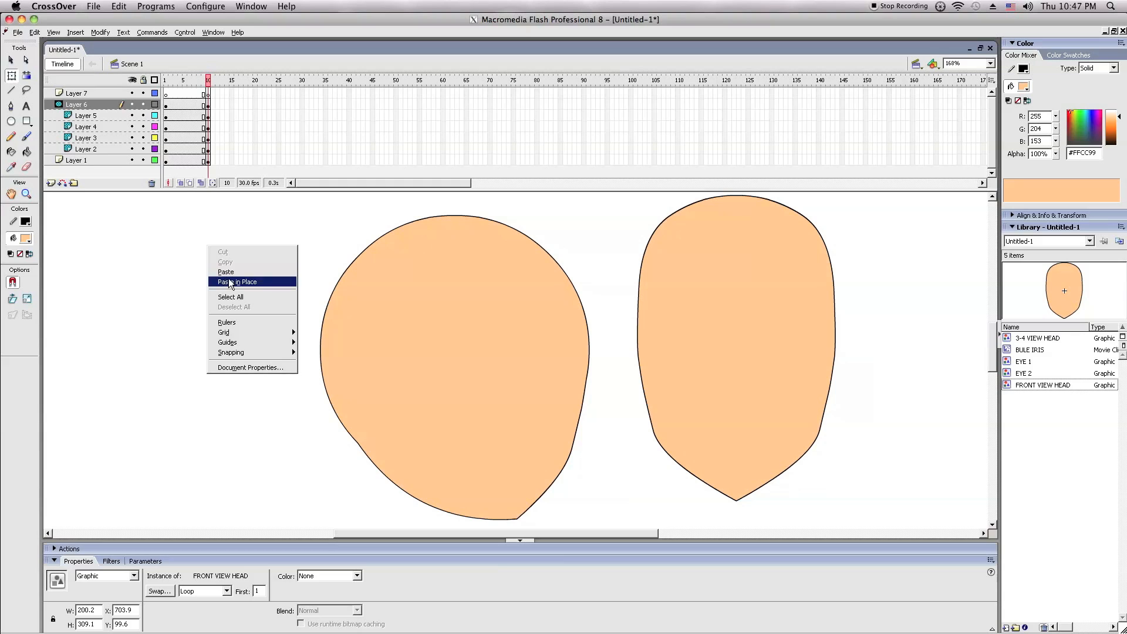
left_click(246, 284)
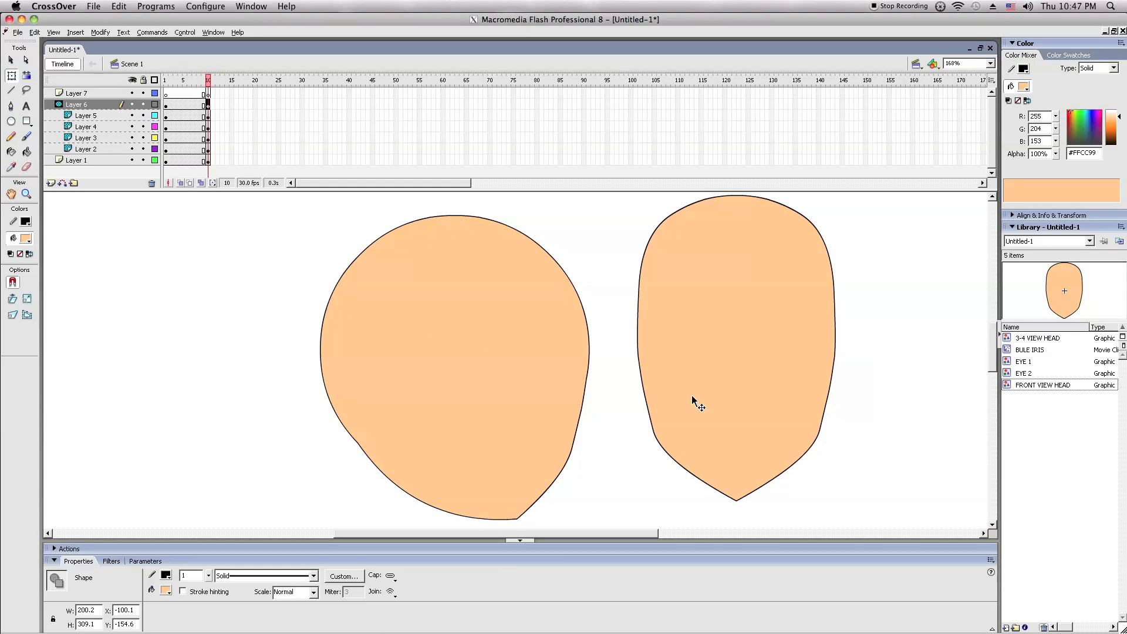
left_click_drag(697, 390, 811, 346)
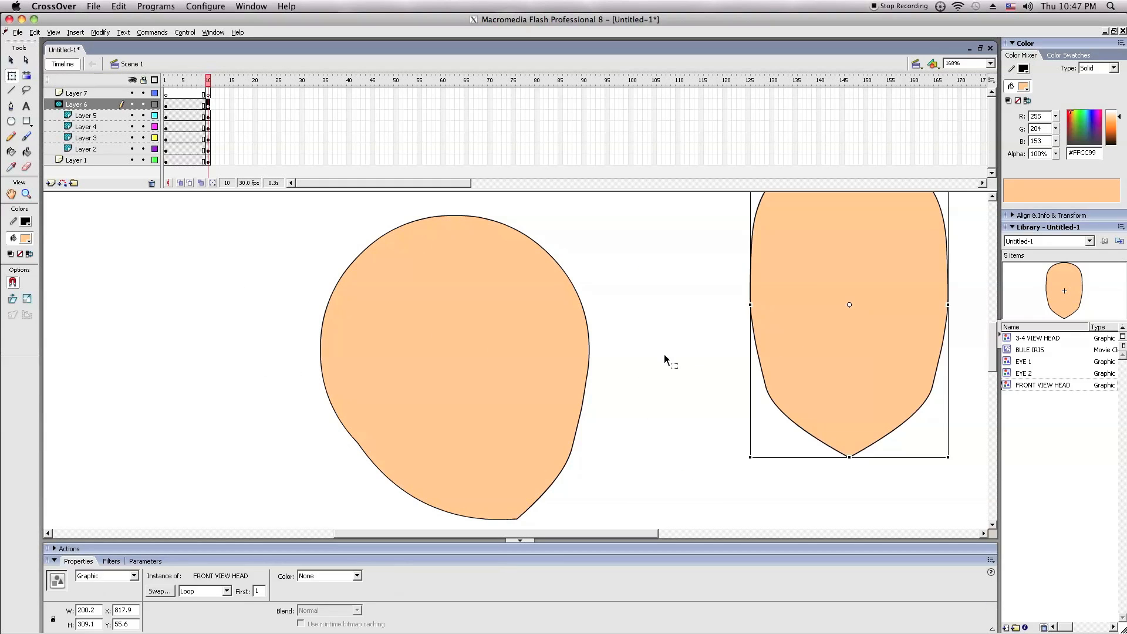
right_click(665, 355)
left_click(685, 382)
scroll(536, 413, "down", 3)
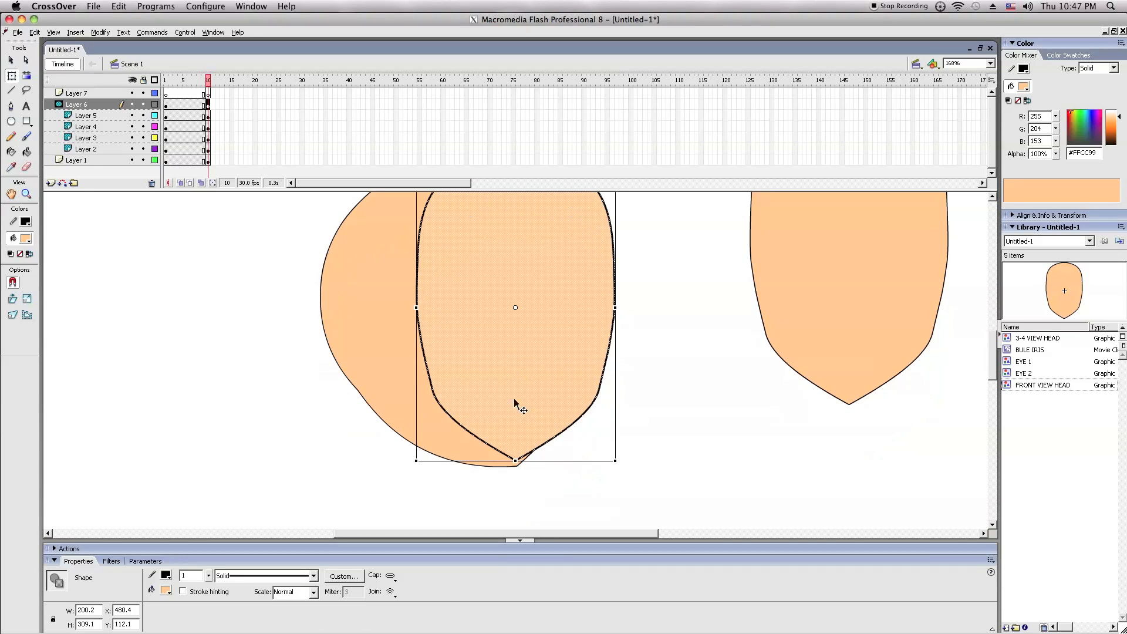
- Align the pasted shape's chin with the existing head's chin and stretch it to the same top and bottom, about 306 high
left_click(12, 59)
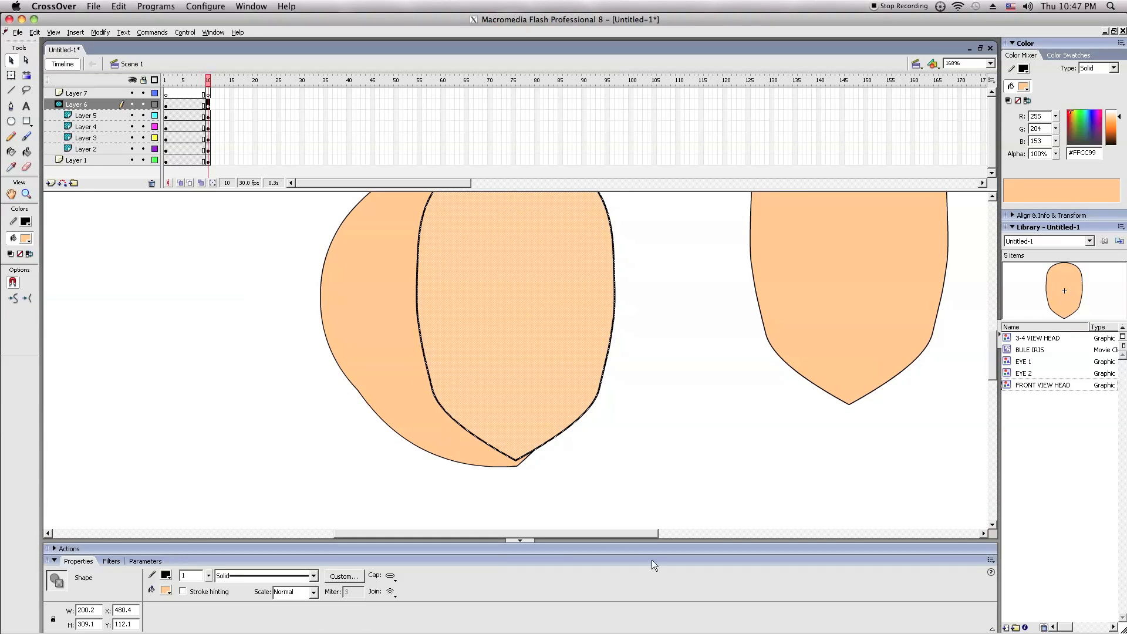
left_click_drag(523, 463, 517, 466)
left_click(14, 78)
scroll(519, 466, "up", 3)
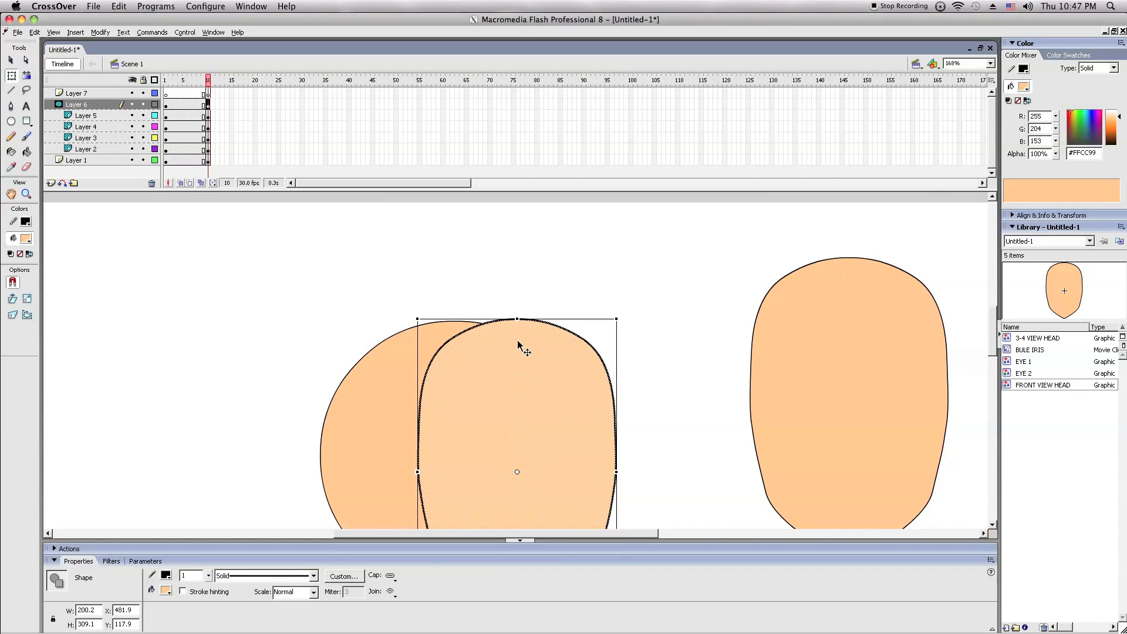
left_click_drag(517, 319, 516, 350)
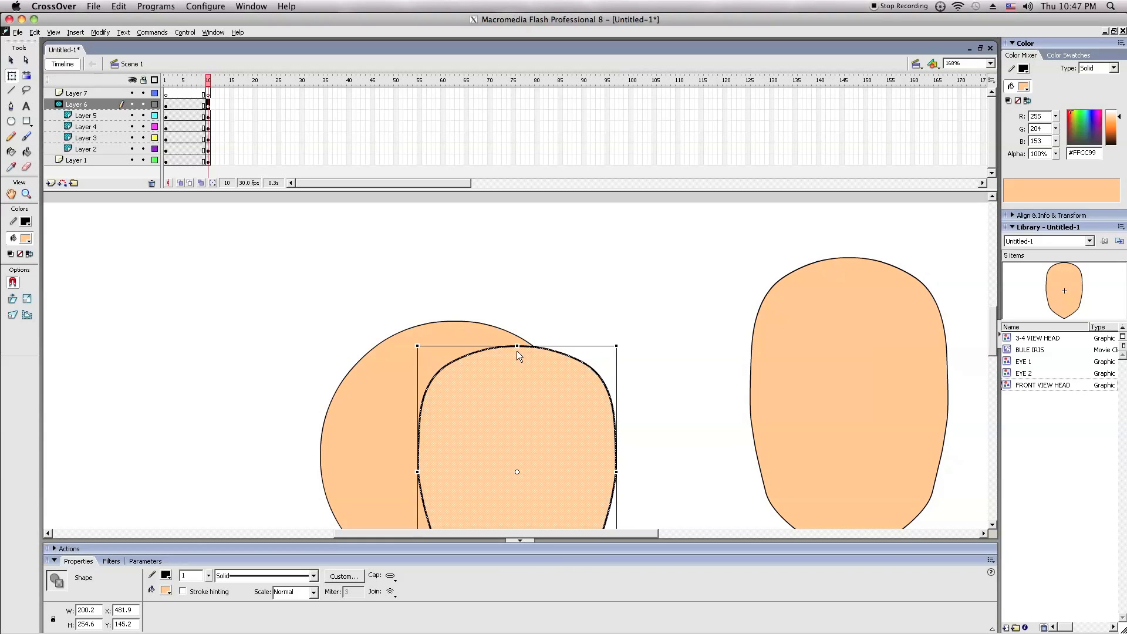
scroll(525, 361, "down", 3)
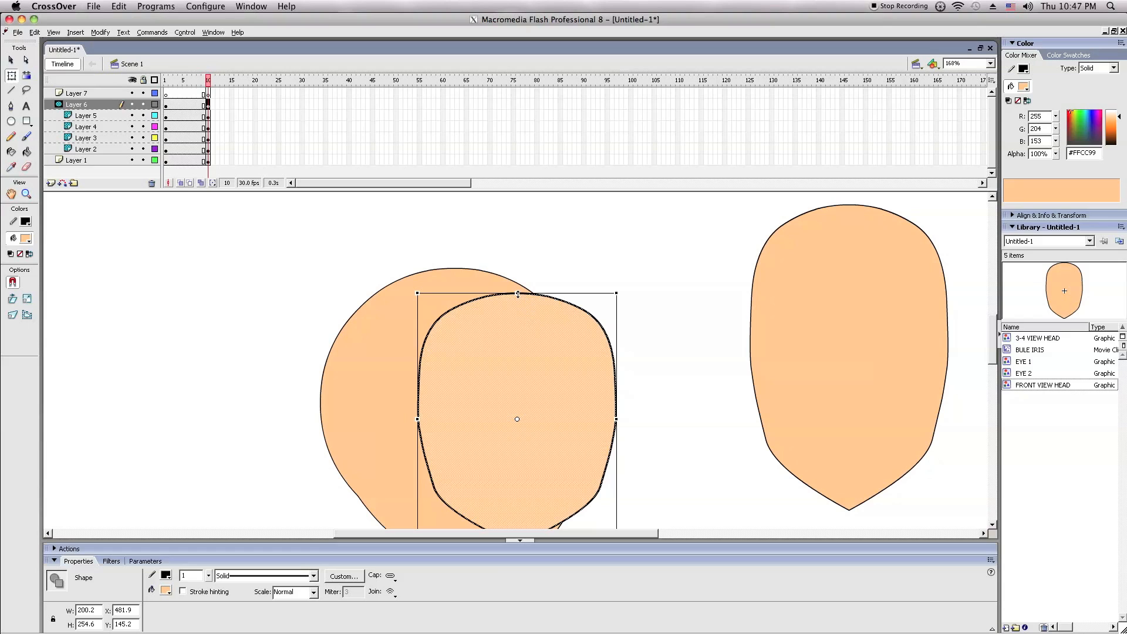
left_click_drag(517, 294, 380, 269)
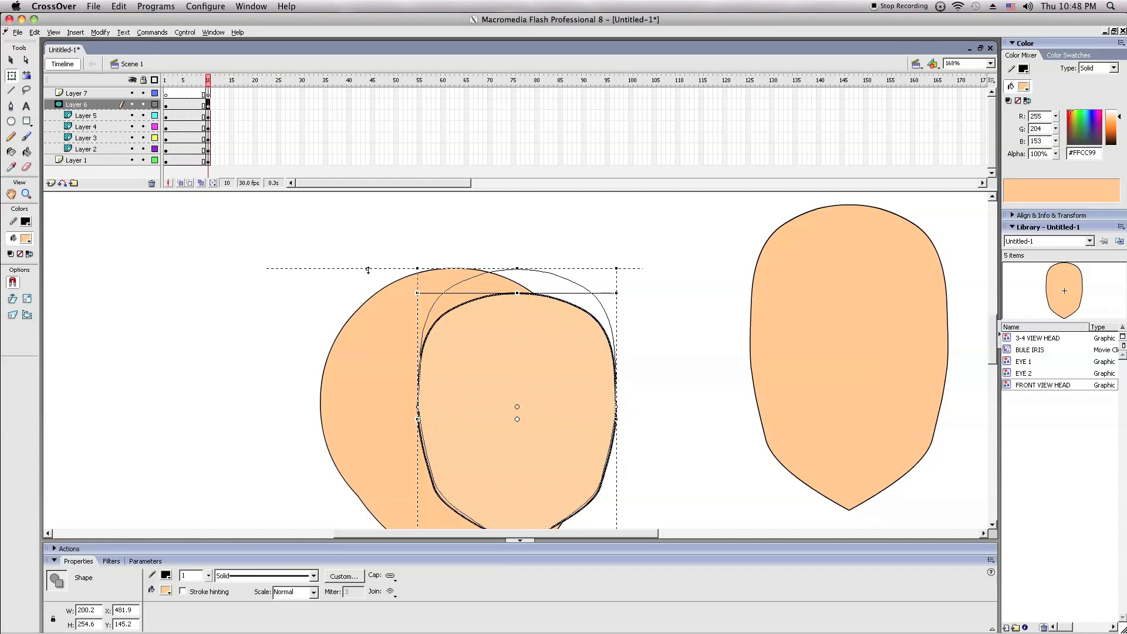
left_click_drag(368, 269, 369, 268)
scroll(479, 367, "down", 5)
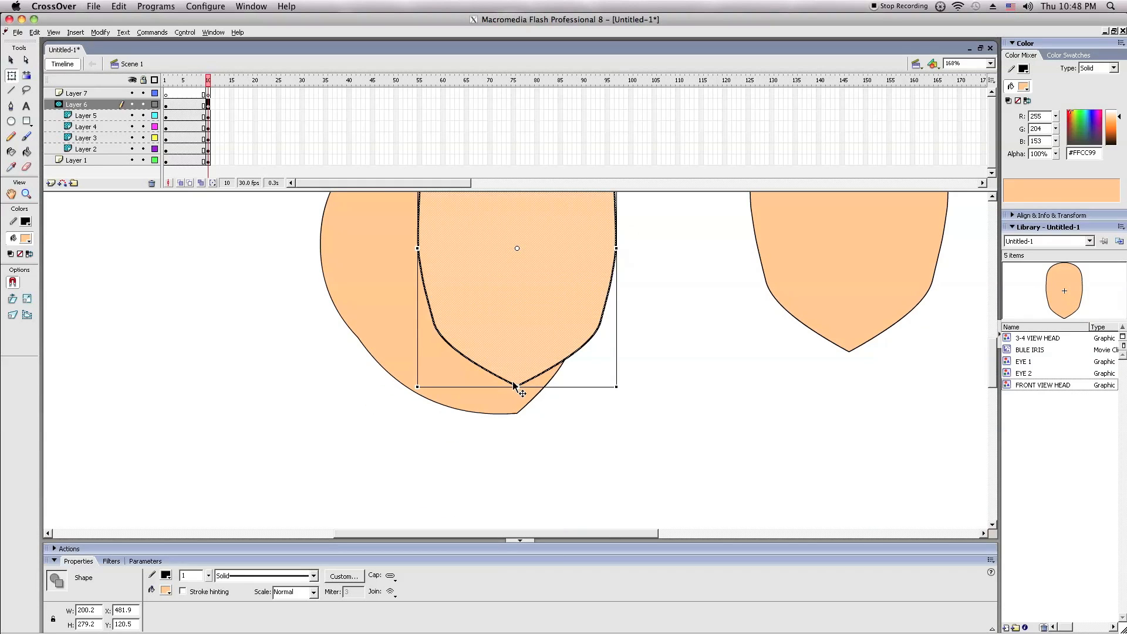
left_click_drag(517, 387, 613, 414)
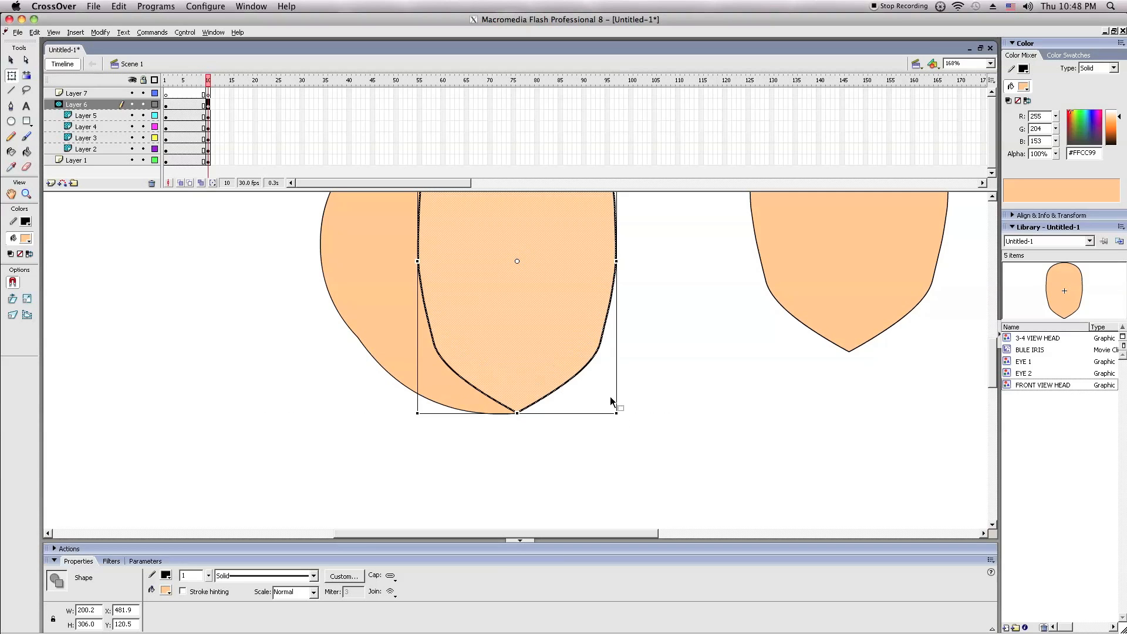
- Centre the front-view shape horizontally on the existing head, narrow it to about 194 wide, and cut it
scroll(472, 286, "up", 3)
left_click_drag(417, 367, 322, 432)
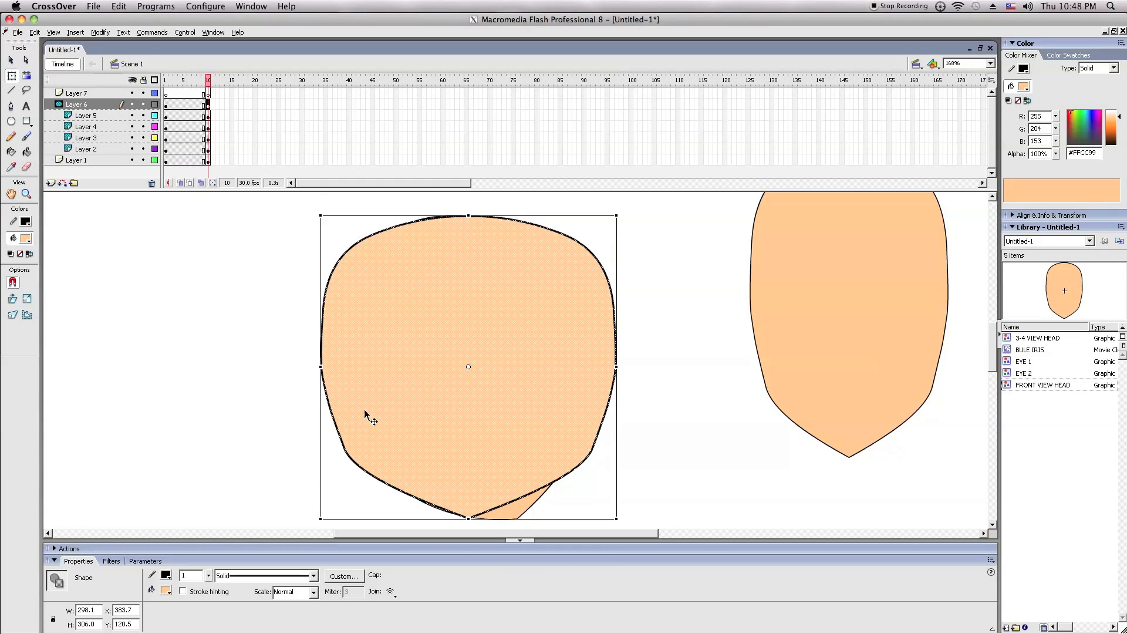
left_click_drag(554, 367, 589, 444)
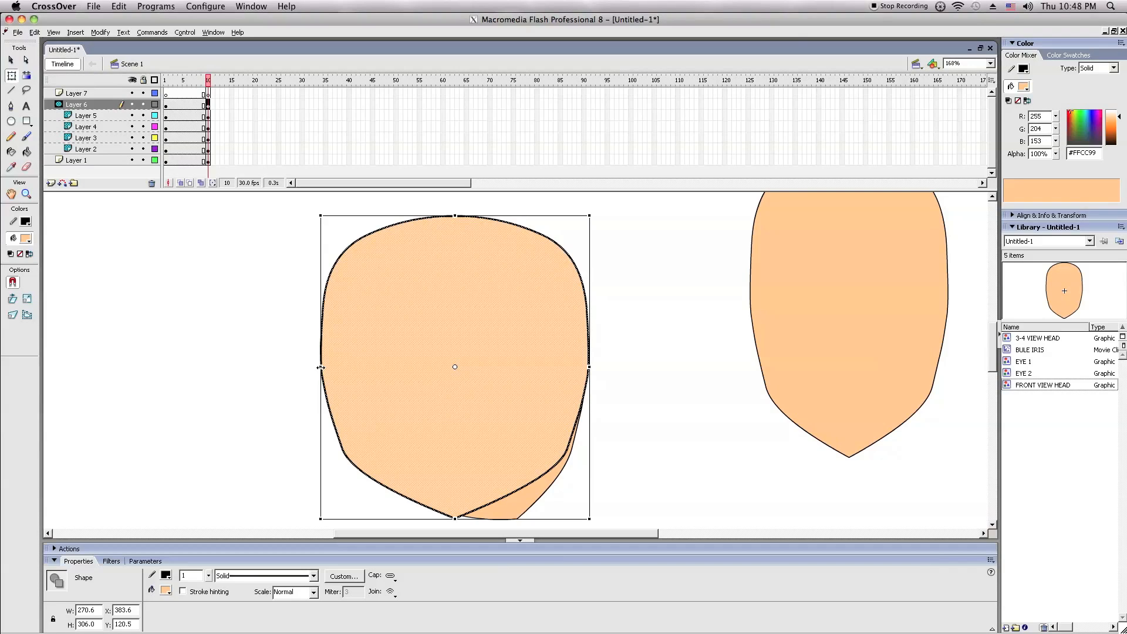
left_click_drag(321, 367, 358, 370)
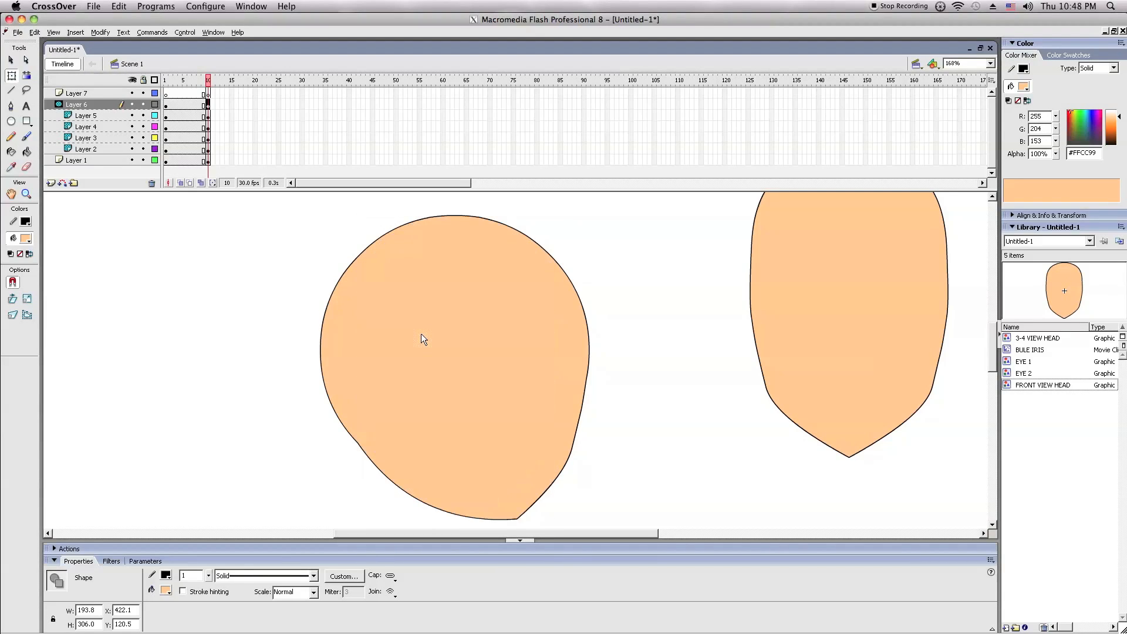
left_click(259, 325)
- Move the three-quarter head shape on Layer 6 off the face to about X 754, Y 48
left_click(104, 103)
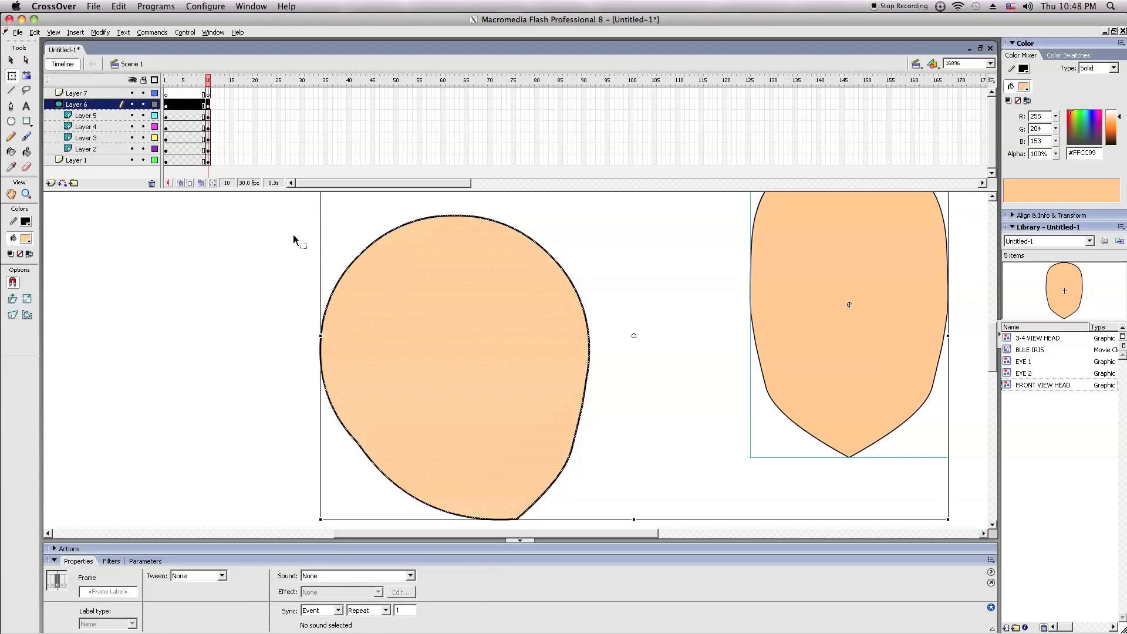
left_click_drag(539, 429, 512, 427)
key("ctrl+z")
left_click(653, 406)
left_click(491, 387)
left_click_drag(464, 428, 829, 357)
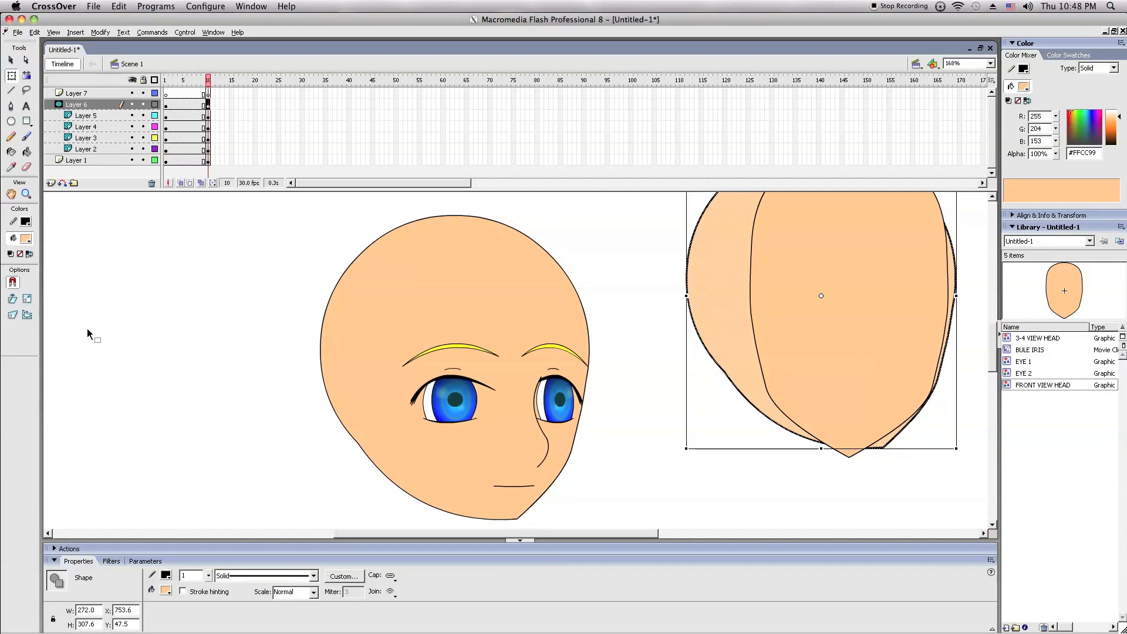
- Move the three-quarter head shape on Layer 1 off the face to about X 746, Y 62
left_click(130, 316)
left_click(413, 281)
left_click_drag(355, 372, 713, 314)
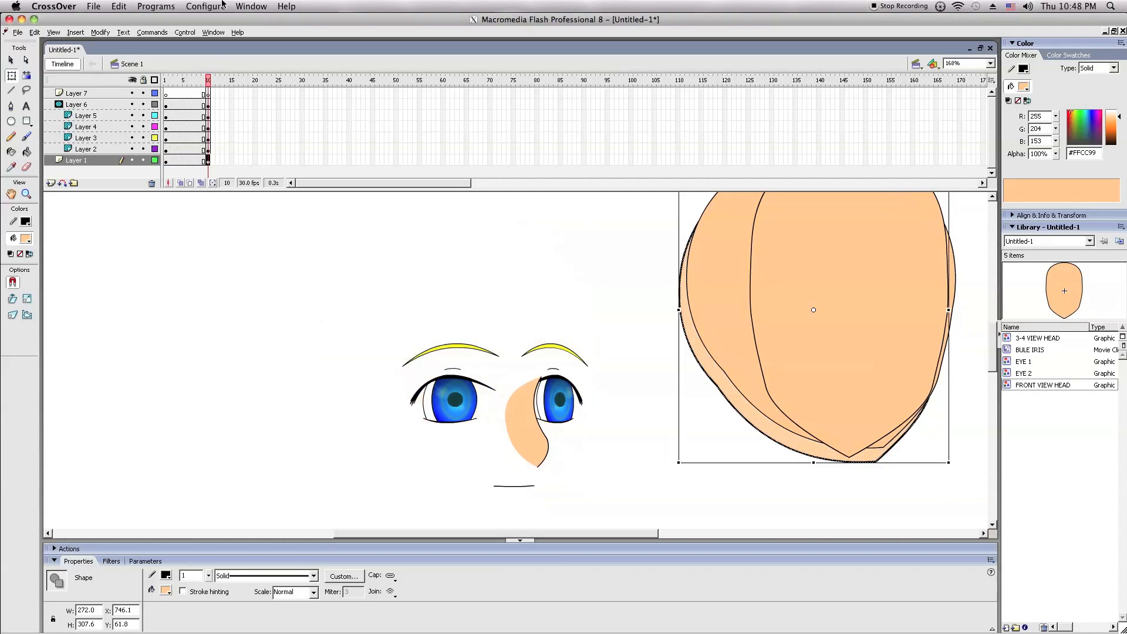
- Paste the front-view head shape in place on both Layer 1 and Layer 6 at frame 10
left_click(227, 80)
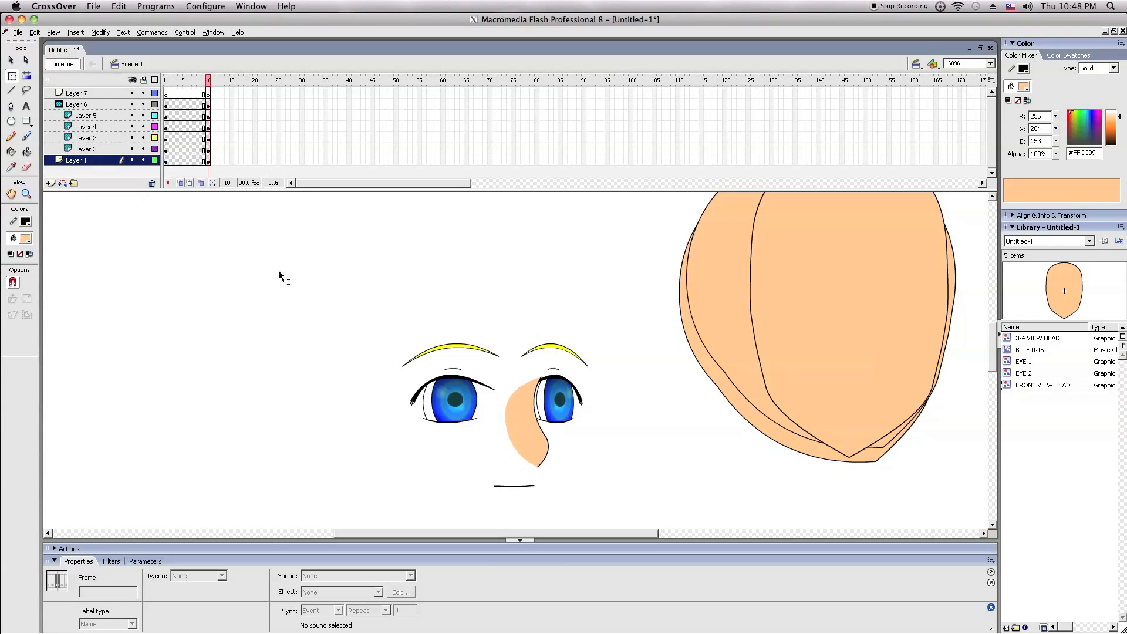
right_click(175, 266)
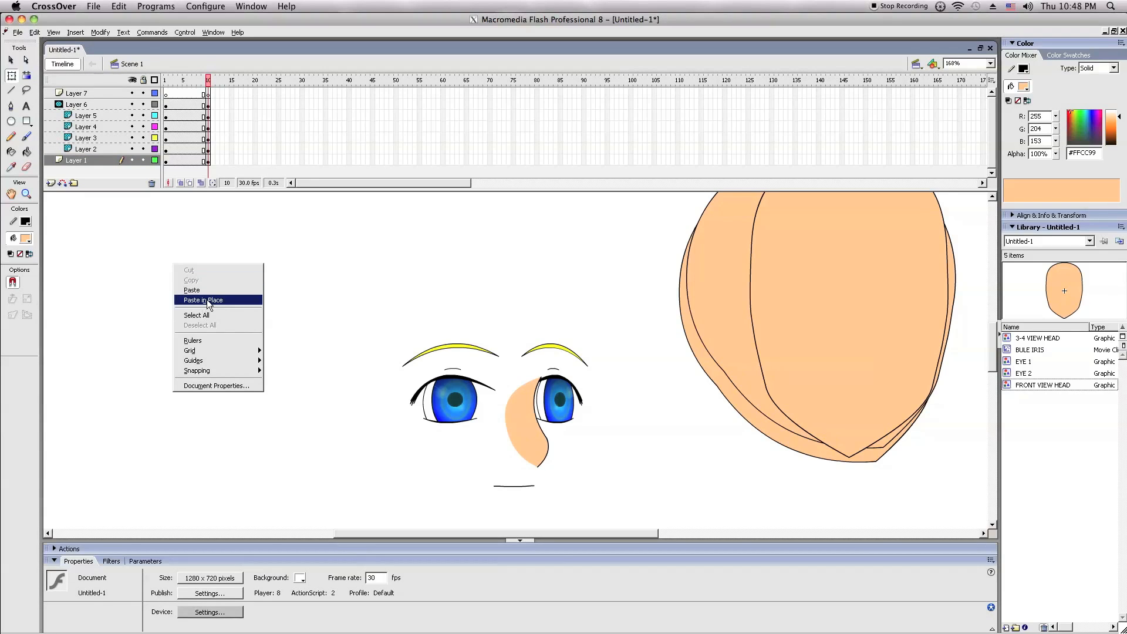
left_click(207, 299)
left_click(207, 299)
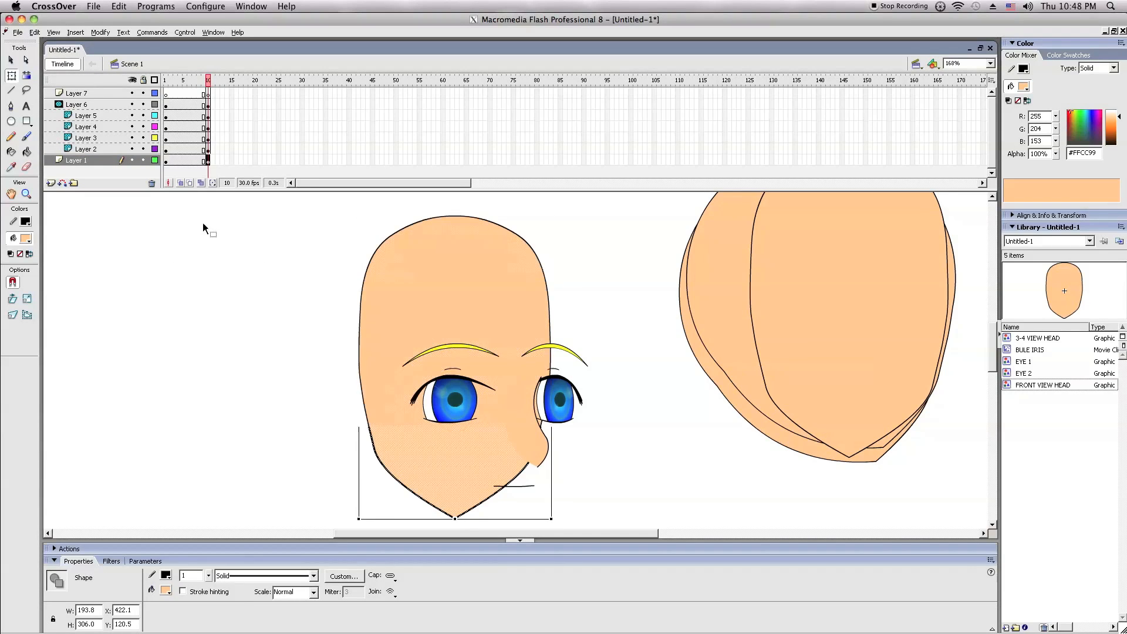
left_click(91, 108)
right_click(224, 347)
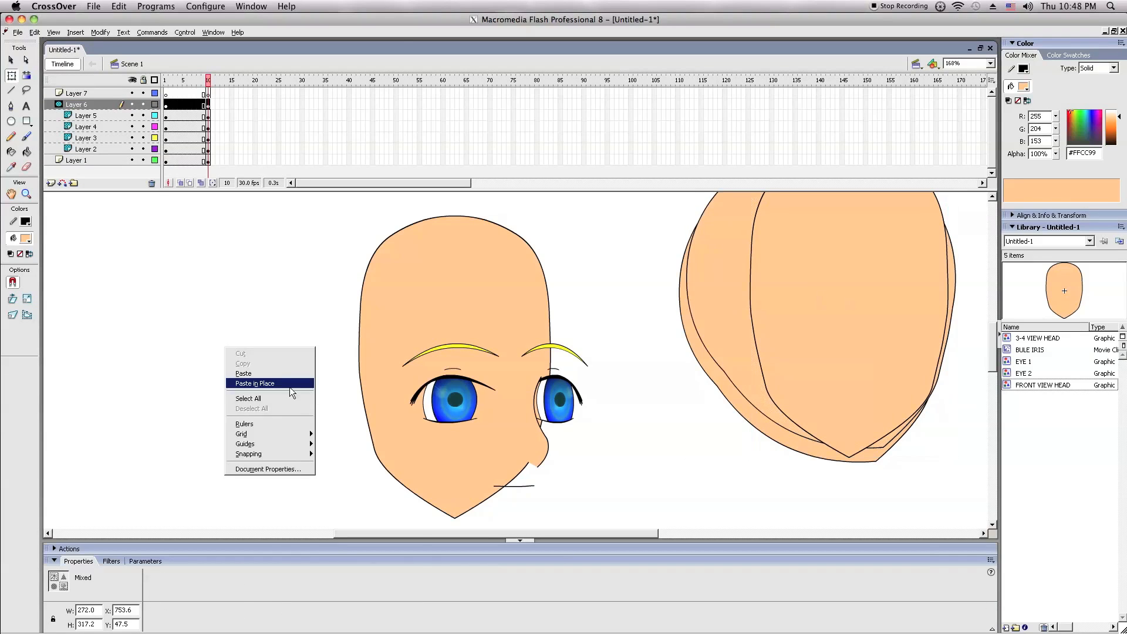
left_click(290, 386)
- Delete the two three-quarter head shapes and the FRONT VIEW HEAD symbol lying beside the face
left_click_drag(668, 498, 884, 154)
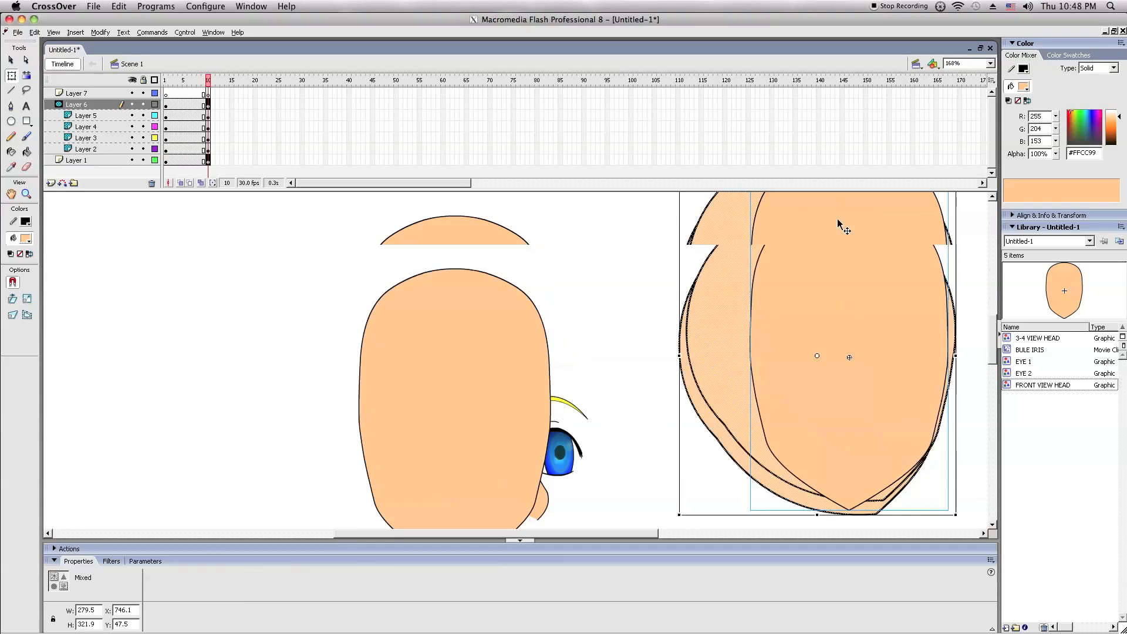
key("Delete")
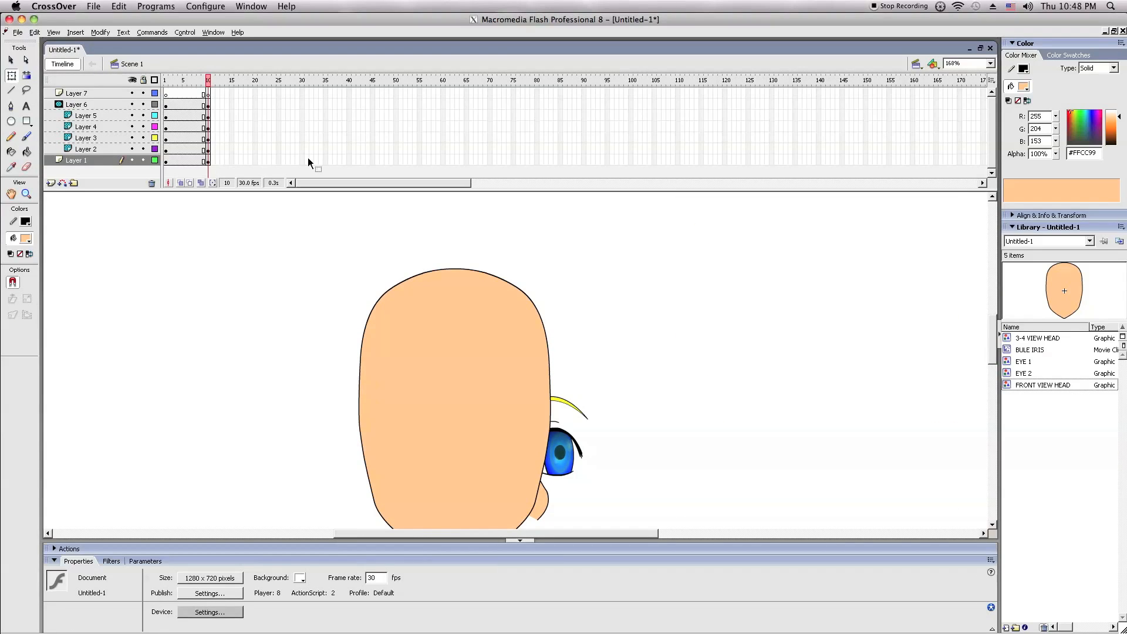
scroll(153, 273, "down", 1)
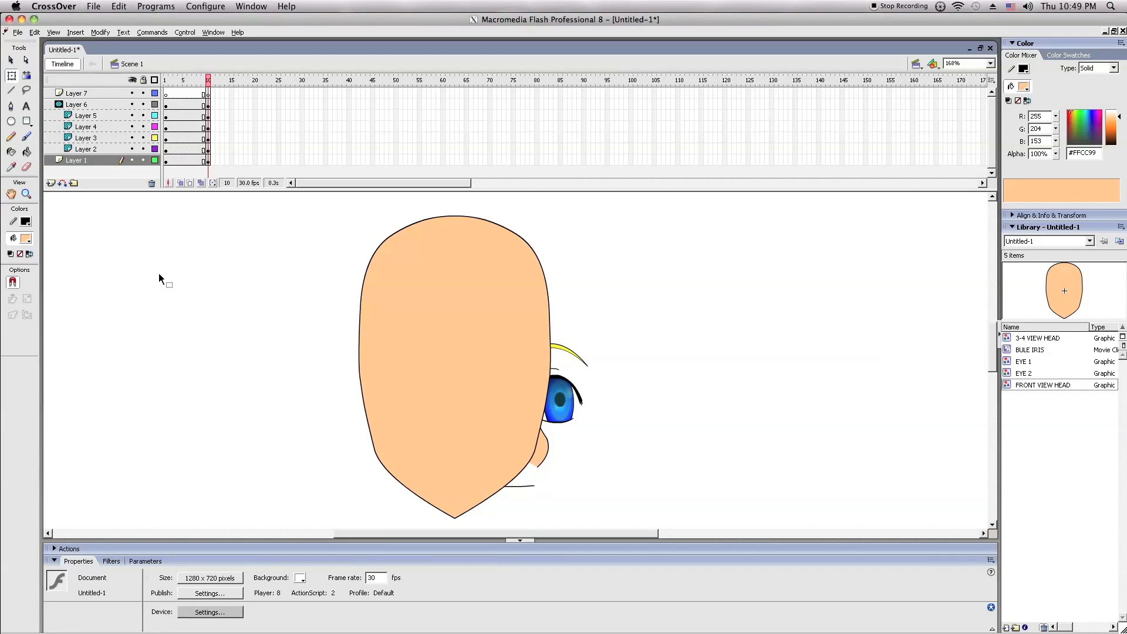
- Lock Layers 2 to 5 and widen the front-view head shapes on Layers 1 and 6 together about their centre
left_click_drag(147, 123, 143, 150)
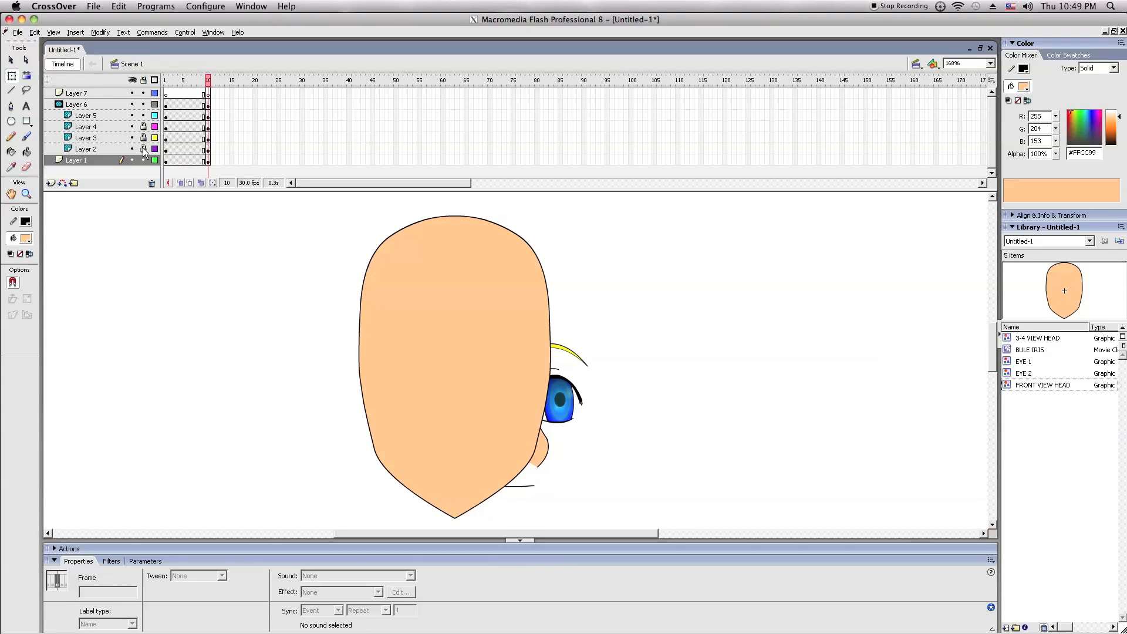
left_click(143, 116)
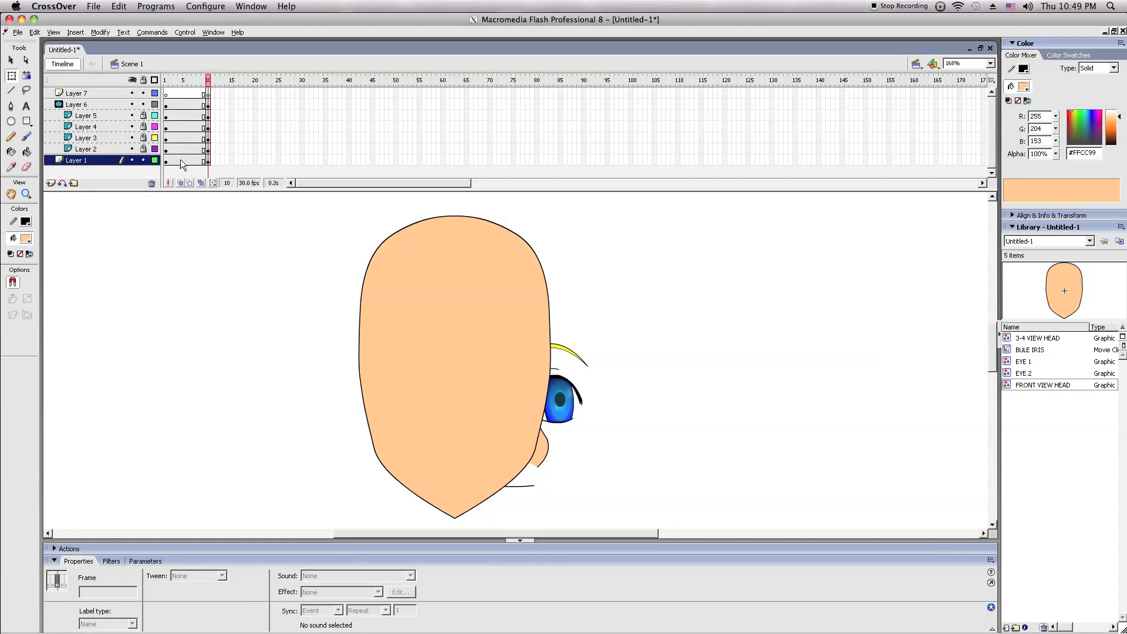
right_click(244, 310)
left_click(268, 362)
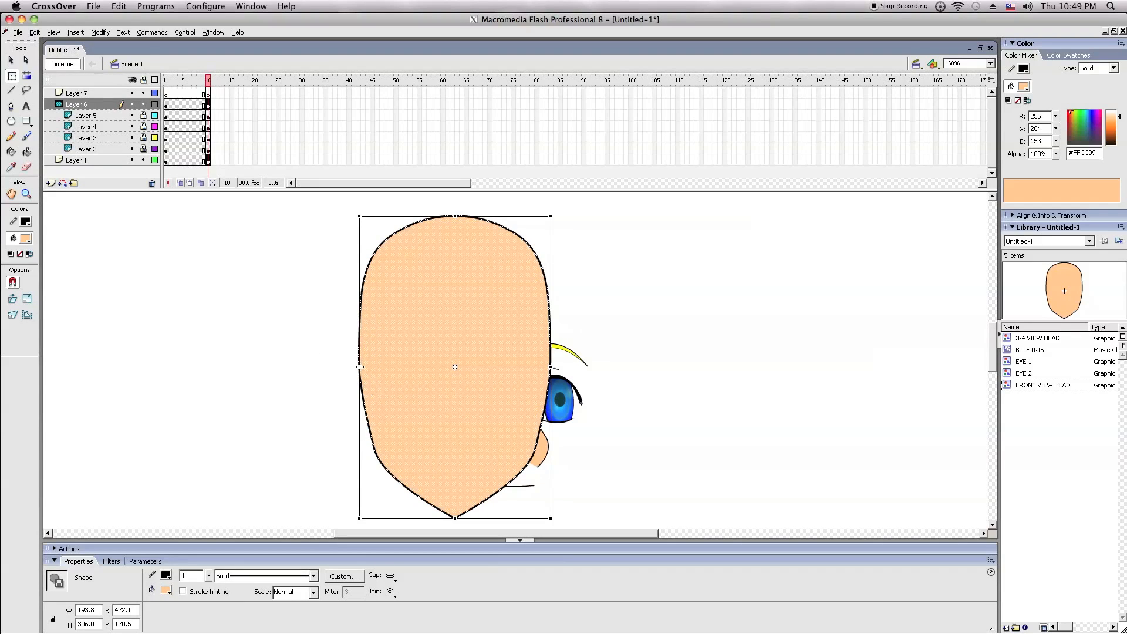
left_click_drag(360, 367, 348, 366)
left_click(672, 347)
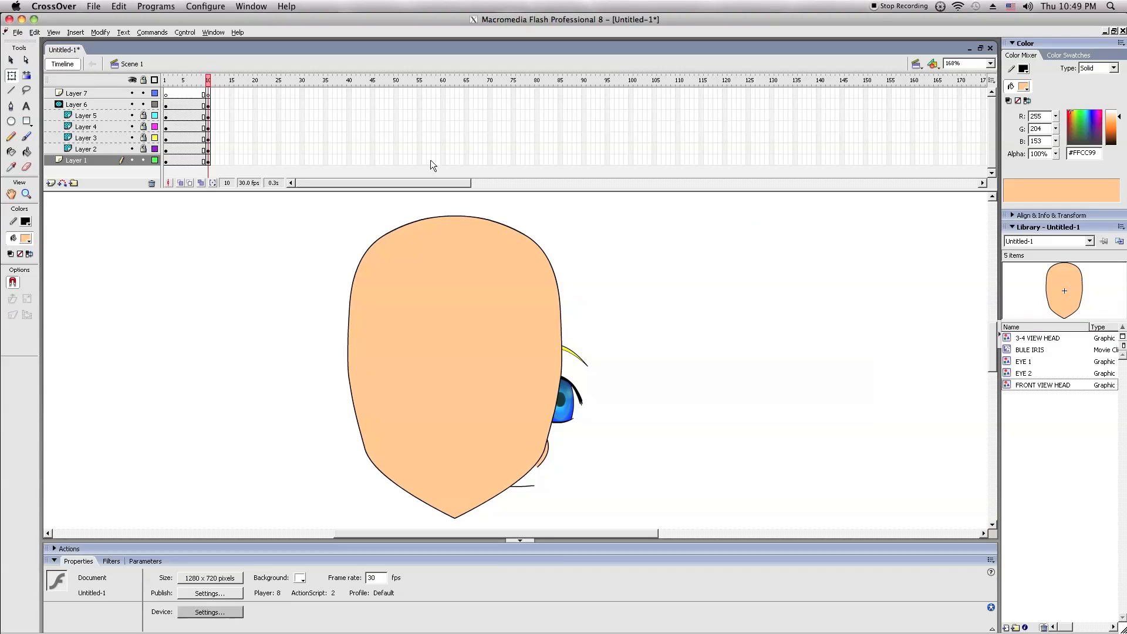
- Select both front-view head shapes again and widen them very slightly further on each side
left_click(199, 79)
left_click(232, 90)
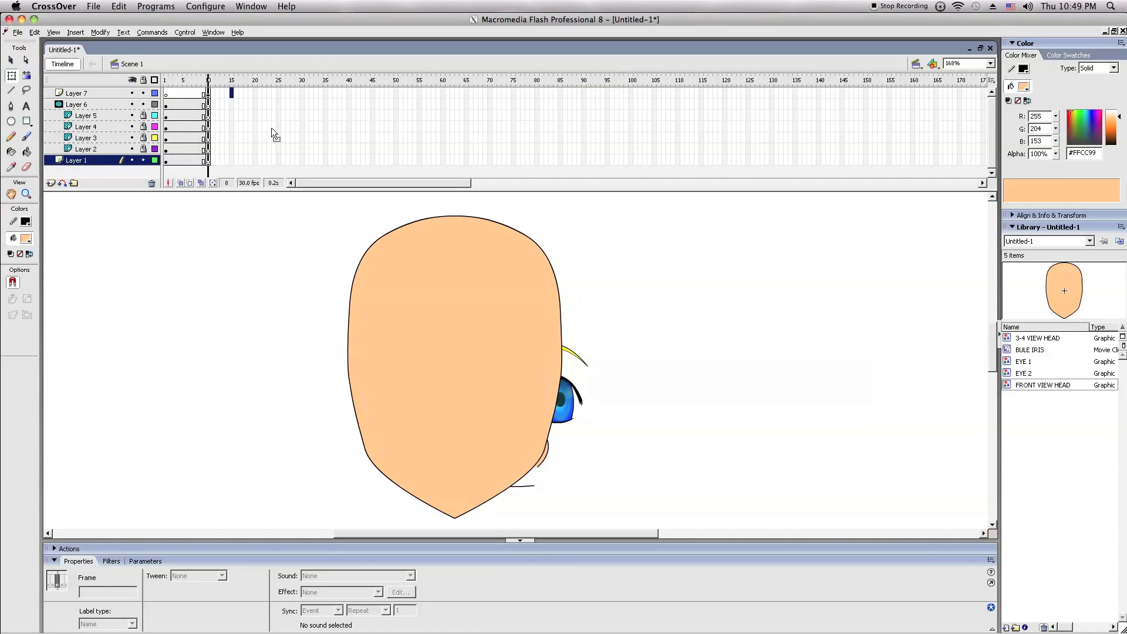
right_click(280, 290)
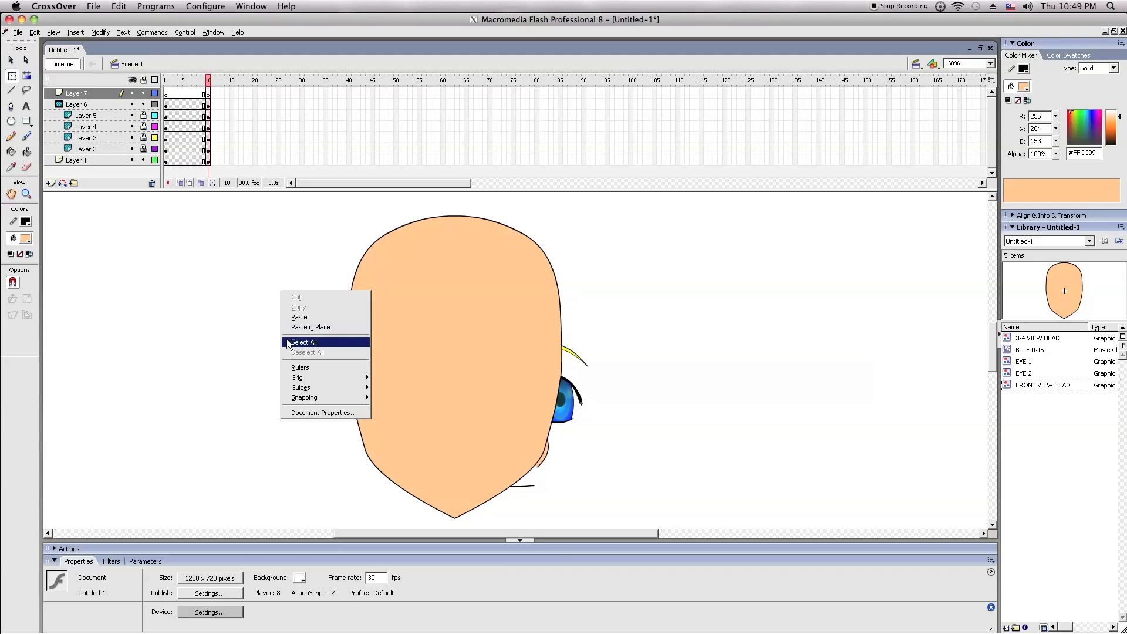
left_click(300, 342)
left_click_drag(348, 367, 346, 368)
left_click(292, 368)
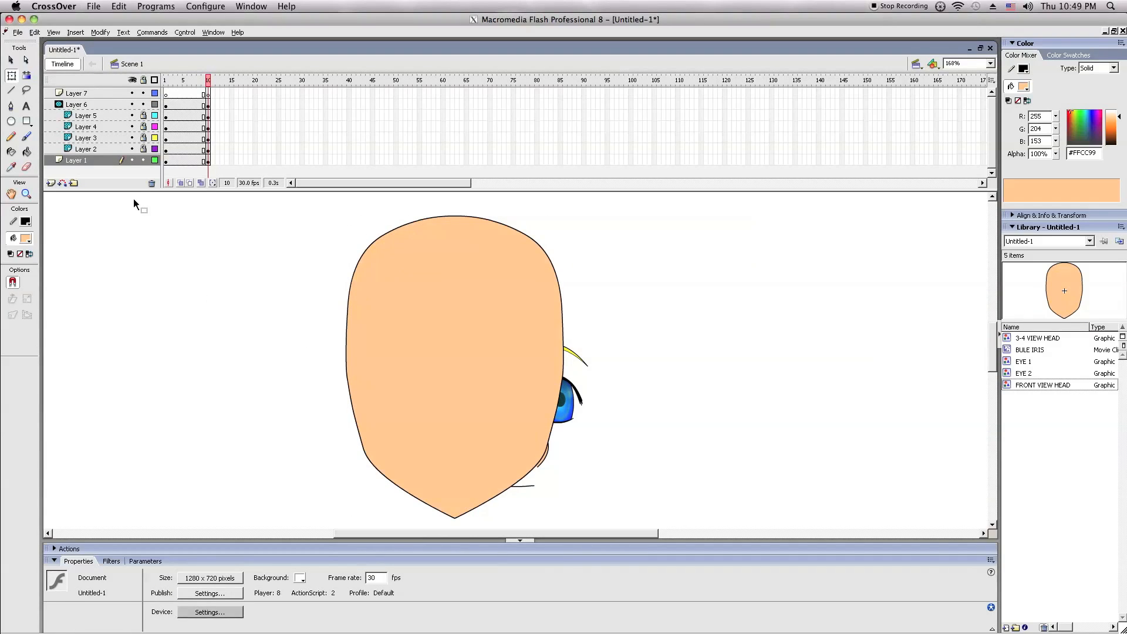
- Lock Layers 1 and 6, hide Layer 6, and unlock Layers 2 to 5 so only the facial features can be edited
left_click(142, 157)
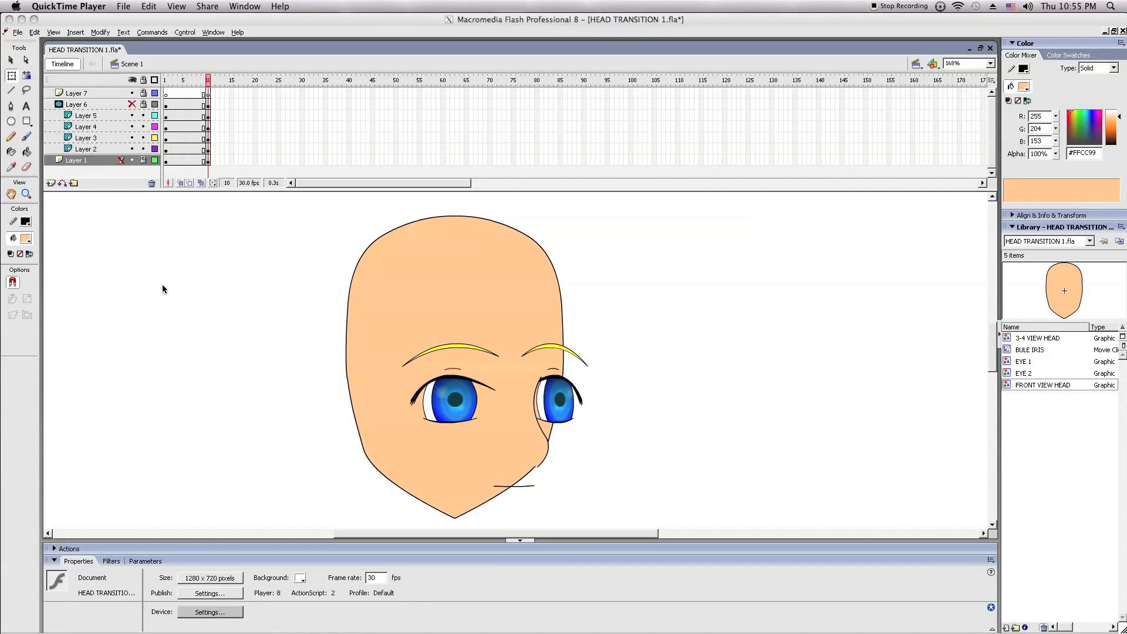
left_click(167, 287)
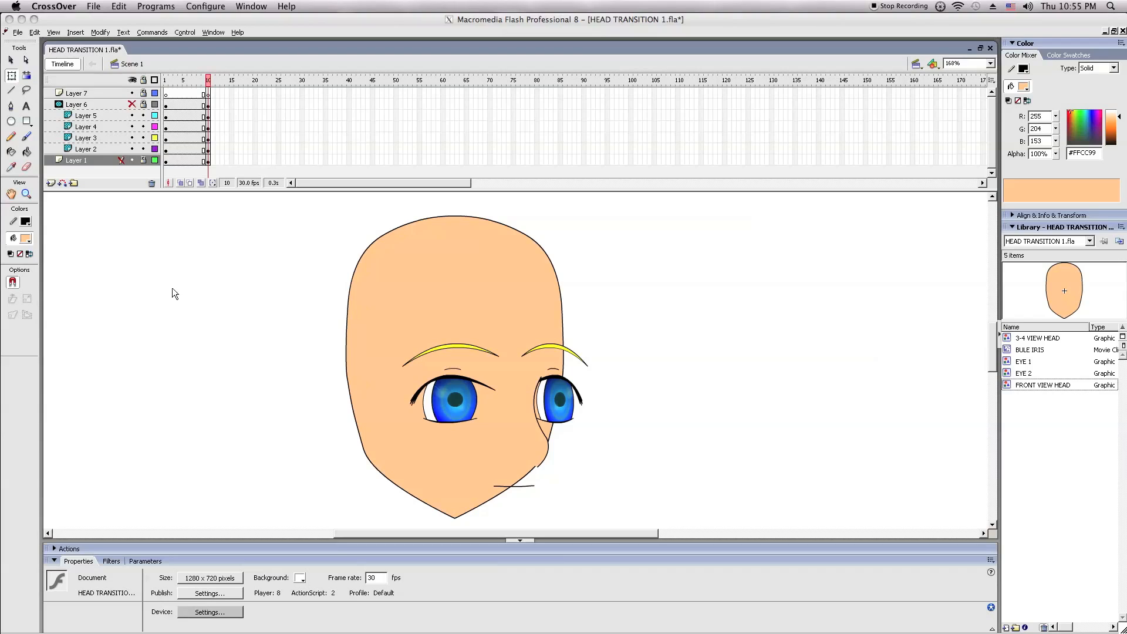
right_click(224, 340)
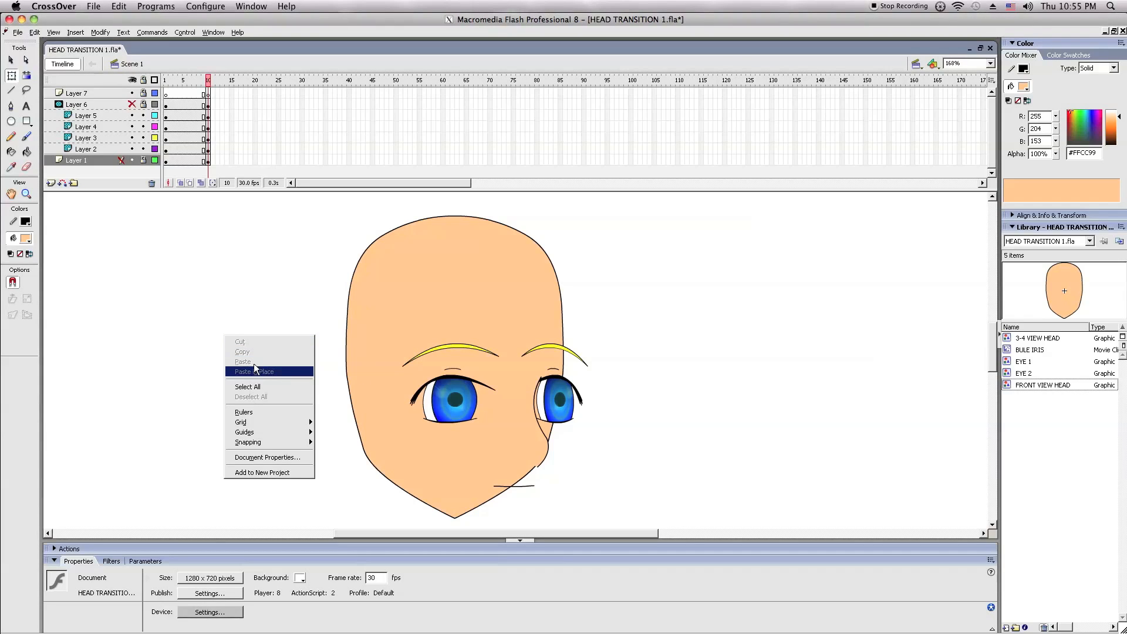
left_click(167, 311)
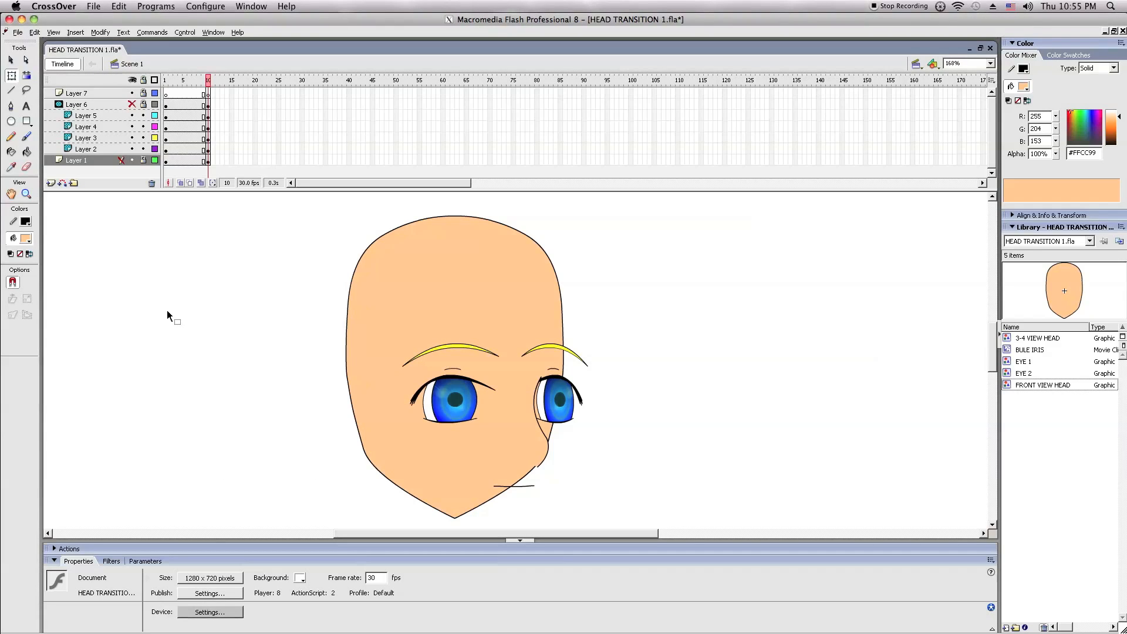
- Select all the facial features and stretch them horizontally to the head's side edges, about 217 px wide
left_click(112, 114)
right_click(255, 333)
left_click(290, 370)
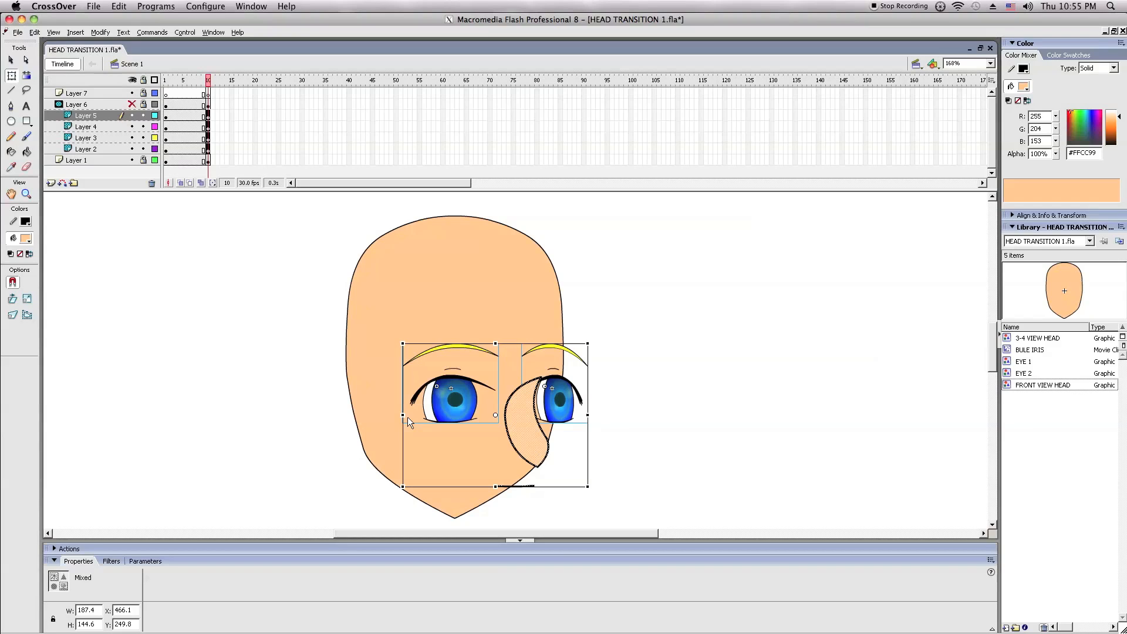
left_click_drag(404, 415, 348, 380)
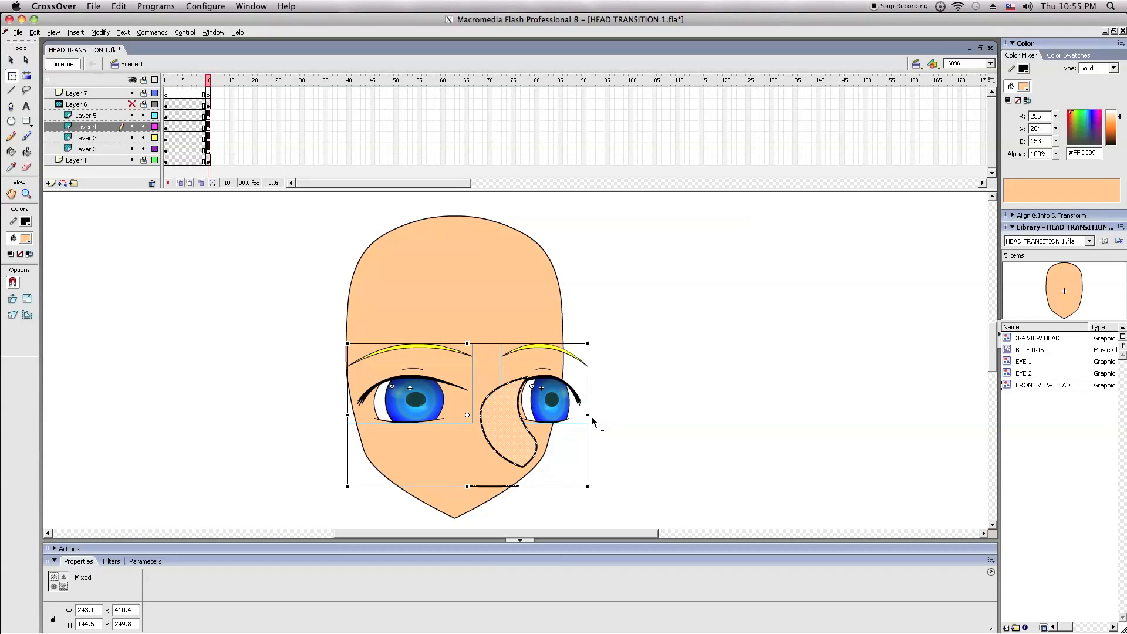
left_click_drag(585, 416, 562, 380)
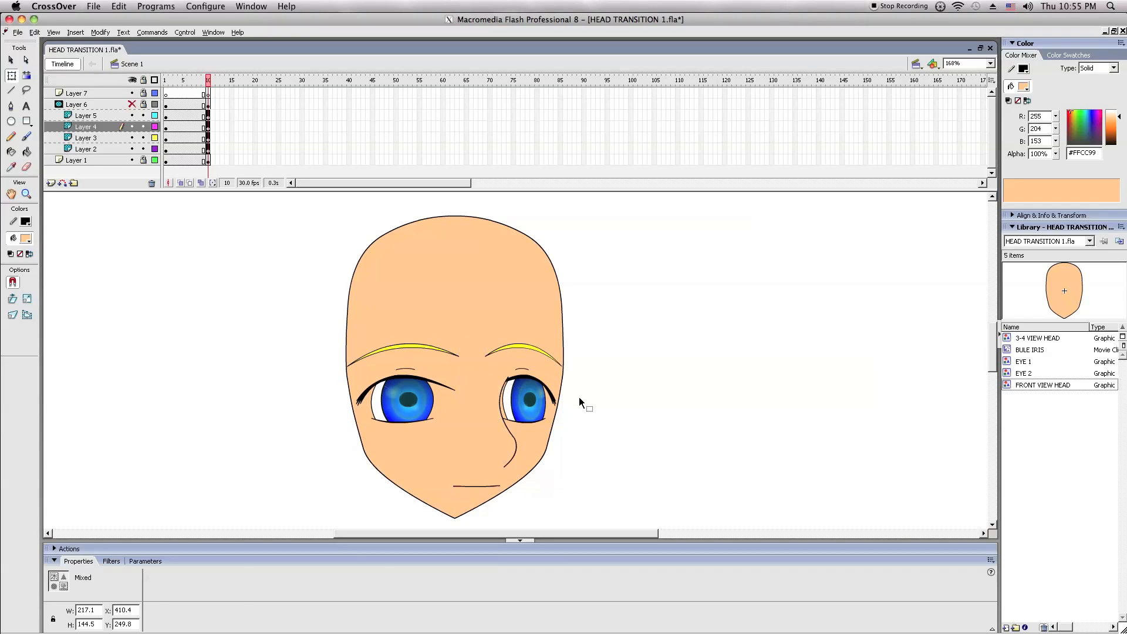
left_click(579, 397)
- Select Layers 5 and 4 and move the mouth and nose together horizontally toward the vertical centre line of the face
left_click(437, 399)
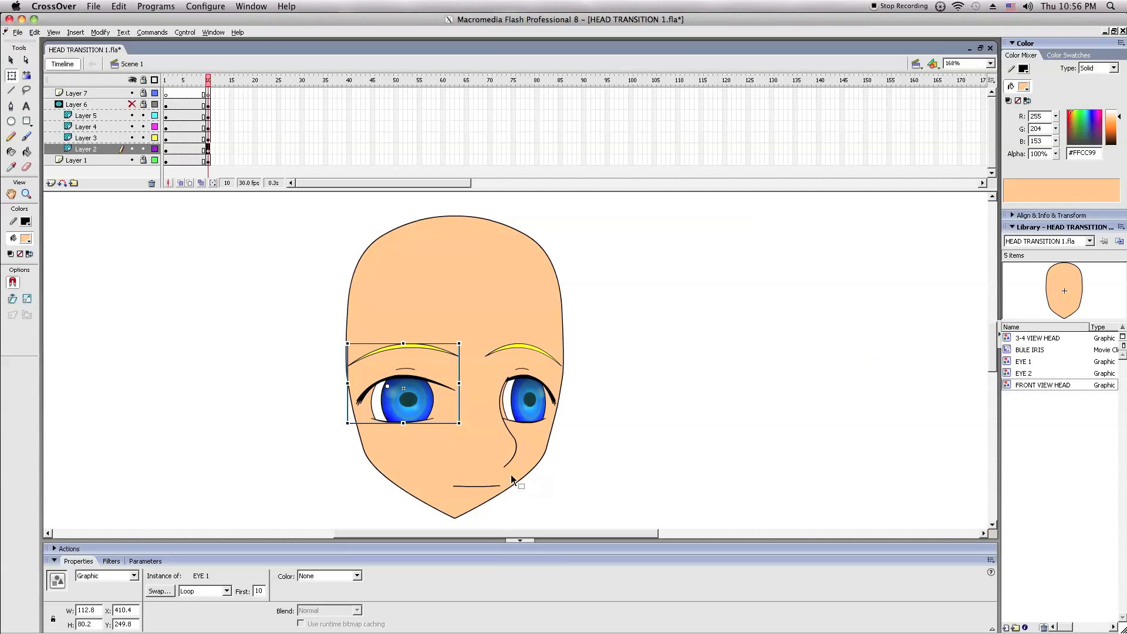
left_click(487, 486)
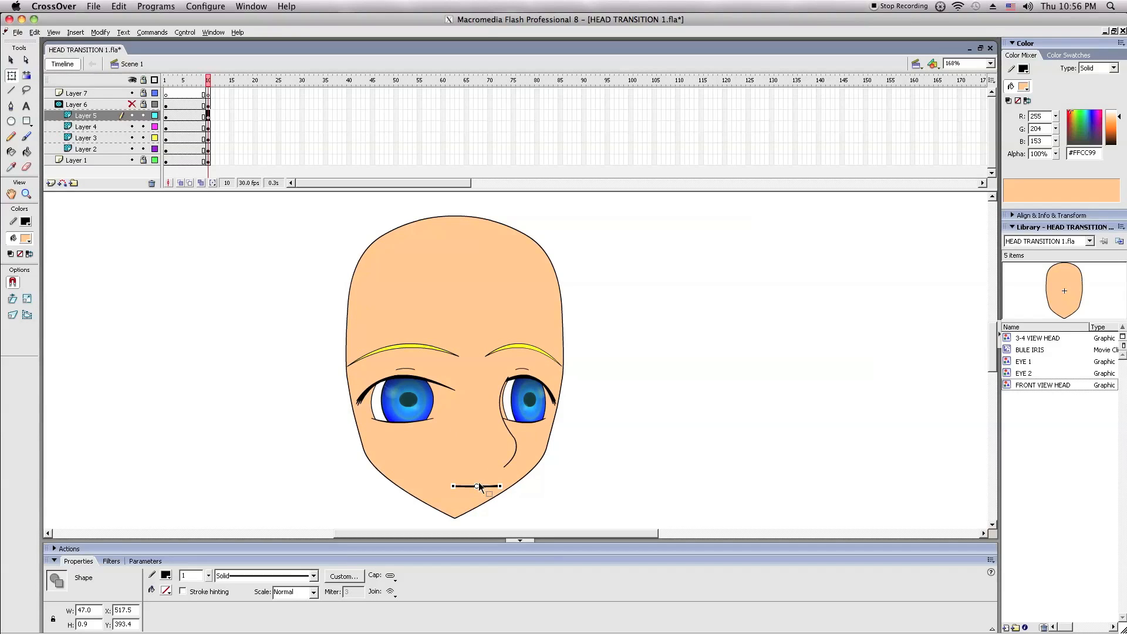
left_click(10, 59)
left_click(100, 117)
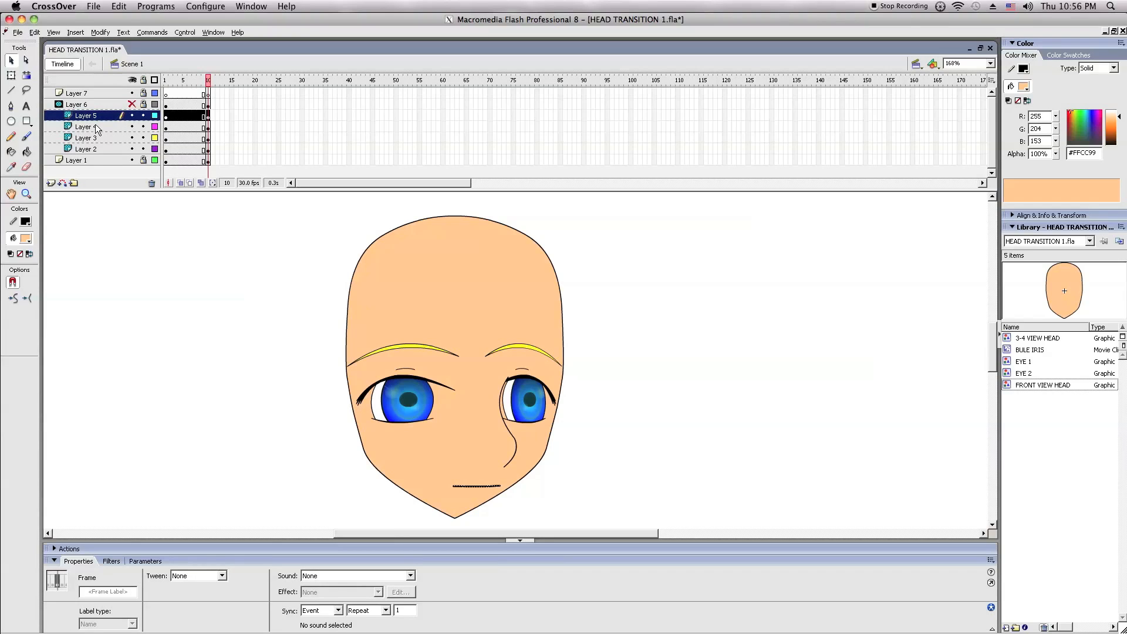
left_click(97, 127, "shift")
left_click_drag(508, 434, 488, 432)
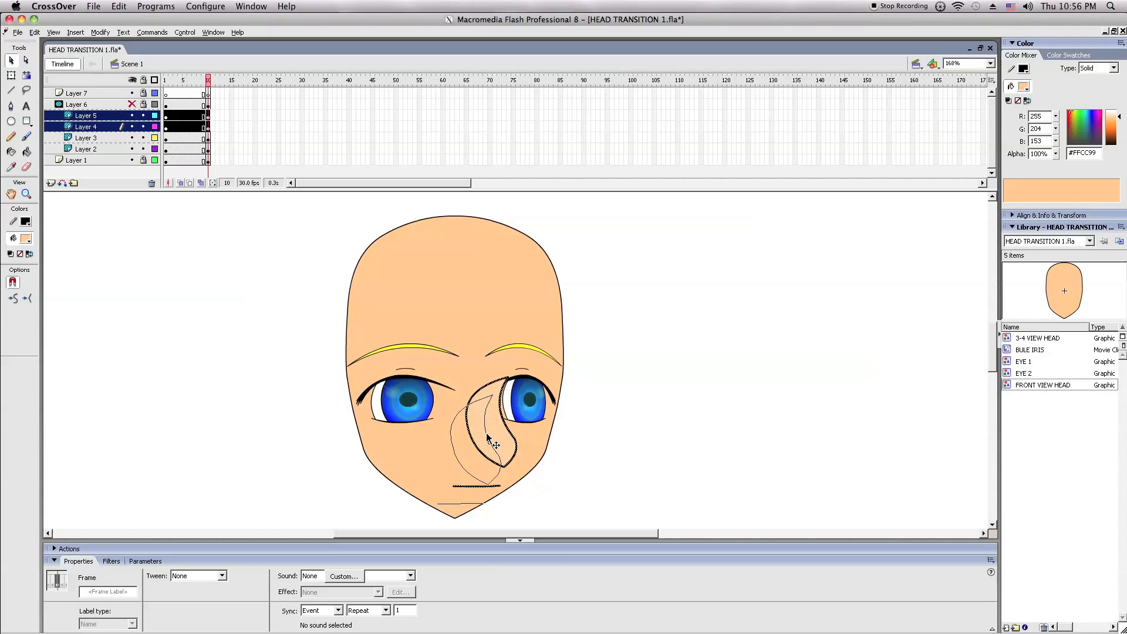
key("ctrl+z")
left_click_drag(507, 460, 490, 466)
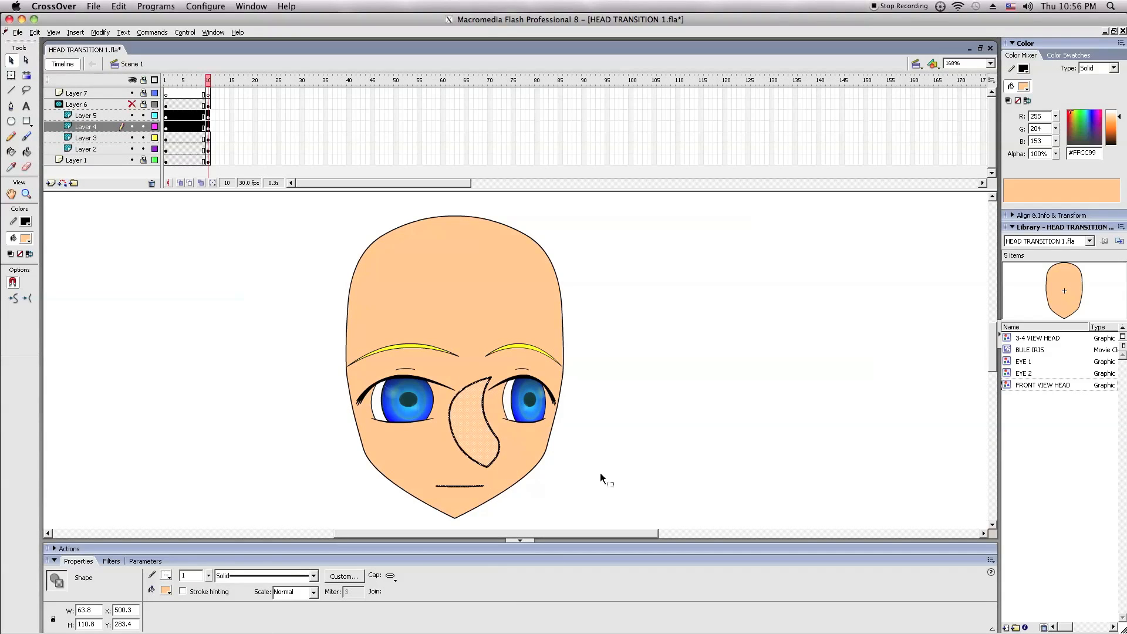
left_click(587, 449)
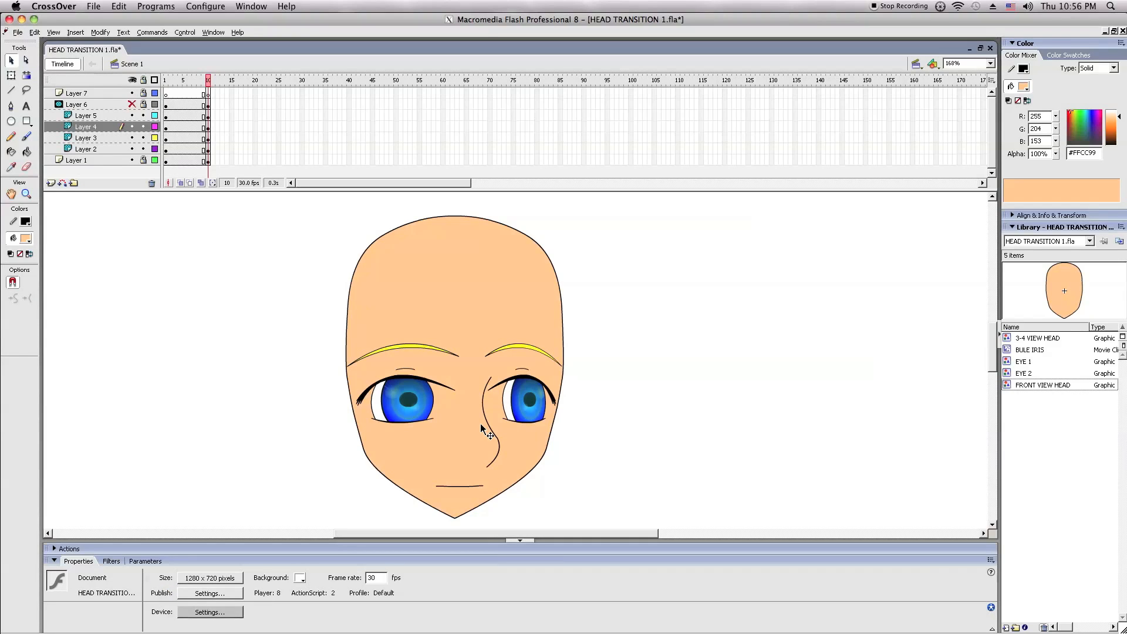
- Squeeze the nose on Layer 4 horizontally with Free Transform into a straight vertical line along the centre of the face
left_click(481, 424)
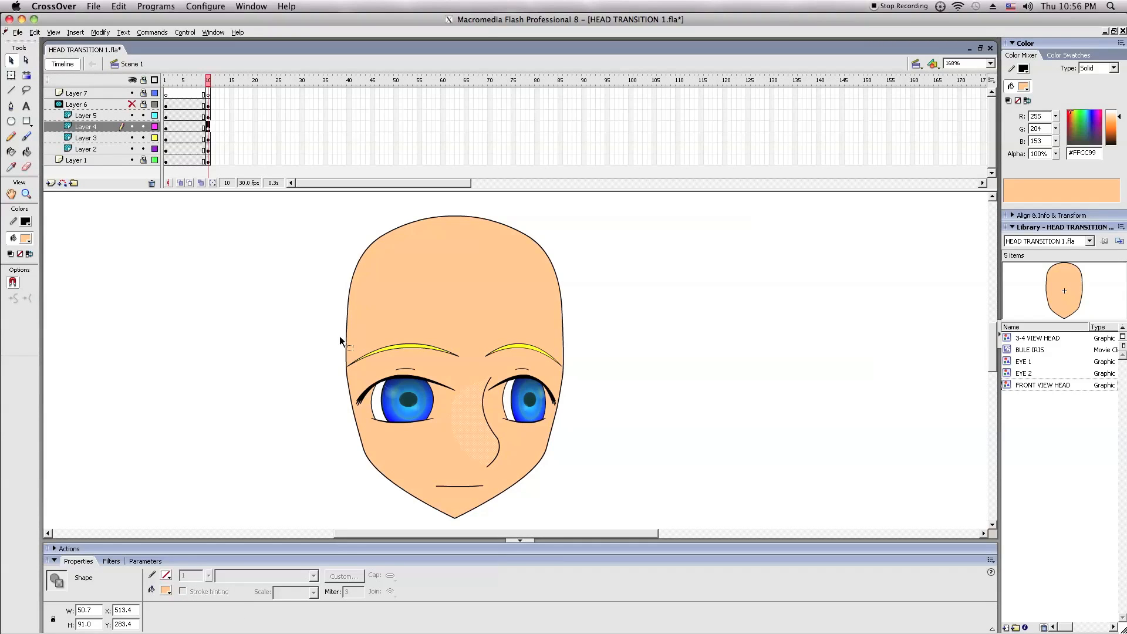
left_click(76, 130)
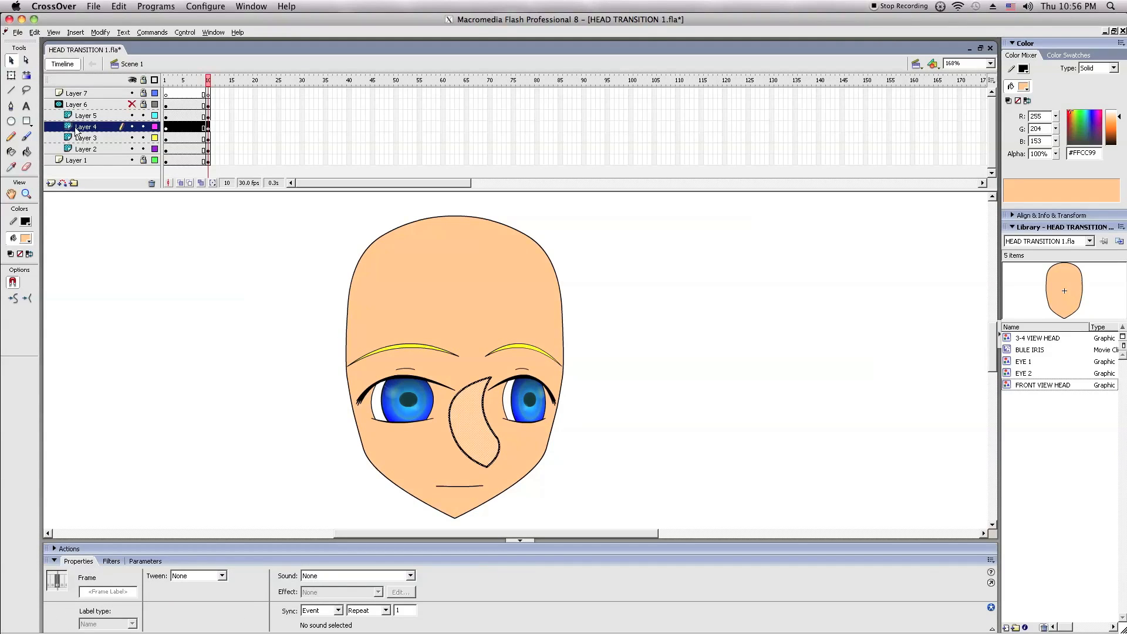
left_click(12, 77)
left_click_drag(450, 422, 456, 500)
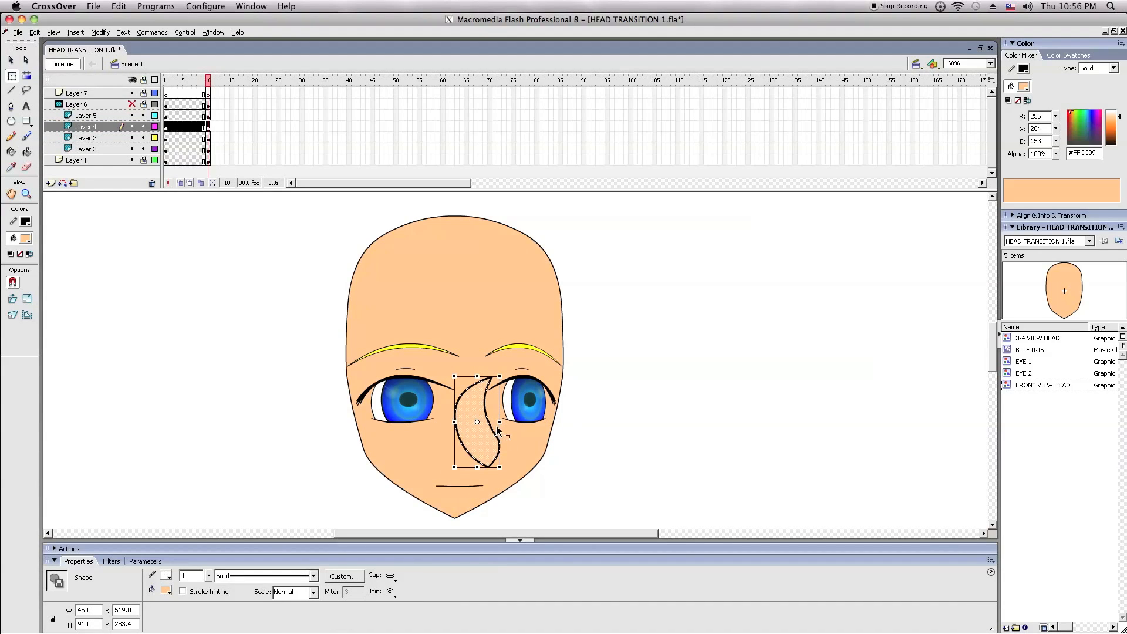
left_click_drag(454, 422, 455, 518)
left_click(582, 438)
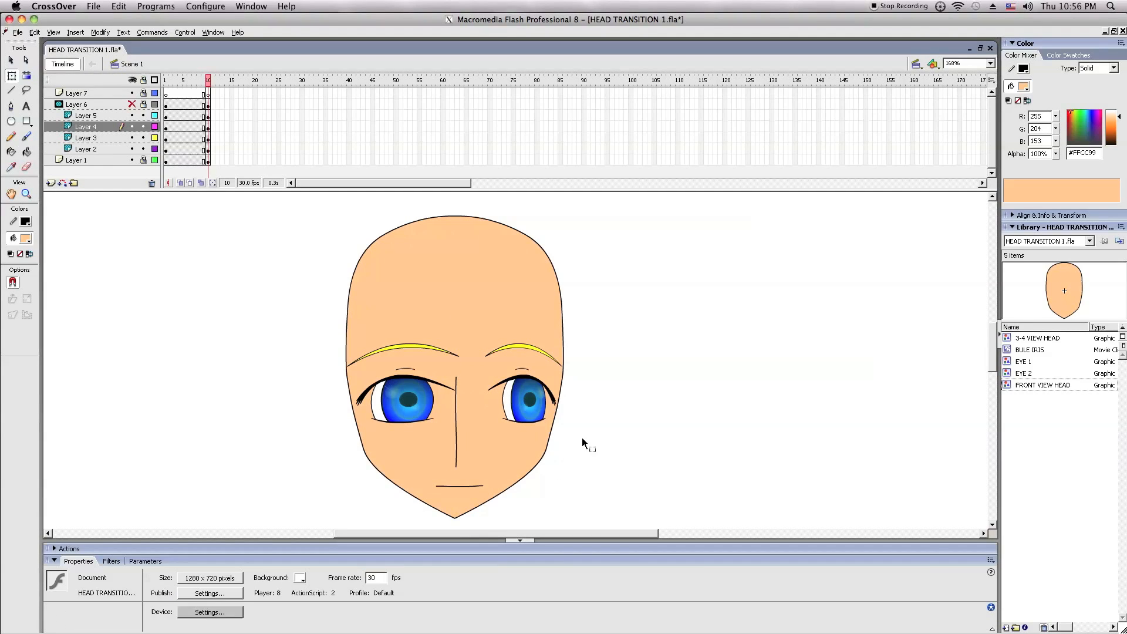
- Narrow EYE 1 to about 110 px and widen EYE 2 toward the nose to about 91 px
left_click(523, 414)
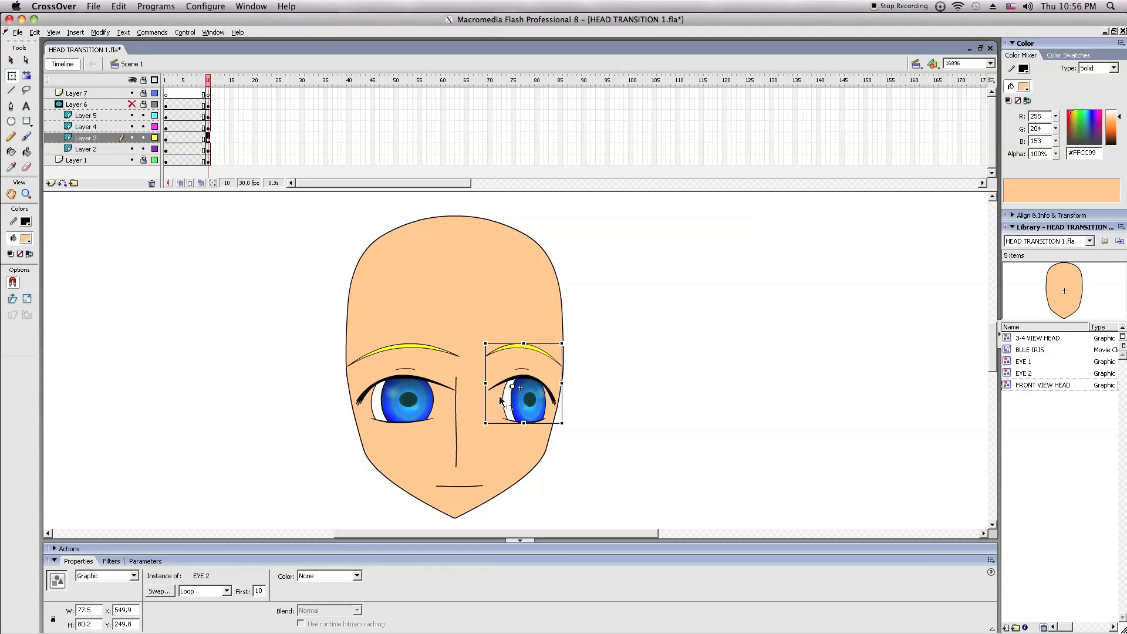
left_click(406, 406)
left_click_drag(456, 383, 457, 383)
left_click(493, 387)
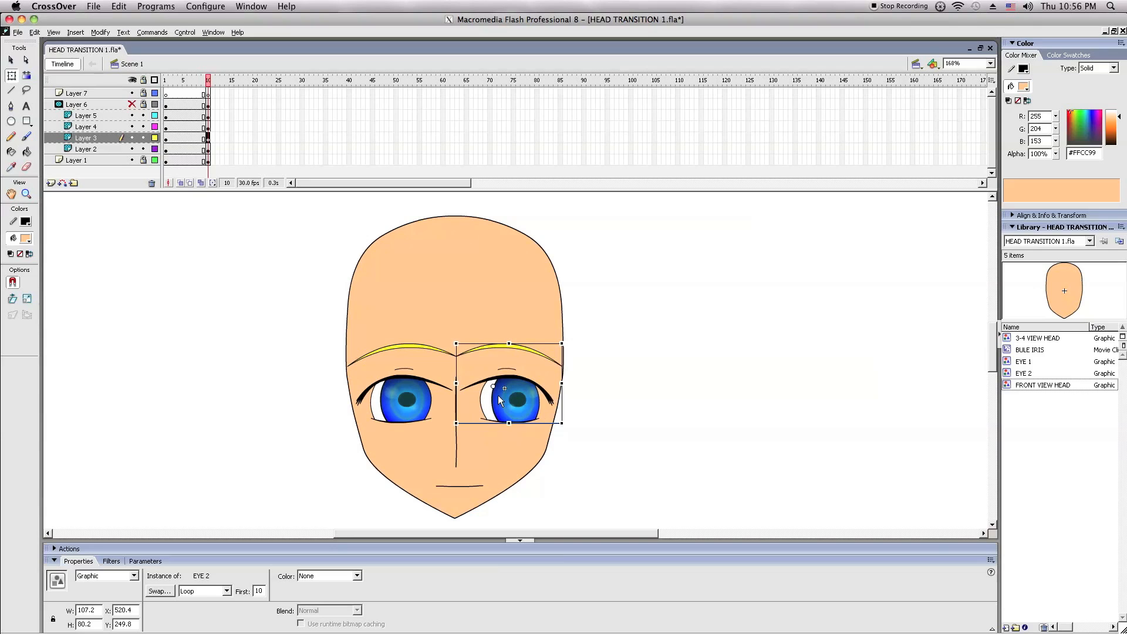
left_click(545, 406)
left_click(530, 407)
left_click_drag(456, 384, 471, 383)
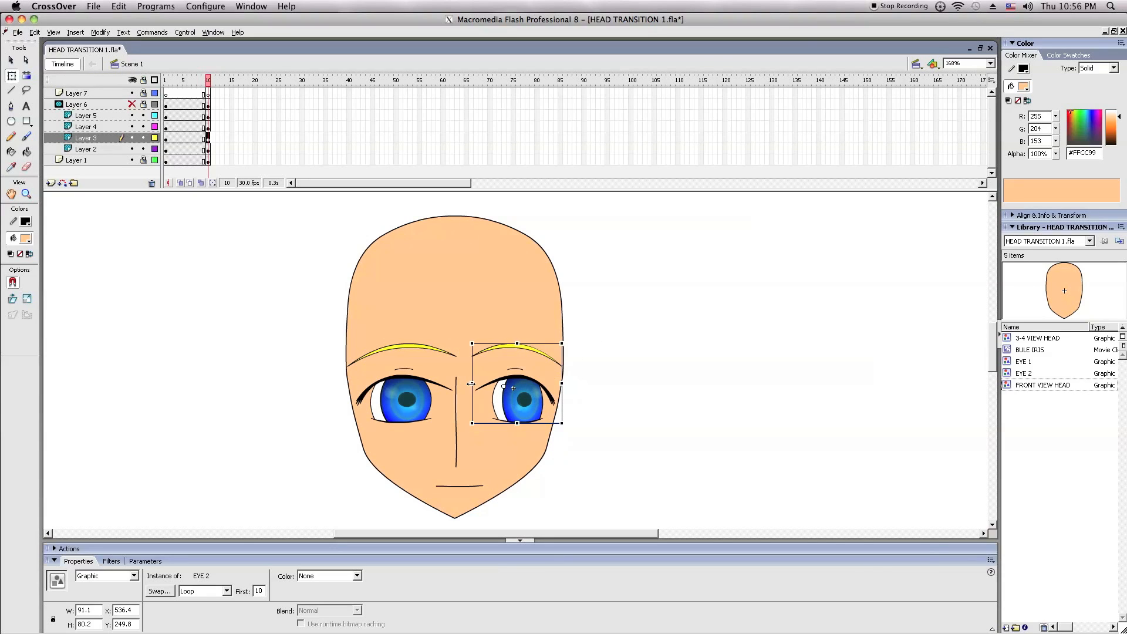
left_click(418, 400)
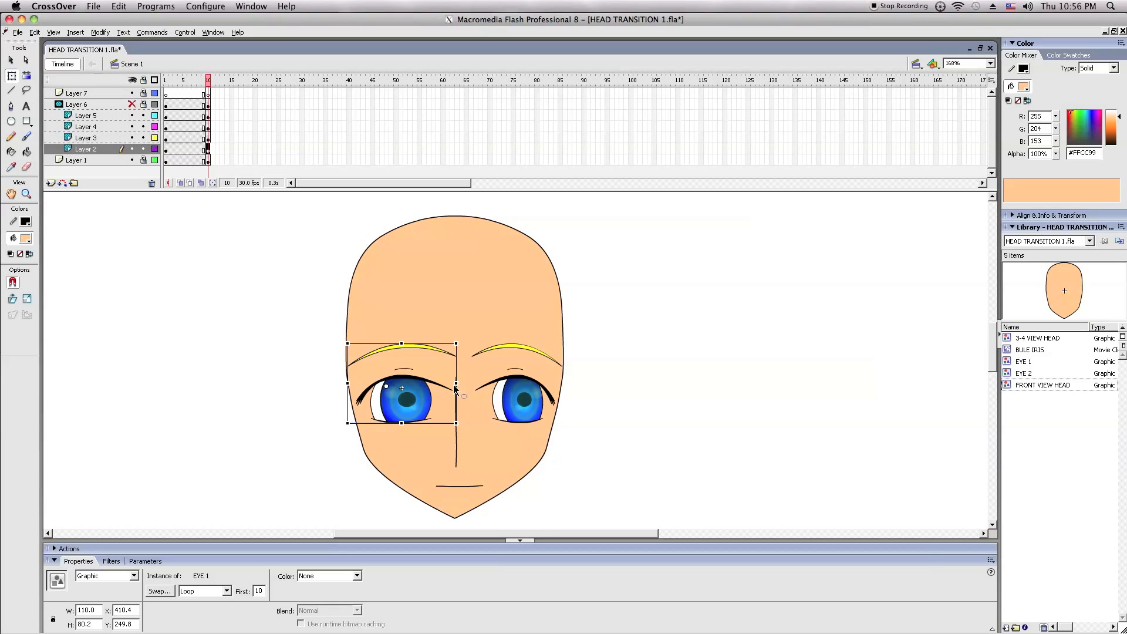
- Draw a vertical guide line about 30 px long straight down from the tip of the chin on Layer 2
left_click(10, 59)
left_click(11, 90)
scroll(435, 478, "down", 3)
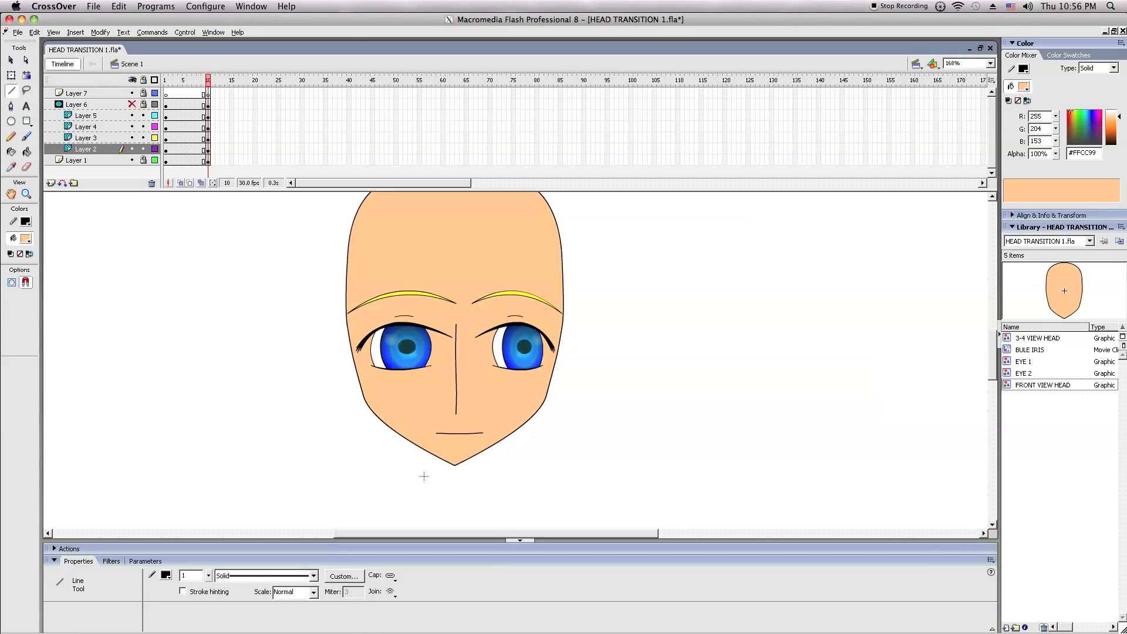
left_click(10, 59)
left_click_drag(382, 480, 454, 493)
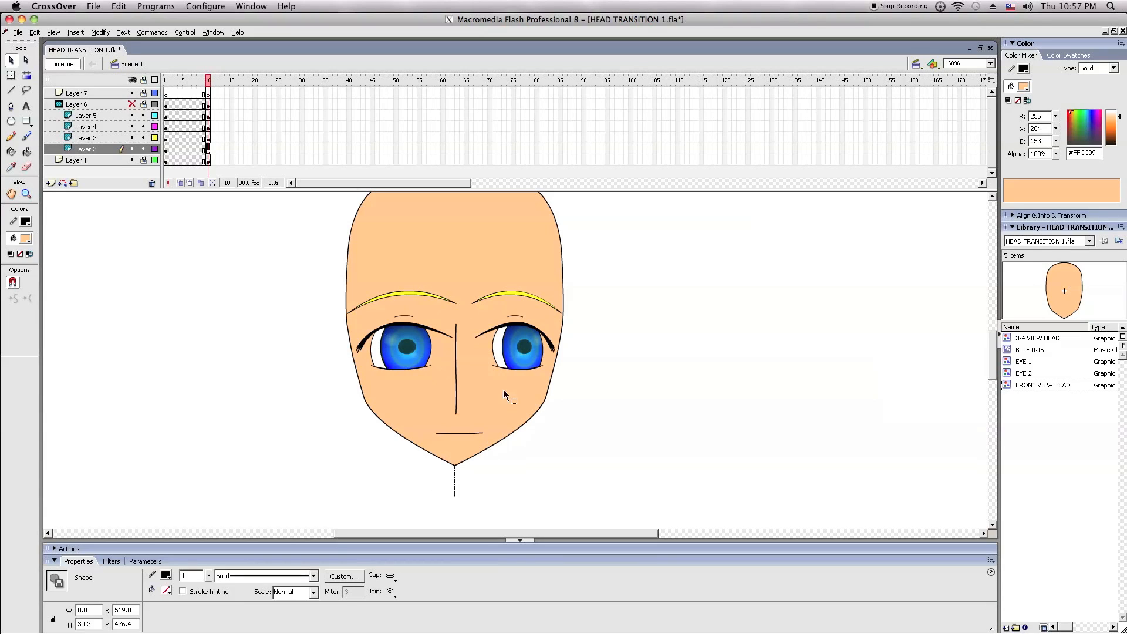
- Duplicate EYE 2 with the guide line in place, flip the copy horizontally, and align its line with the original guide line
left_click(512, 367)
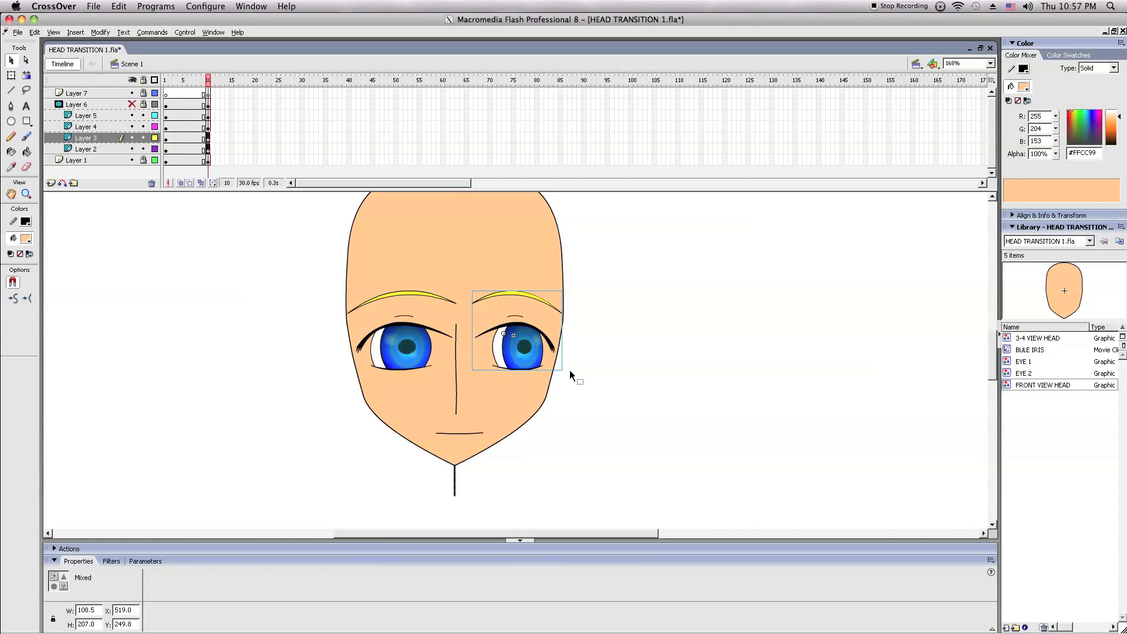
right_click(638, 415)
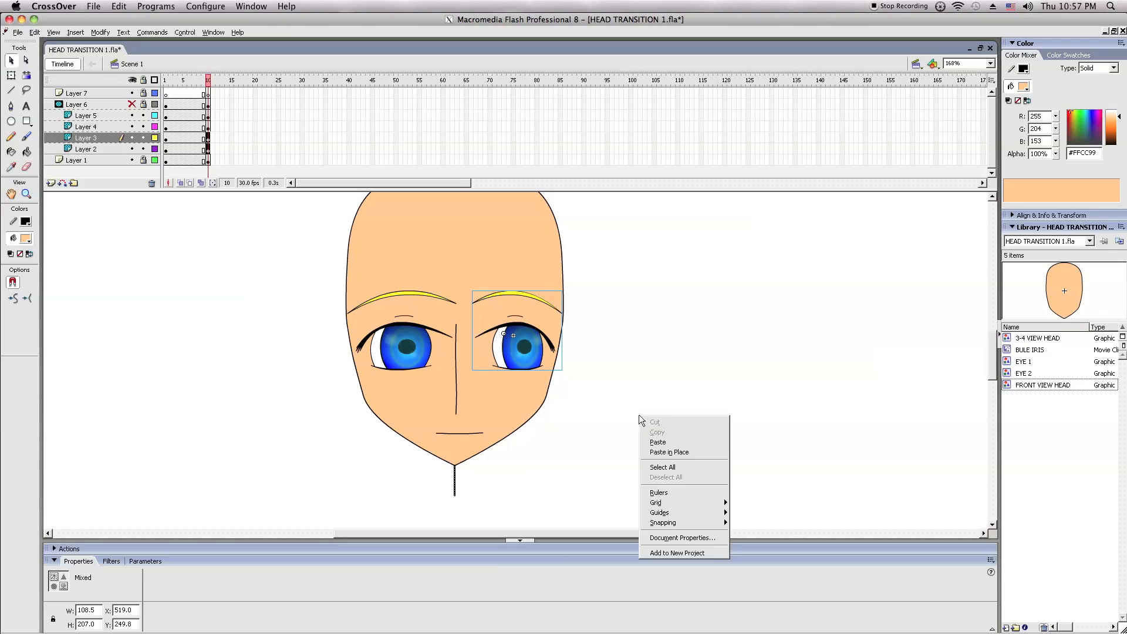
left_click(664, 451)
key("ctrl+shift+h")
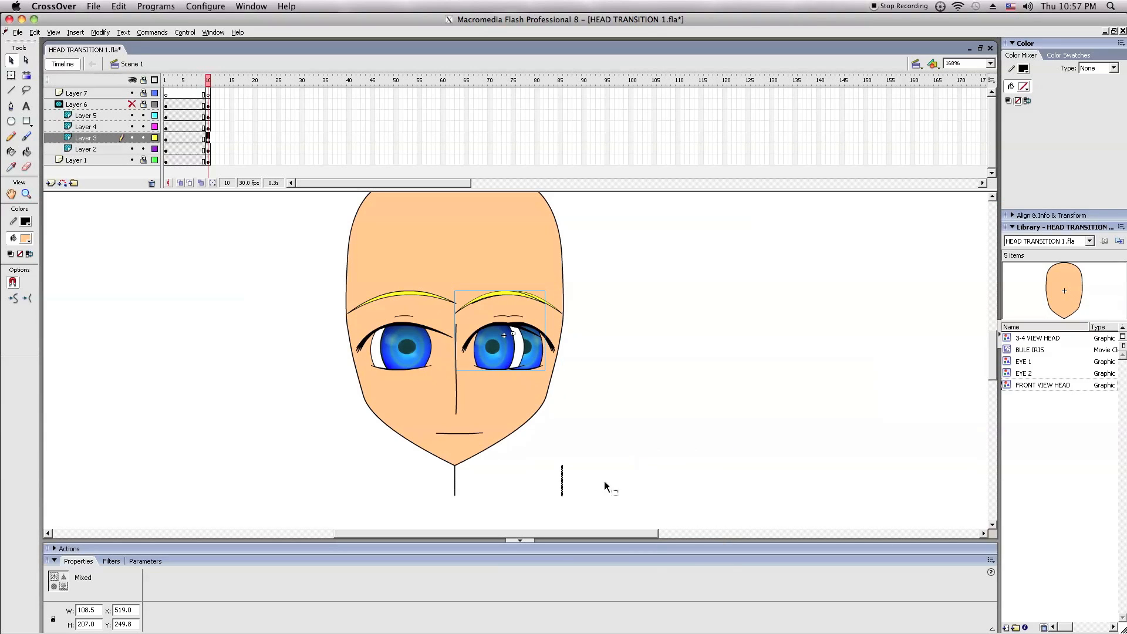
left_click_drag(563, 500, 458, 503)
left_click(495, 488)
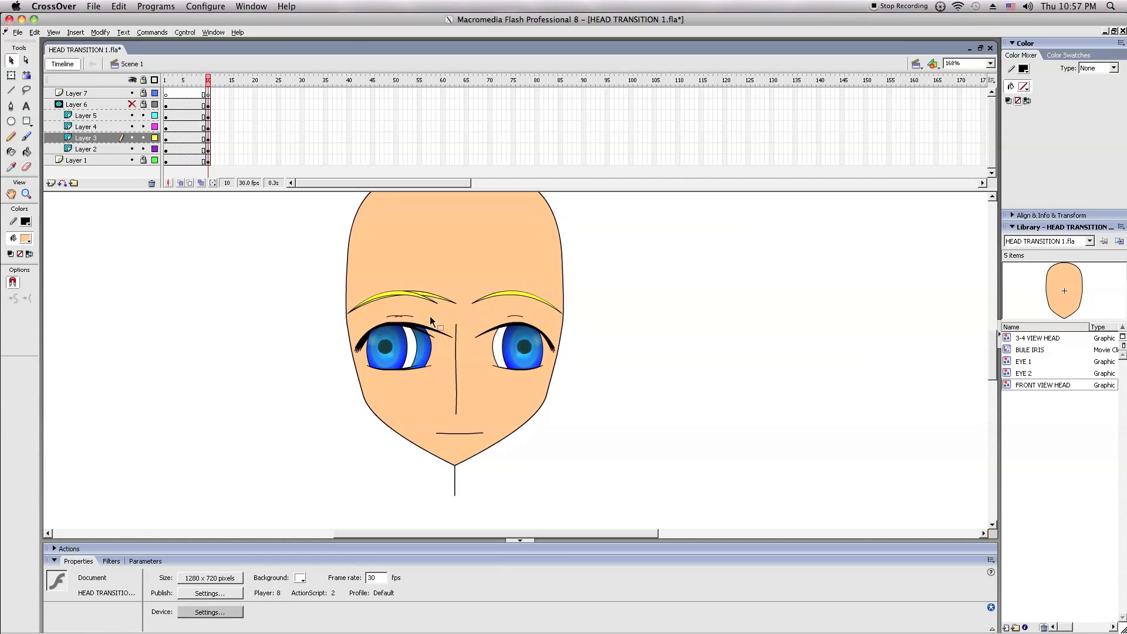
- Narrow EYE 1 from its inner side to about 91 px to match the mirrored eye
left_click(431, 351)
left_click(11, 76)
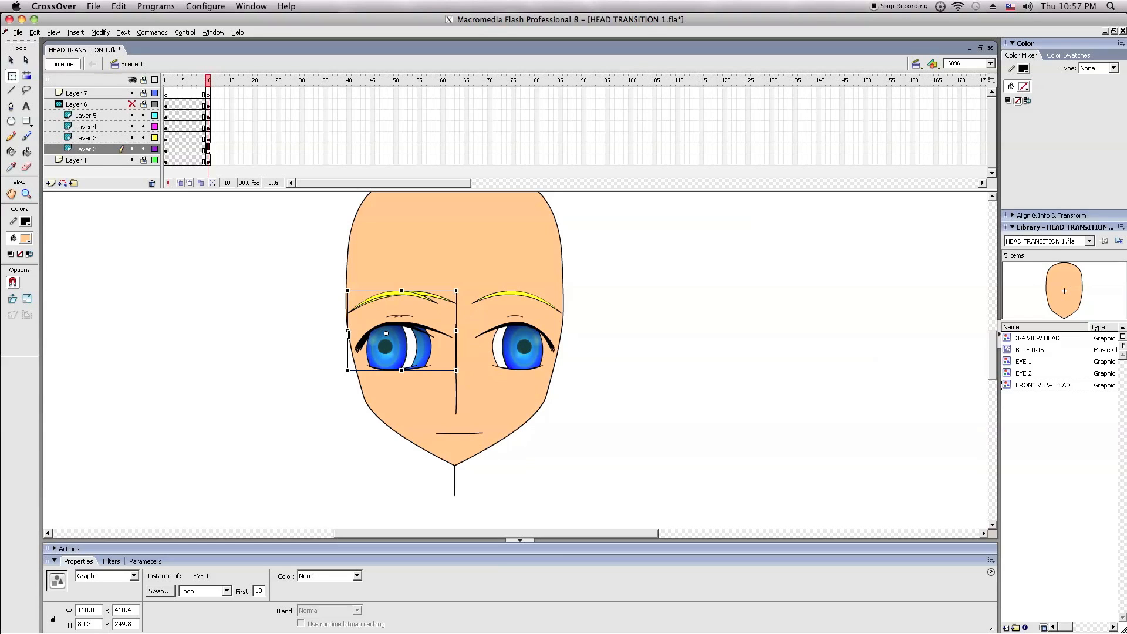
left_click_drag(455, 333, 438, 332)
left_click(18, 32)
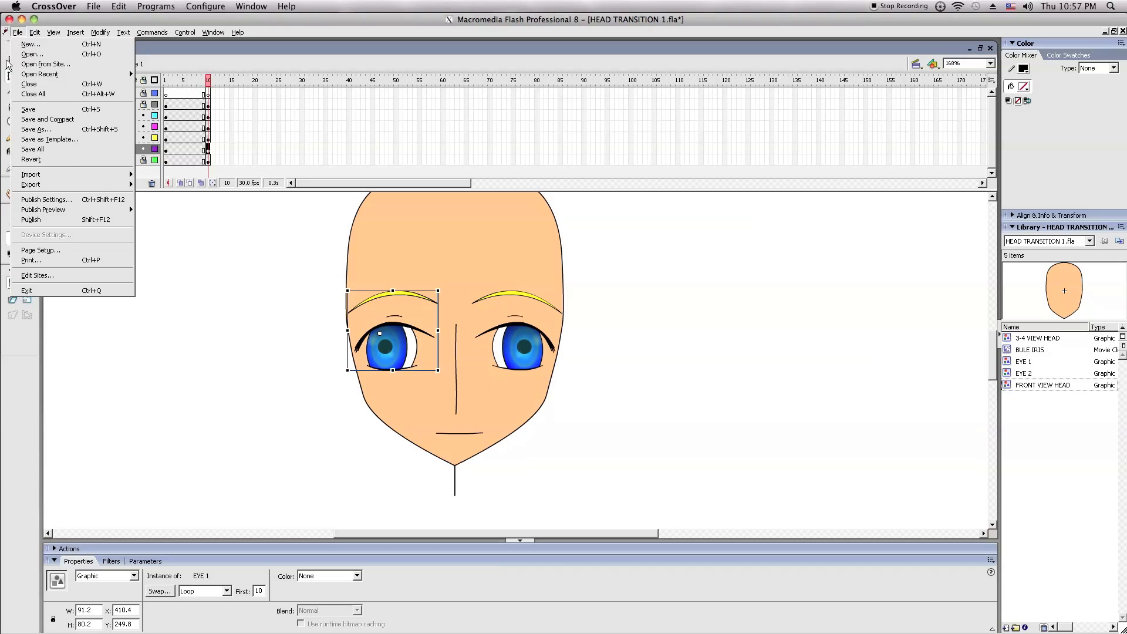
- Move the mirrored eye copy off the face and transfer EYE 1 to Layer 3, pasting it in place
left_click(10, 60)
left_click(347, 329)
left_click_drag(387, 346, 689, 357)
right_click(628, 385)
left_click(652, 421)
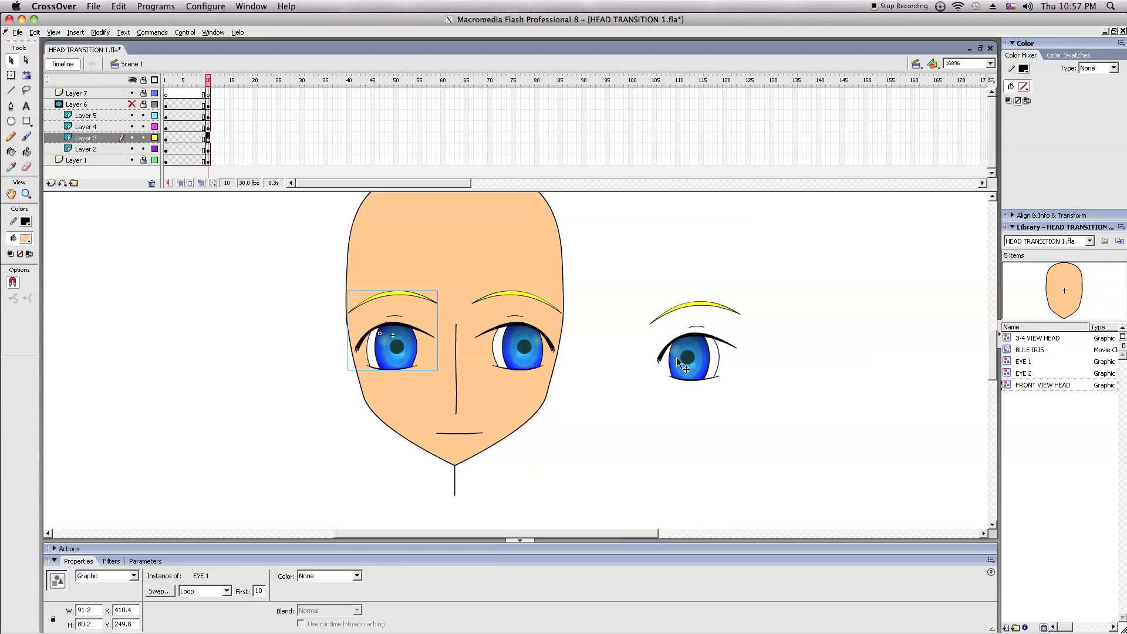
- Delete the mirrored eye copy beside the face and the vertical guide line below the chin
left_click(455, 496)
left_click(455, 493)
left_click(421, 384)
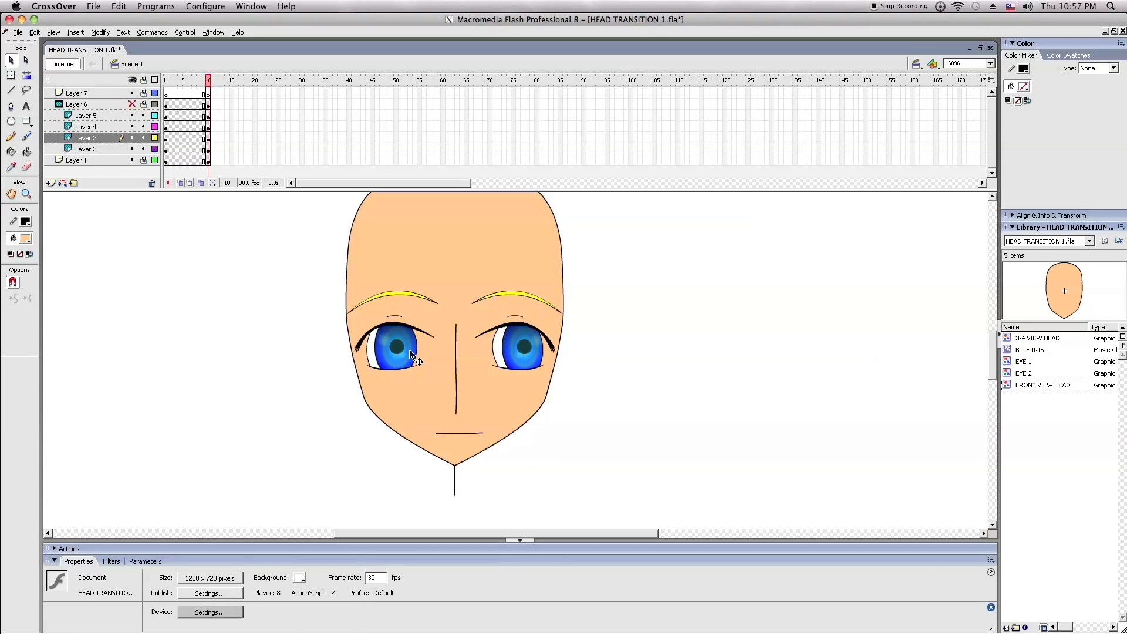
left_click(455, 487)
key("Delete")
- Nudge EYE 1 and EYE 2 slightly inward toward the nose, placing EYE 2 at about X 534
left_click(381, 338)
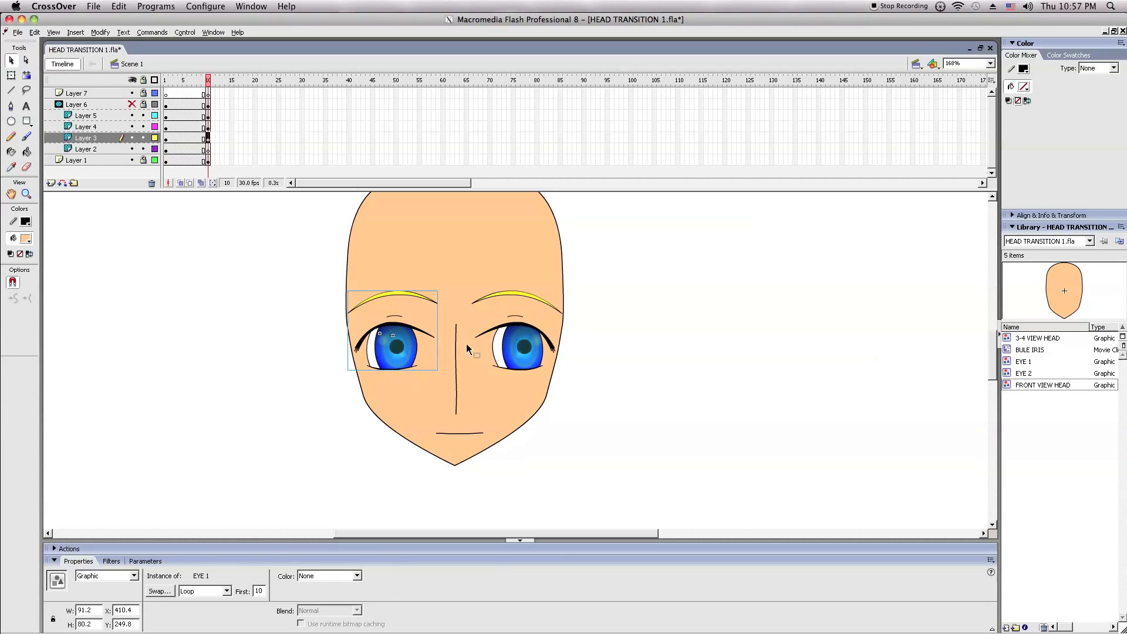
left_click(512, 348)
key("Left")
key("Left")
key("Left")
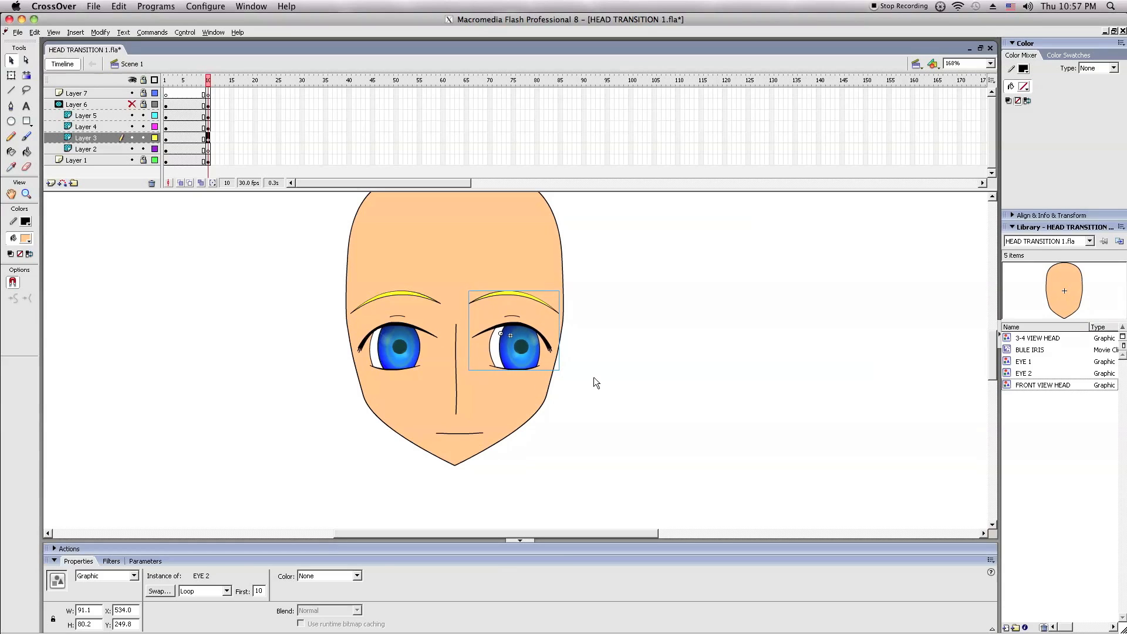
left_click(594, 377)
- Nudge EYE 1 a little further toward the nose and fine-tune EYE 2 inward to X 533.4
left_click(379, 367)
key("Right")
key("Right")
key("Right")
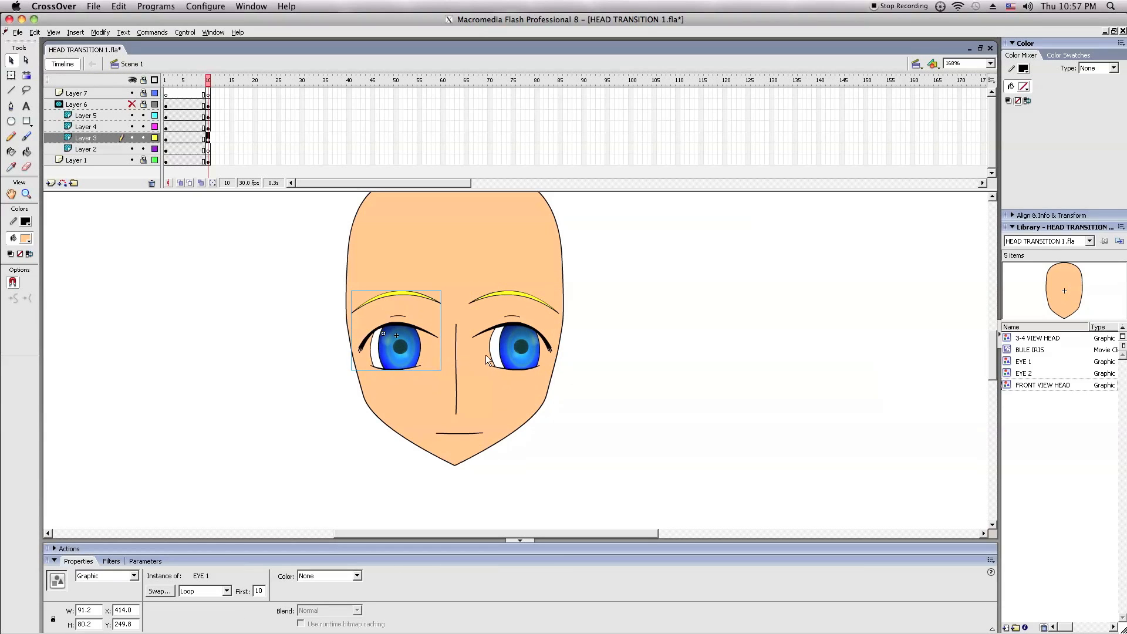
key("Right")
left_click(512, 353)
key("Left")
key("Left")
key("Left")
key("Left")
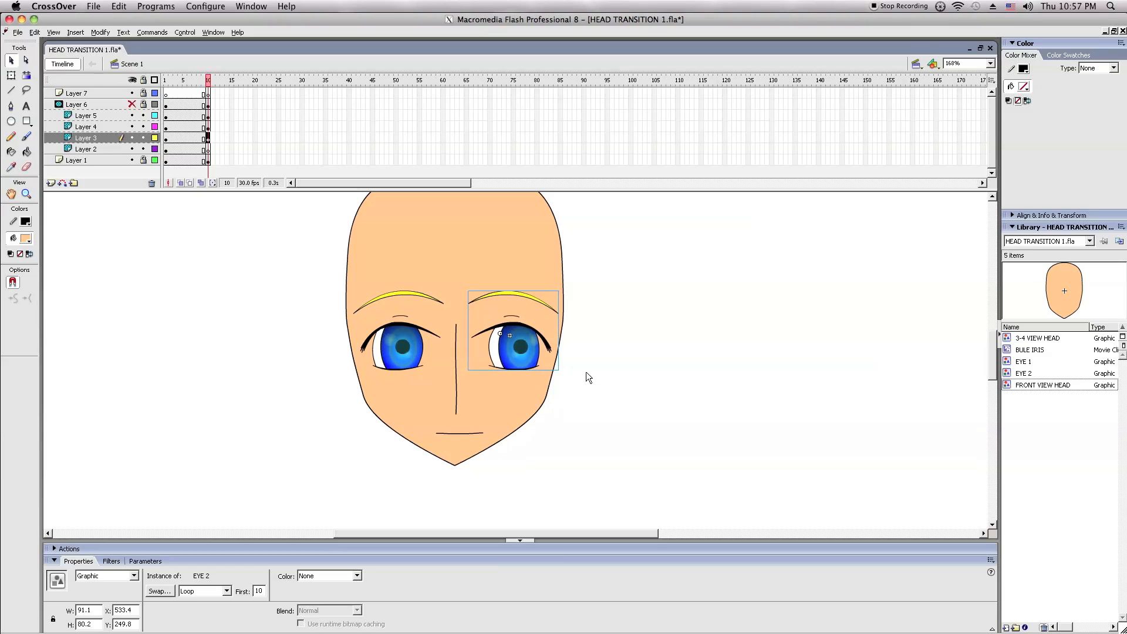
- Nudge EYE 2 one small increment closer to the nose
key("Left")
left_click(586, 372)
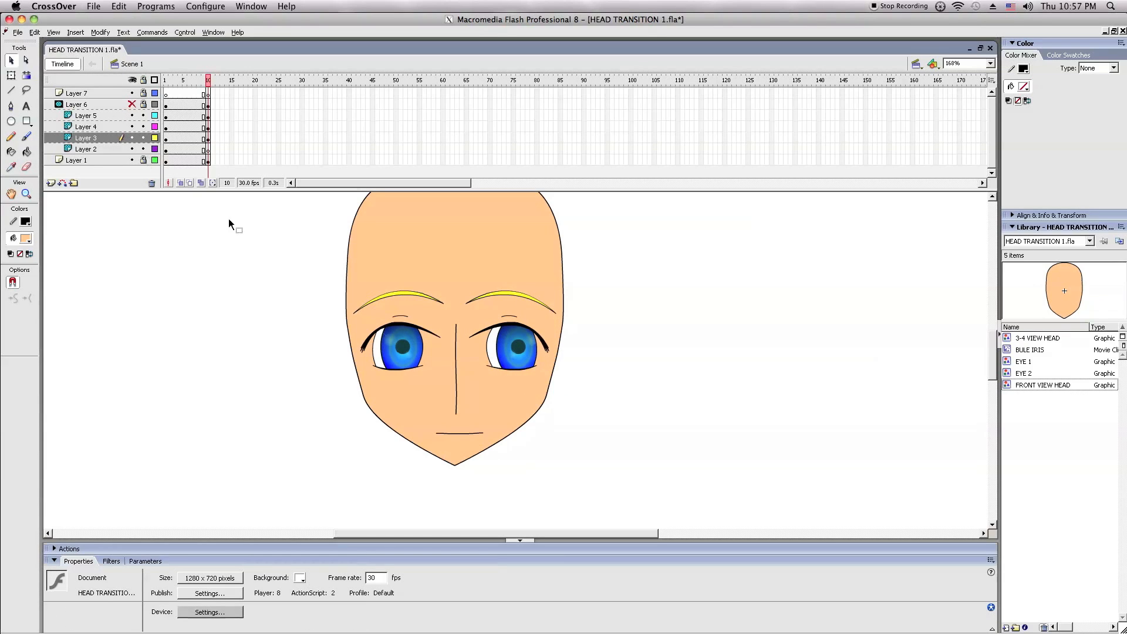
- Lock every layer except Layer 4 and shorten the vertical nose line by lowering its upper end to mid-eye height
left_click(456, 365)
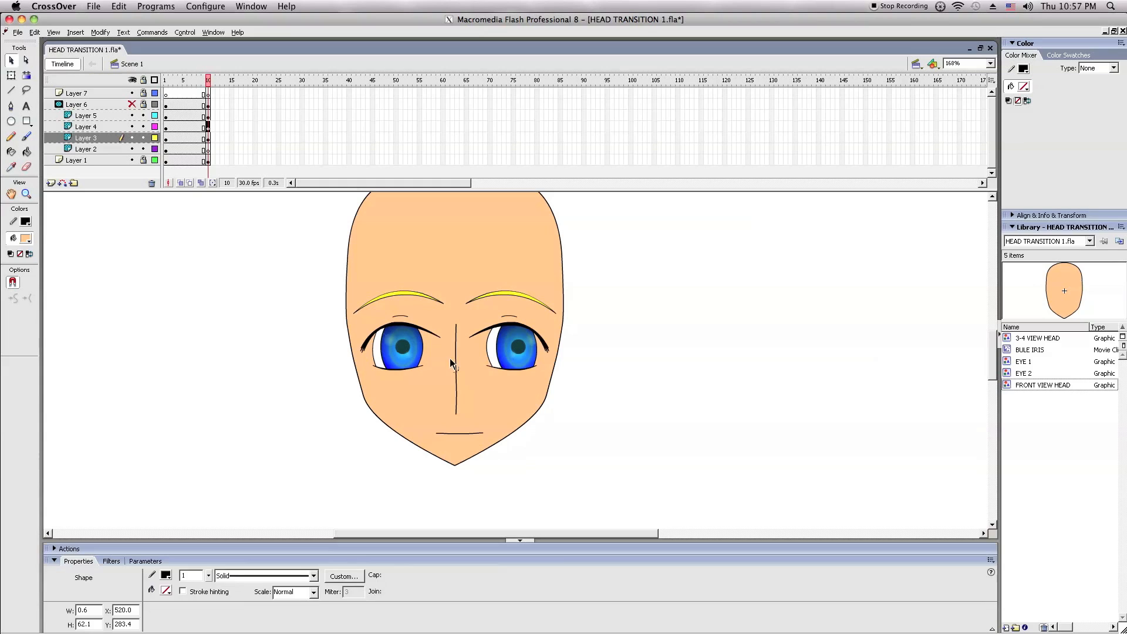
left_click(139, 214)
left_click_drag(144, 137, 143, 148)
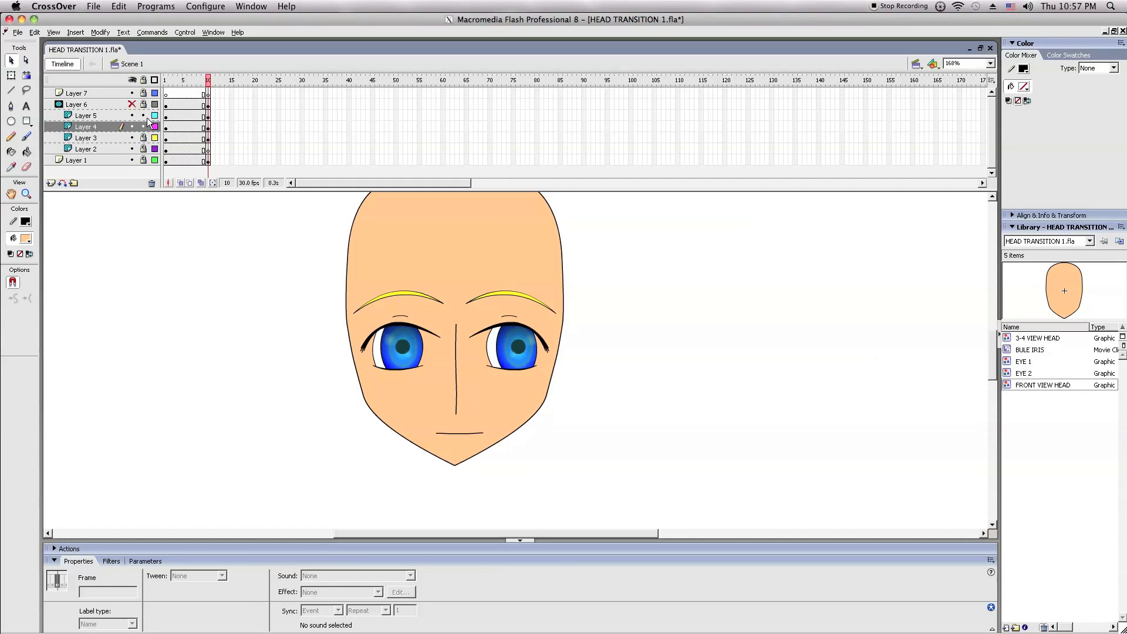
left_click(148, 125)
left_click(10, 76)
left_click(456, 340)
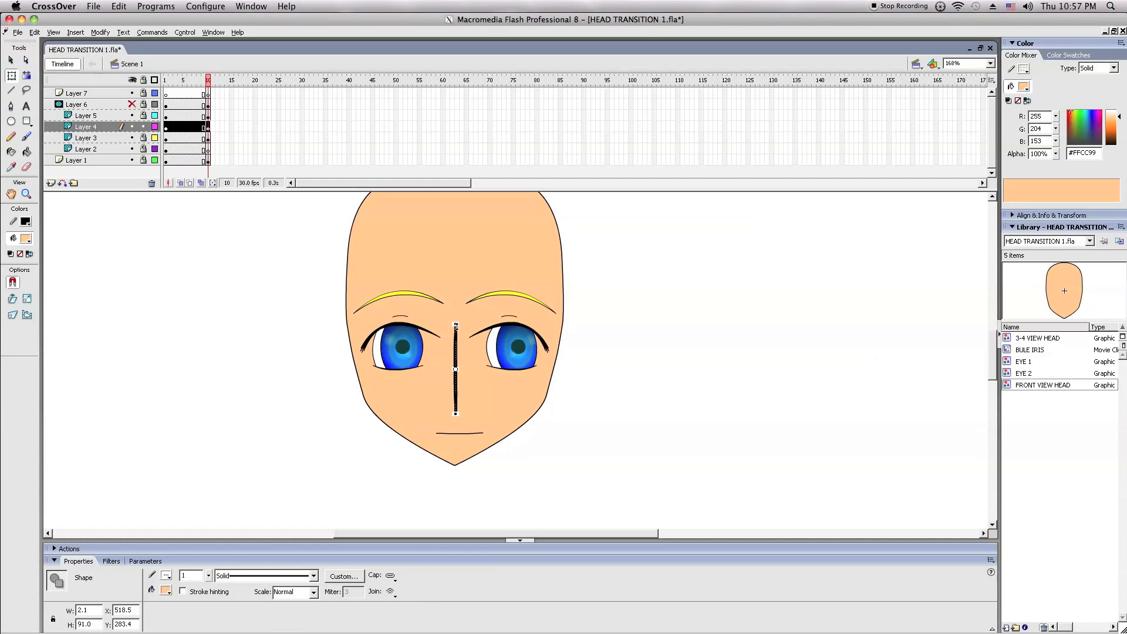
left_click_drag(456, 324, 455, 354)
left_click(636, 371)
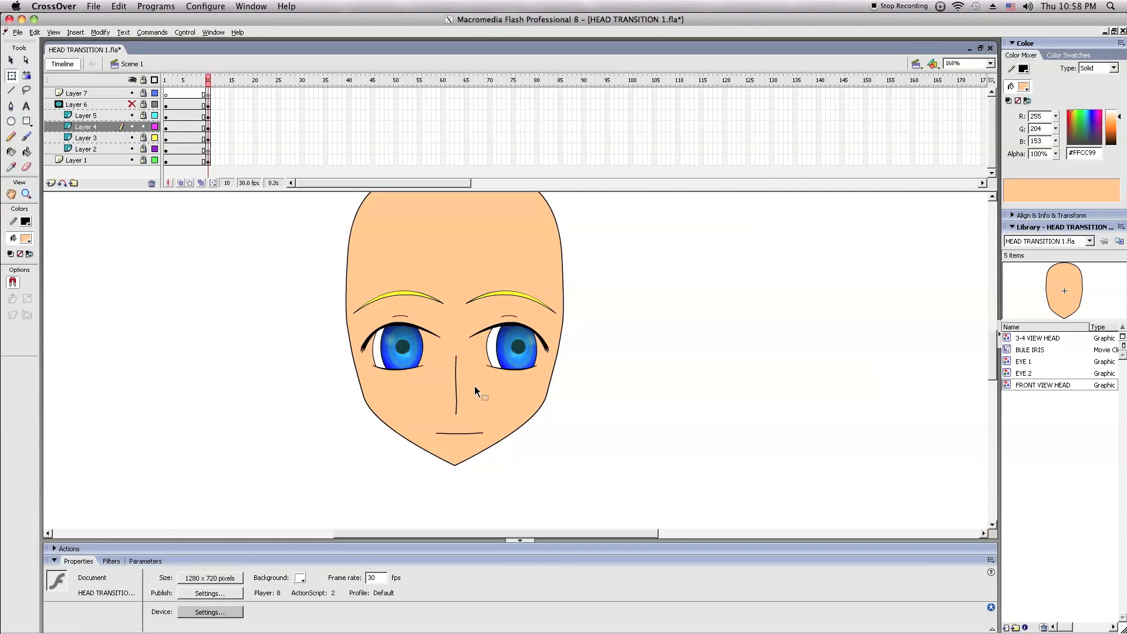
- Select frame 1 across all layers and copy the frames
left_click_drag(209, 79, 227, 87)
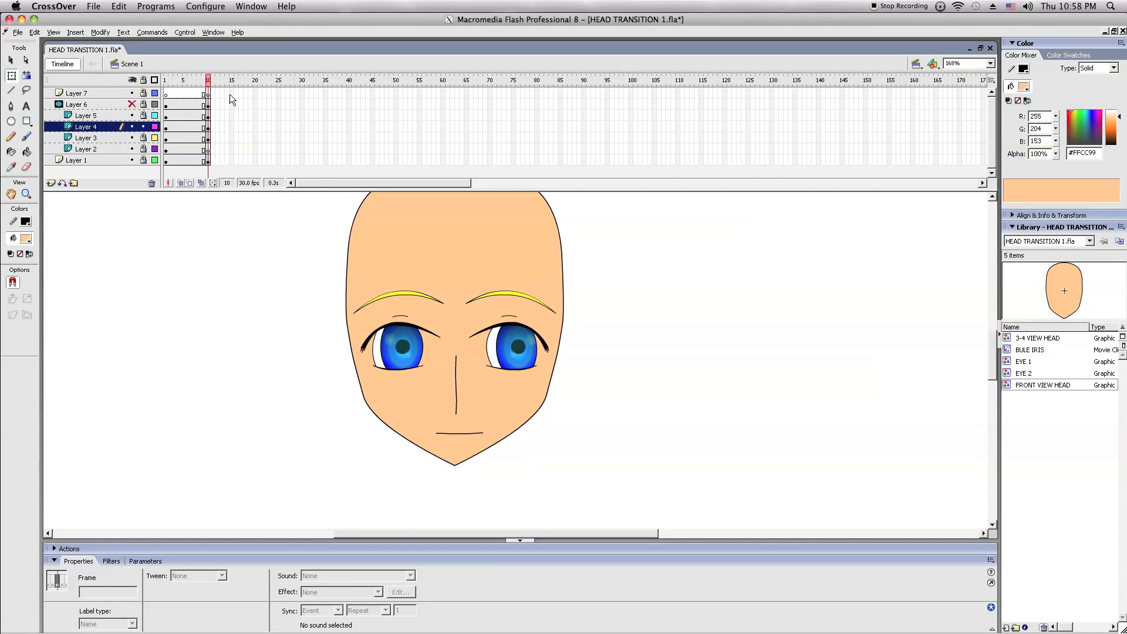
left_click_drag(209, 81, 168, 167)
left_click(167, 83)
right_click(167, 163)
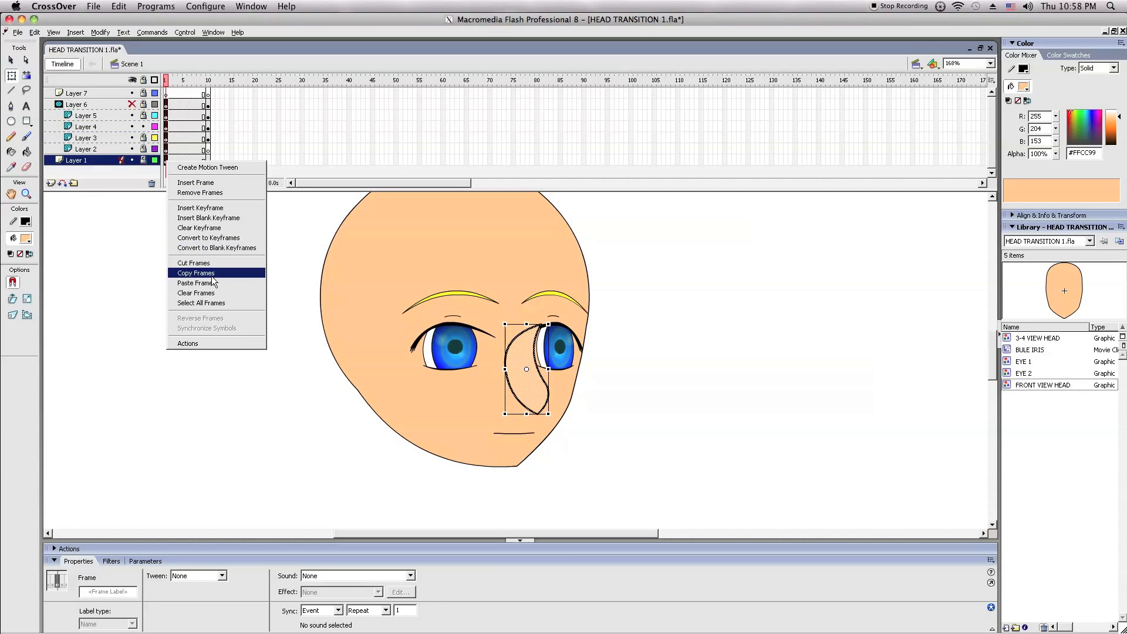
left_click(197, 274)
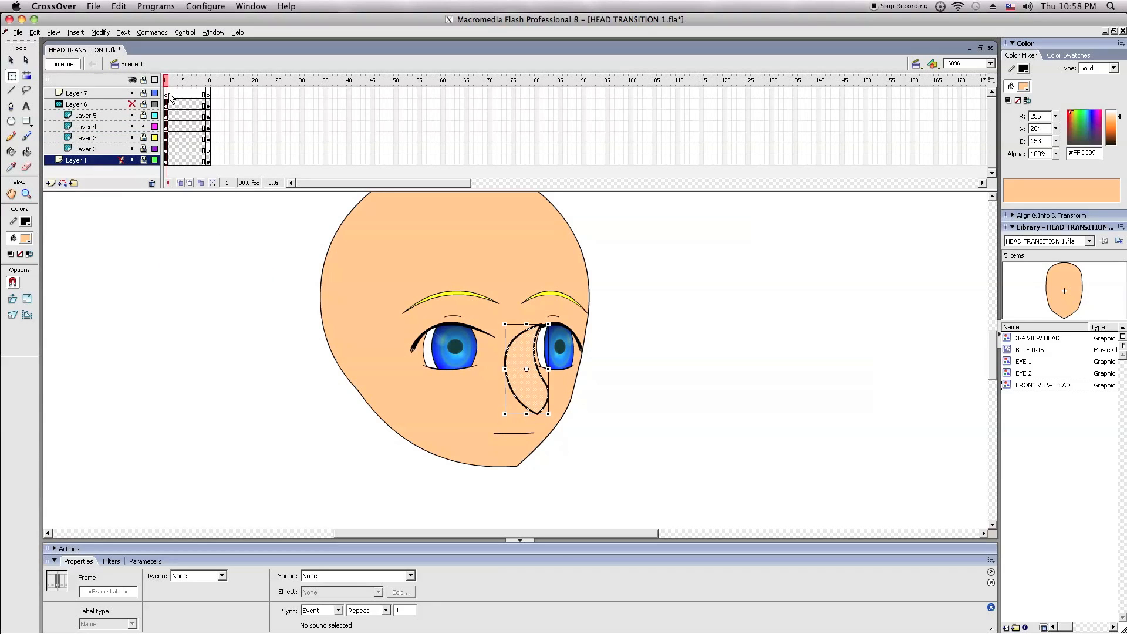
right_click(166, 165)
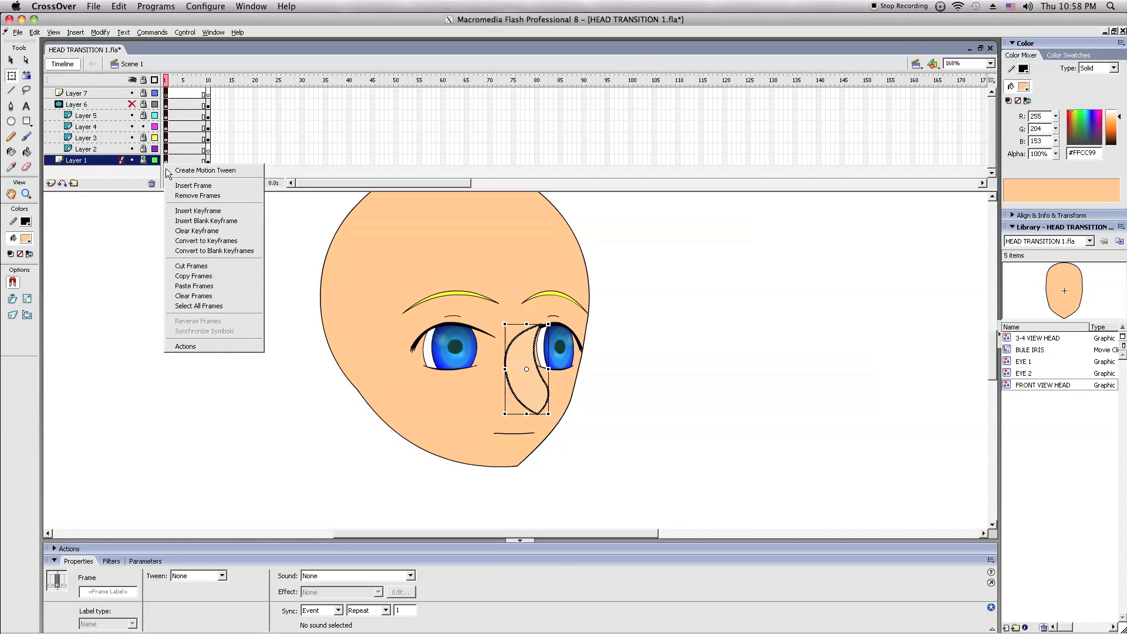
left_click(194, 276)
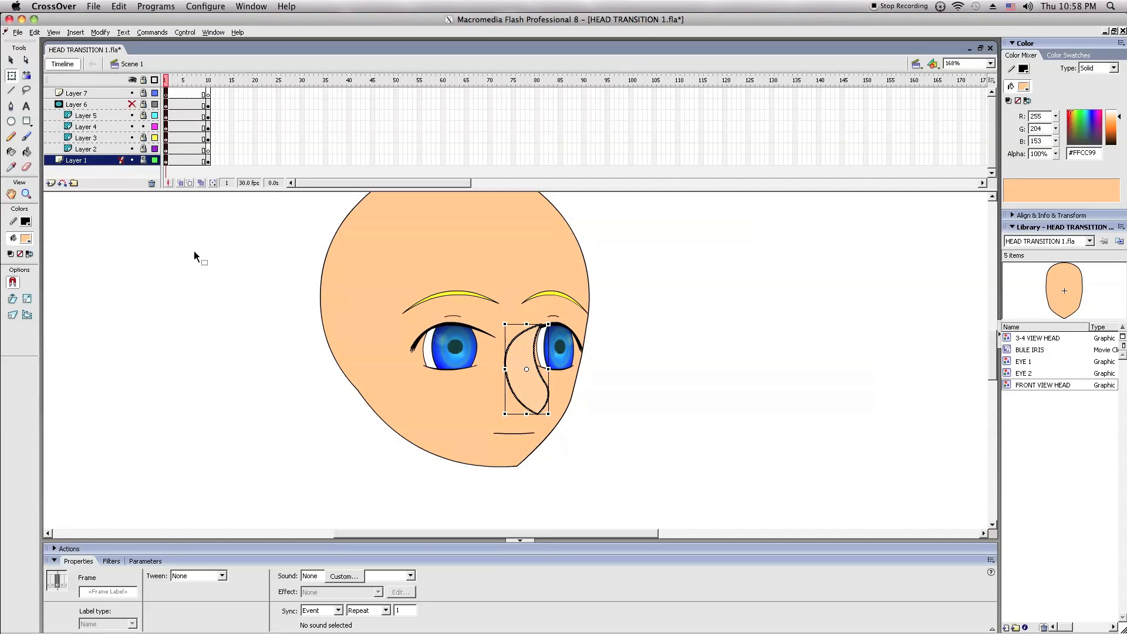
- Paste the copied three-quarter view frames into frame 20 on all layers and go to frame 20
left_click(256, 89)
left_click_drag(256, 101, 255, 160)
right_click(256, 160)
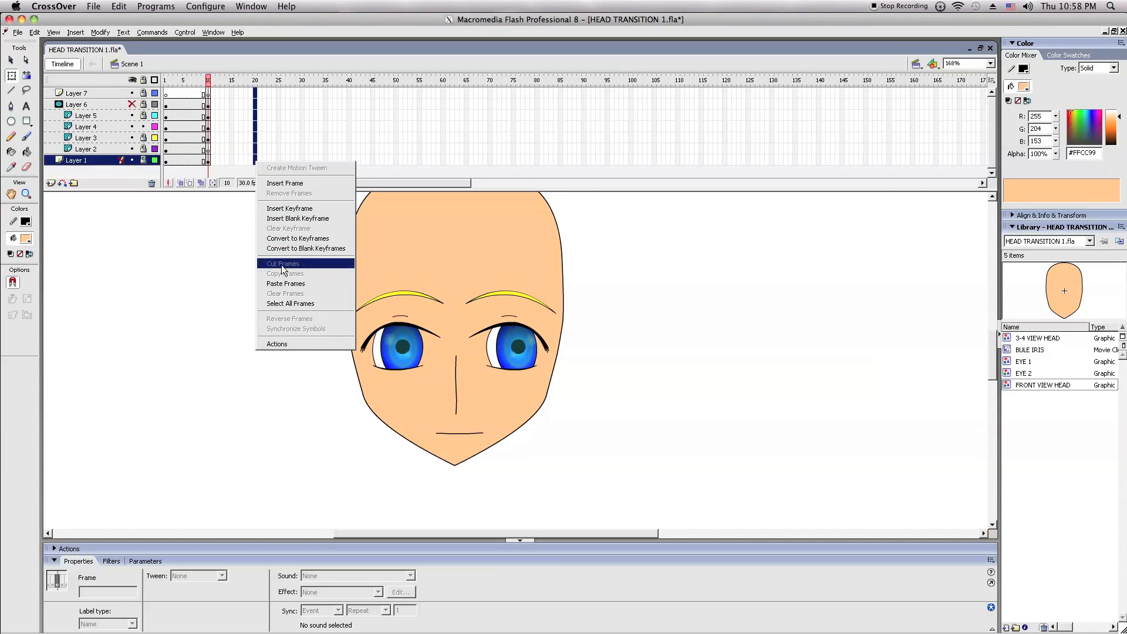
left_click(289, 209)
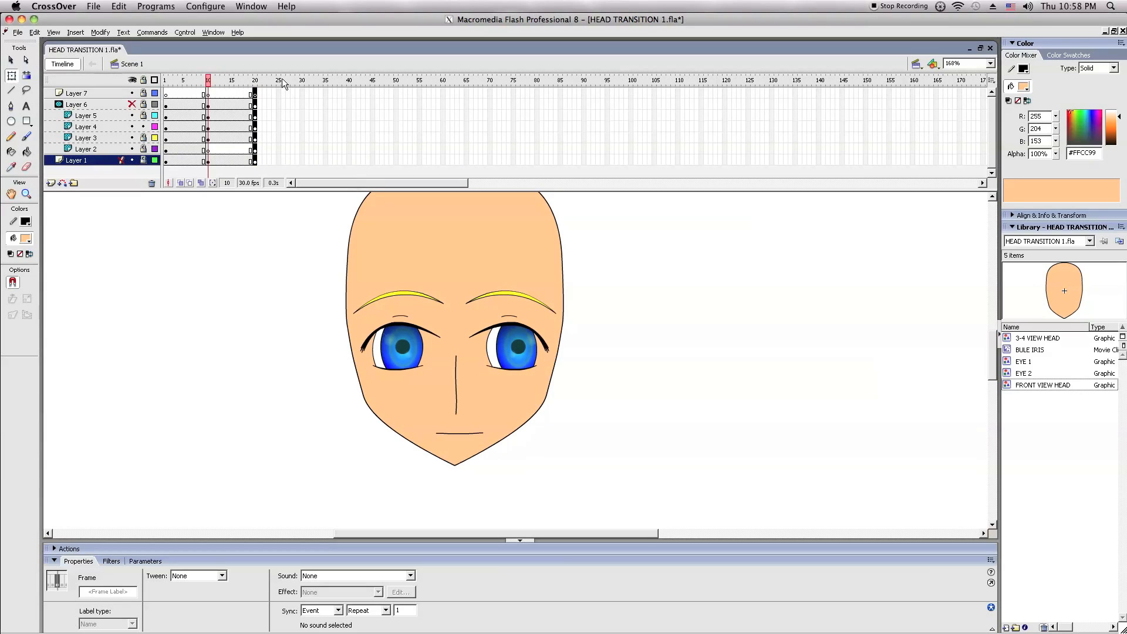
left_click(255, 81)
- Unhide and unlock all layers
left_click(133, 80)
left_click(132, 81)
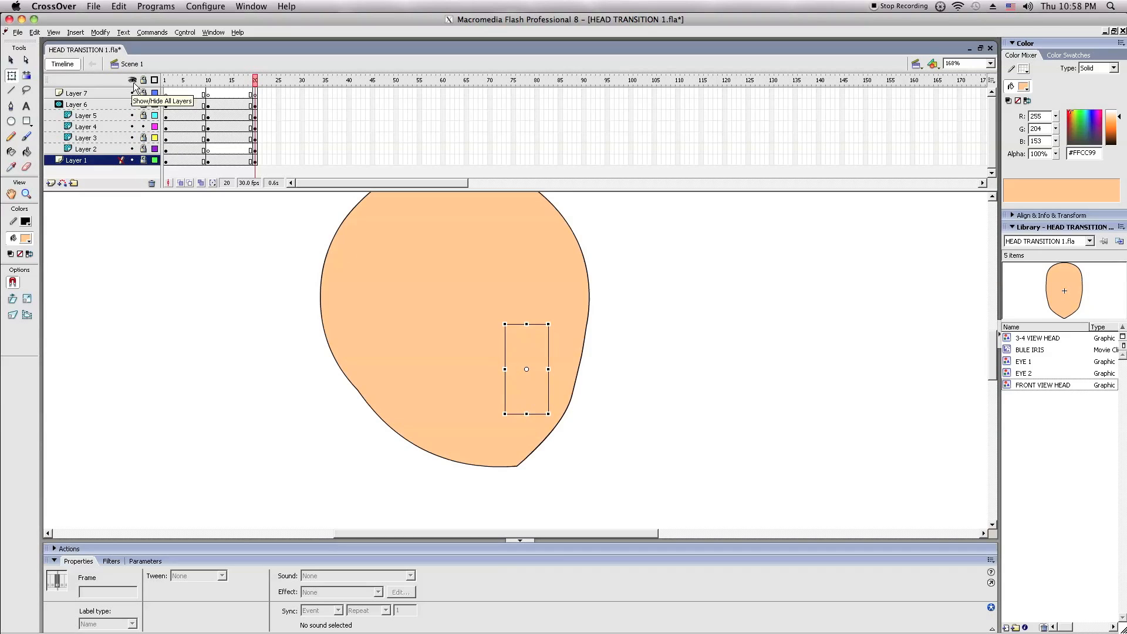
left_click(144, 80)
left_click(144, 80)
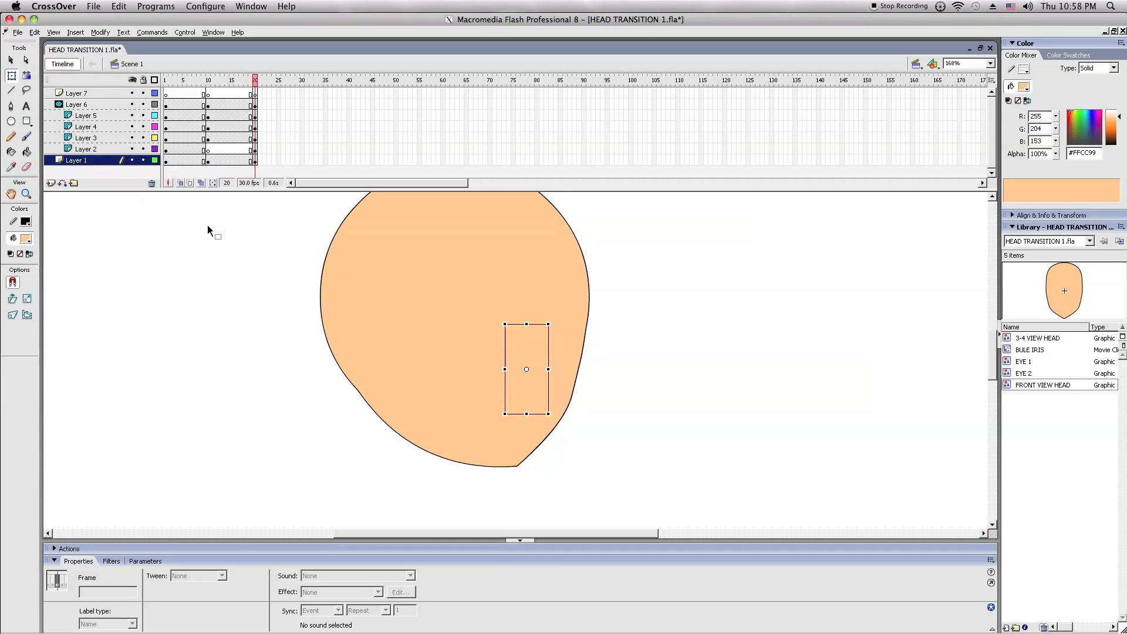
left_click(208, 227)
- Select all the artwork at frame 20 and flip it horizontally so the head faces the opposite way
left_click(233, 83)
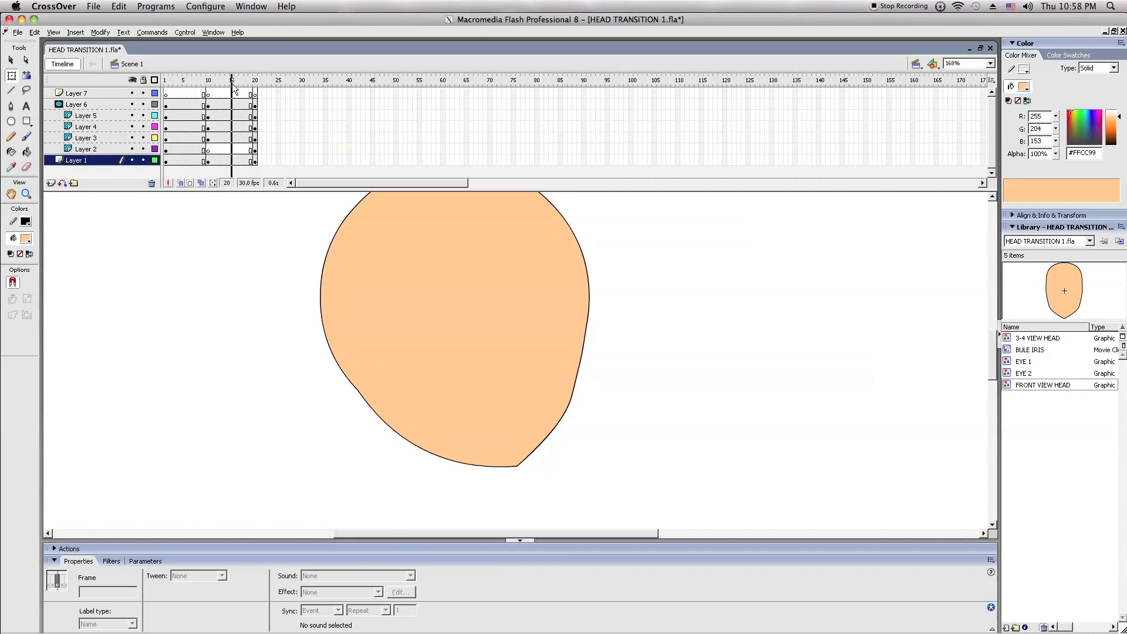
right_click(269, 308)
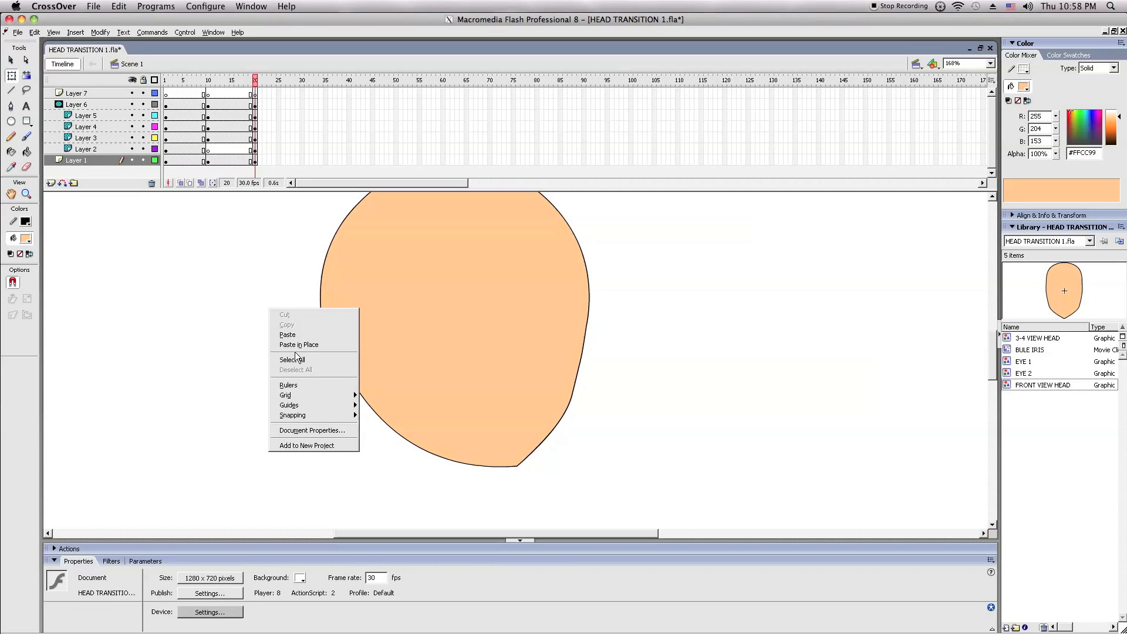
left_click(292, 359)
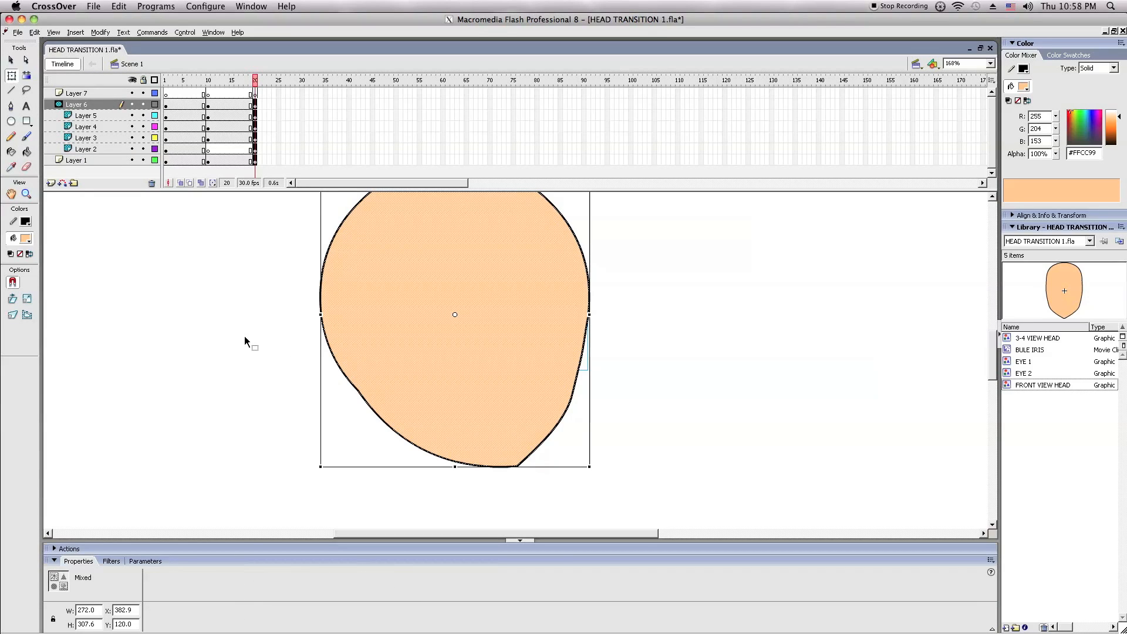
key("ctrl+shift+h")
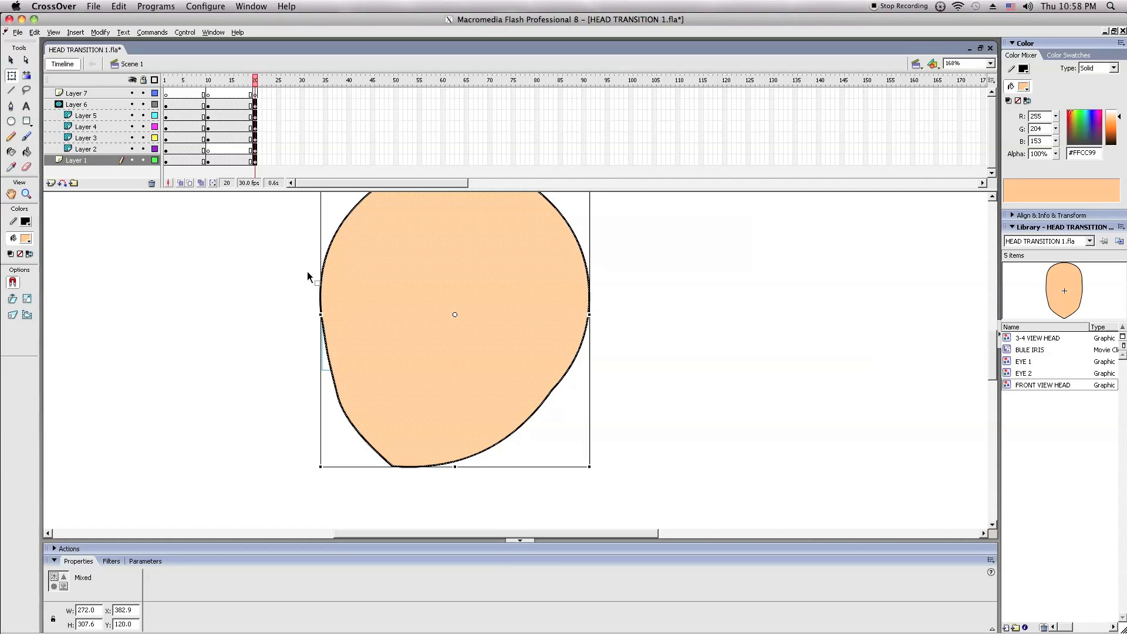
left_click(173, 235)
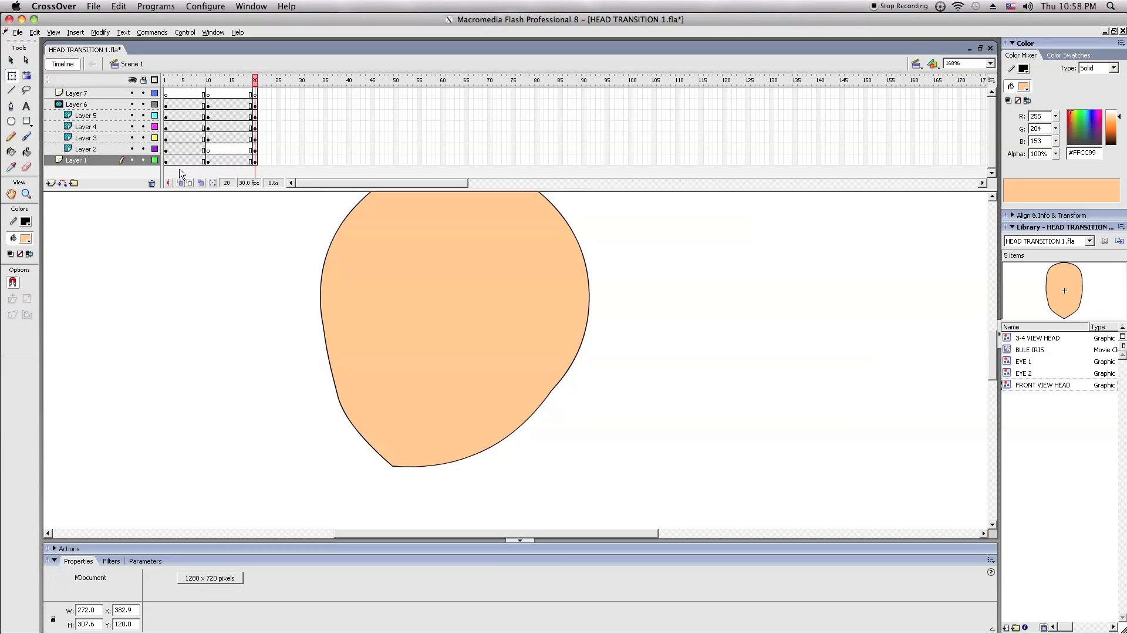
- Lock the layers again, leaving Layers 2 to 5 unlocked, and hide mask Layer 6
left_click(144, 82)
left_click_drag(256, 81, 227, 95)
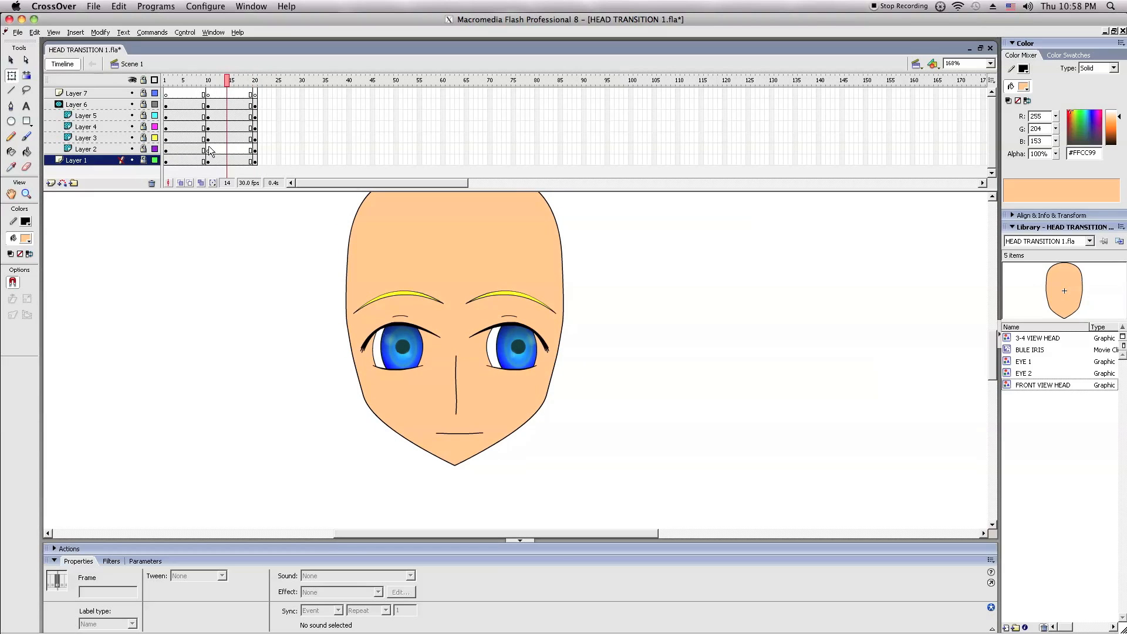
left_click_drag(141, 151, 142, 123)
left_click(132, 105)
- Transfer EYE 1 in the front view from Layer 3 to Layer 2, pasting it in place to match its three-quarter view layer
left_click(398, 346)
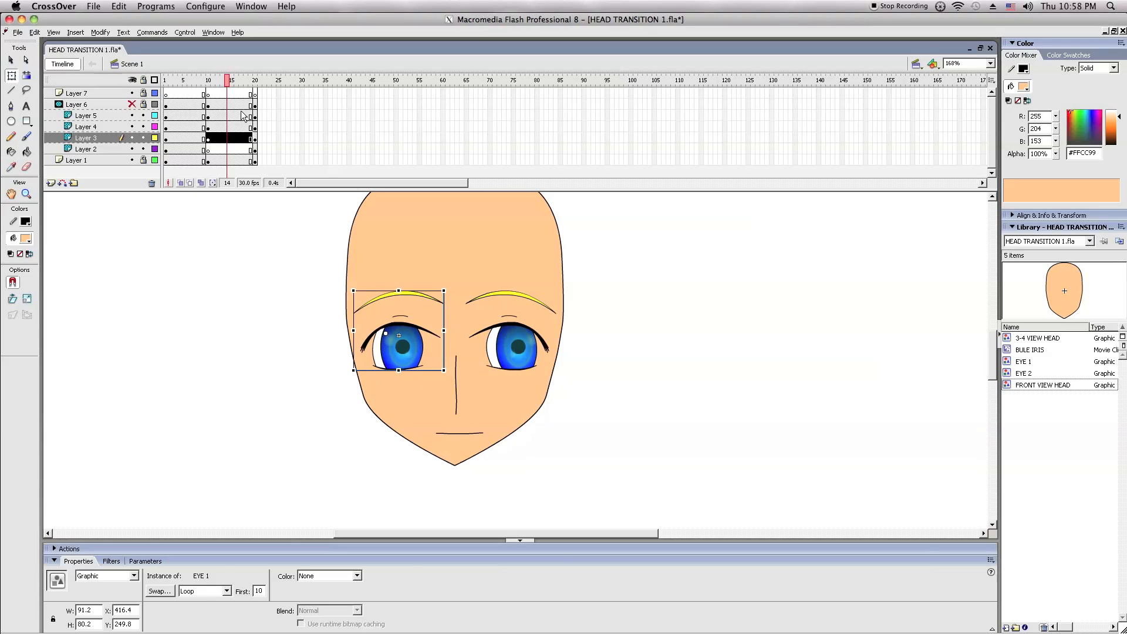
left_click(184, 81)
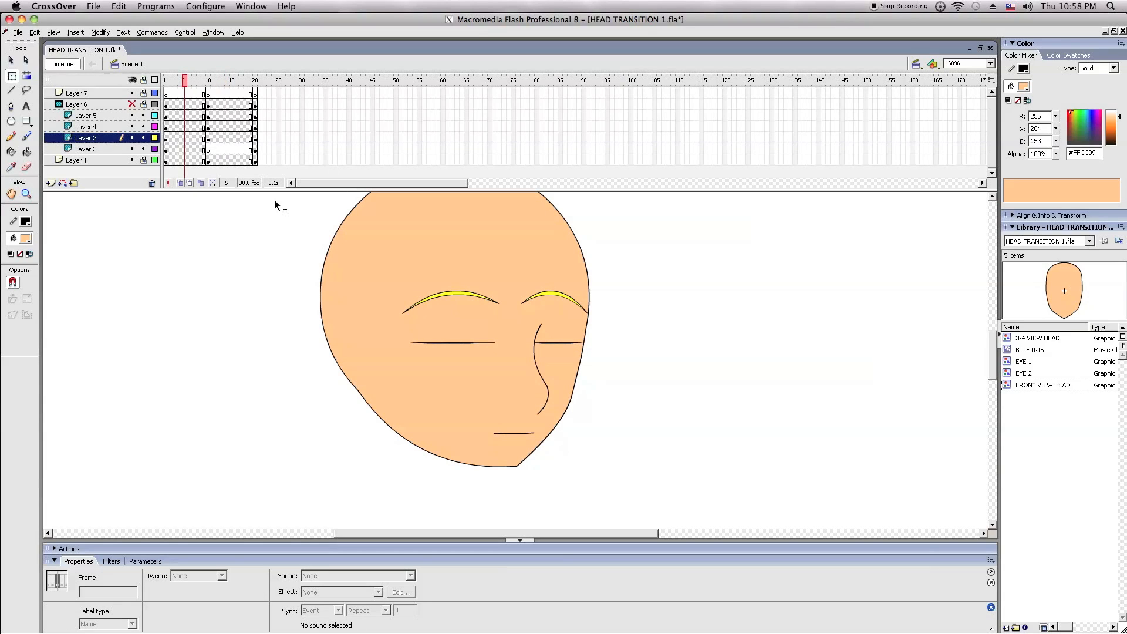
left_click(458, 300)
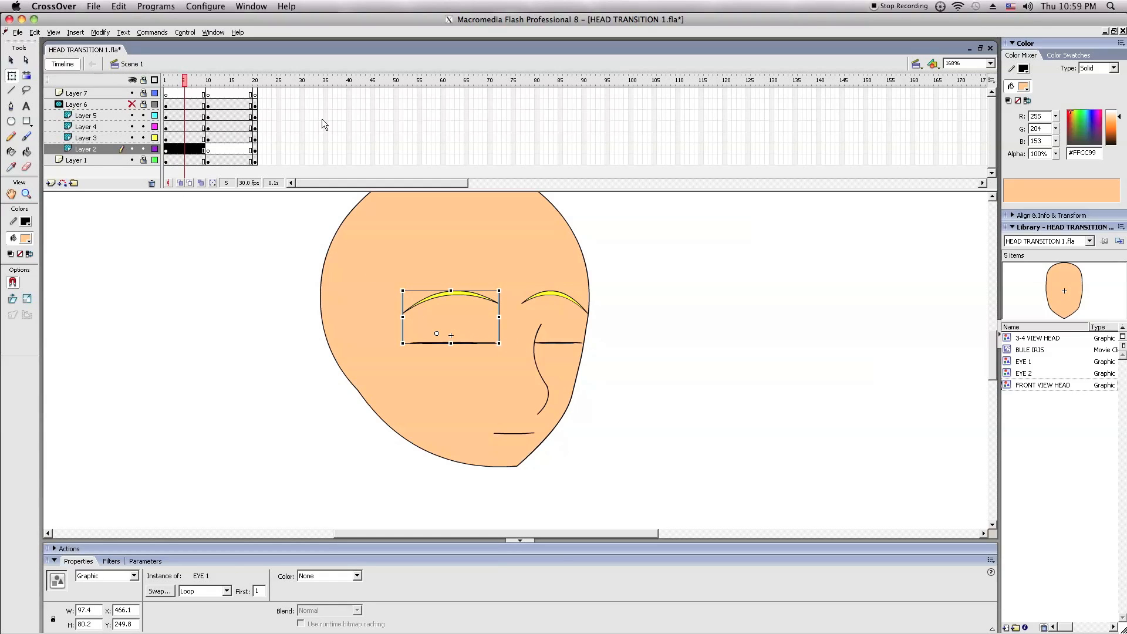
left_click(222, 80)
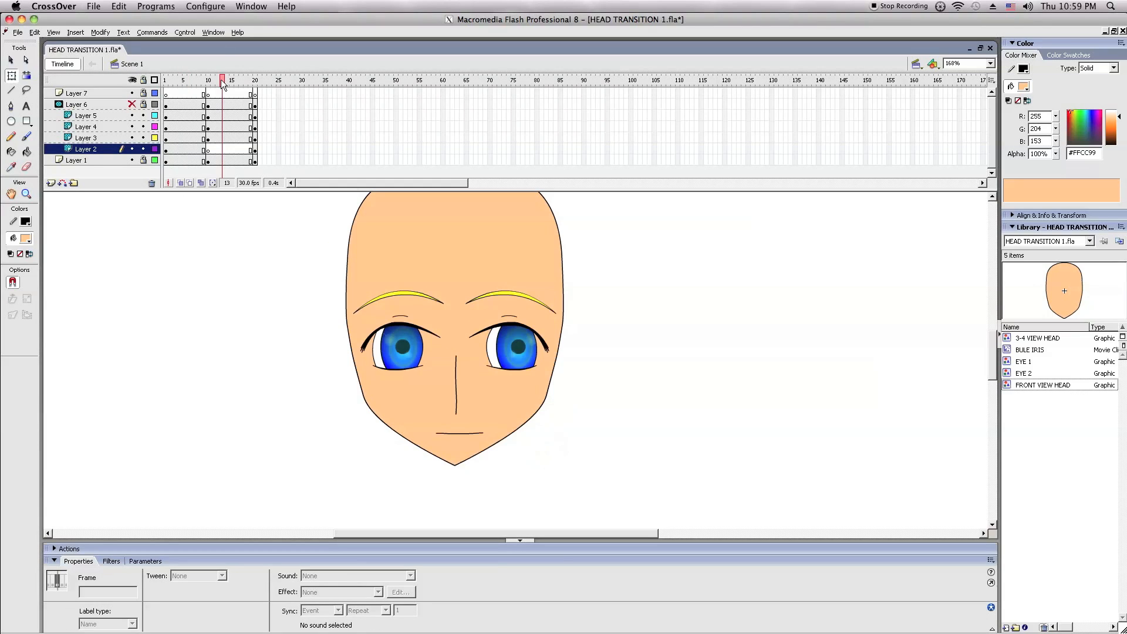
left_click(398, 357)
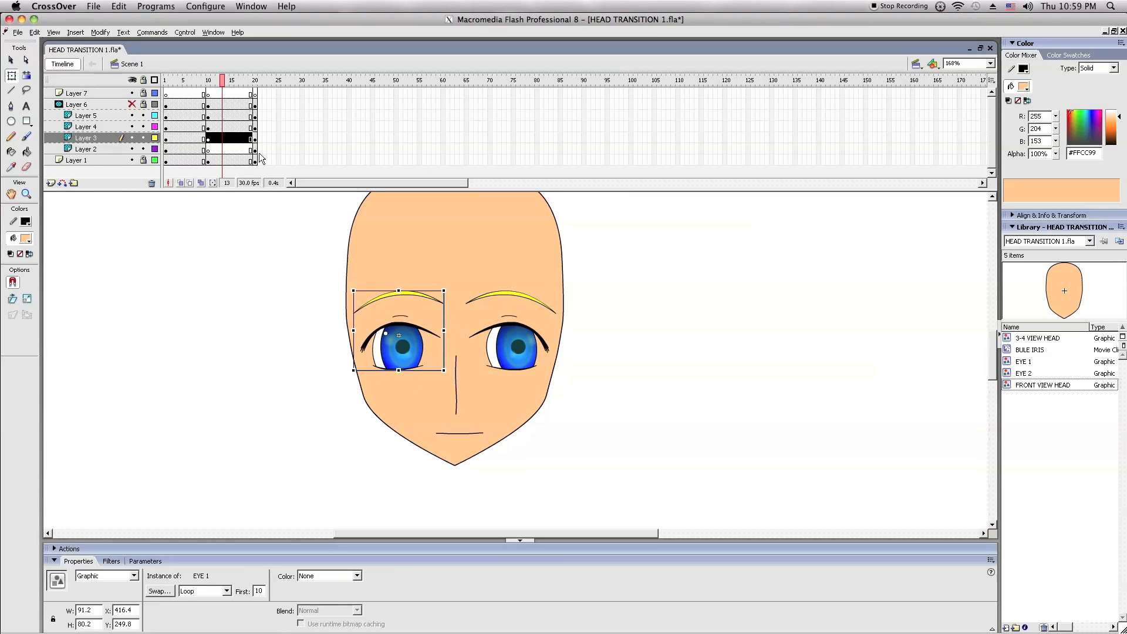
left_click(232, 151)
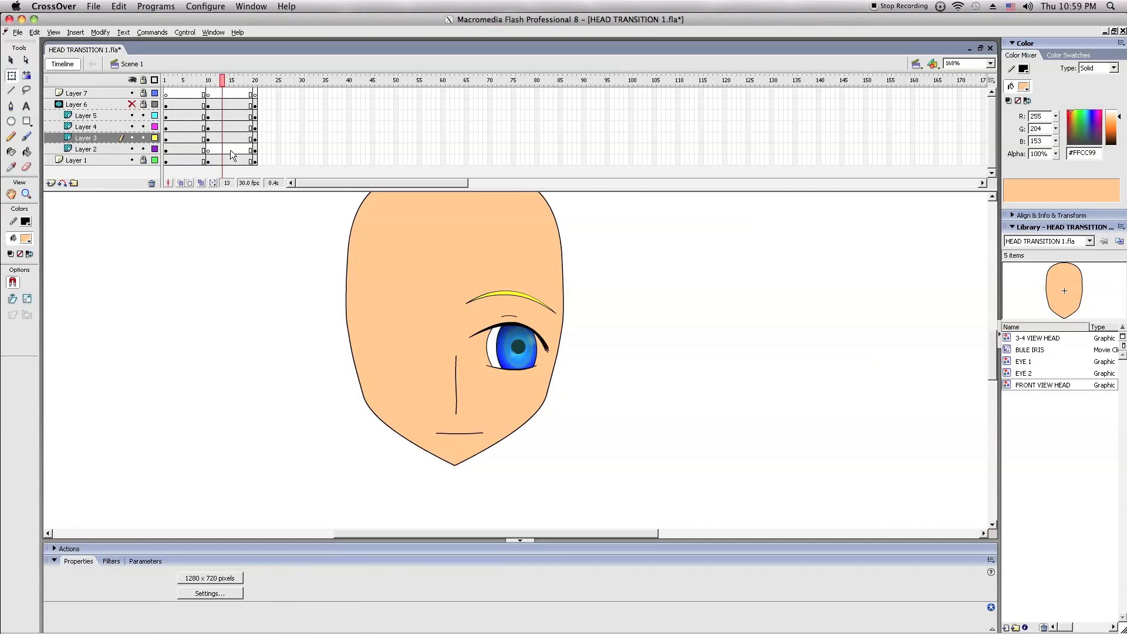
right_click(237, 223)
left_click(269, 257)
left_click(269, 257)
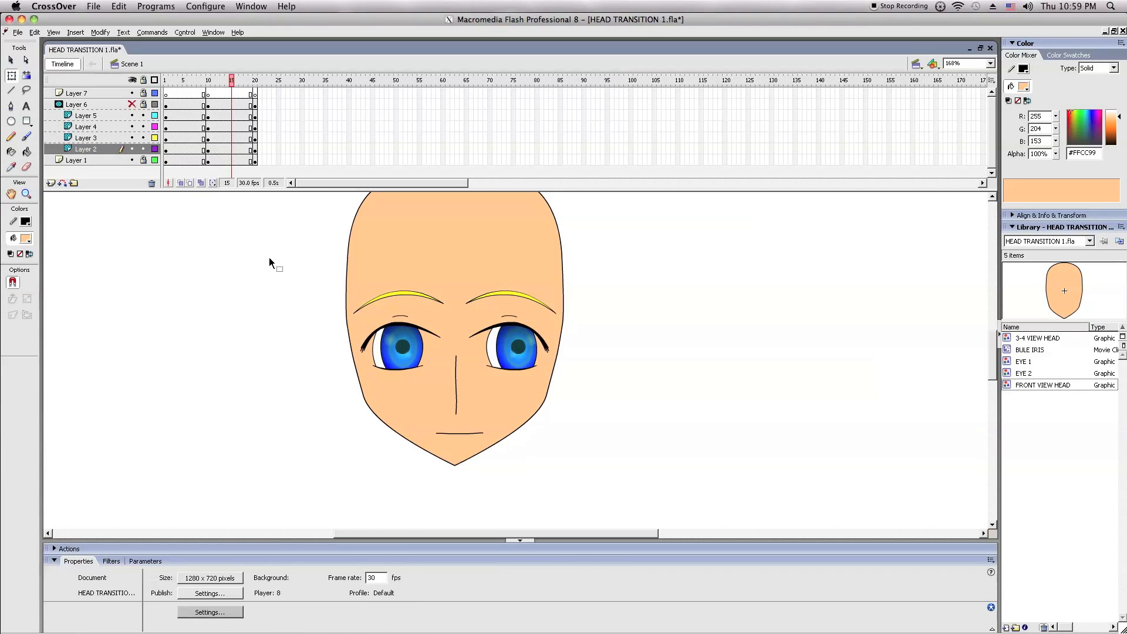
- Try to transfer EYE 2 at frame 20 from Layer 3 to Layer 2, pasting it in place
left_click(208, 87)
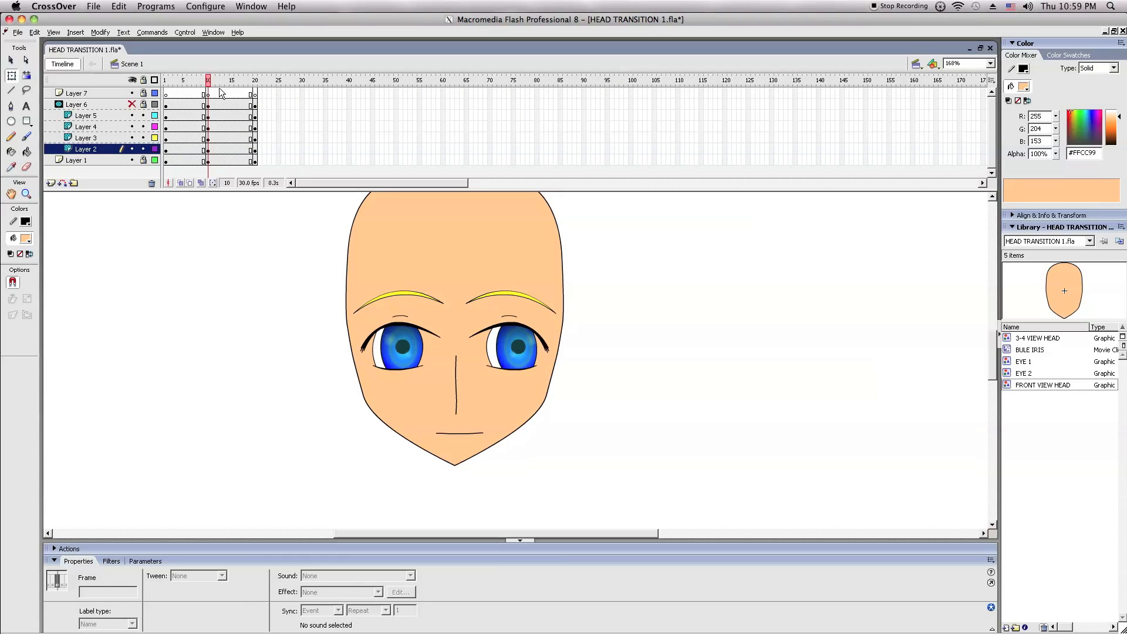
left_click_drag(213, 82, 255, 82)
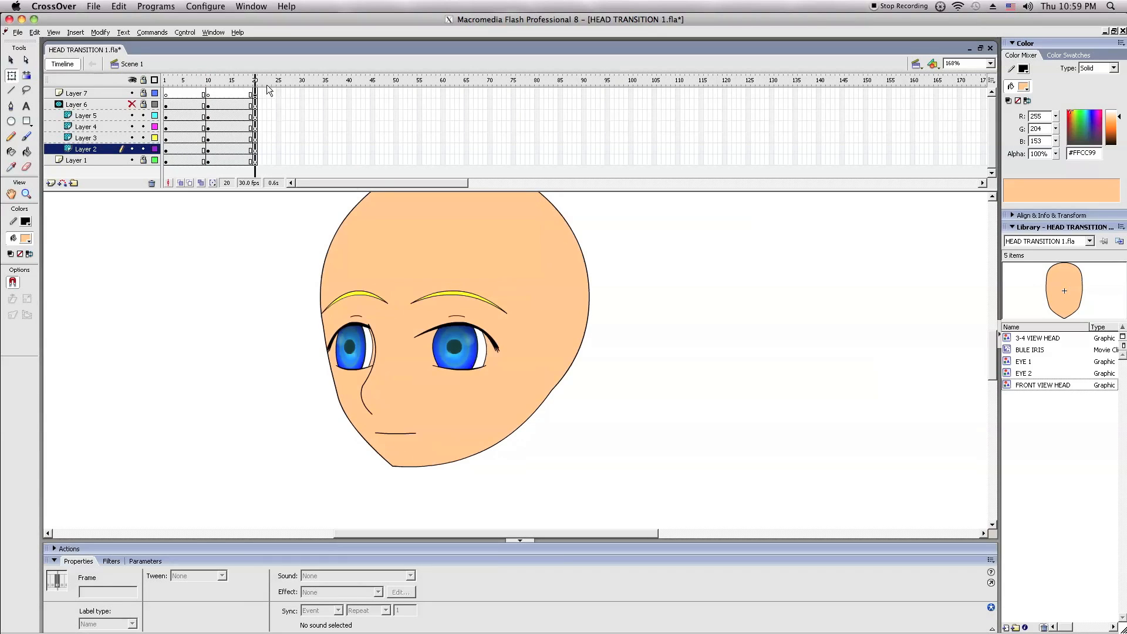
left_click(352, 338)
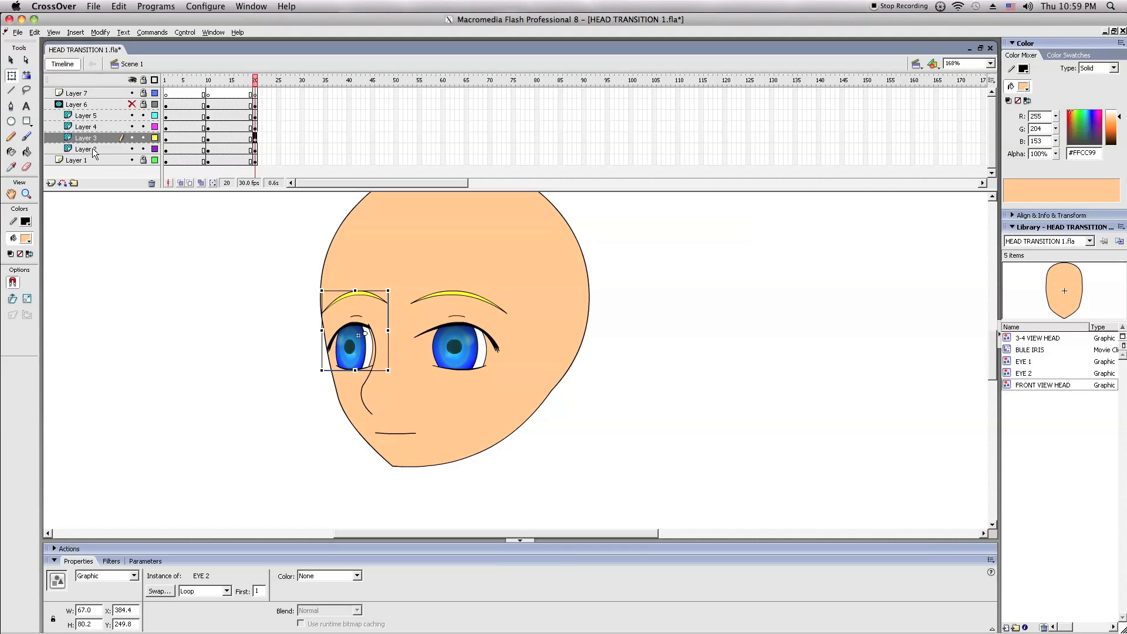
left_click(449, 350)
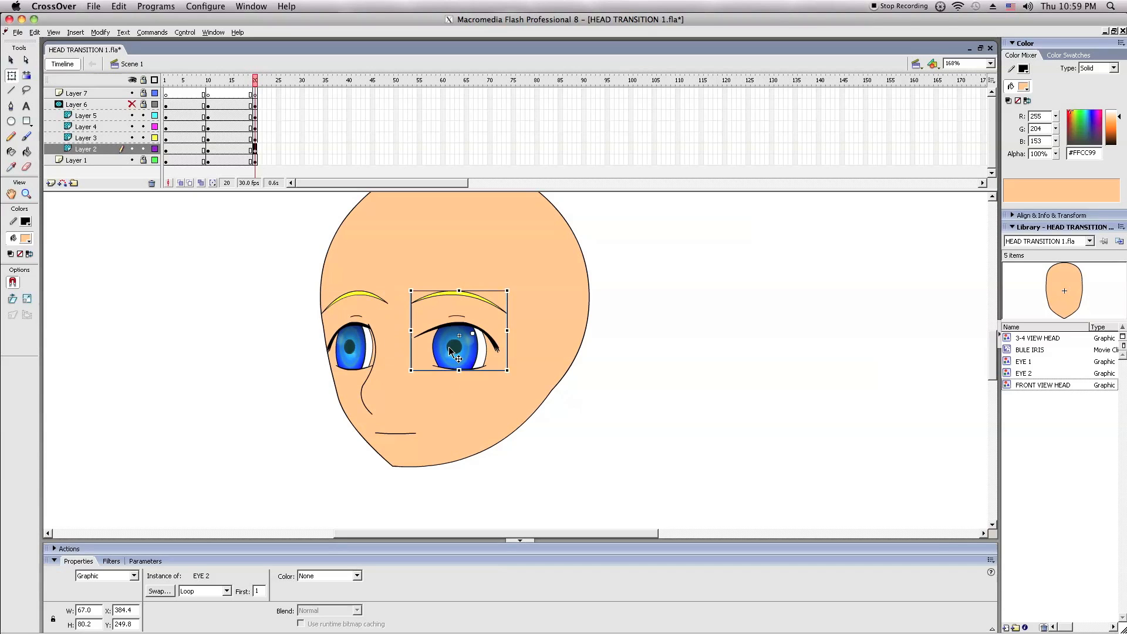
left_click(359, 344)
key("ctrl+x")
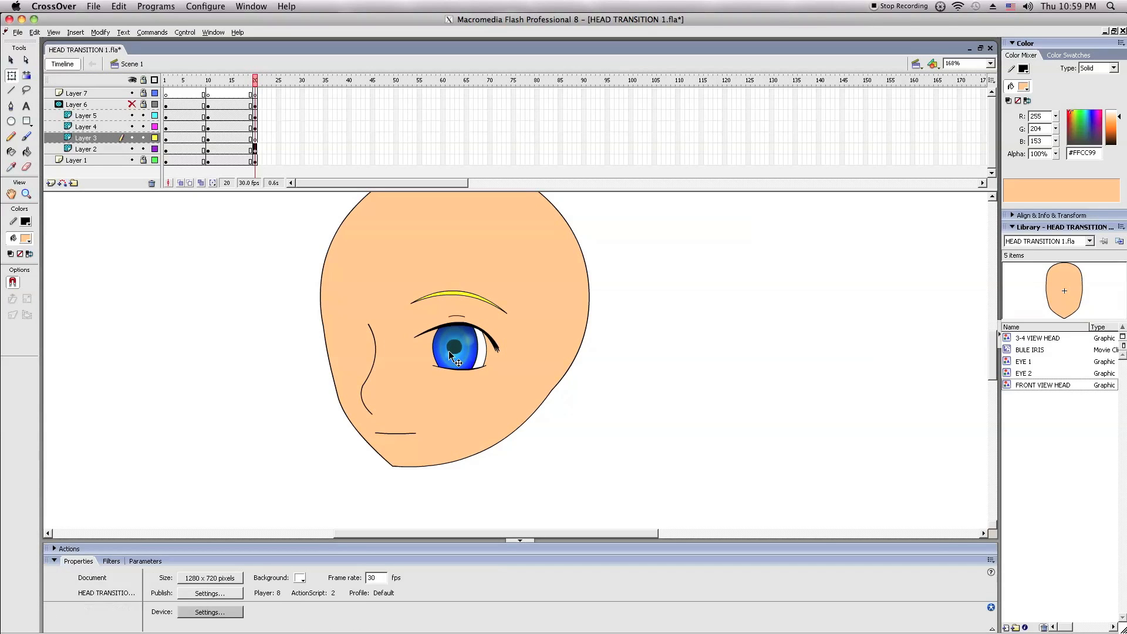
left_click(448, 351)
right_click(776, 350)
left_click(803, 385)
left_click(425, 332)
- Try to cut EYE 1 from Layer 2 at frame 20 and paste it back in place
left_click(456, 350)
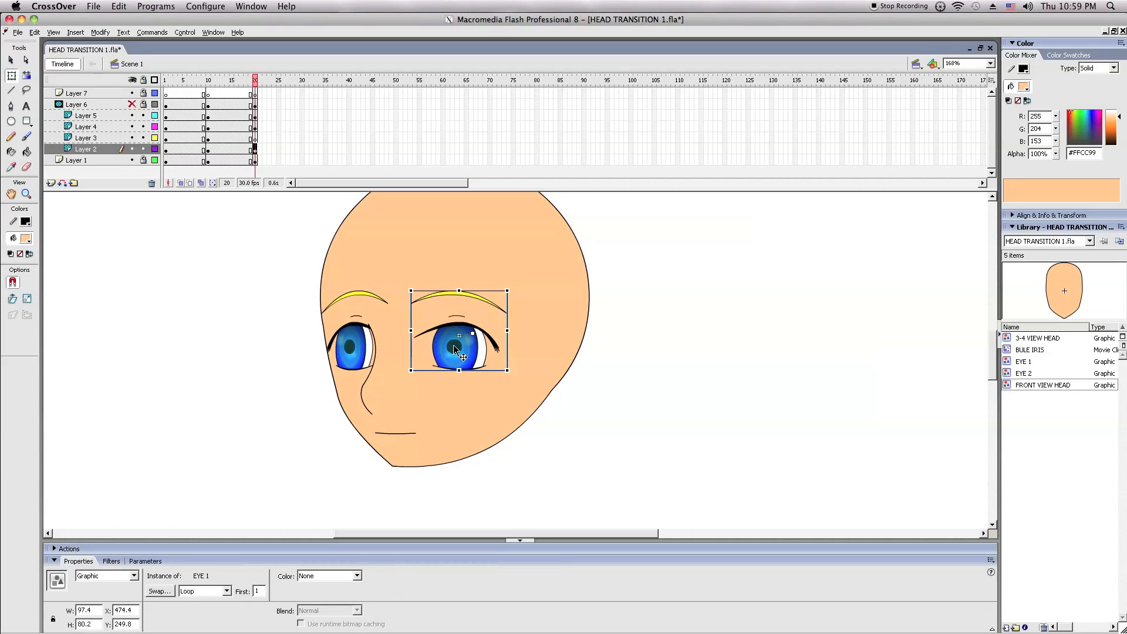
key("ctrl+x")
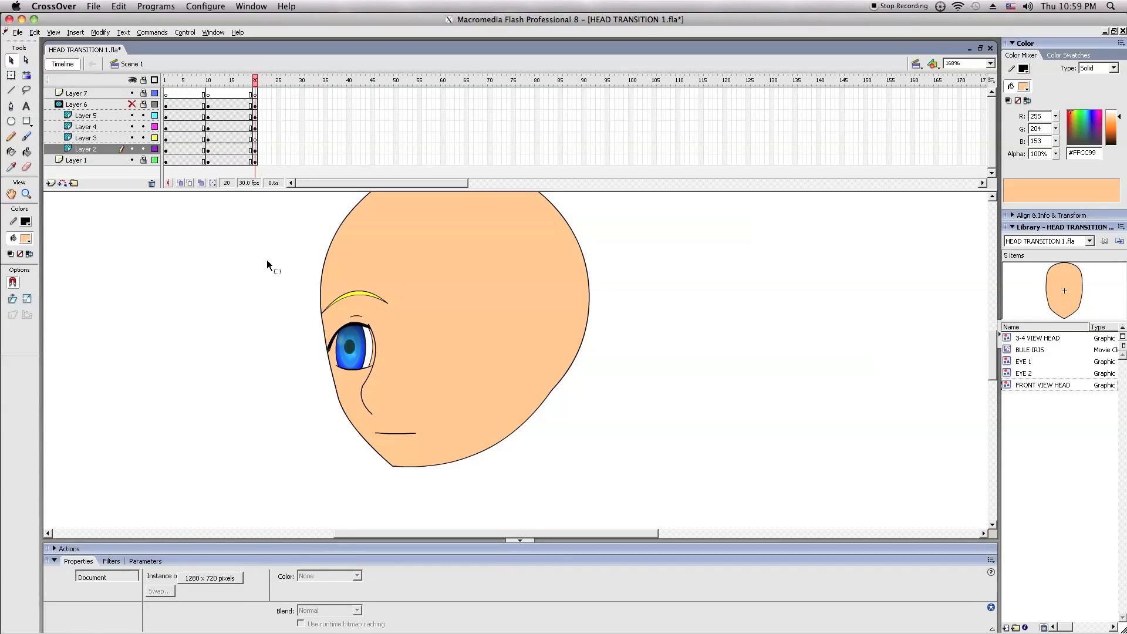
key("ctrl+shift+v")
left_click(294, 269)
- Undo the recent cut and paste edits of both eyes at frame 20
key("ctrl+z")
key("ctrl+z")
key("ctrl+z")
key("ctrl+z")
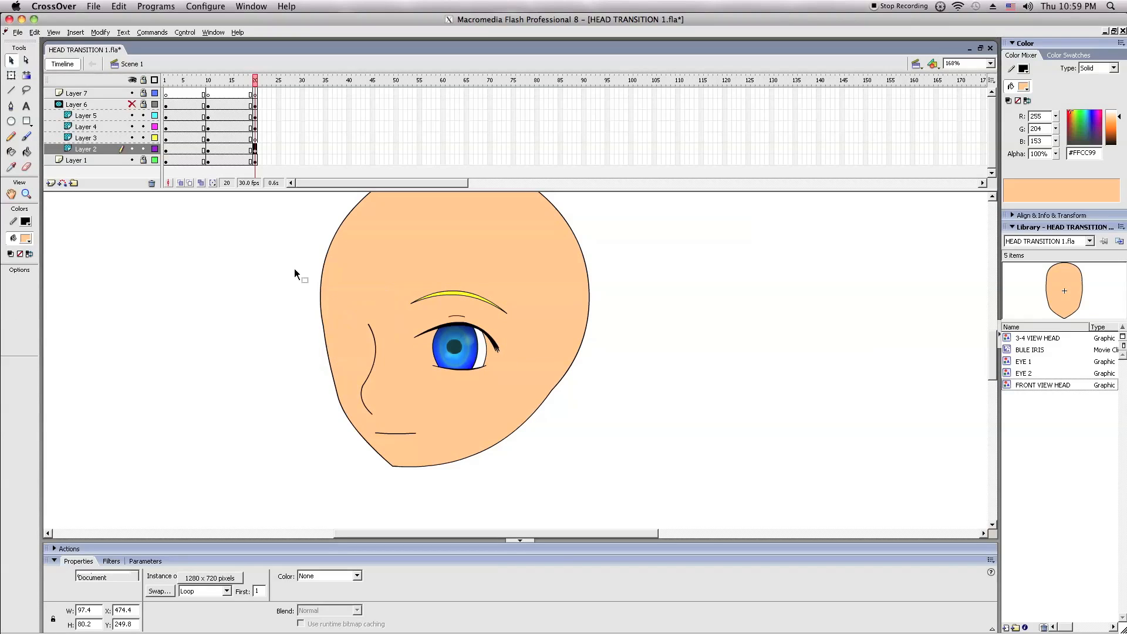
- Restore EYE 2 at frame 20 and add a horizontally flipped copy of EYE 1, offset to the right of the original
key("ctrl+y")
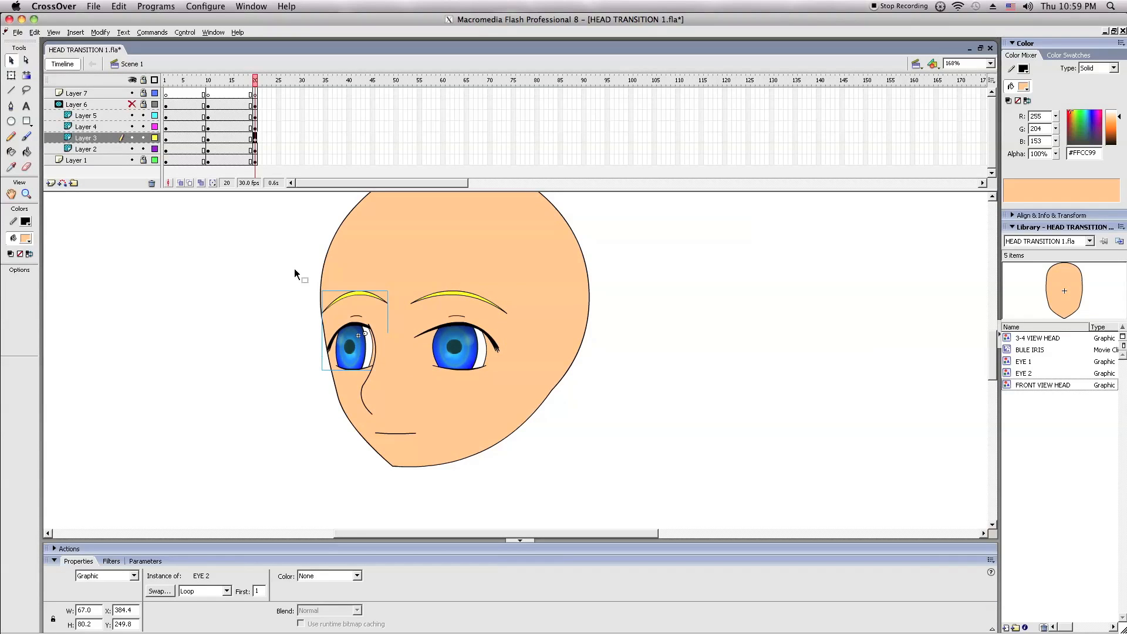
key("ctrl+y")
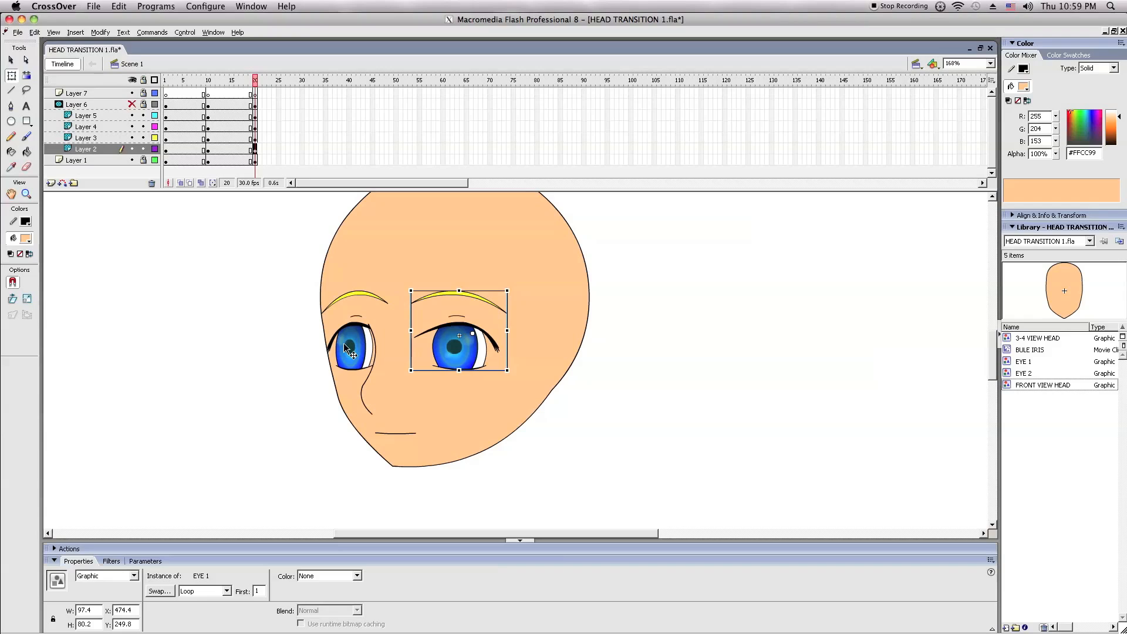
key("ctrl+x")
key("ctrl+shift+v")
right_click(685, 308)
left_click(700, 347)
key("shift+Right")
key("shift+Right")
key("shift+Right")
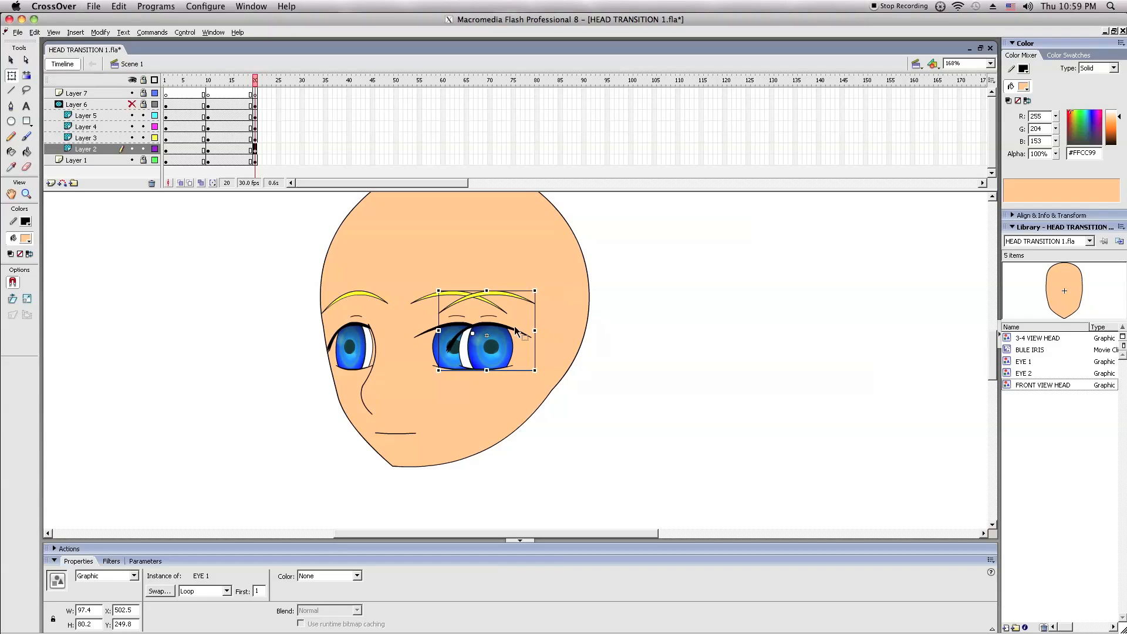
- Resize the flipped EYE 1 copy to EYE 2's 67.0 width and paste it in place on Layer 3 at EYE 2's original position
left_click_drag(439, 336, 323, 380)
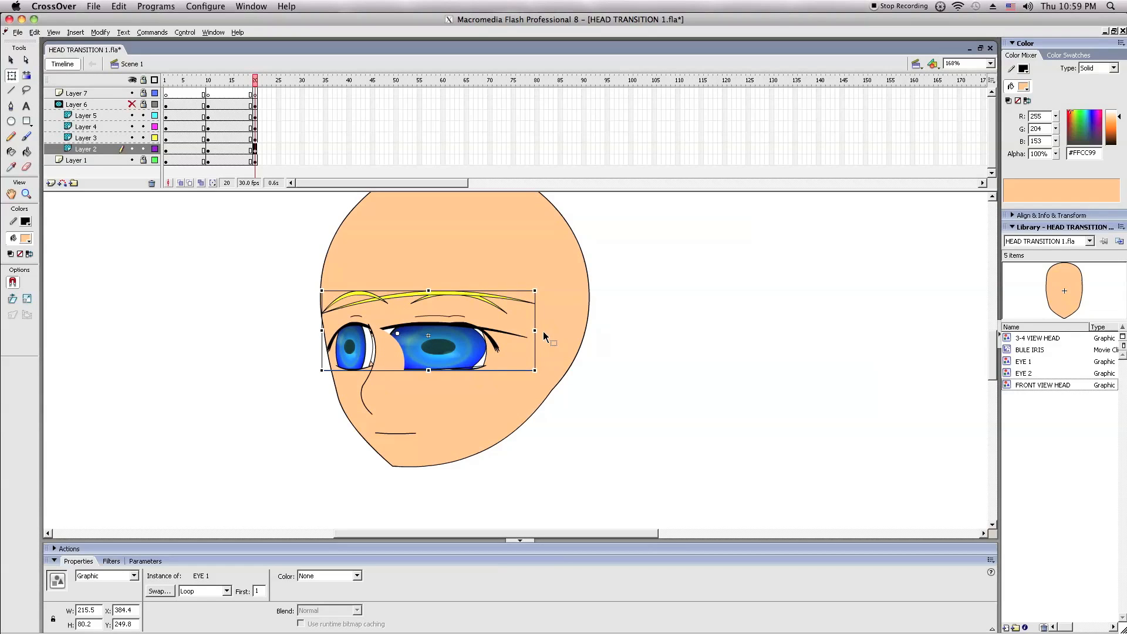
left_click_drag(535, 331, 388, 306)
key("Escape")
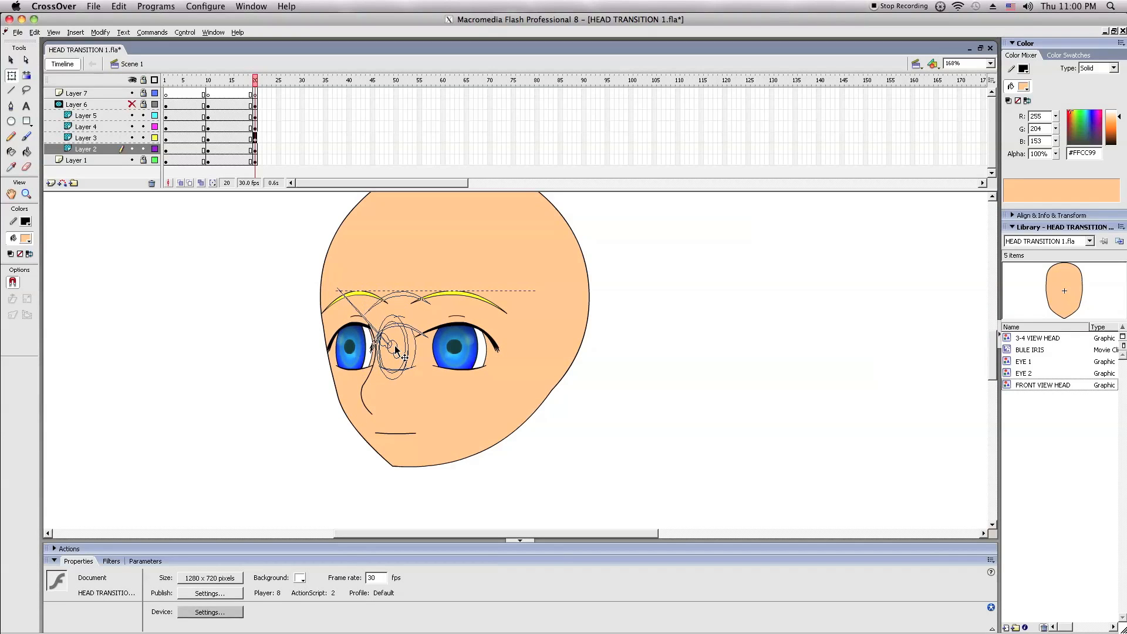
left_click(387, 352)
right_click(255, 334)
left_click(293, 367)
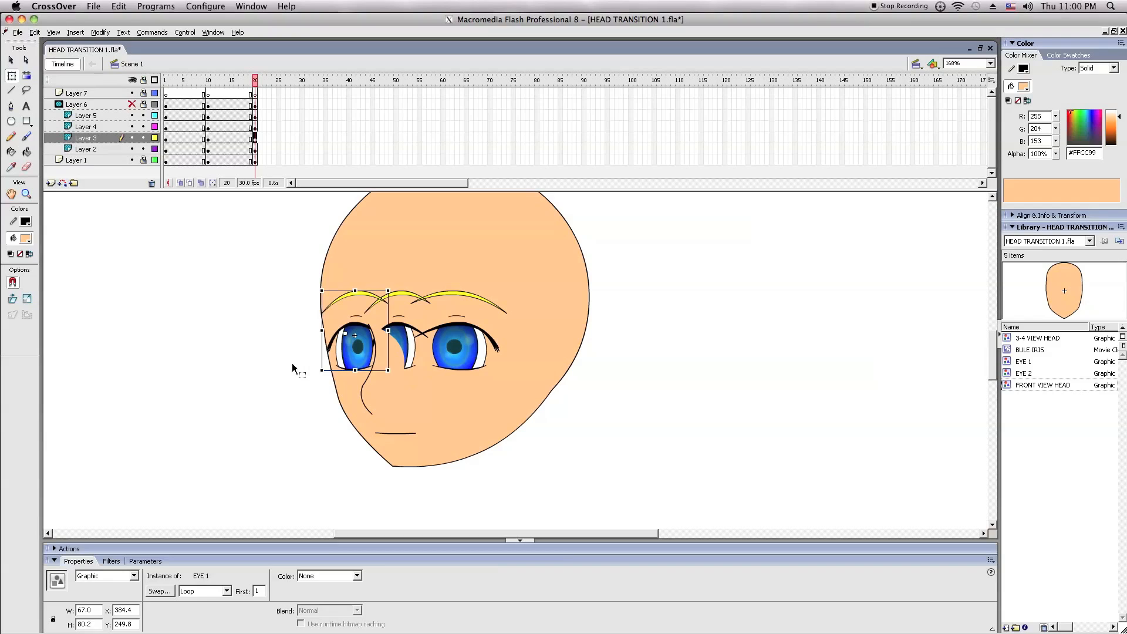
- Flip the displaced EYE 2 horizontally and stretch it to the bounds of the original larger eye
key("Escape")
left_click(407, 330)
key("ctrl+shift+h")
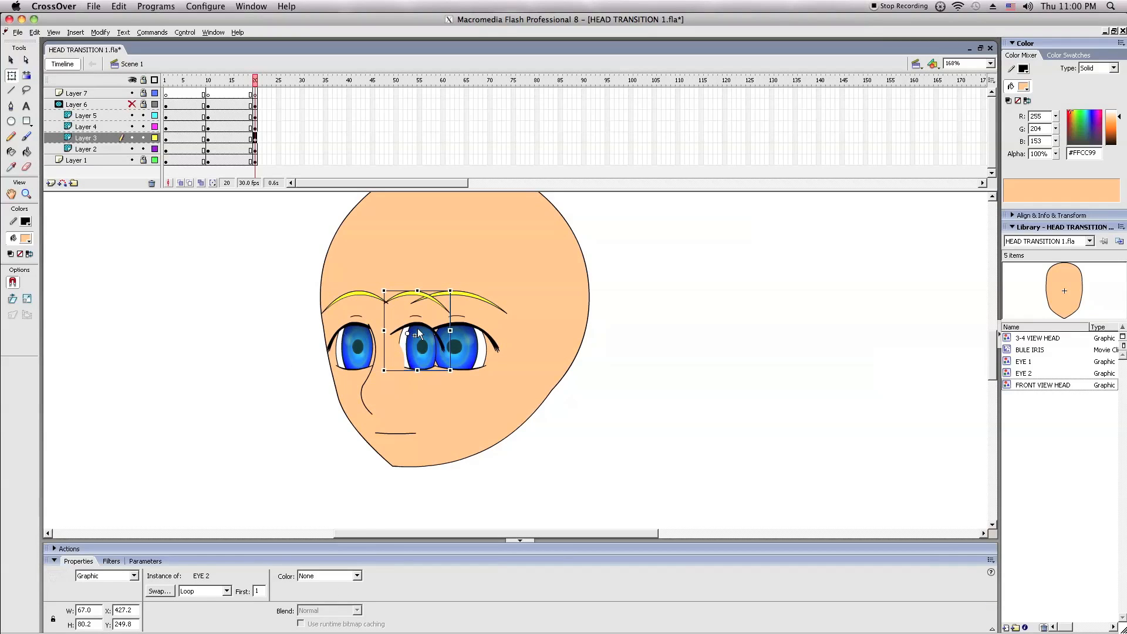
left_click_drag(452, 332, 508, 345)
left_click_drag(385, 331, 669, 331)
key("ctrl+shift+a")
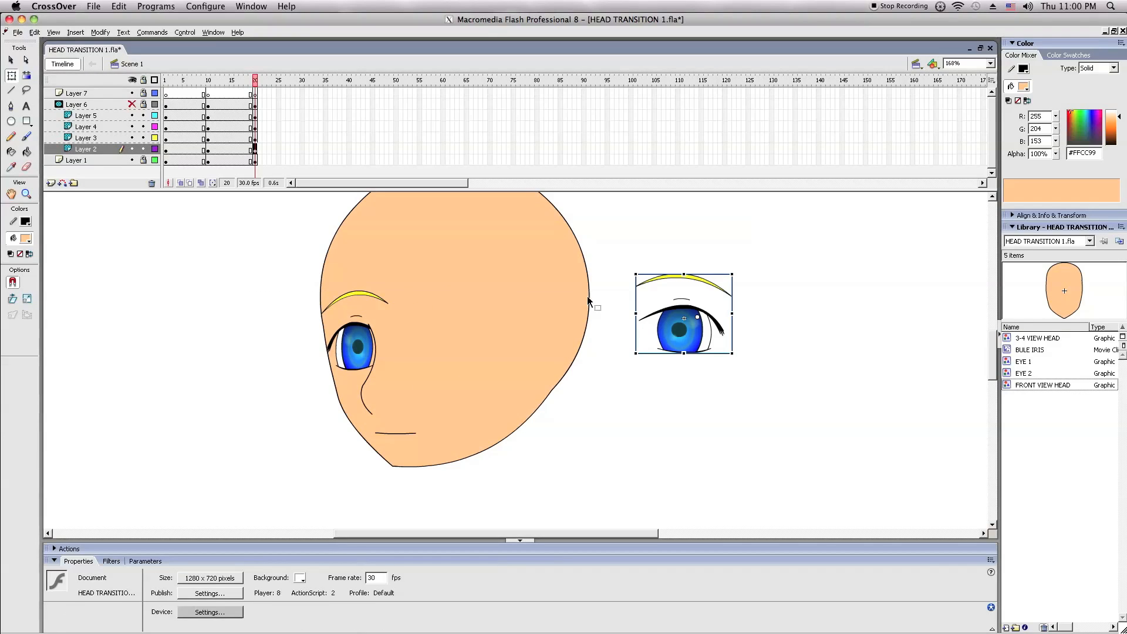
- Paste the enlarged EYE 2 in place on Layer 2 and delete the original EYE 1 left beside the head
right_click(650, 205)
left_click(656, 243)
left_click(668, 305)
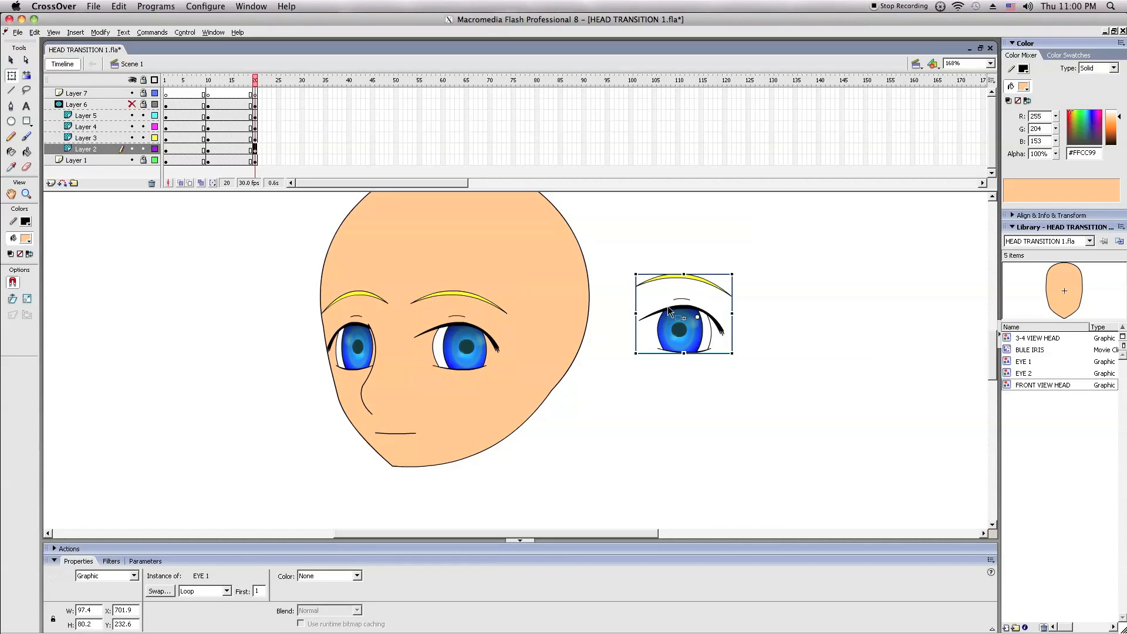
key("Delete")
- Compare the eyes at frames 1, 10 and 20, and check which instance and layer each frame 20 eye uses
left_click(169, 80)
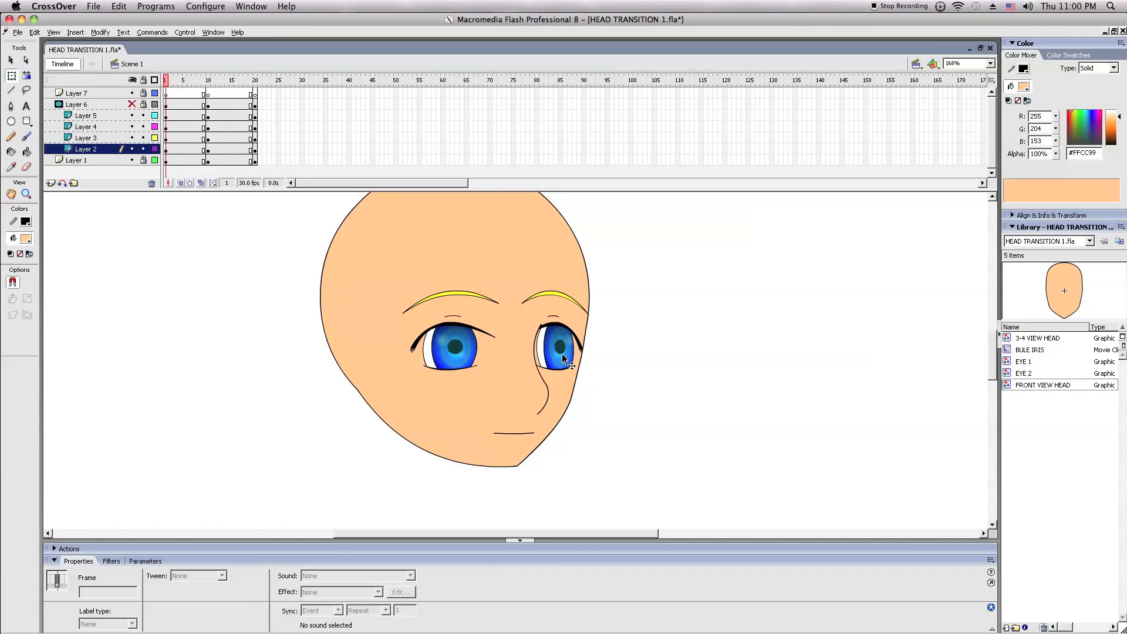
left_click_drag(779, 322, 773, 350)
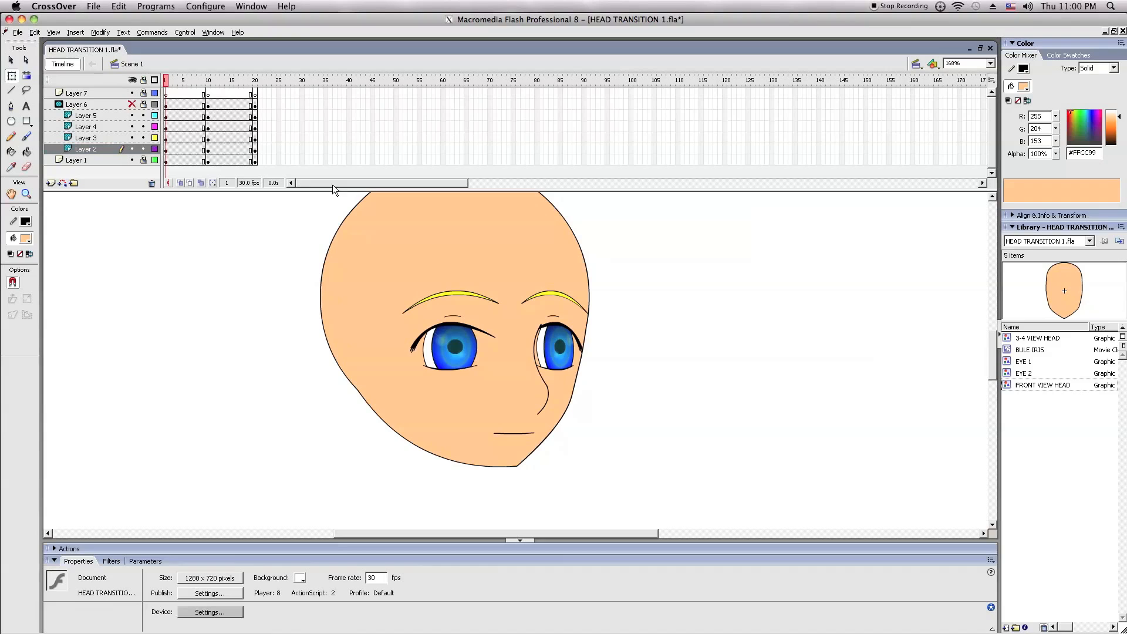
left_click(208, 80)
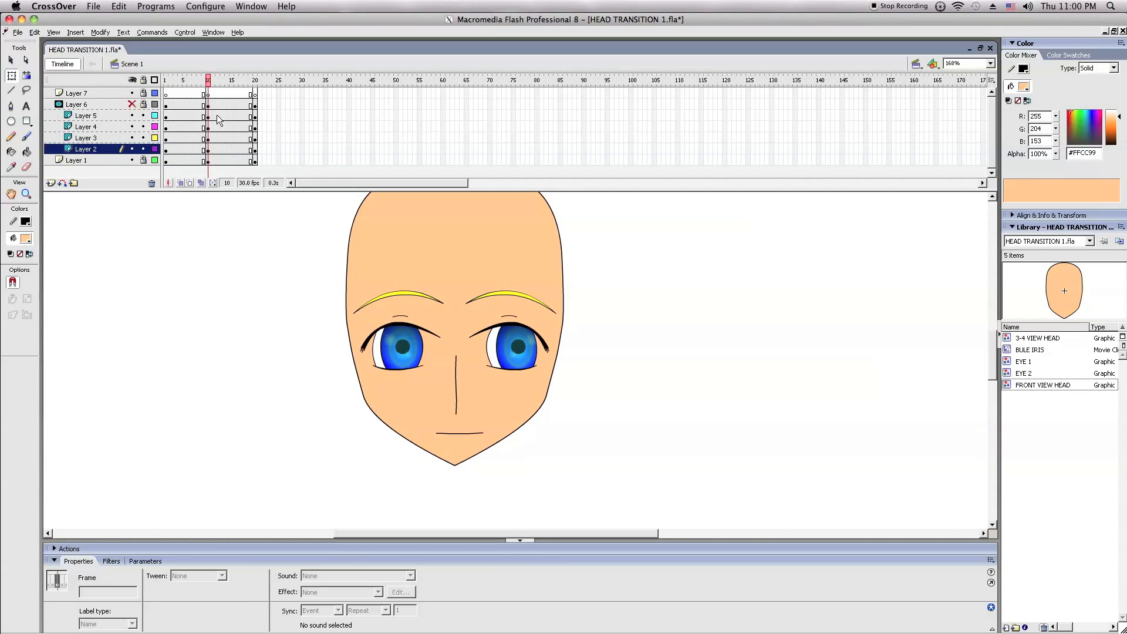
left_click(661, 325)
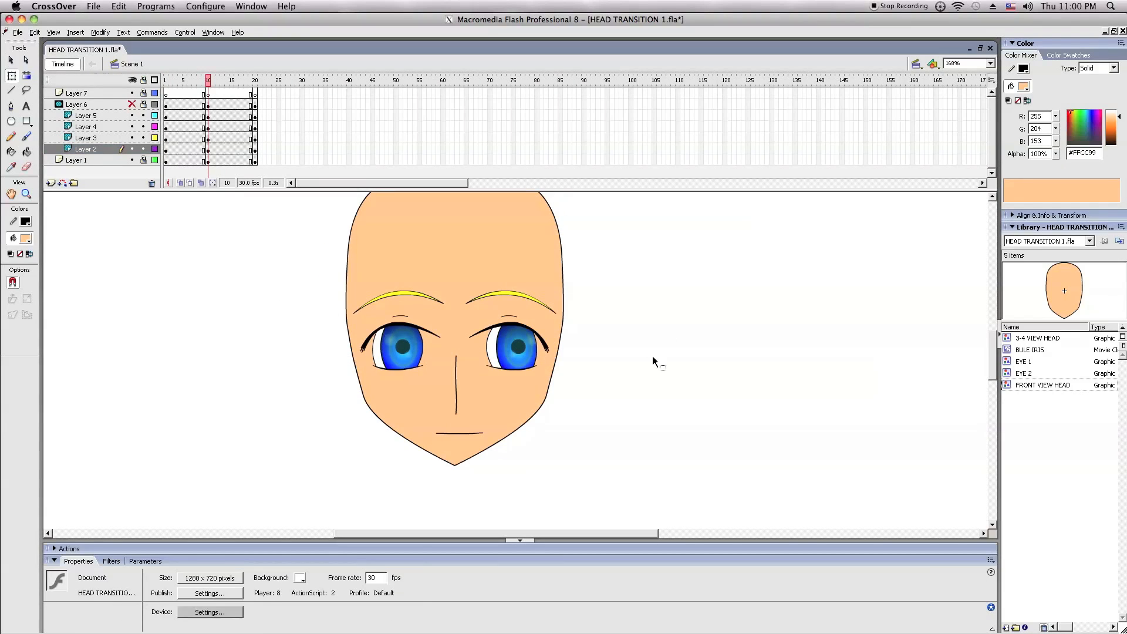
left_click(262, 80)
left_click(356, 350)
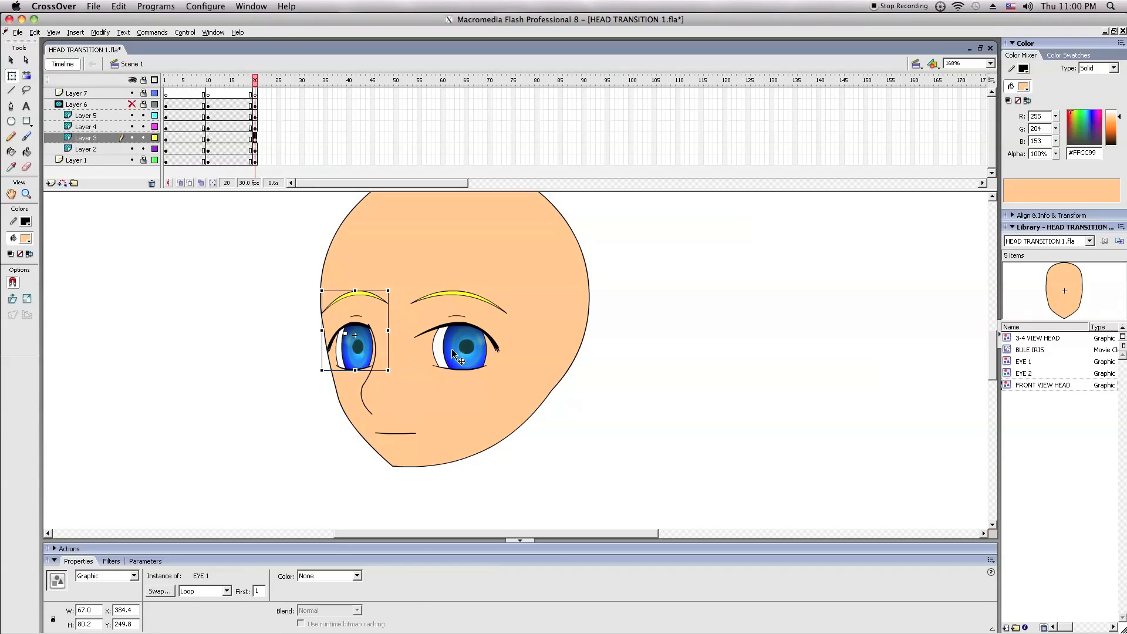
left_click(464, 350)
left_click_drag(702, 286, 890, 381)
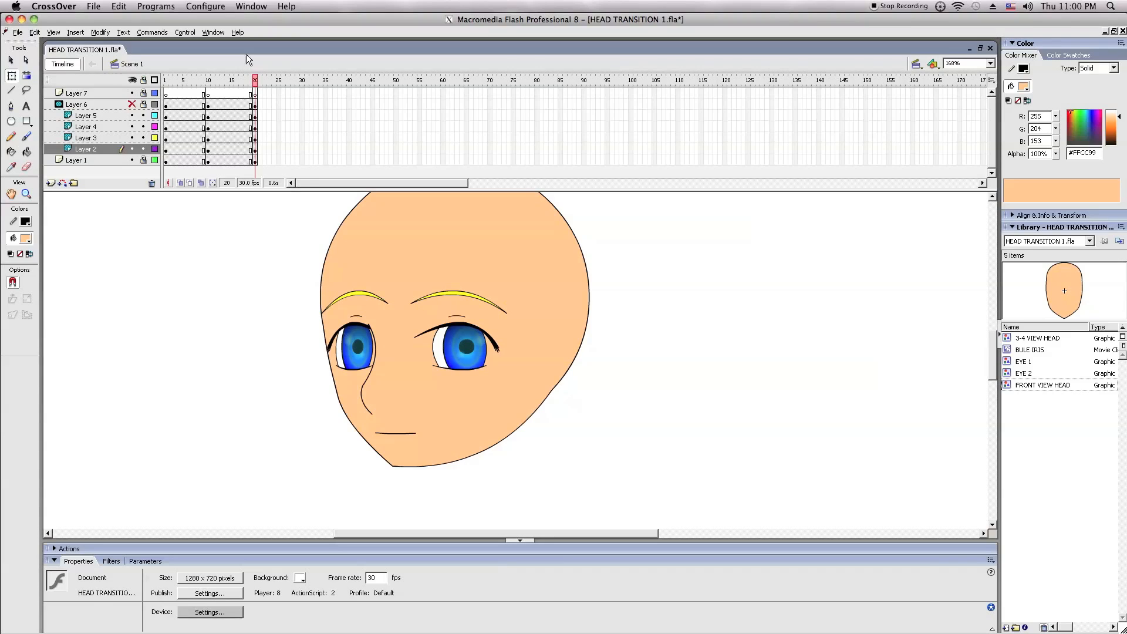
- Show mask Layer 6 with its masked layers locked, and copy its frames 1 to 20
left_click(215, 87)
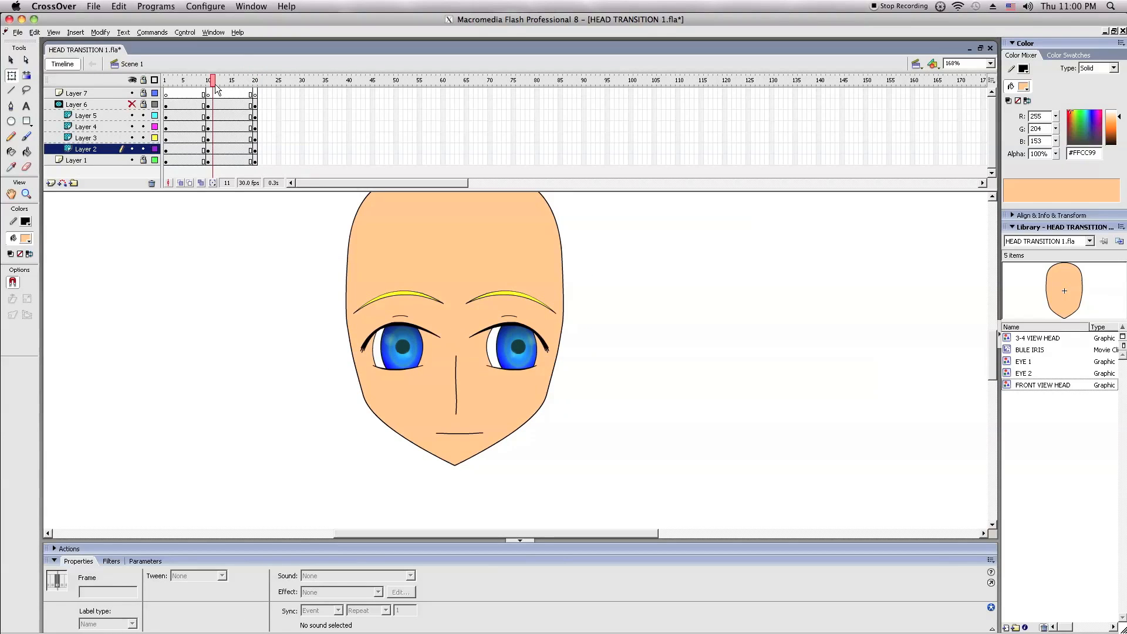
left_click_drag(215, 87, 144, 149)
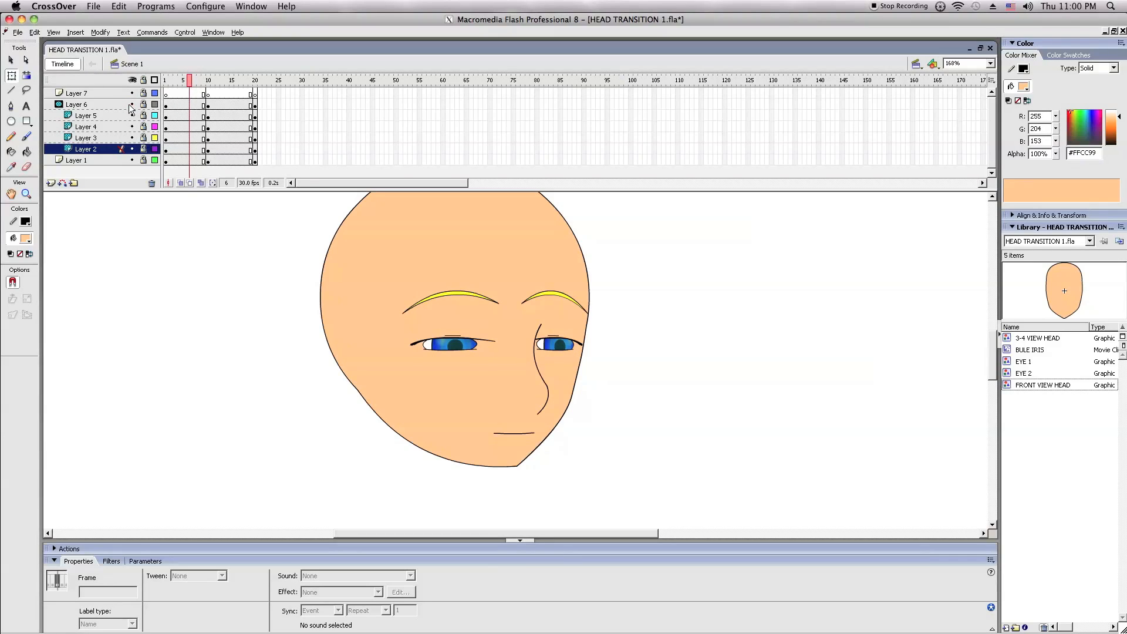
left_click_drag(167, 106, 256, 111)
right_click(256, 110)
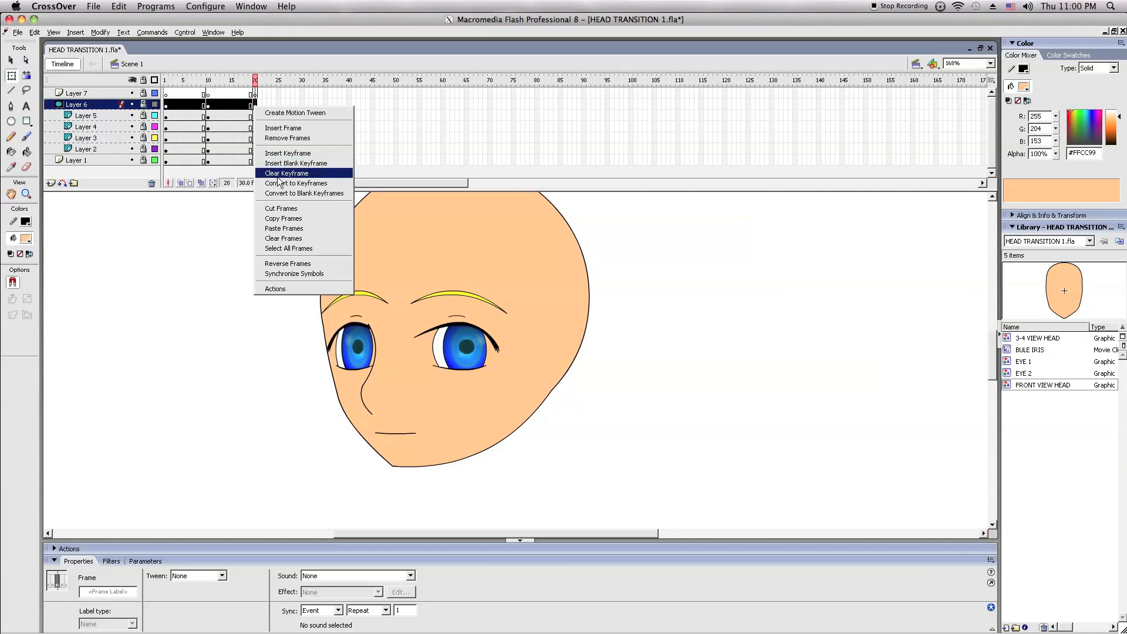
left_click(276, 216)
left_click(189, 193)
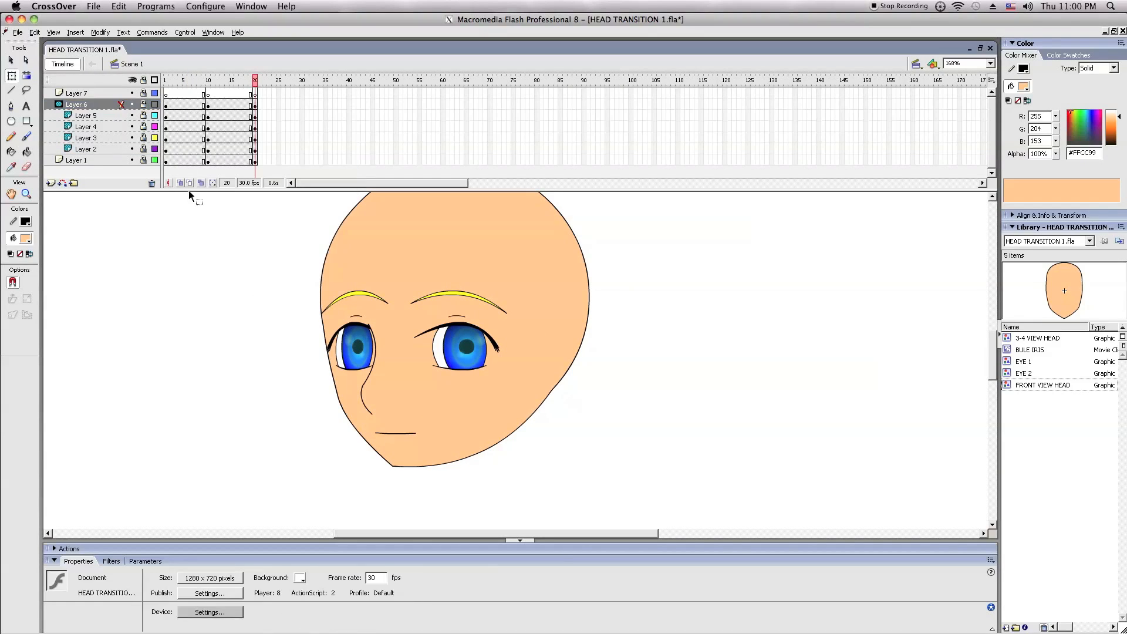
- Create motion tweens on Layer 6 from frame 1 to 10 and from frame 10 to 20
right_click(181, 106)
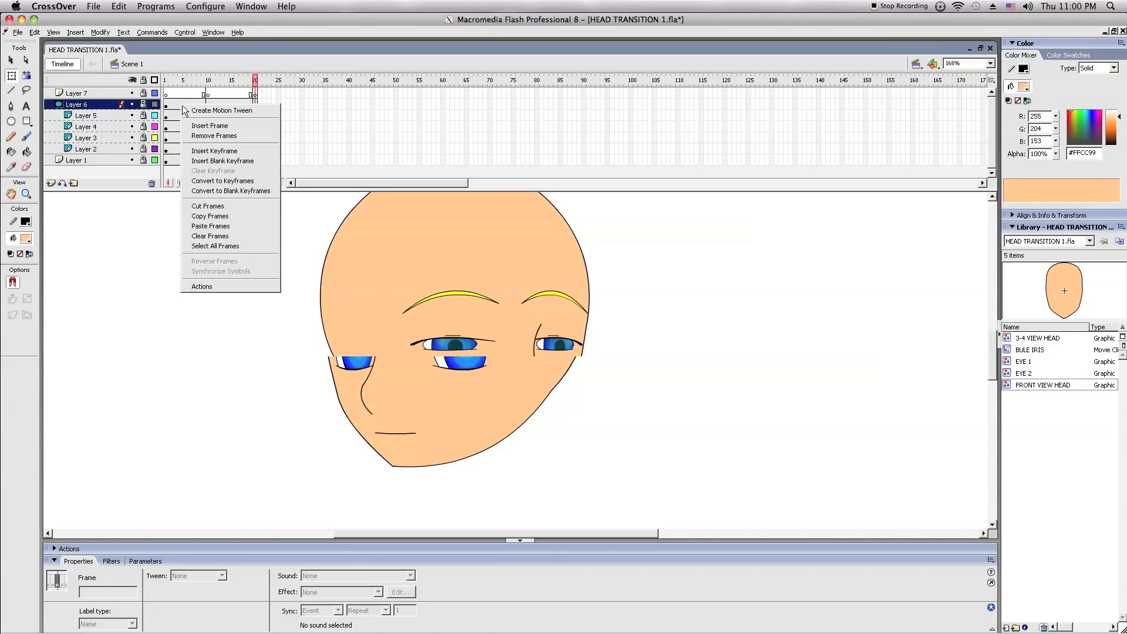
left_click(203, 110)
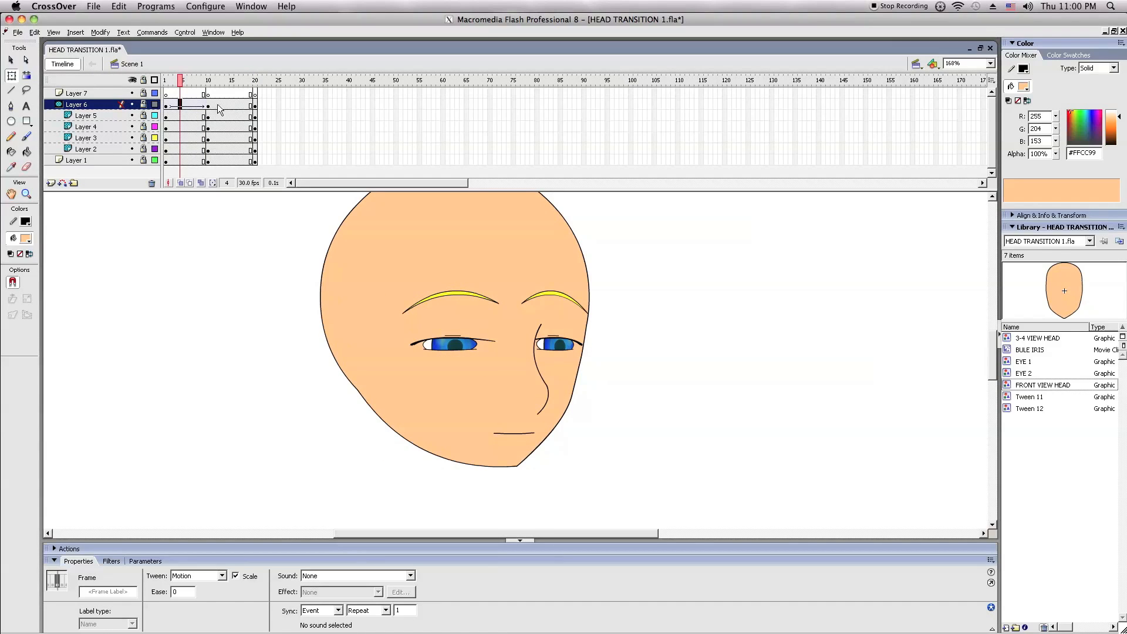
right_click(218, 106)
left_click(233, 113)
left_click(165, 80)
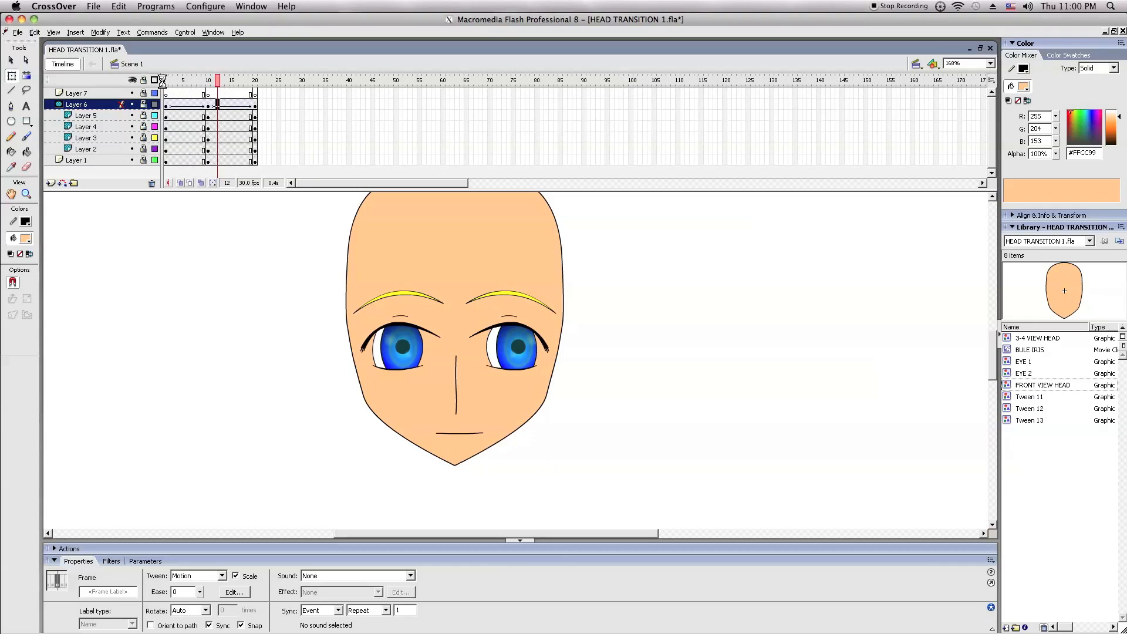
left_click(412, 272)
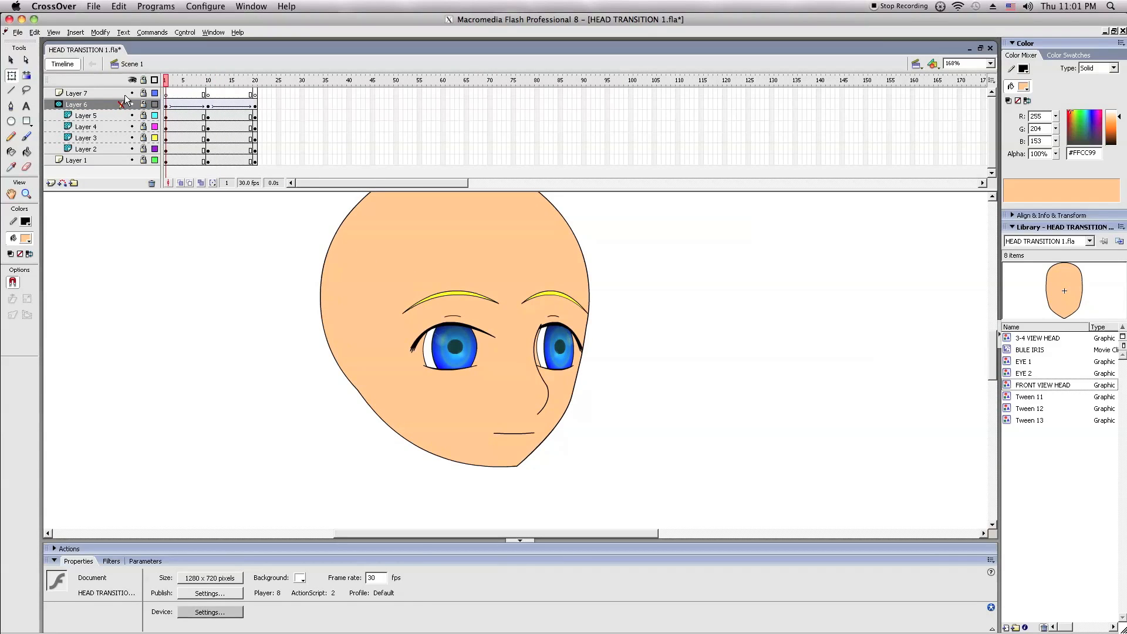
- Unlock Layer 6 and change its tween starting at frame 1 to Shape
left_click(143, 104)
left_click(374, 264)
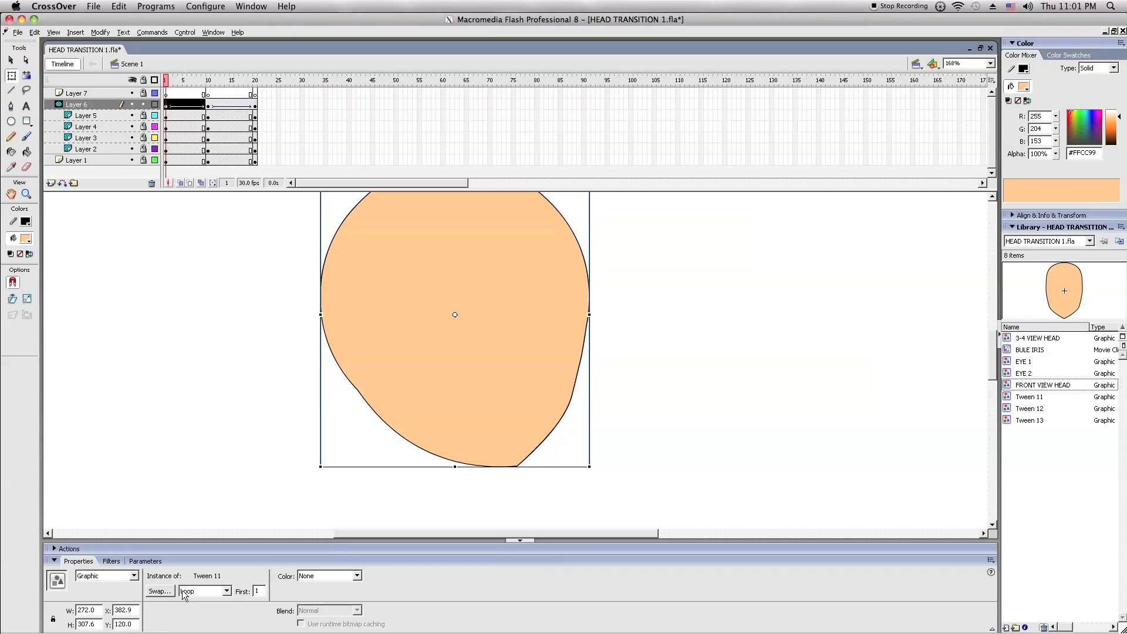
left_click(197, 370)
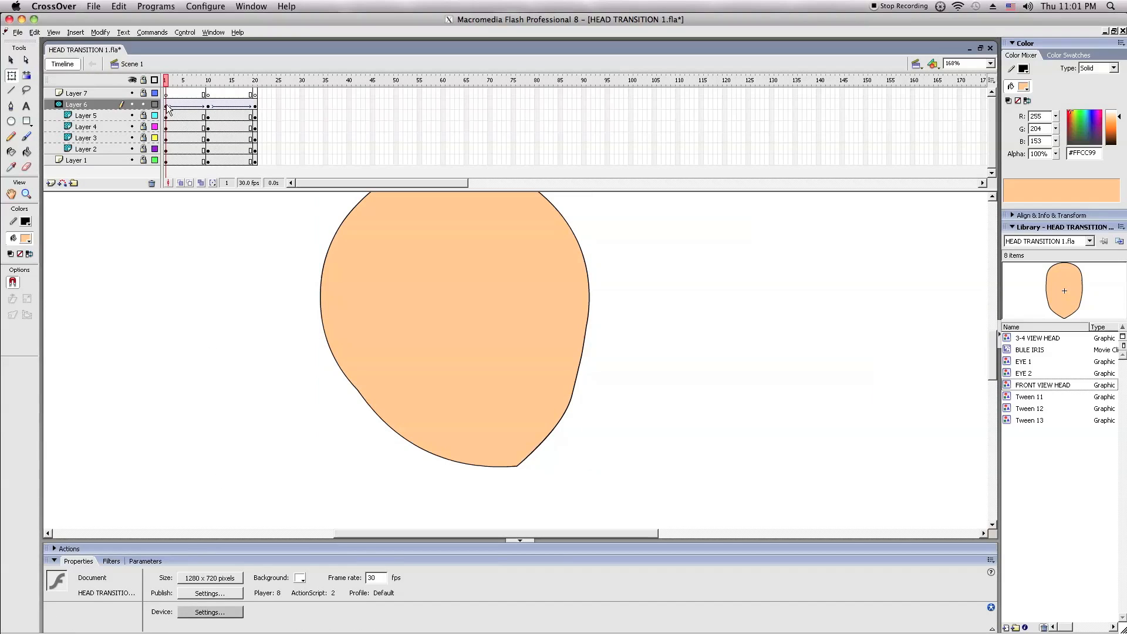
left_click(167, 106)
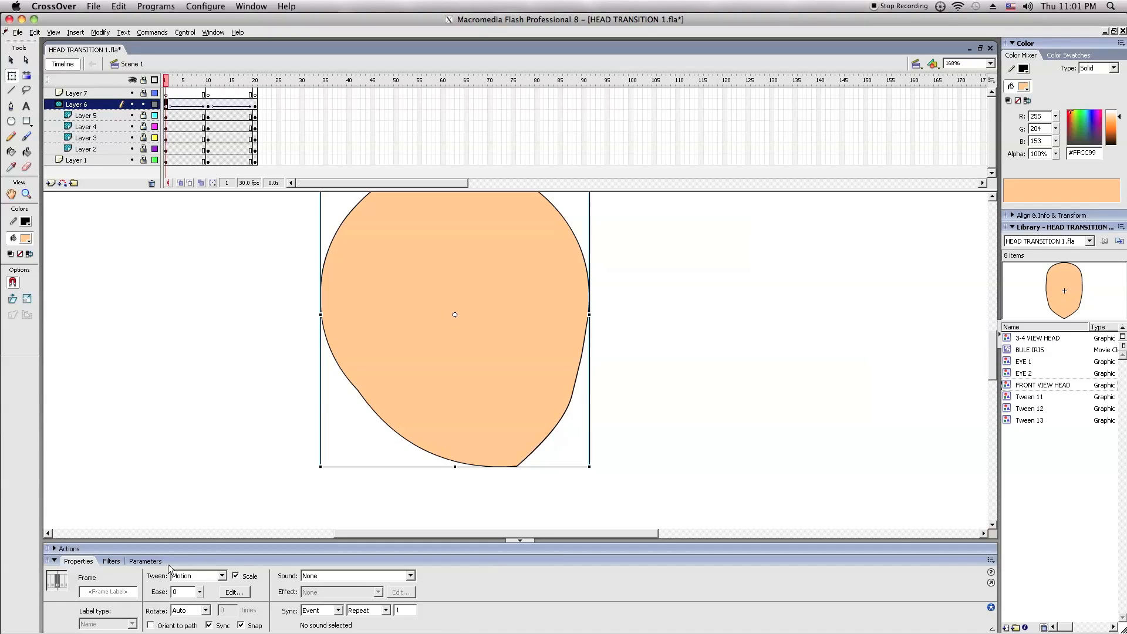
left_click(195, 577)
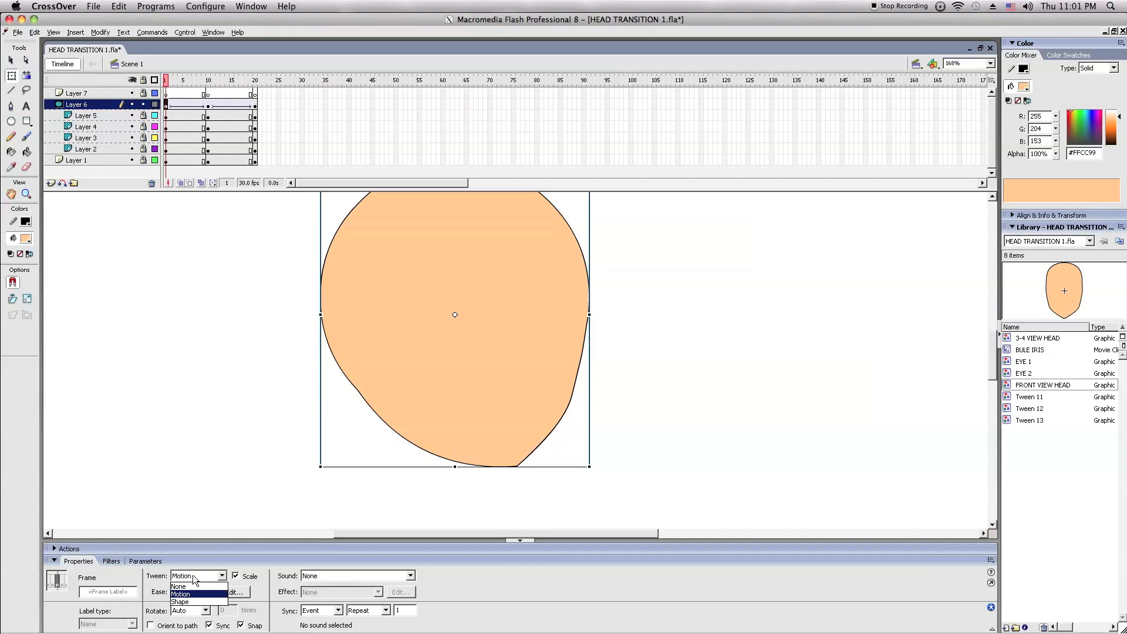
left_click(187, 602)
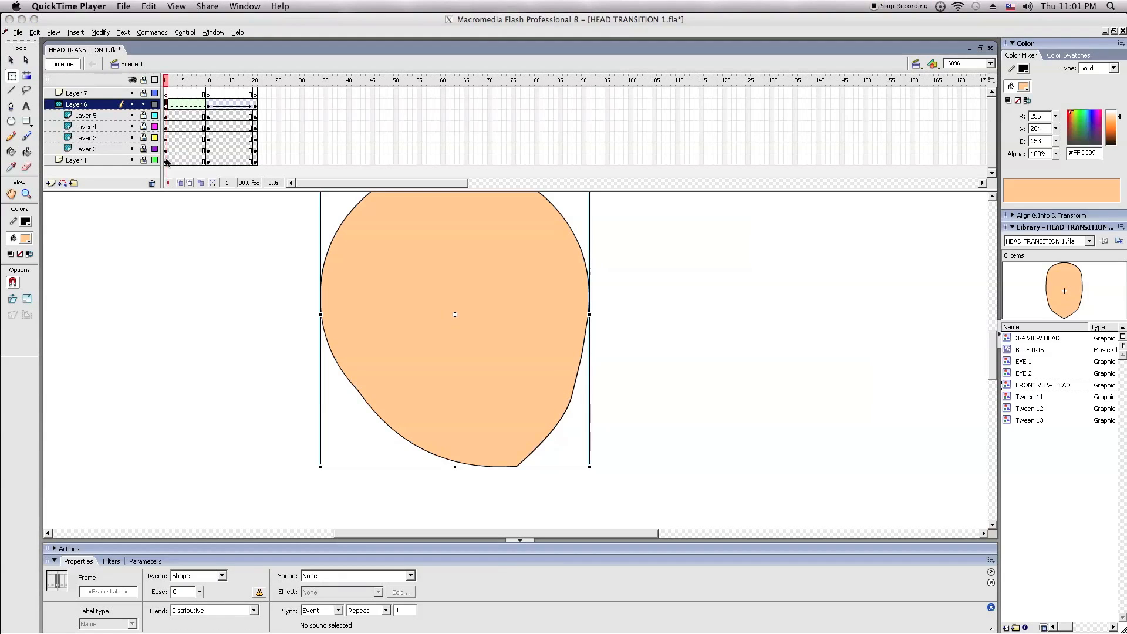
left_click(249, 310)
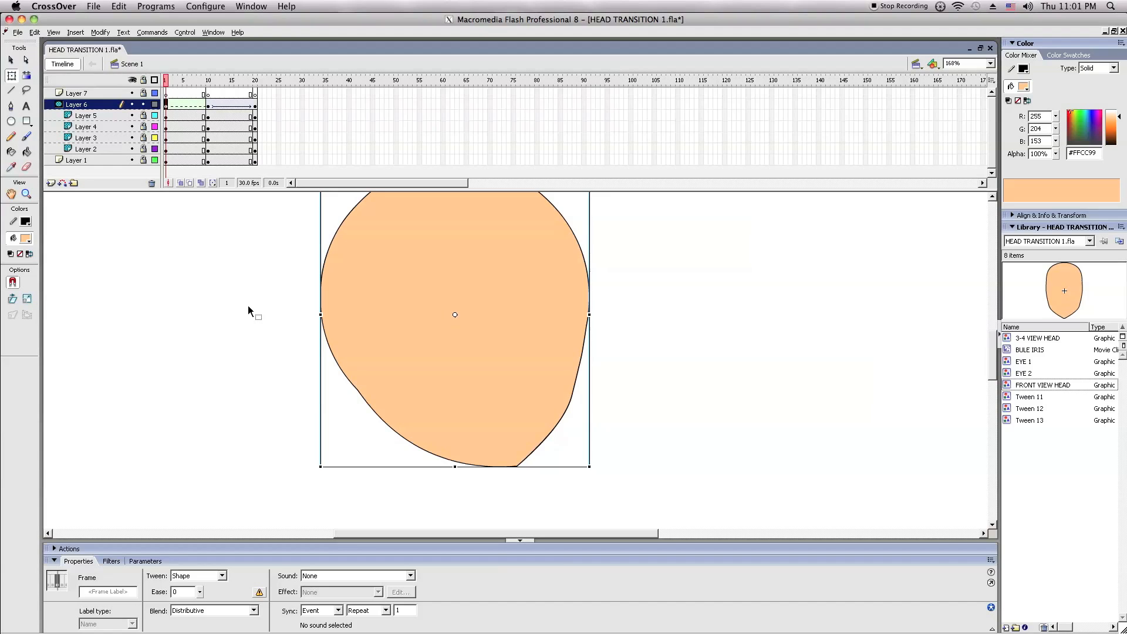
left_click(221, 292)
left_click(365, 291)
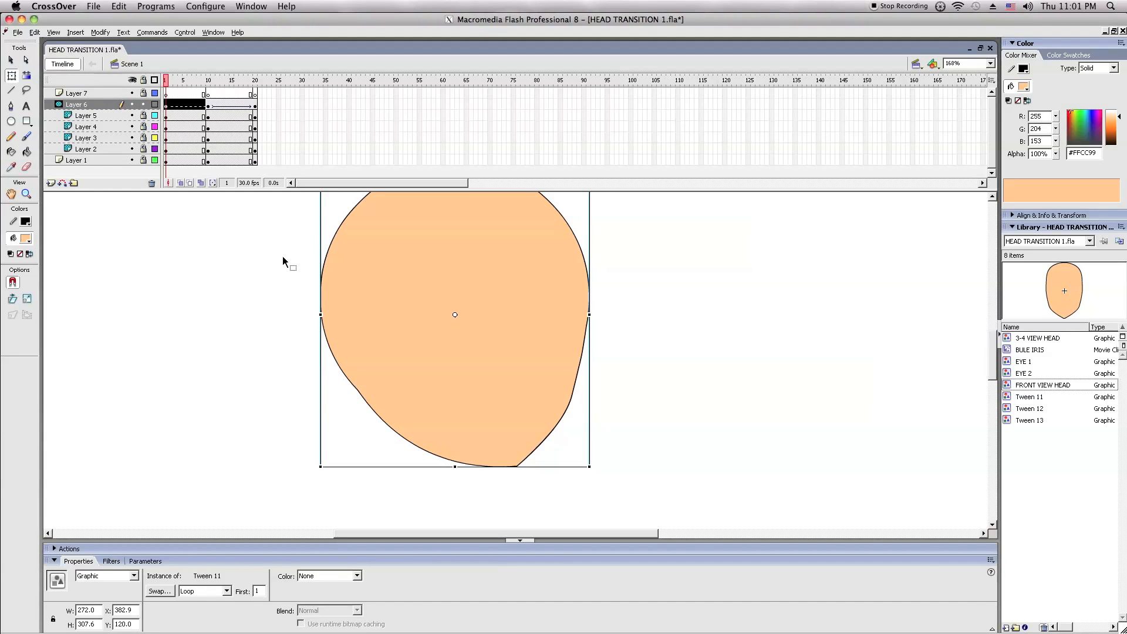
left_click(234, 258)
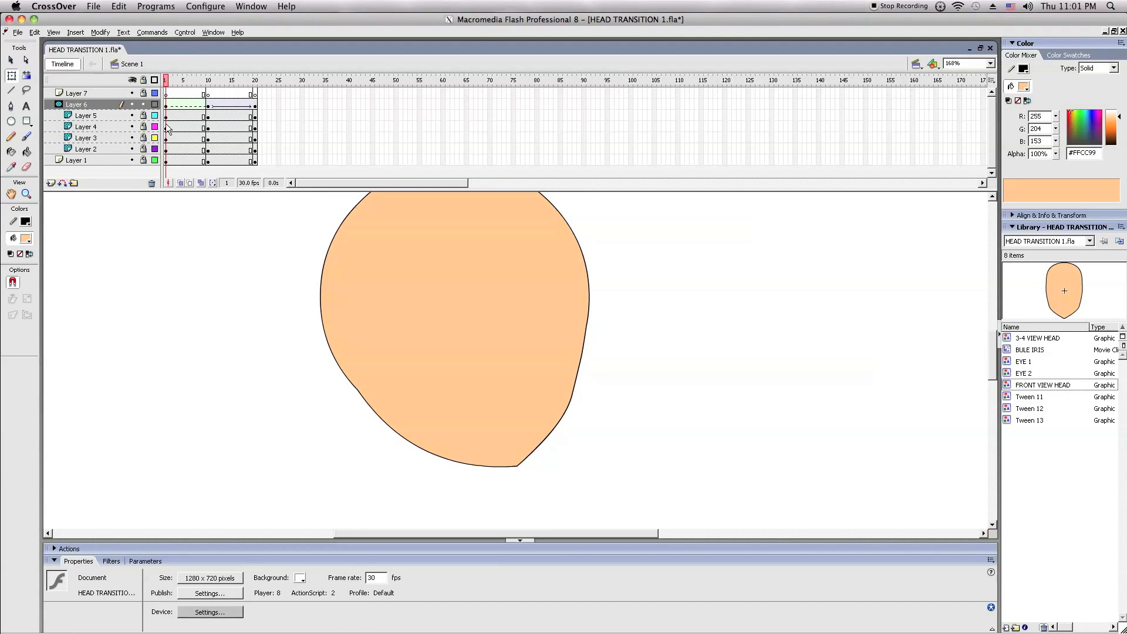
- Change Layer 6's tween starting at frame 10 to Shape and preview the head near the start of the animation
left_click(208, 104)
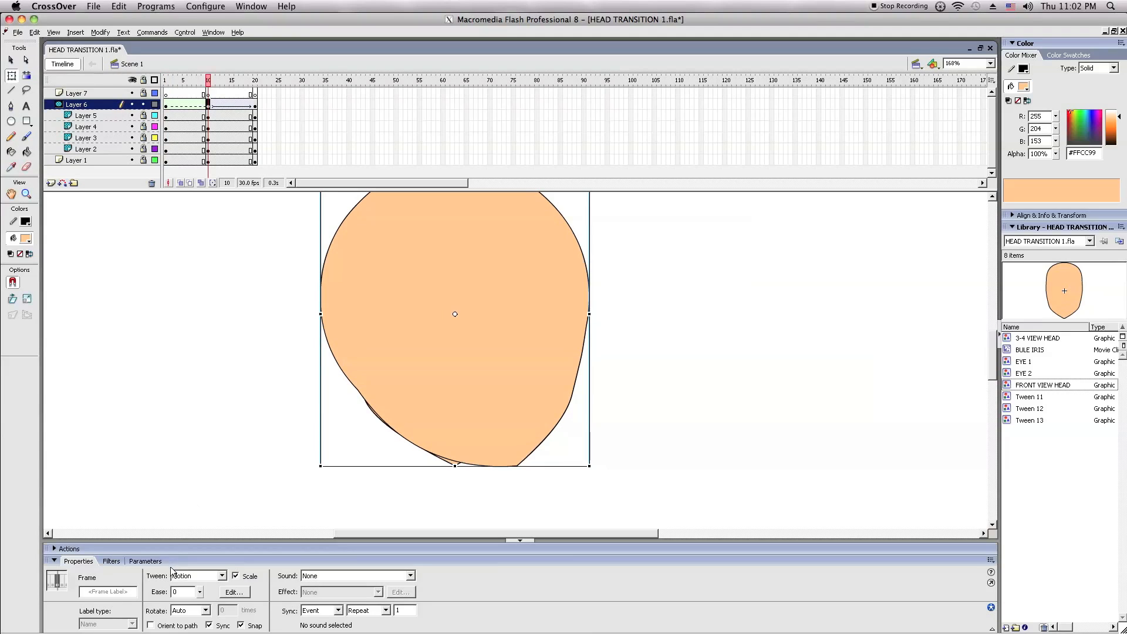
left_click(185, 576)
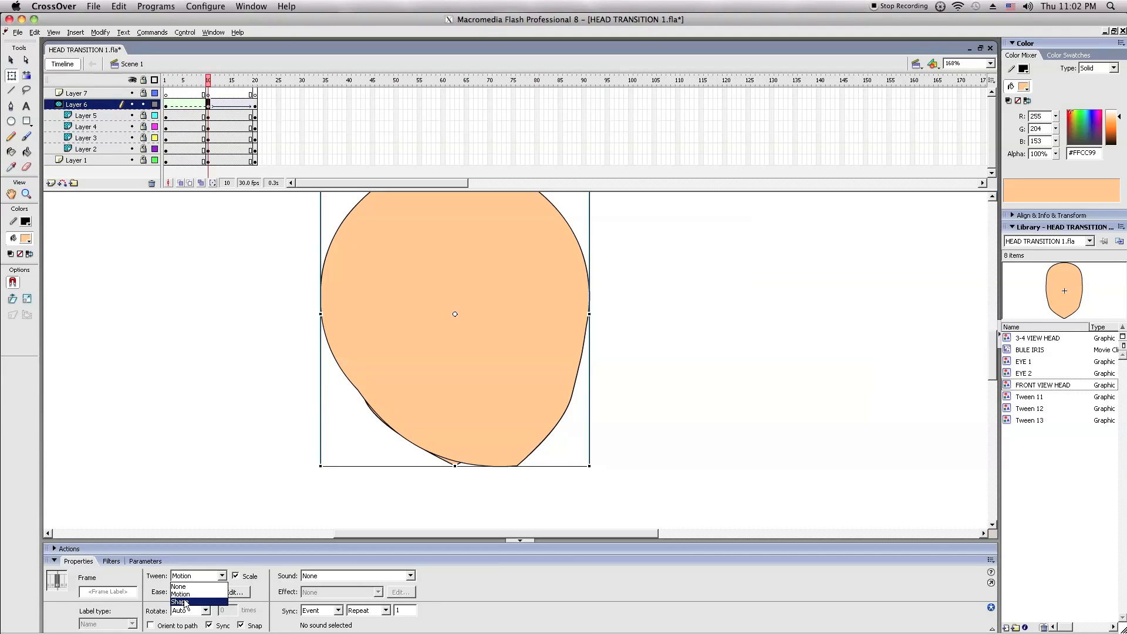
left_click(185, 603)
left_click(222, 430)
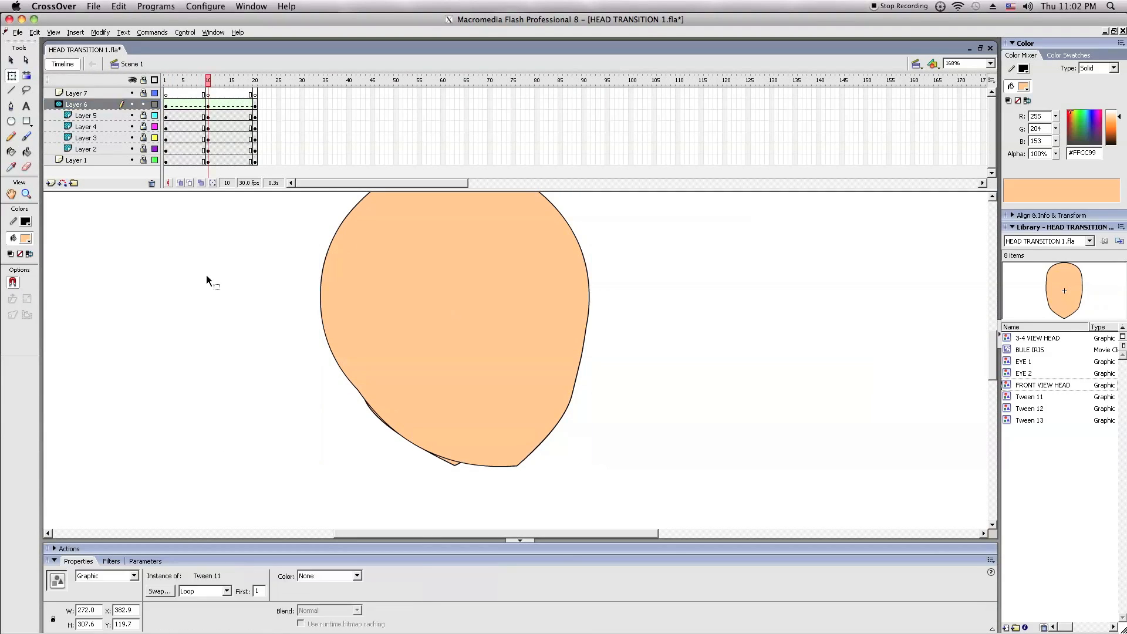
left_click(169, 93)
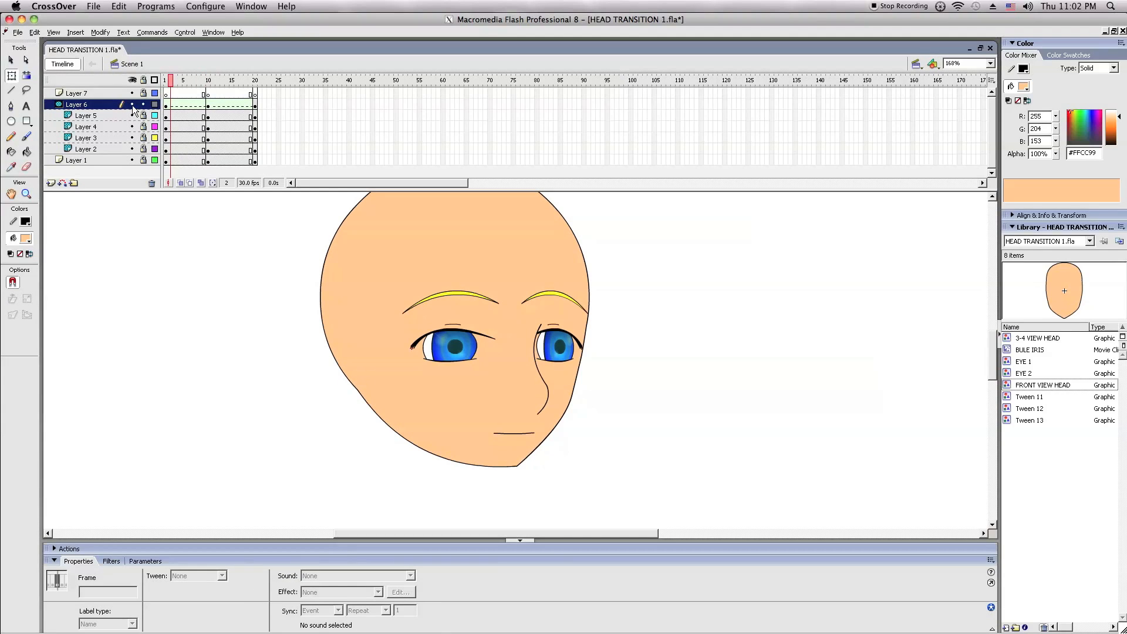
- Copy the three-quarter head shape from Layer 1 while Layer 6 is hidden, relock Layer 1 and go to frame 1 with Layer 6 shown
left_click(473, 254)
left_click(144, 161)
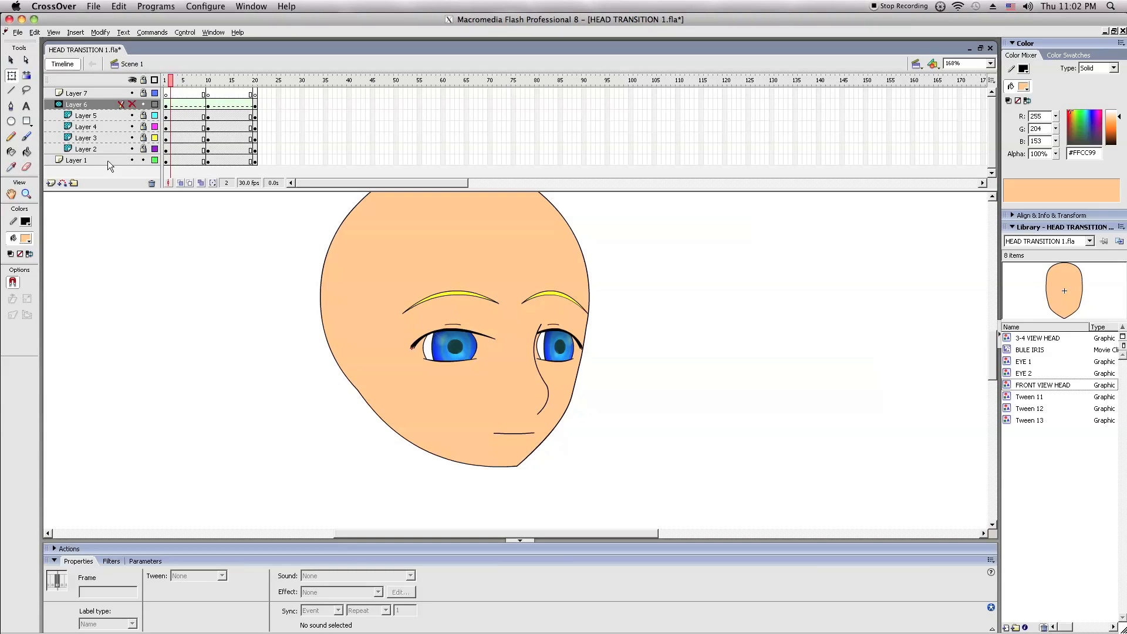
left_click(108, 160)
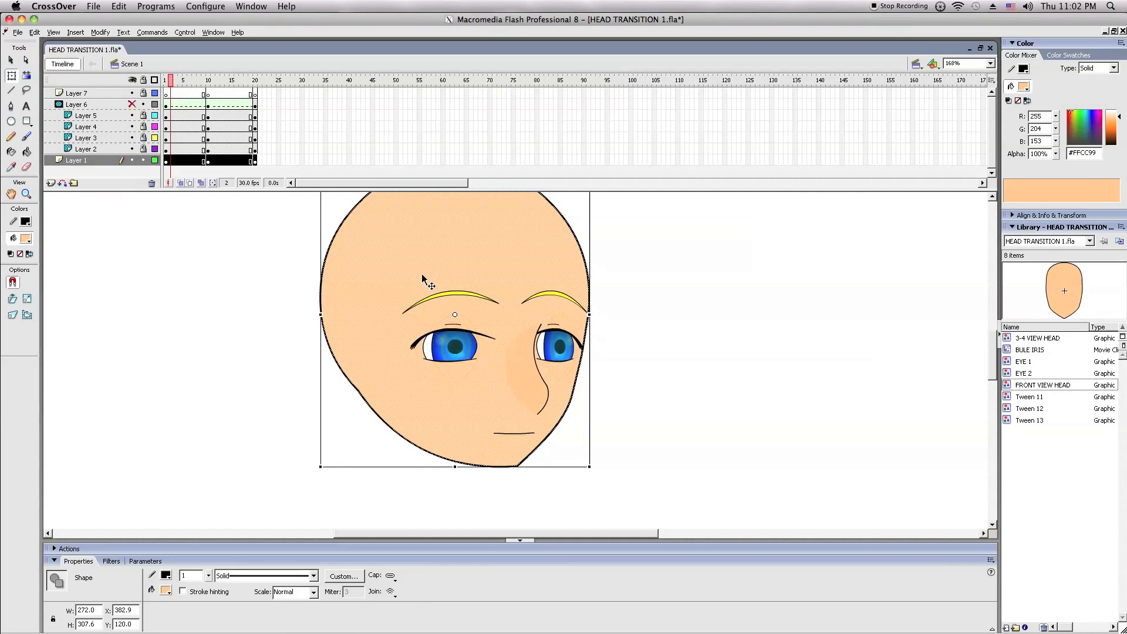
left_click(293, 267)
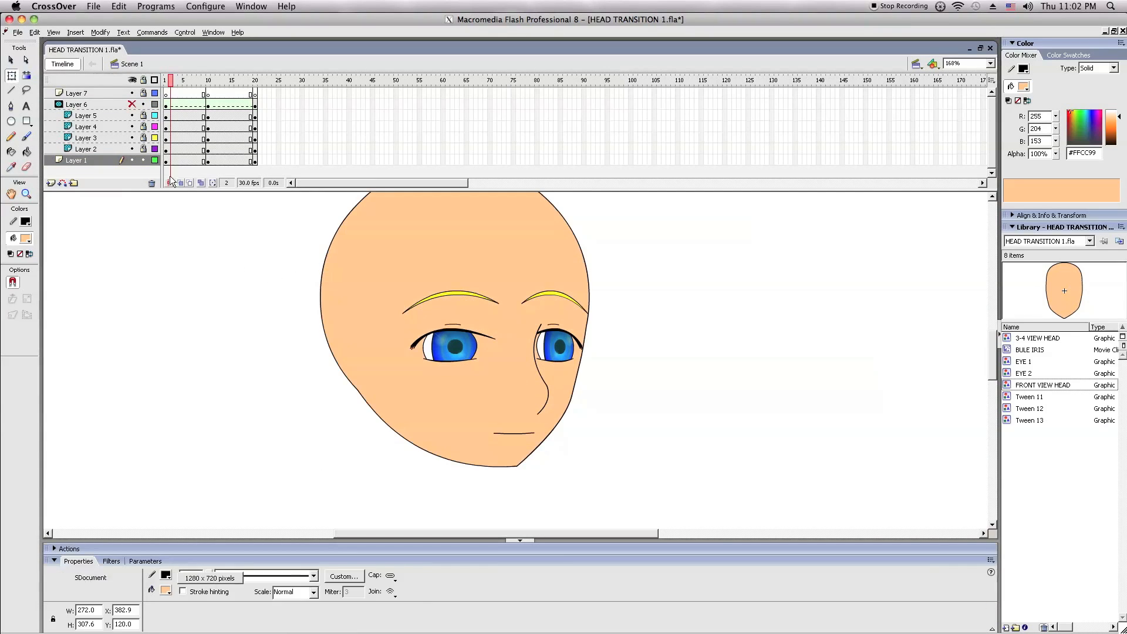
left_click(144, 160)
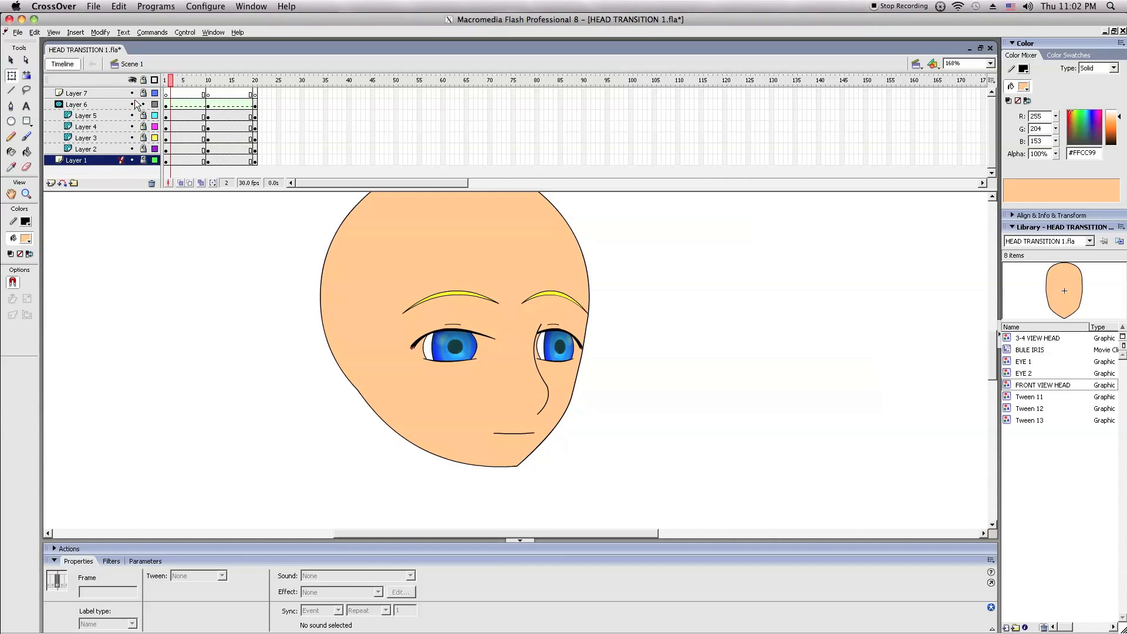
left_click(166, 80)
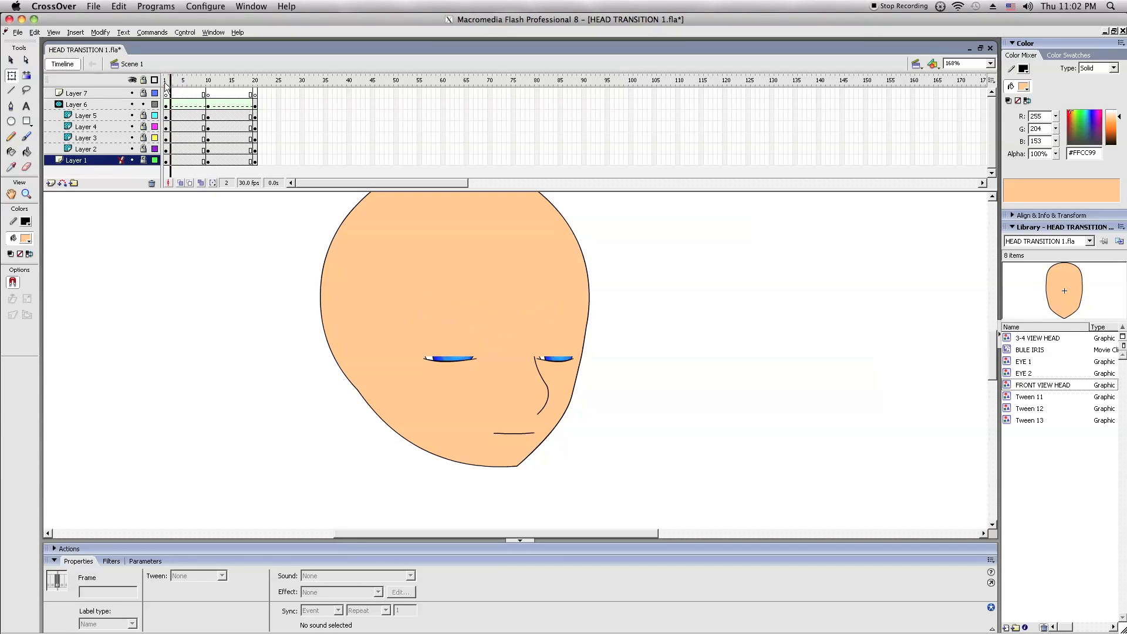
- Replace the Tween 11 head instance on Layer 6 at frame 1 with the copied three-quarter head shape, pasted in place
left_click(99, 104)
left_click_drag(346, 303, 681, 303)
right_click(619, 244)
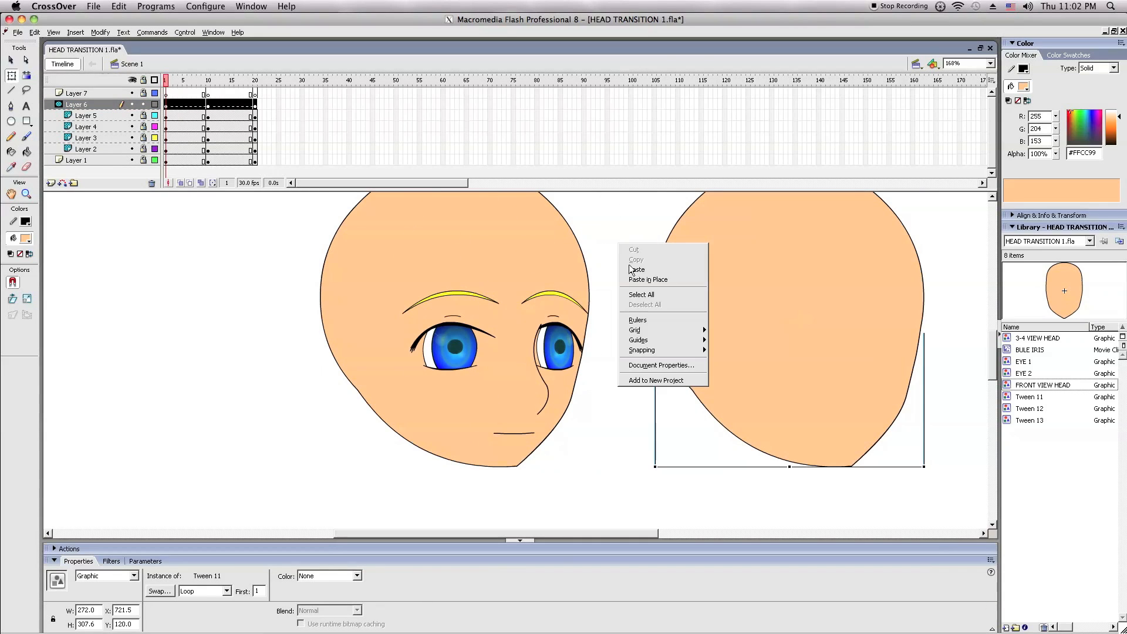
left_click(648, 280)
key("Delete")
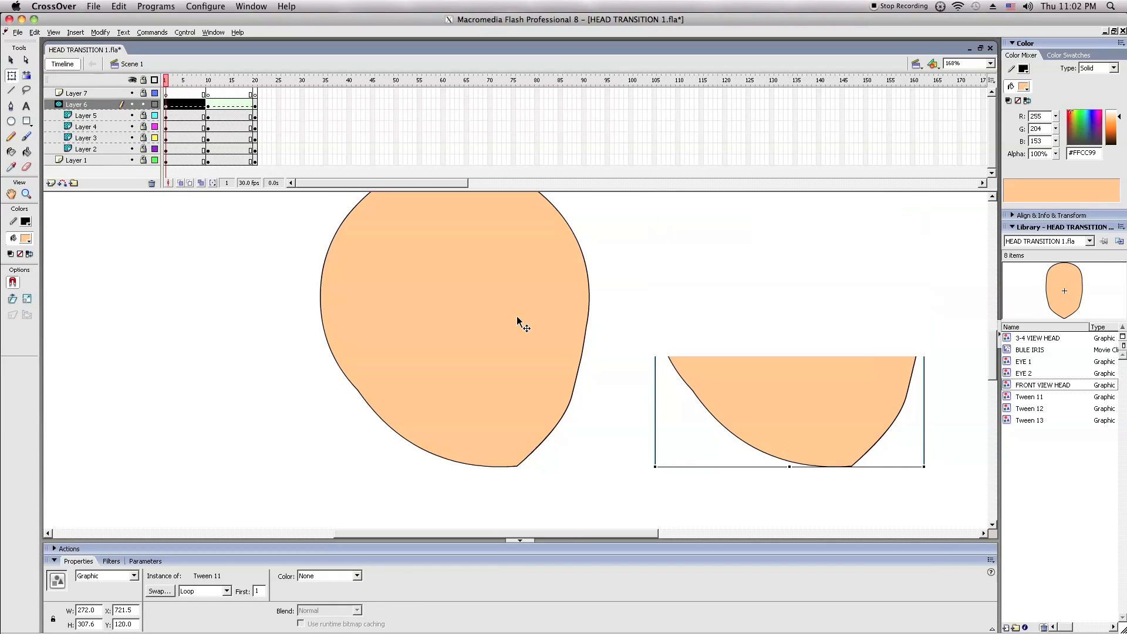
left_click(110, 104)
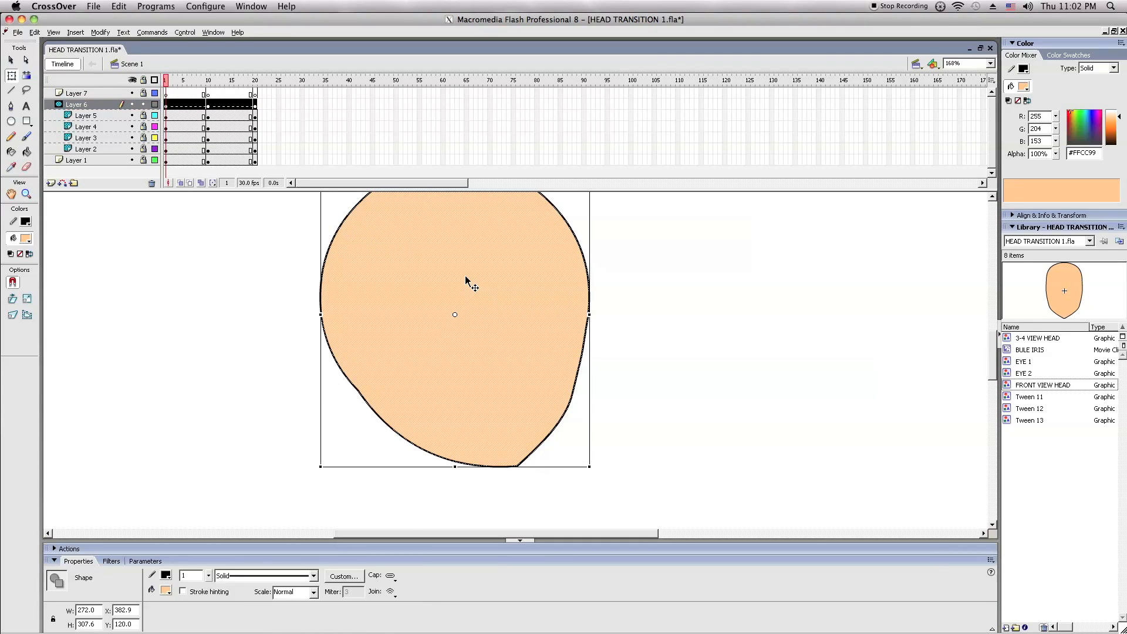
key("Delete")
key("v")
key("q")
key("ctrl+z")
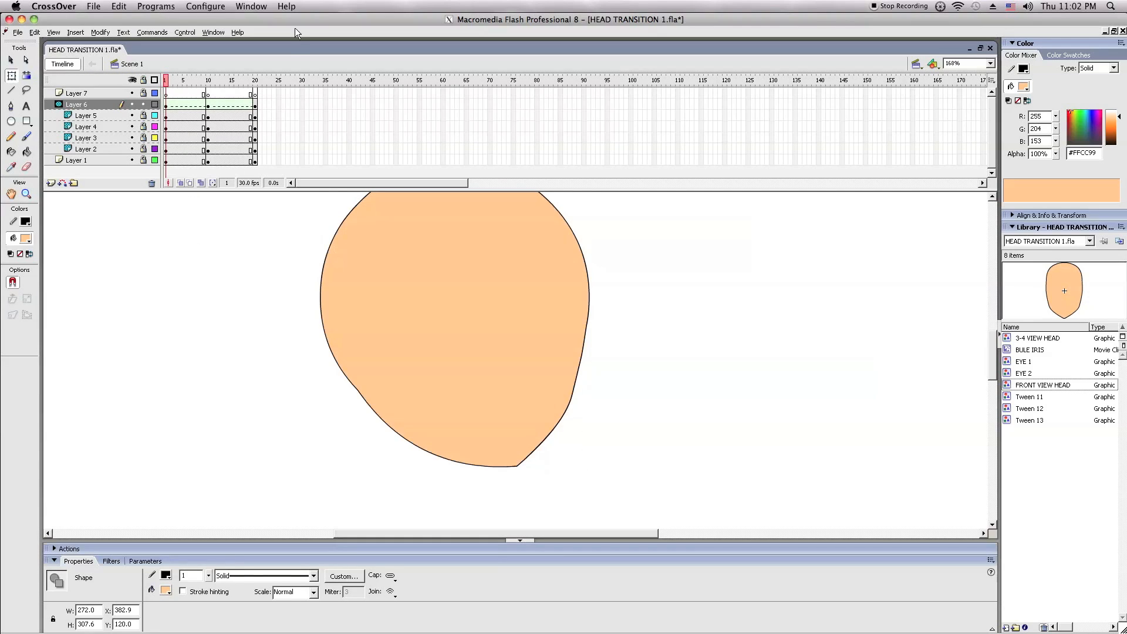
- Replace the Tween 11 head instance on Layer 6 at frame 20 with the mirrored three-quarter head shape, pasted in place
left_click(255, 105)
left_click_drag(461, 340, 787, 339)
right_click(597, 382)
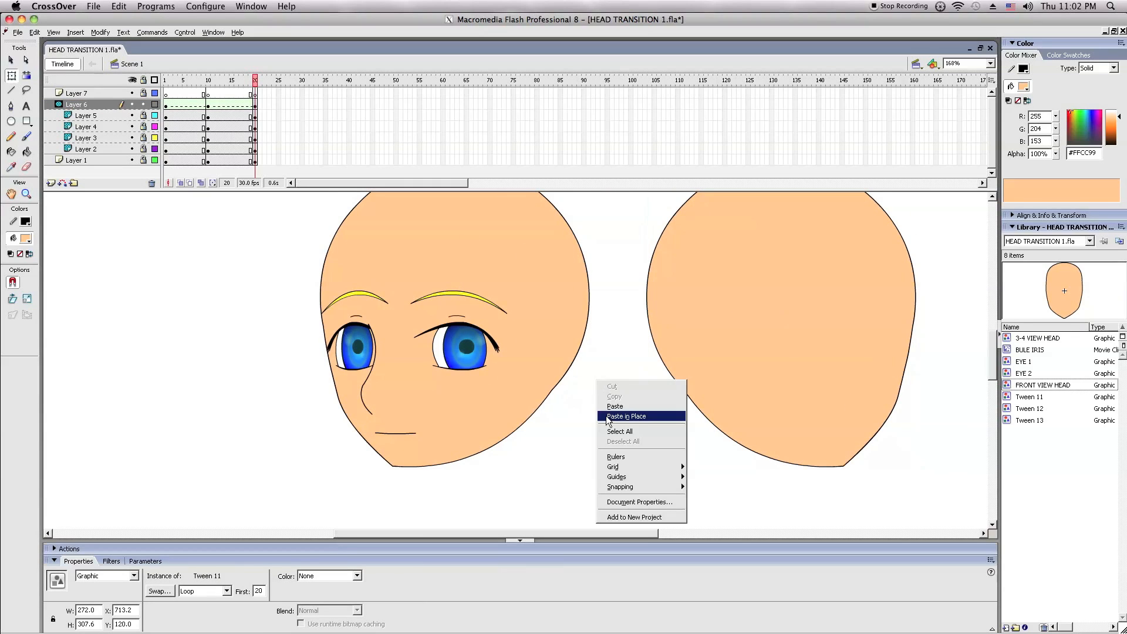
left_click(607, 417)
left_click(808, 250)
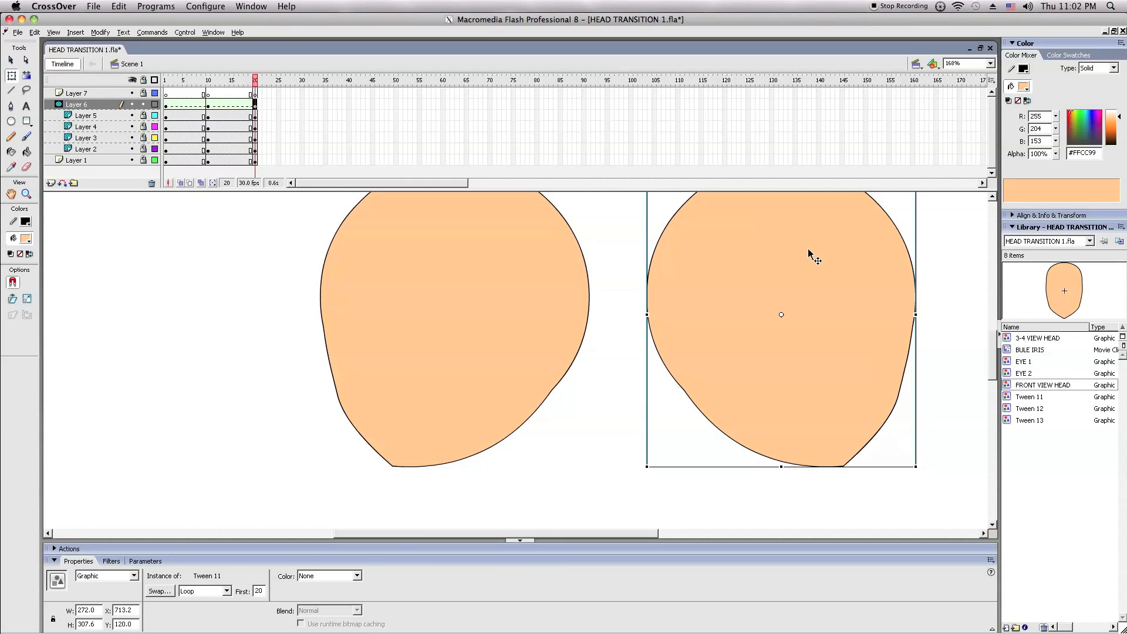
key("Delete")
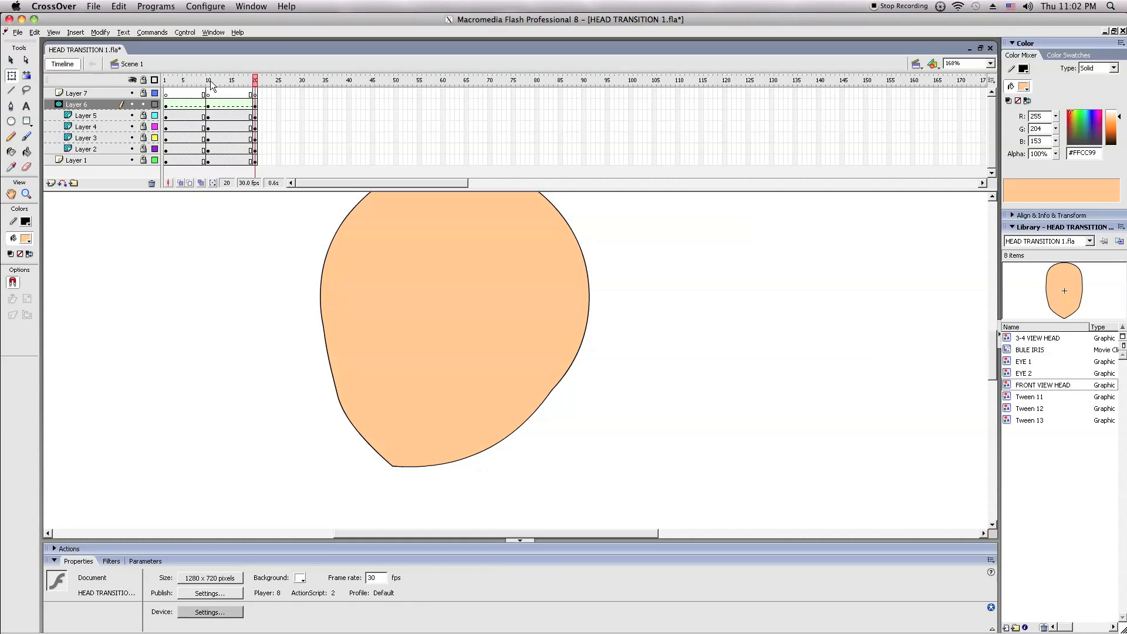
- Copy the front-view head shape from Layer 1 at frame 10 and lock Layer 1
left_click(209, 81)
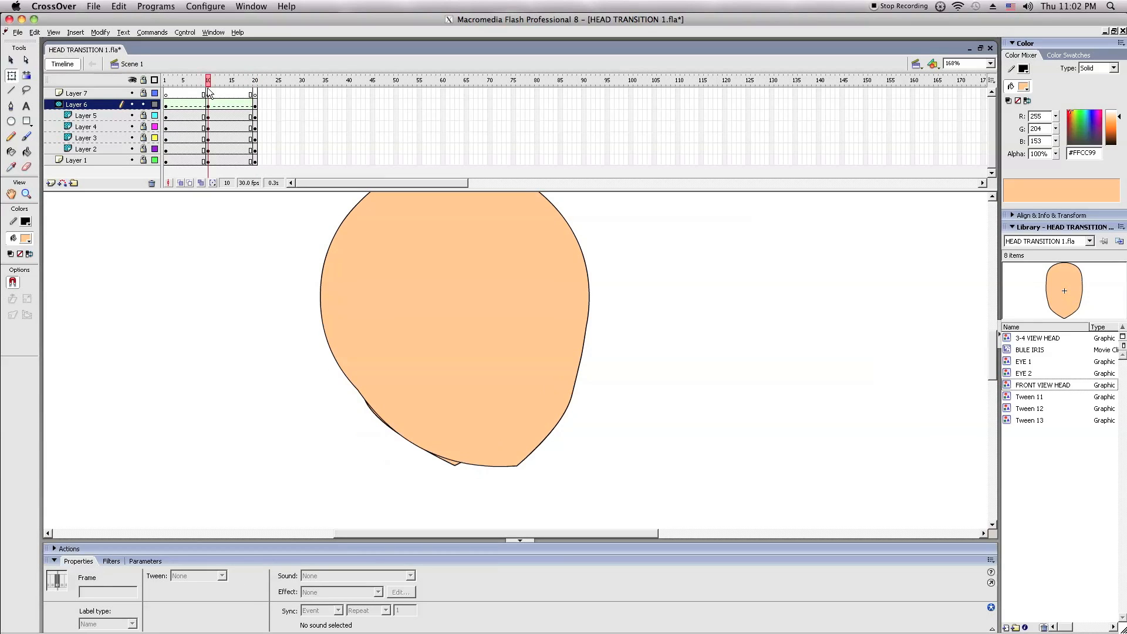
left_click(100, 157)
left_click(173, 269)
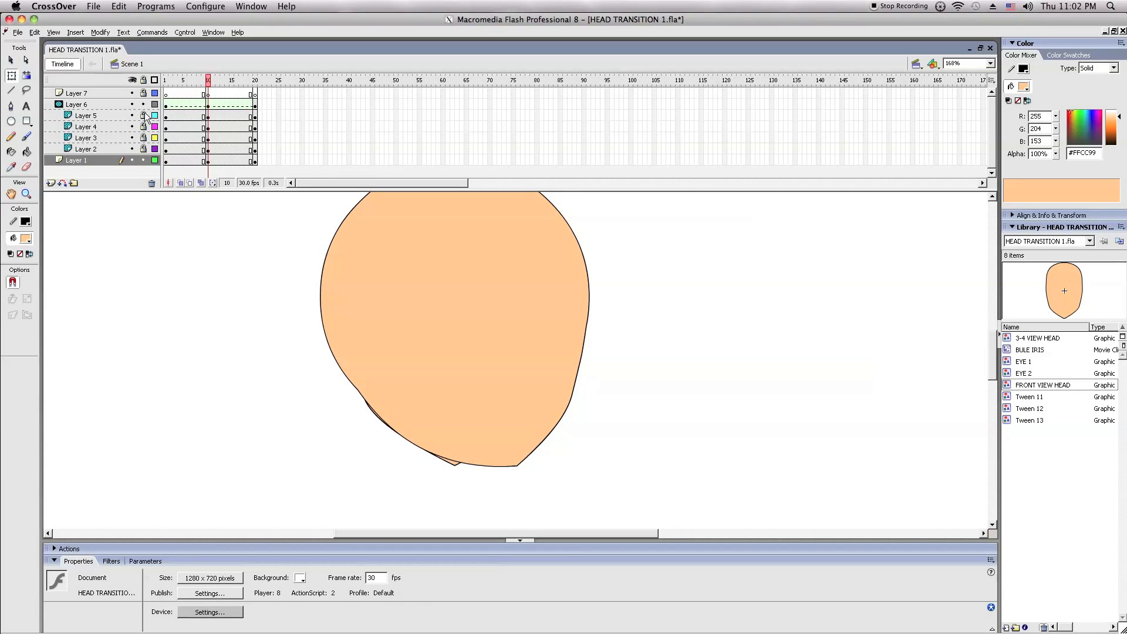
left_click(143, 161)
- Replace the Tween 11 head instance on Layer 6 at frame 10 with the front-view head shape, pasted in place
left_click(209, 107)
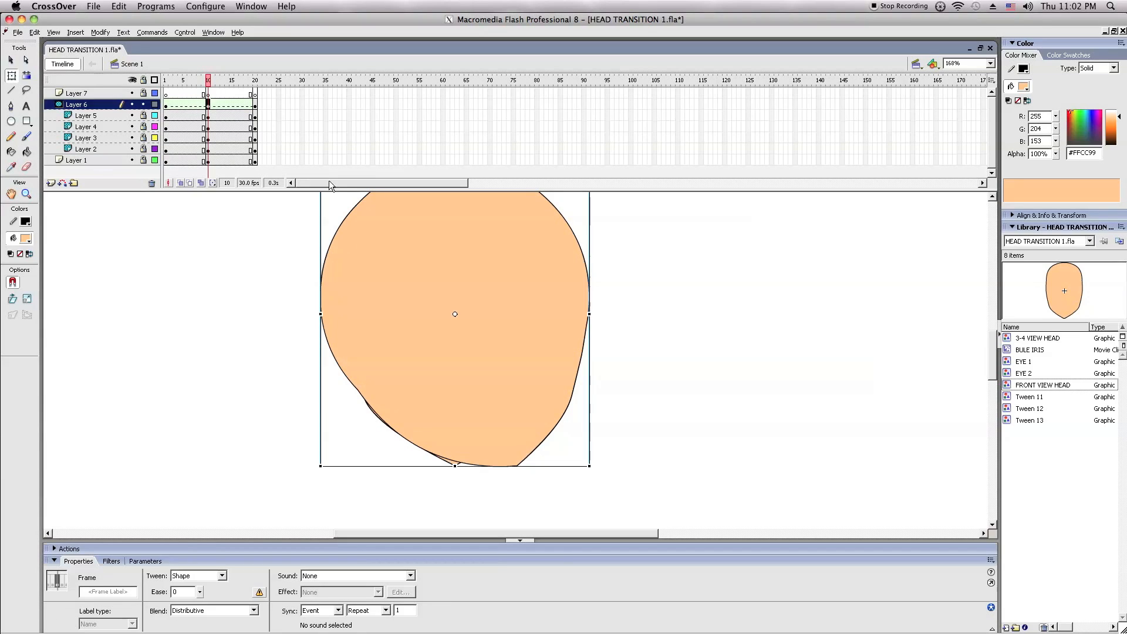
left_click_drag(427, 328, 771, 321)
right_click(602, 309)
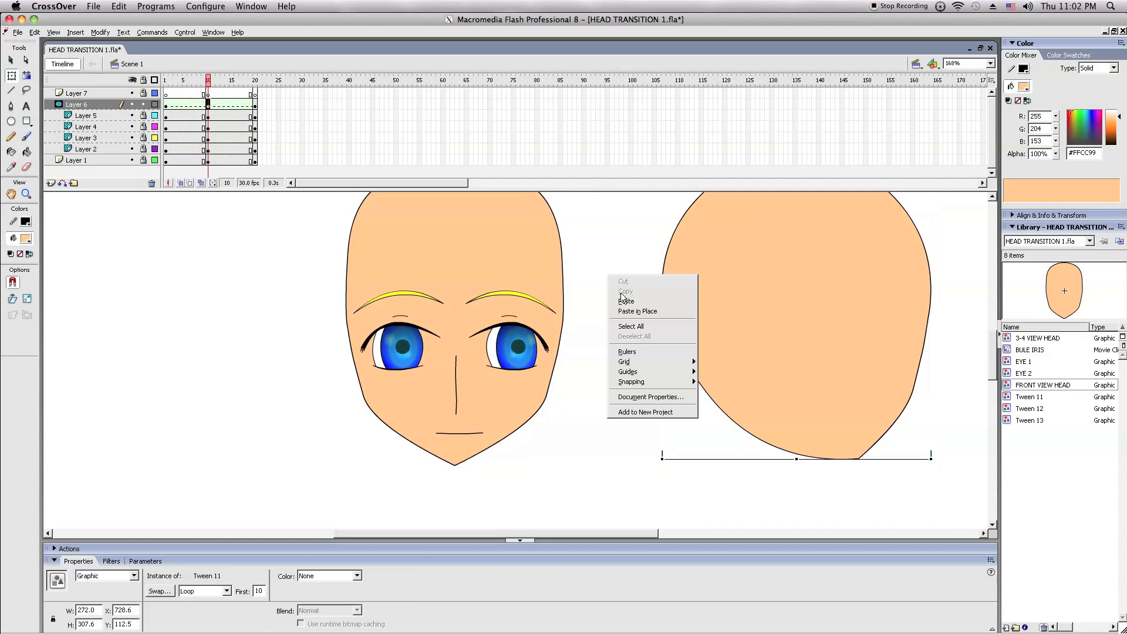
left_click(692, 378)
left_click(697, 282)
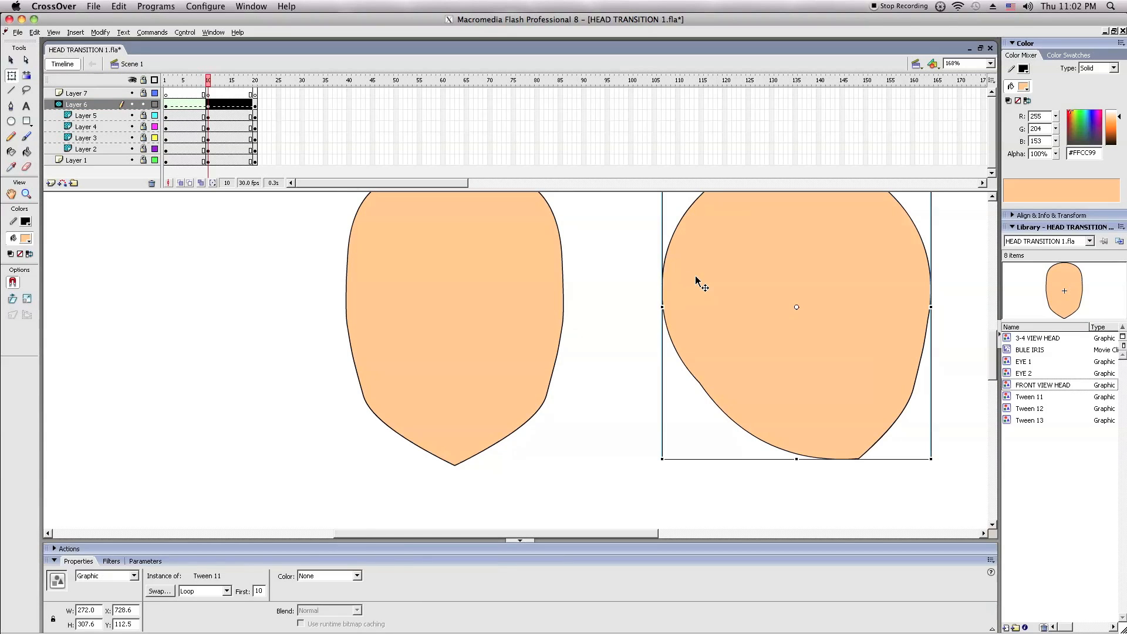
key("Delete")
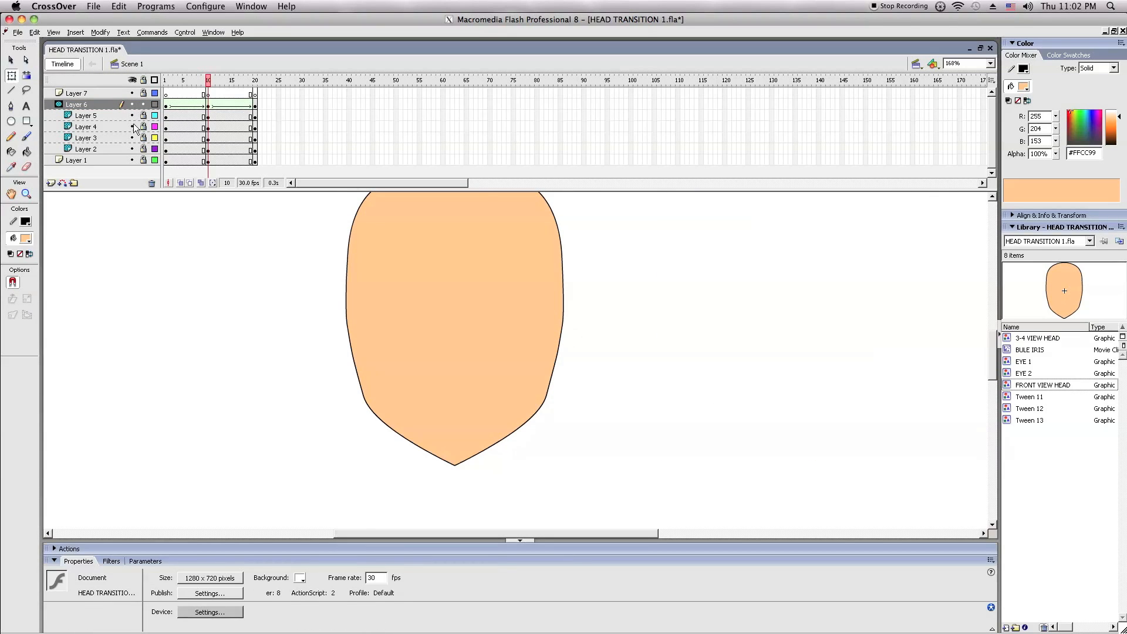
- Hide Layers 1 to 5 and preview Layer 6's head shape tween from frame 1 to frame 20
left_click_drag(132, 116, 128, 181)
left_click(166, 81)
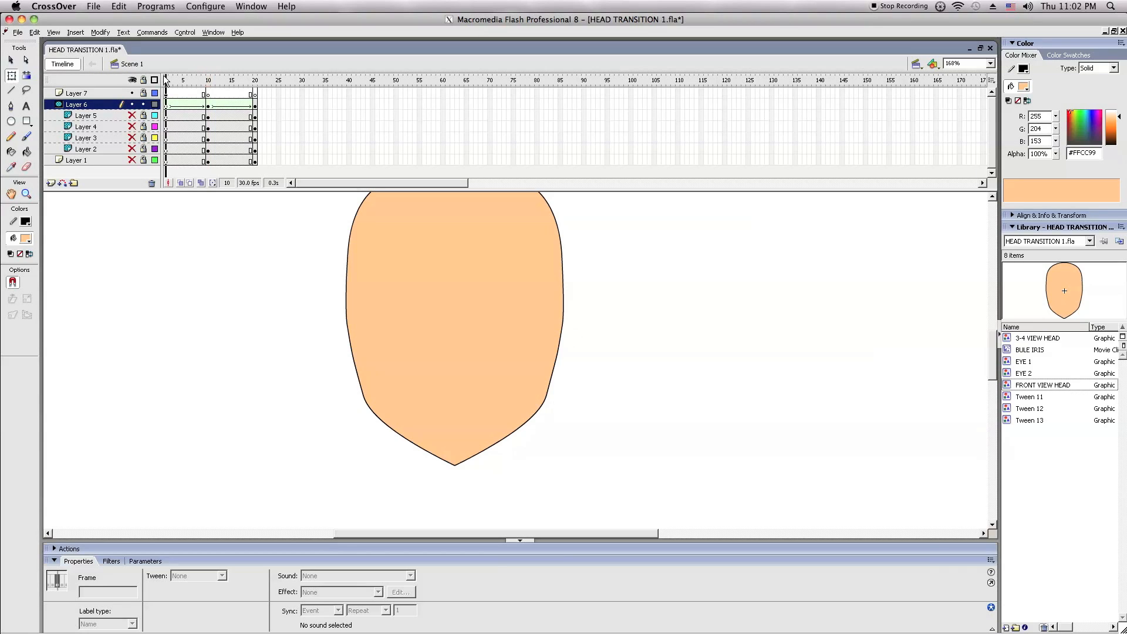
mouse_move(166, 81)
left_mouse_down()
mouse_move(275, 91)
mouse_move(200, 96)
mouse_move(290, 87)
mouse_move(291, 98)
left_mouse_up()
- Copy Layer 6's frames 1 to 20 and paste them over frames 1 to 20 of Layer 1
left_click_drag(168, 108, 258, 110)
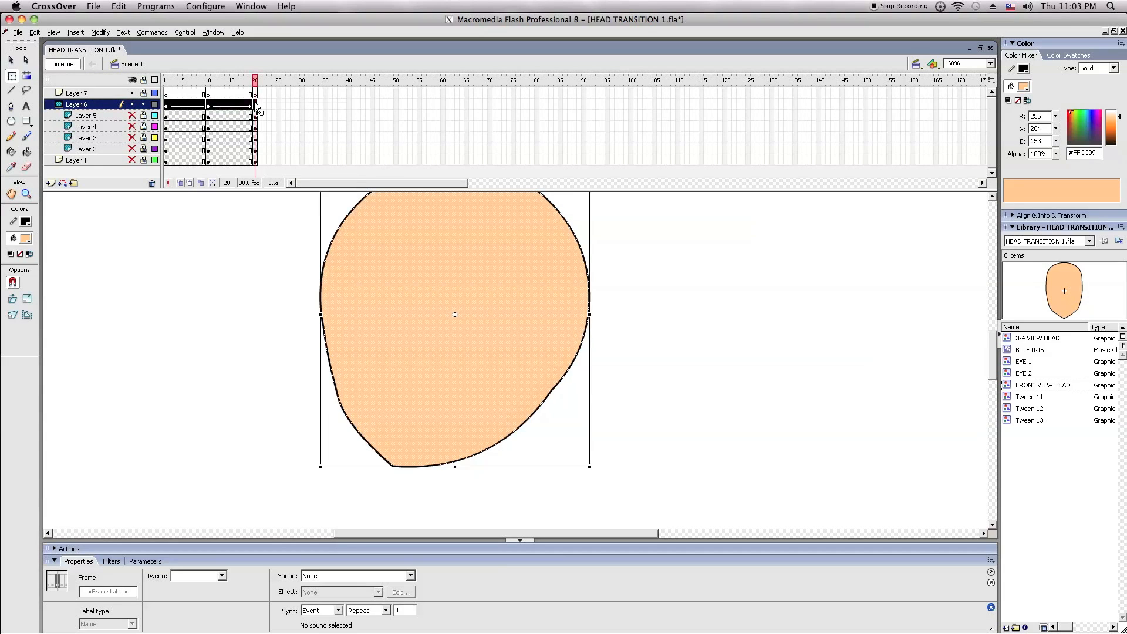
right_click(257, 108)
left_click(289, 213)
left_click_drag(166, 163, 258, 175)
right_click(246, 163)
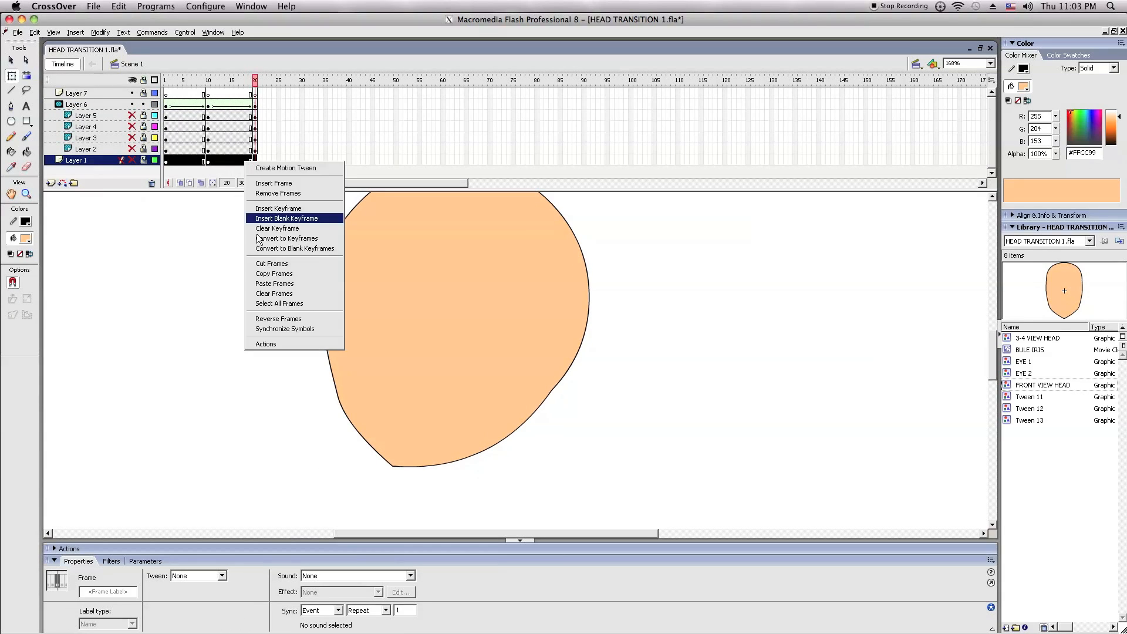
left_click(268, 285)
left_click(169, 253)
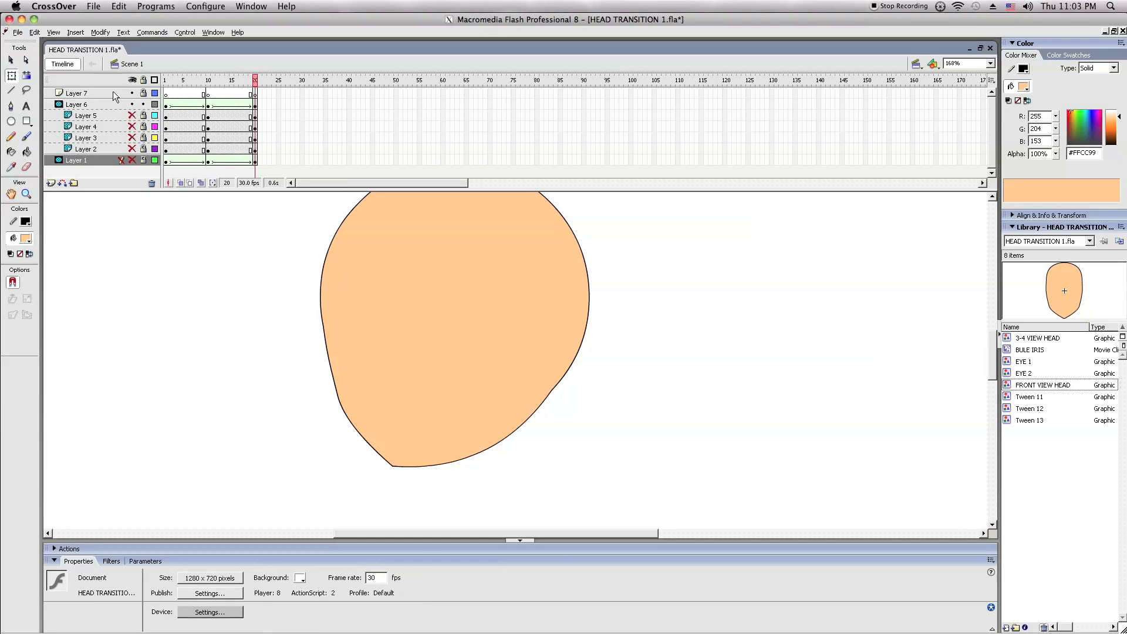
- Show Layers 1 to 5 with Layers 2 to 5 unlocked, and go to frame 10
mouse_move(133, 149)
left_mouse_down()
mouse_move(134, 116)
mouse_move(145, 151)
left_mouse_up()
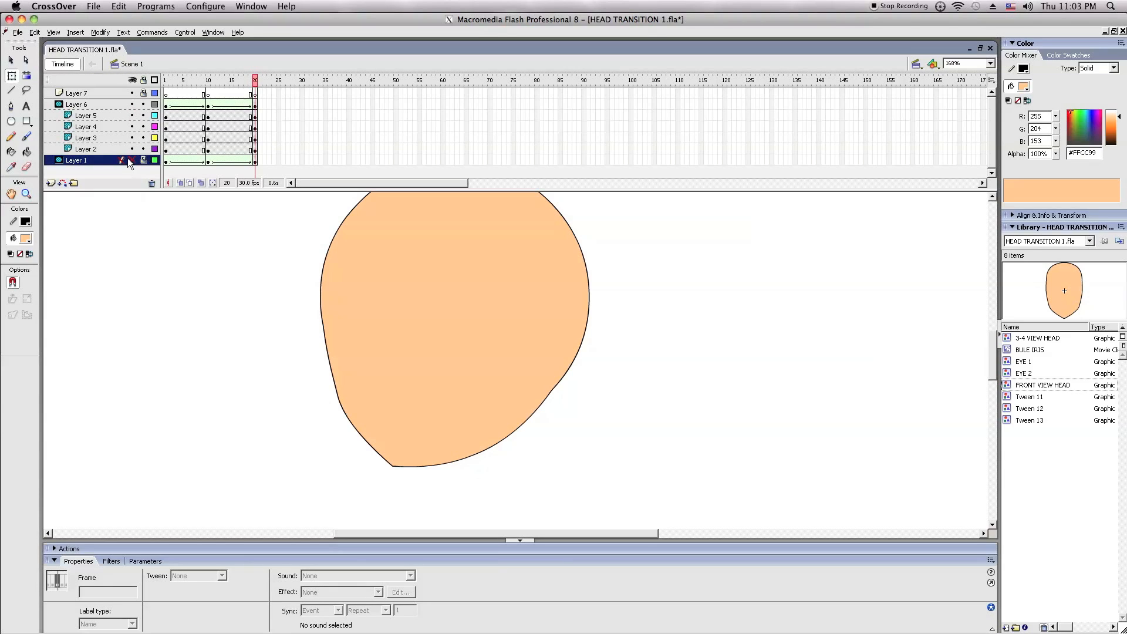
left_click(131, 159)
left_click(208, 81)
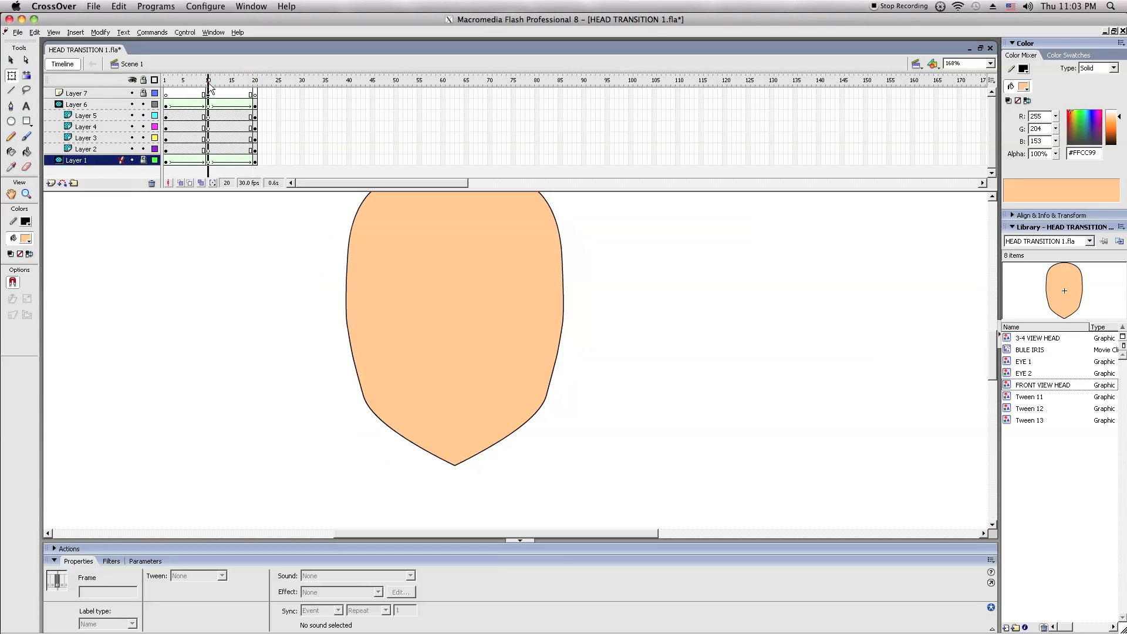
left_click(209, 94)
left_click(157, 245)
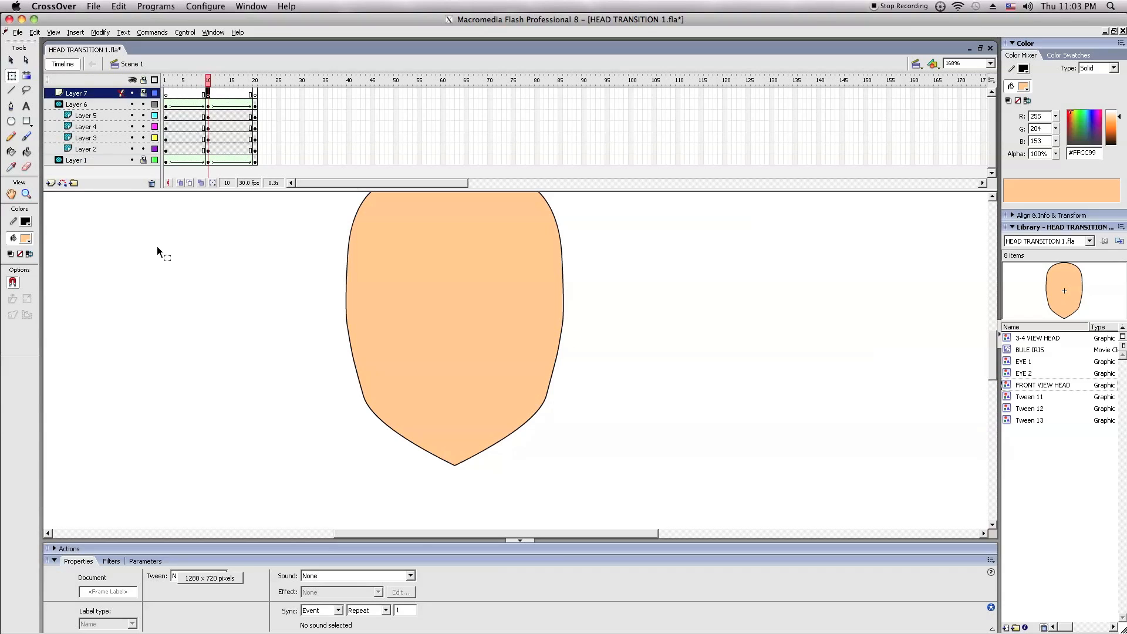
- Lock and hide mask Layer 6, and preview the face over the tweened head back to frame 2
left_click(144, 104)
left_click(132, 105)
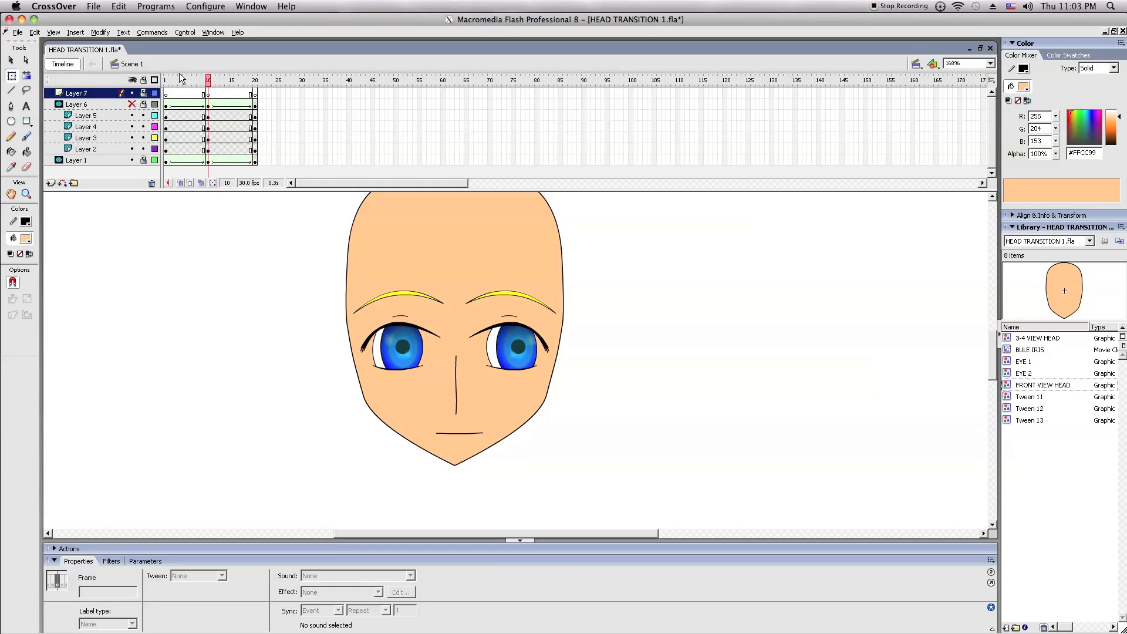
left_click_drag(181, 83, 172, 115)
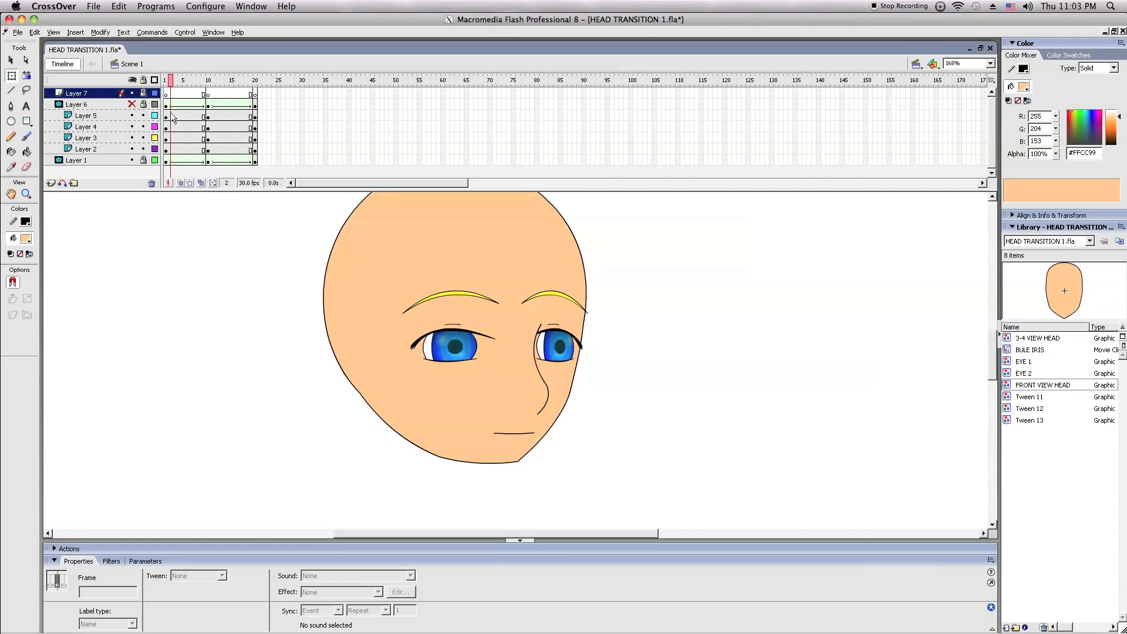
- Select frame 4 on eye Layers 2 and 3 and open the frame commands for it
left_click(188, 149)
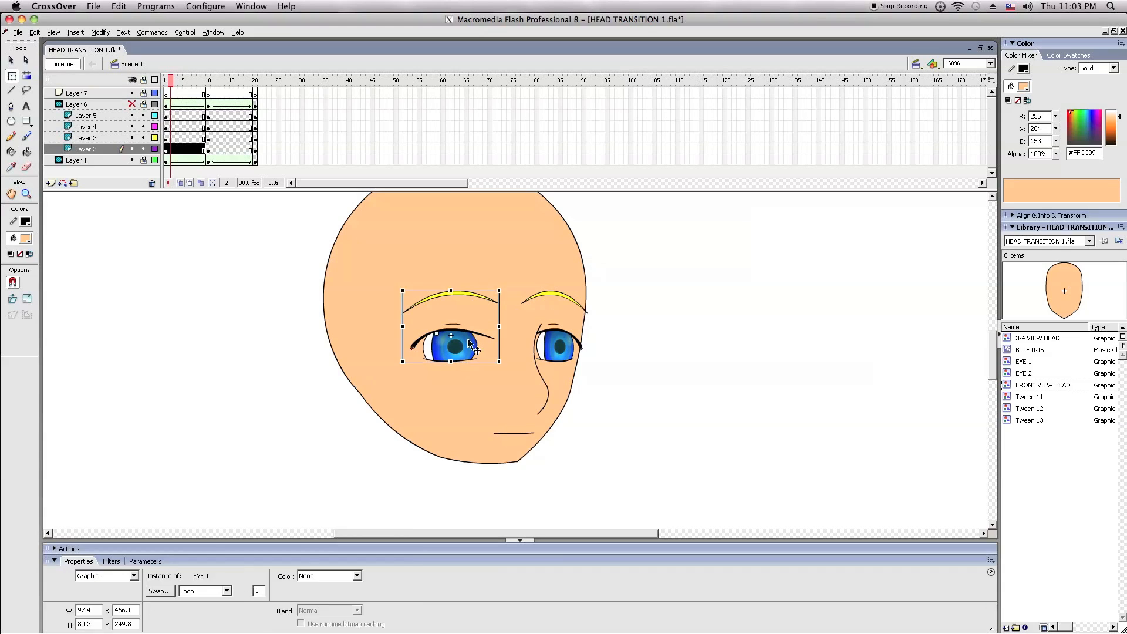
left_click(101, 298)
left_click(181, 151)
right_click(180, 149)
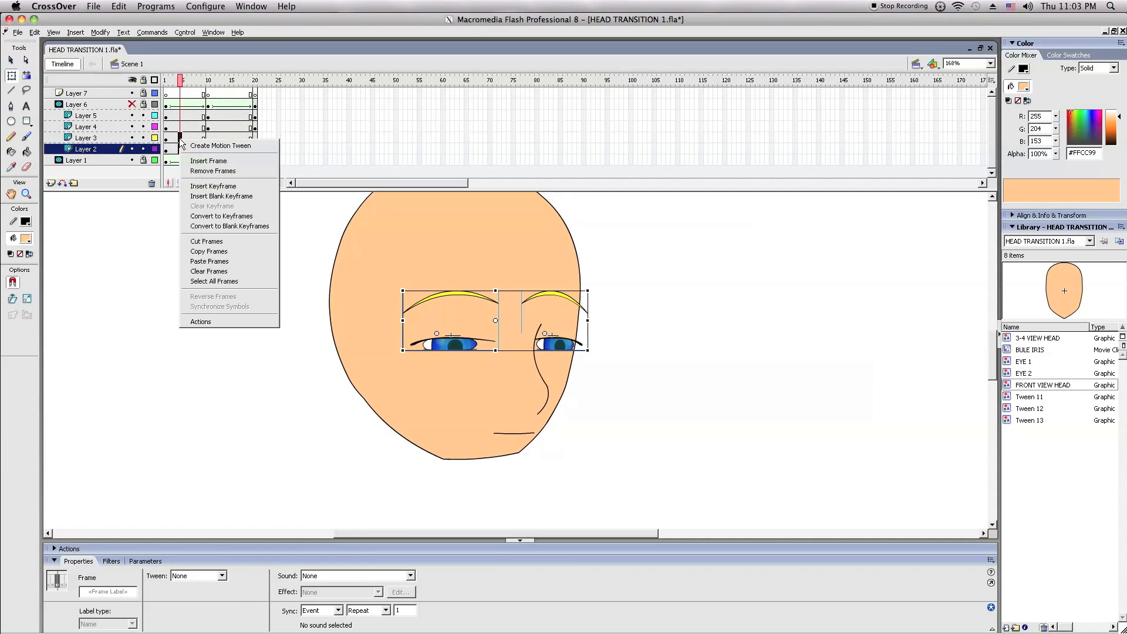
- Create motion tweens on Layers 2 and 3 between frames 1 and 10 and between frames 10 and 20
left_click(196, 146)
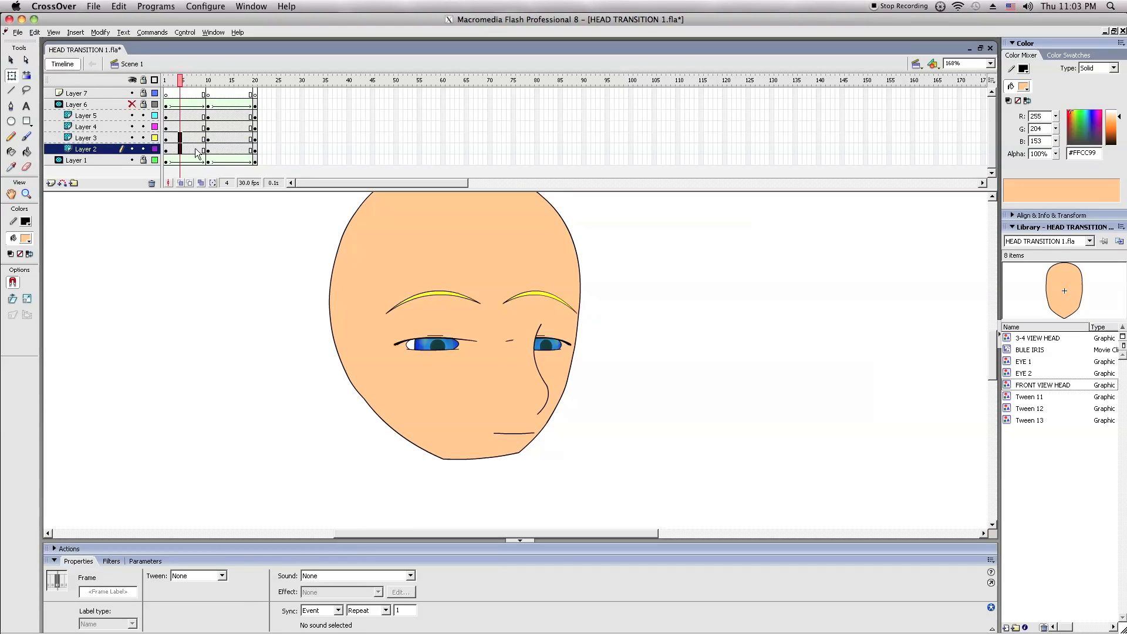
left_click(214, 211)
left_click(228, 150)
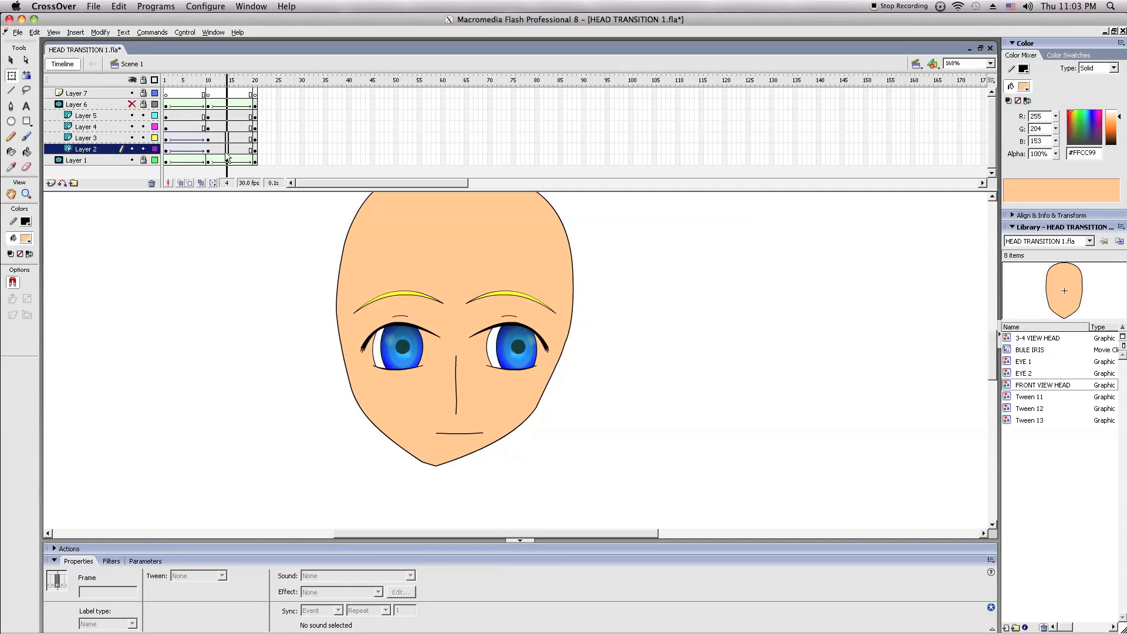
right_click(231, 154)
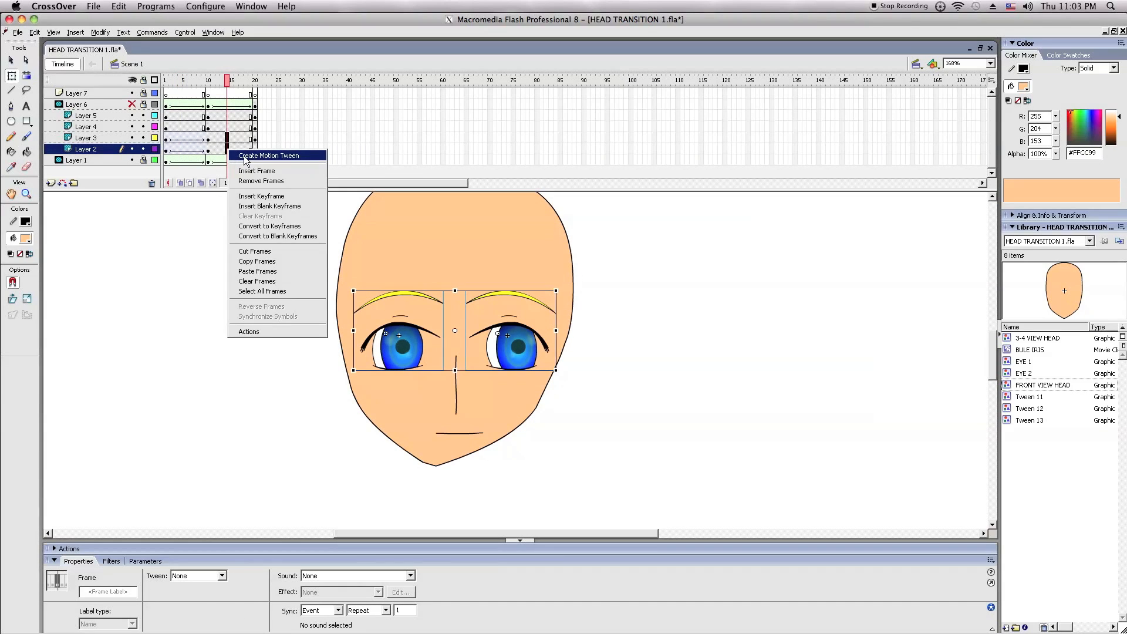
left_click(246, 157)
left_click(222, 171)
left_click_drag(222, 77, 157, 88)
left_click(203, 200)
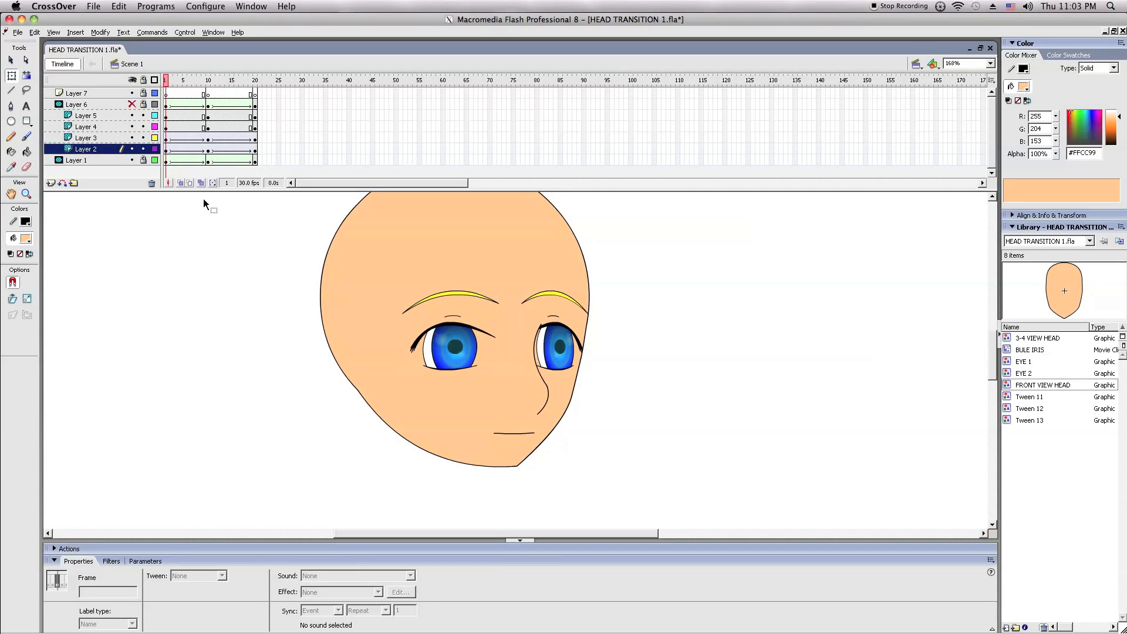
- Hide Layers 4 and 5 and scrub through to frame 20 to check the eye tweens
left_click_drag(165, 83, 190, 87)
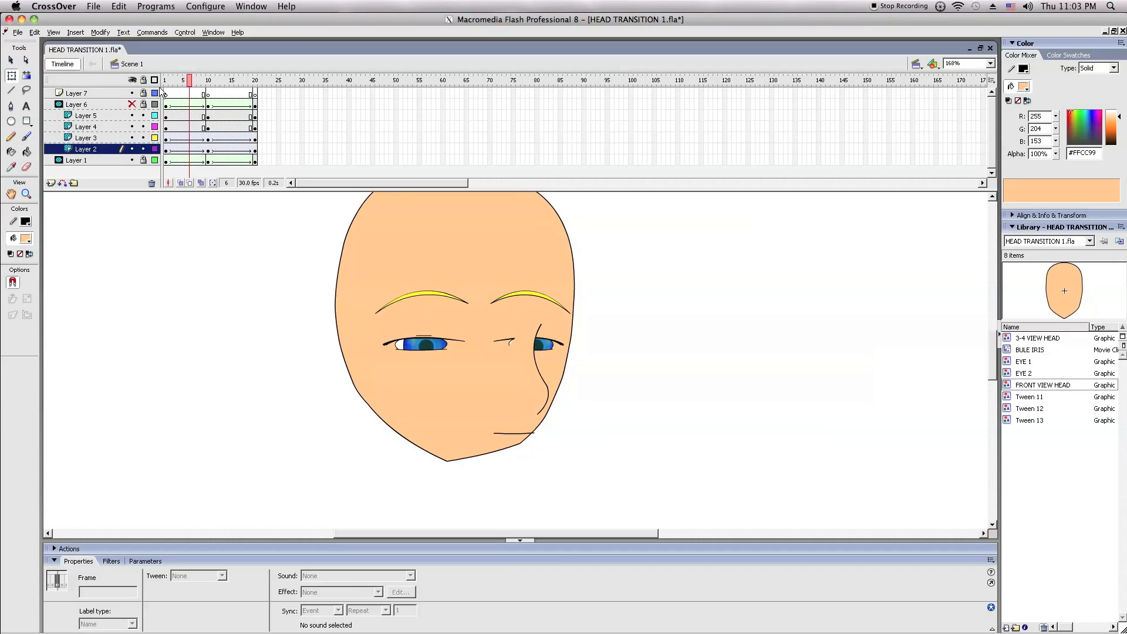
mouse_move(132, 126)
left_mouse_down()
mouse_move(133, 116)
mouse_move(142, 125)
left_mouse_up()
left_click_drag(194, 94, 157, 93)
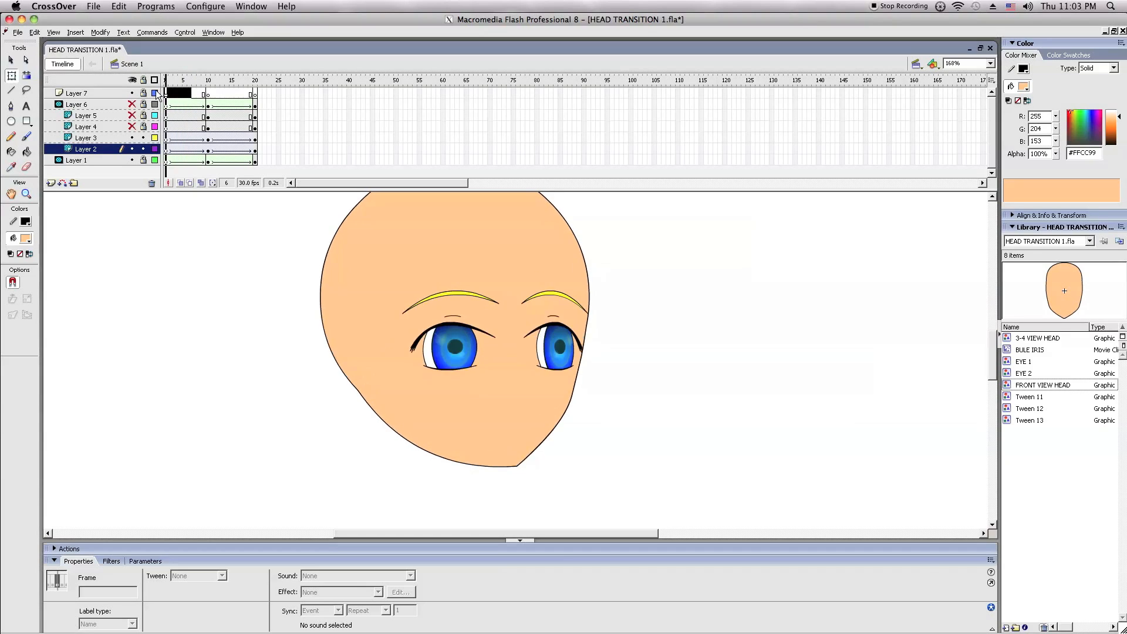
left_click(192, 92)
left_click_drag(192, 86, 208, 86)
left_click(213, 253)
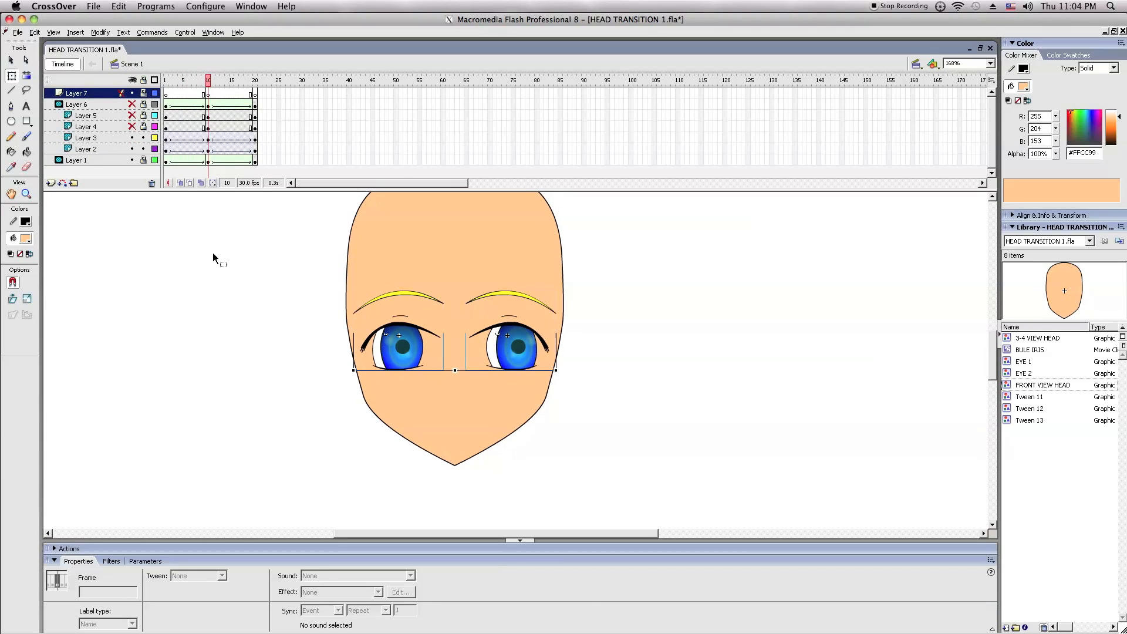
left_click_drag(211, 78, 258, 81)
left_click_drag(329, 82, 300, 102)
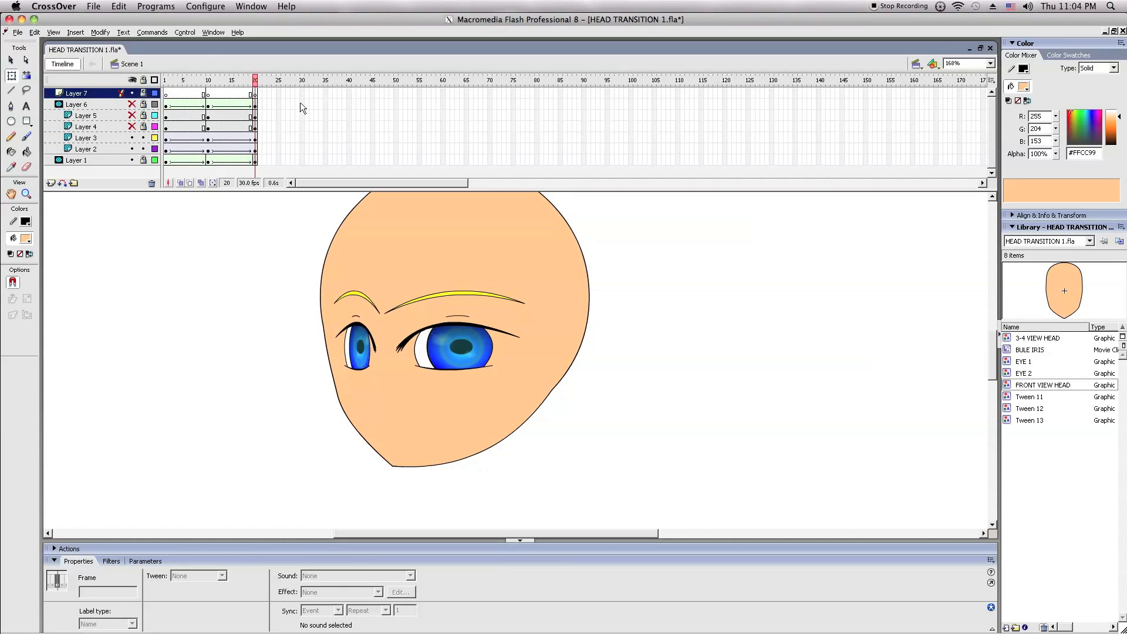
- Move the narrow EYE 2 instance at frame 20 from Layer 3 to Layer 2, pasting it in place
left_click(96, 142)
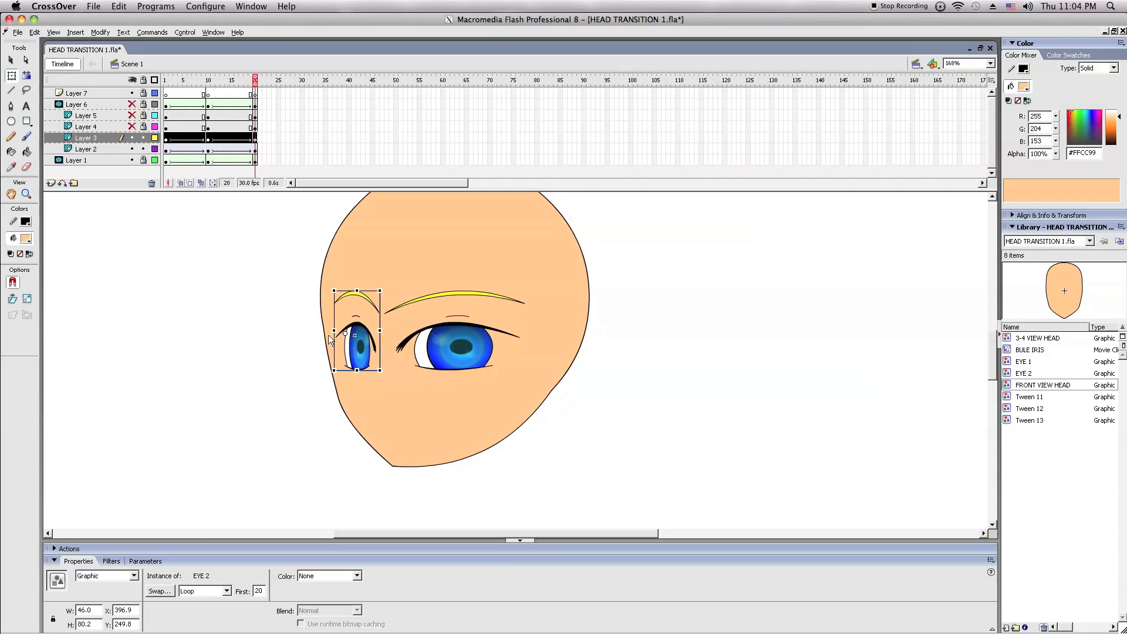
key("ctrl+x")
left_click(87, 149)
right_click(229, 318)
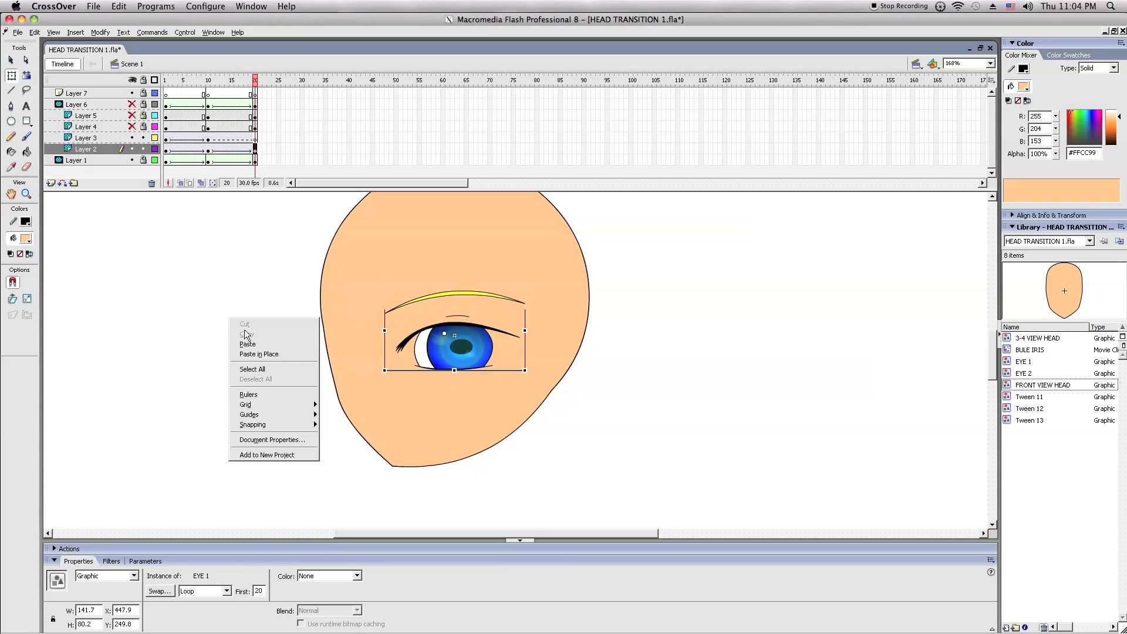
left_click(283, 356)
- Move the EYE 1 instance at frame 20 from Layer 2 to Layer 3, pasting it in place
left_click(429, 349)
key("ctrl+x")
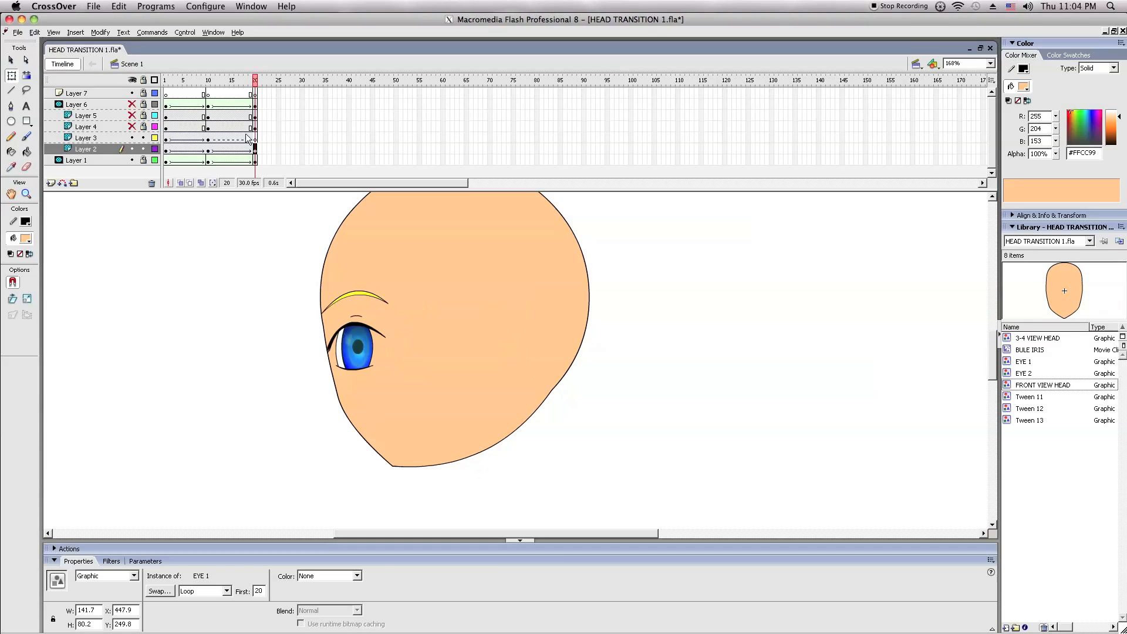
left_click(254, 138)
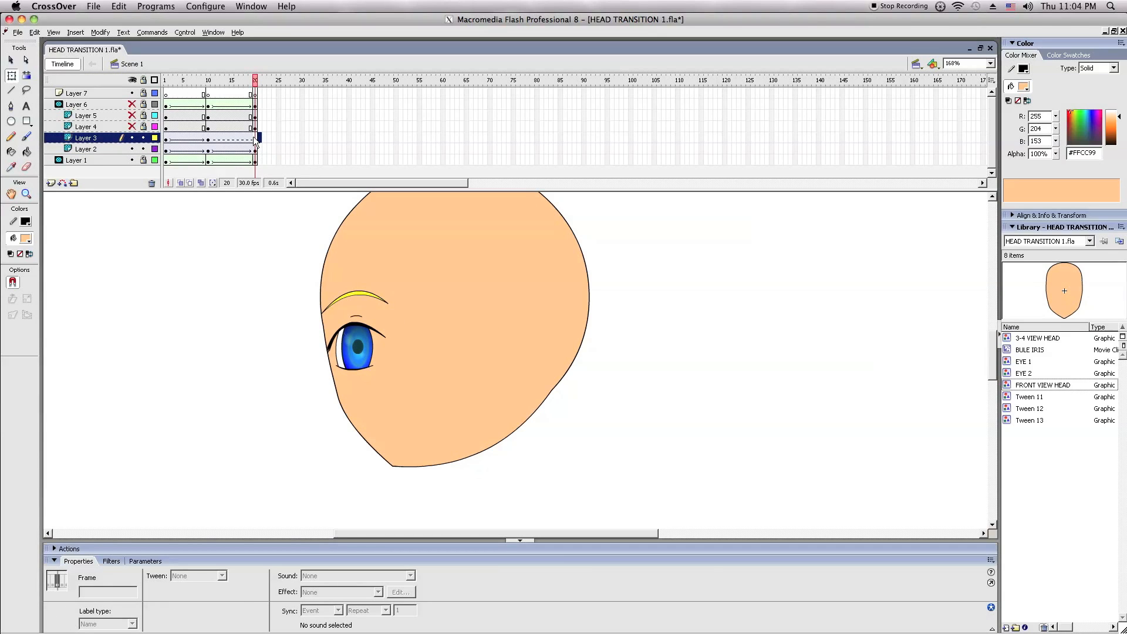
right_click(252, 307)
left_click(284, 340)
left_click(284, 338)
- Play and scrub the head turn between frames 1 and 20 to check the eye movement
left_click_drag(211, 81, 272, 84)
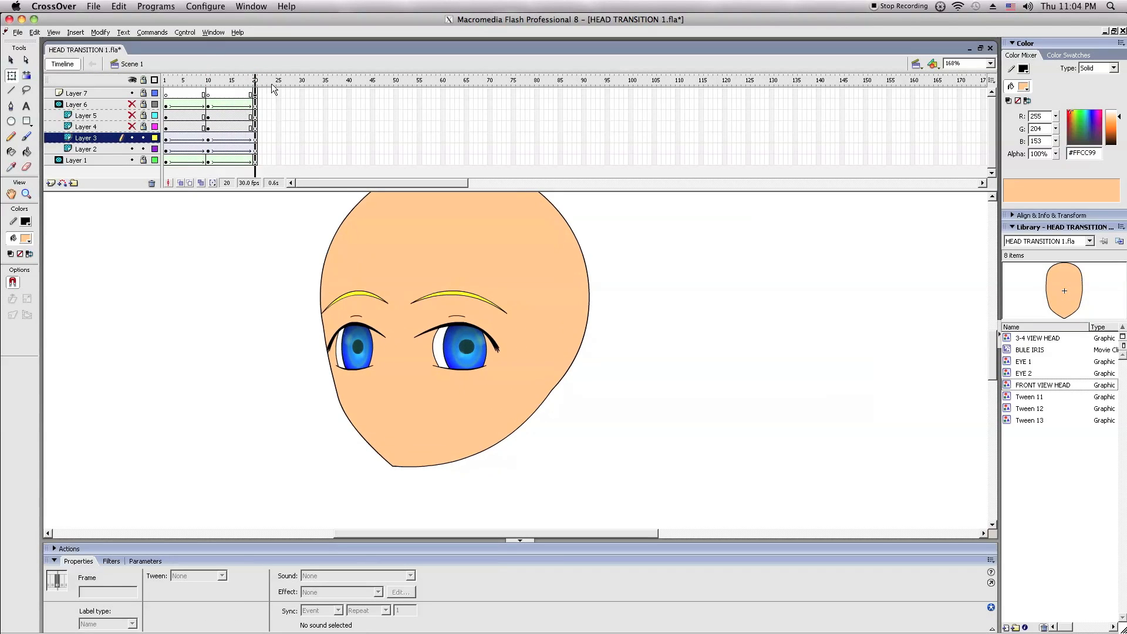
key("Return")
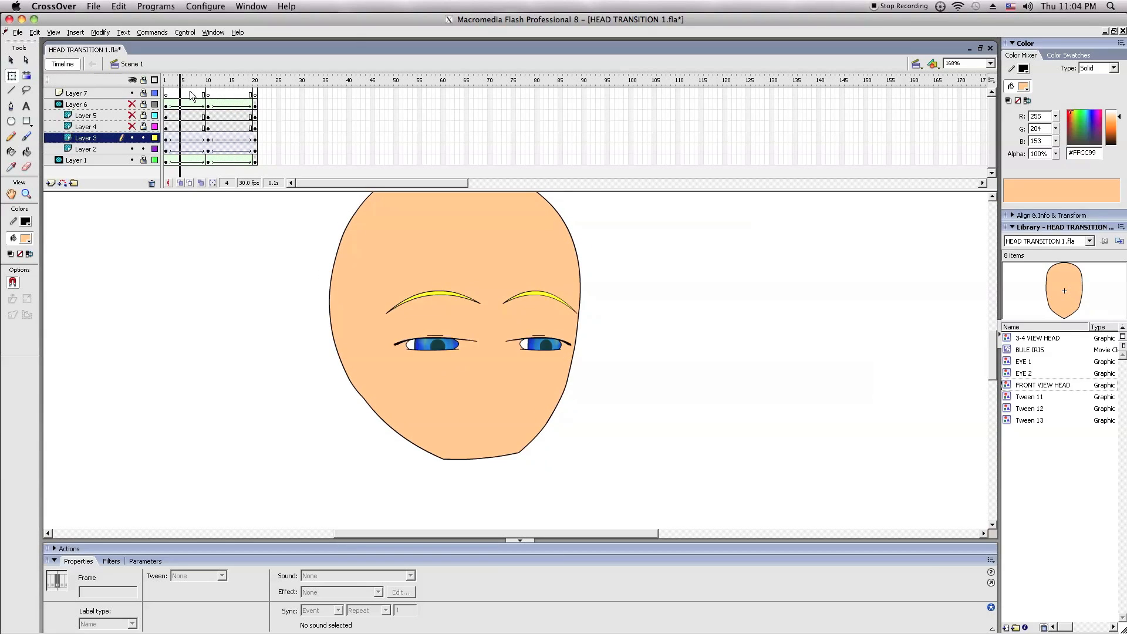
left_click(216, 88)
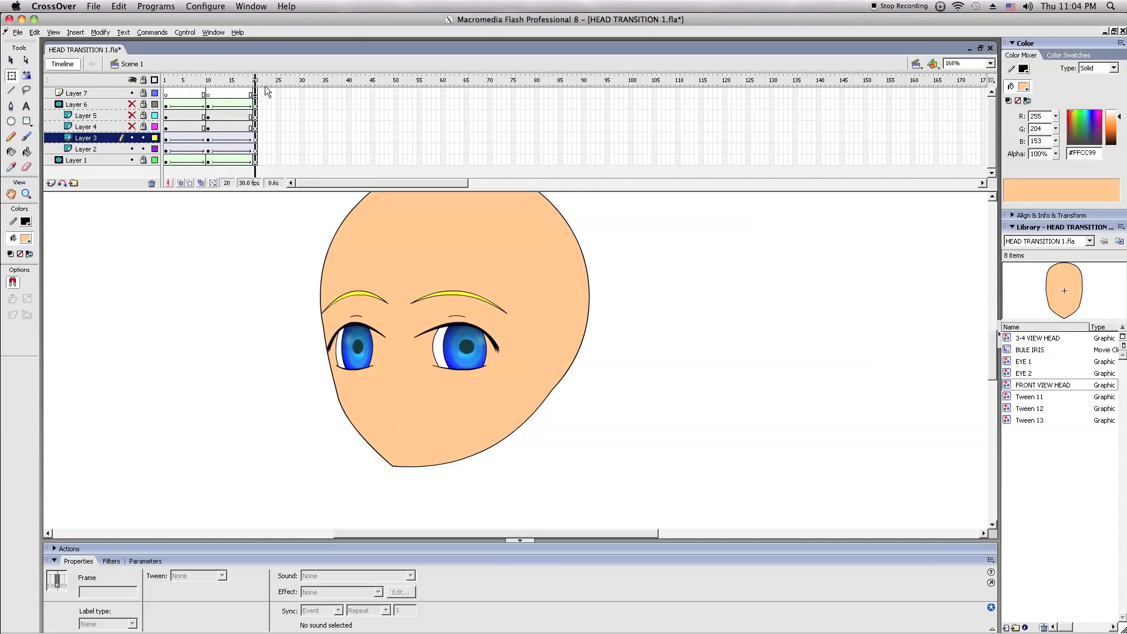
left_click_drag(198, 78, 135, 79)
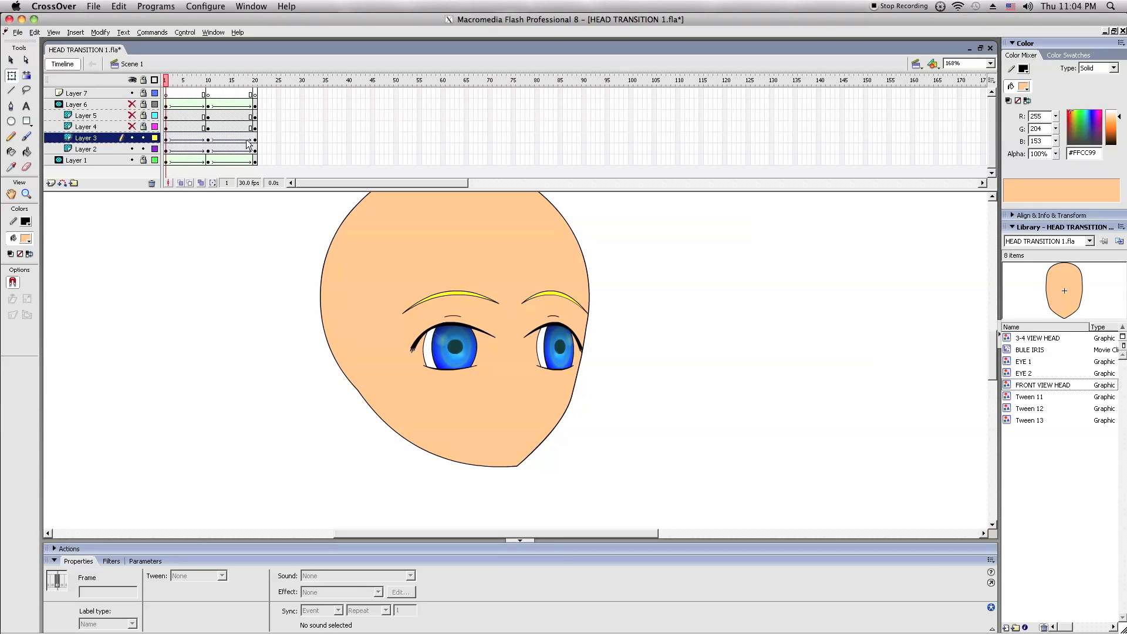
- Open the EYE 1 symbol, unlock its Layer 2 to inspect the iris, relock the layer and return to Scene 1
left_click(457, 345)
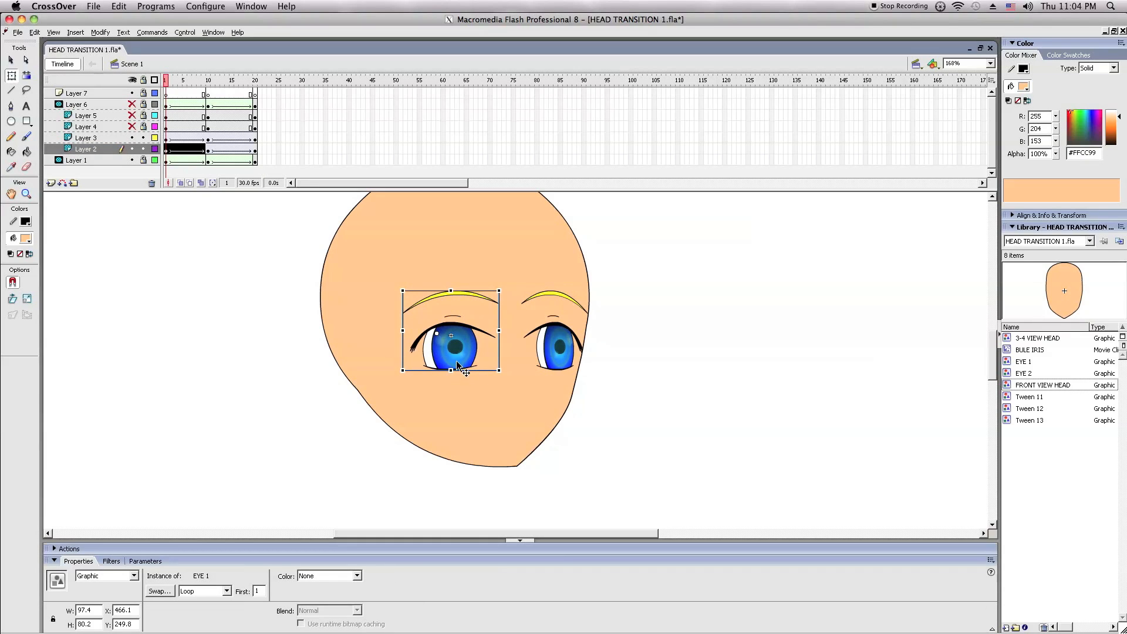
double_click(464, 365)
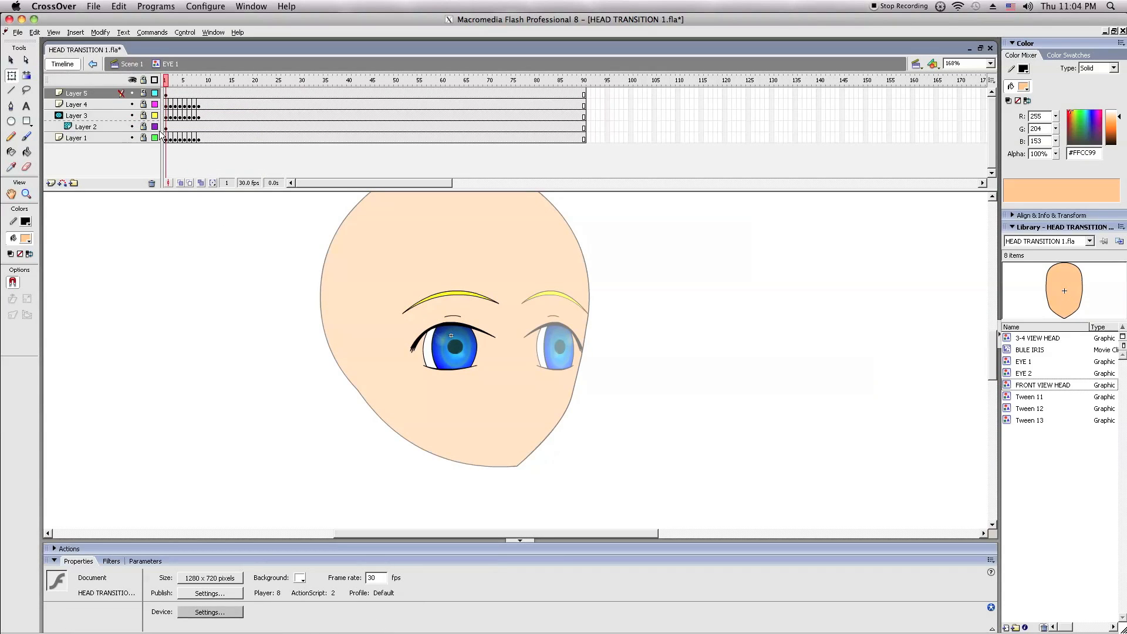
left_click(143, 127)
left_click(117, 128)
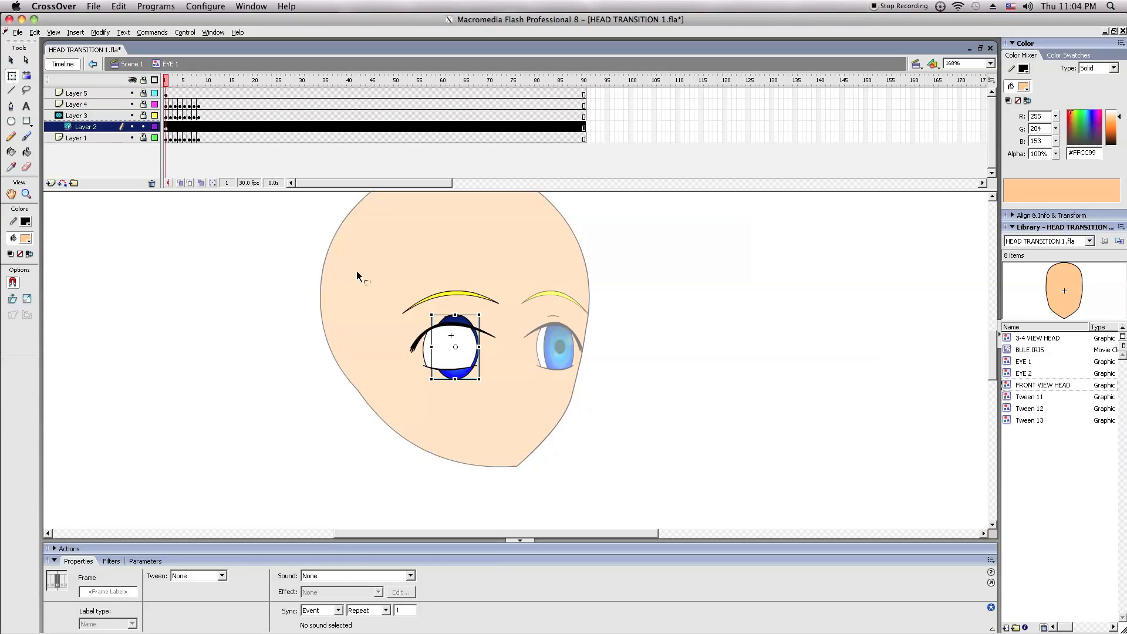
left_click(443, 361)
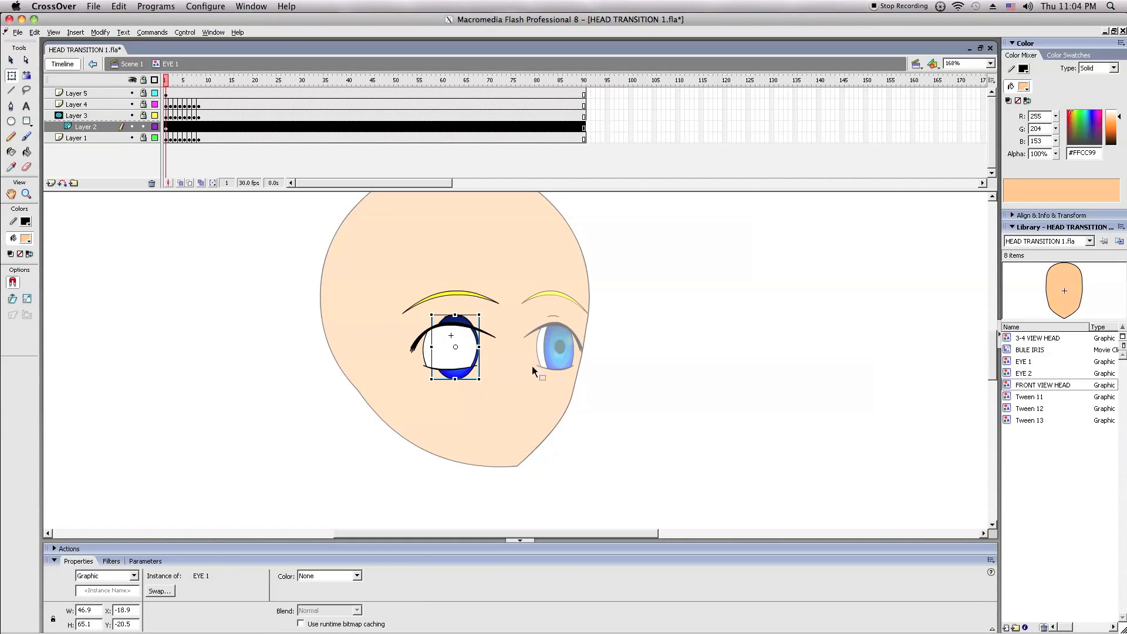
left_click(586, 370)
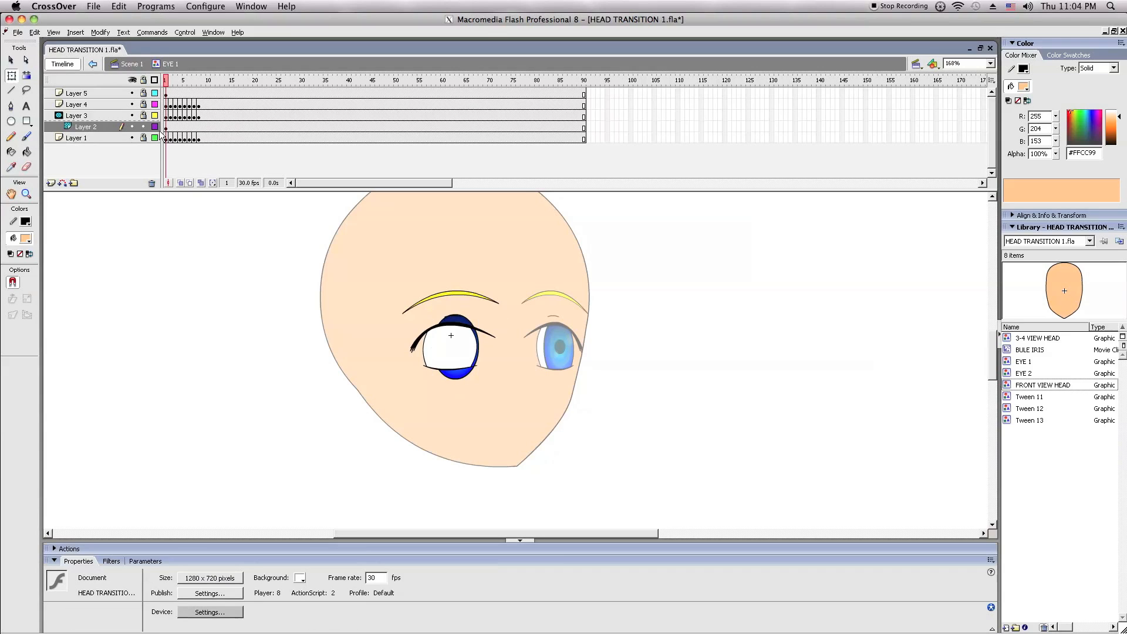
left_click(143, 127)
double_click(254, 380)
left_click(254, 380)
- Scrub from frame 1 through frame 10 to frame 20 to review the eyes in each head pose
left_click_drag(165, 82, 208, 82)
left_click_drag(610, 226, 753, 350)
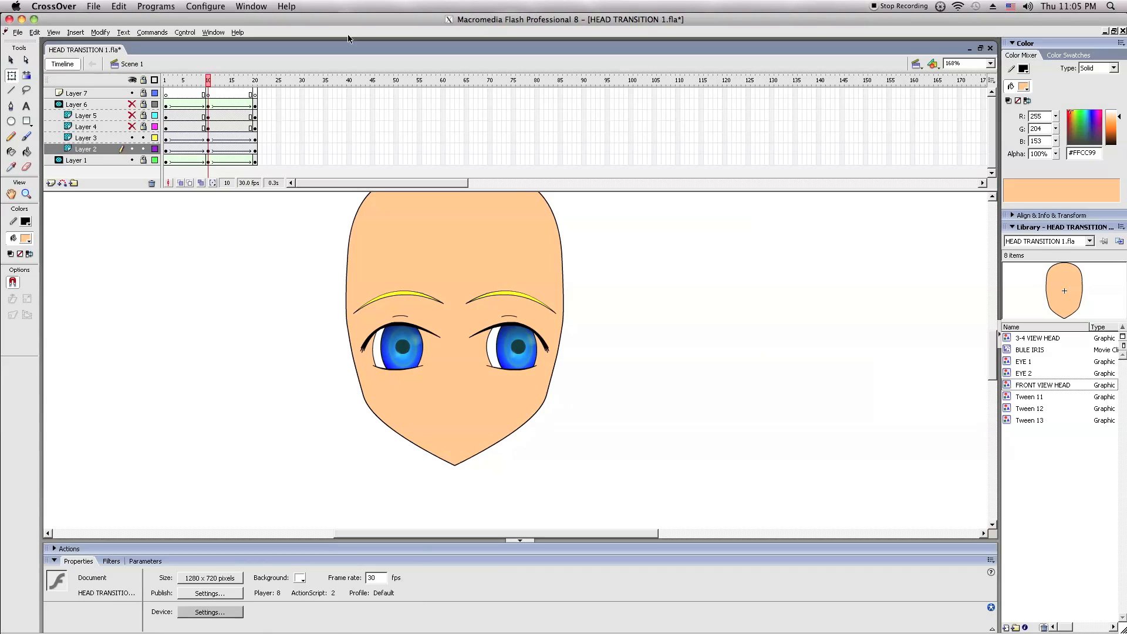
left_click_drag(209, 80, 290, 86)
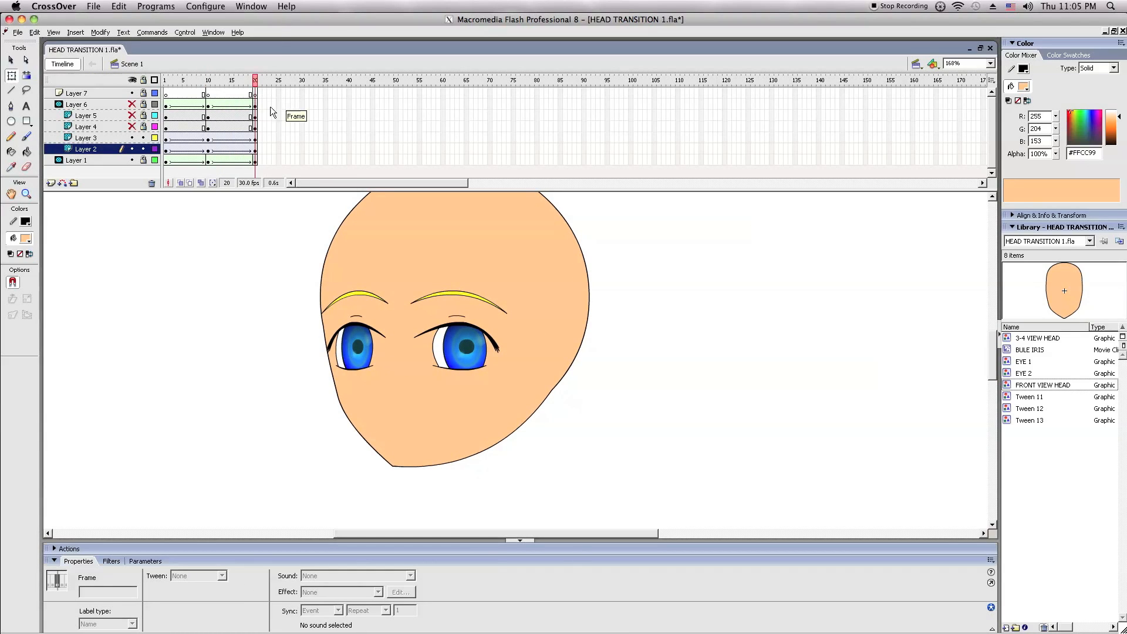
left_click(177, 227)
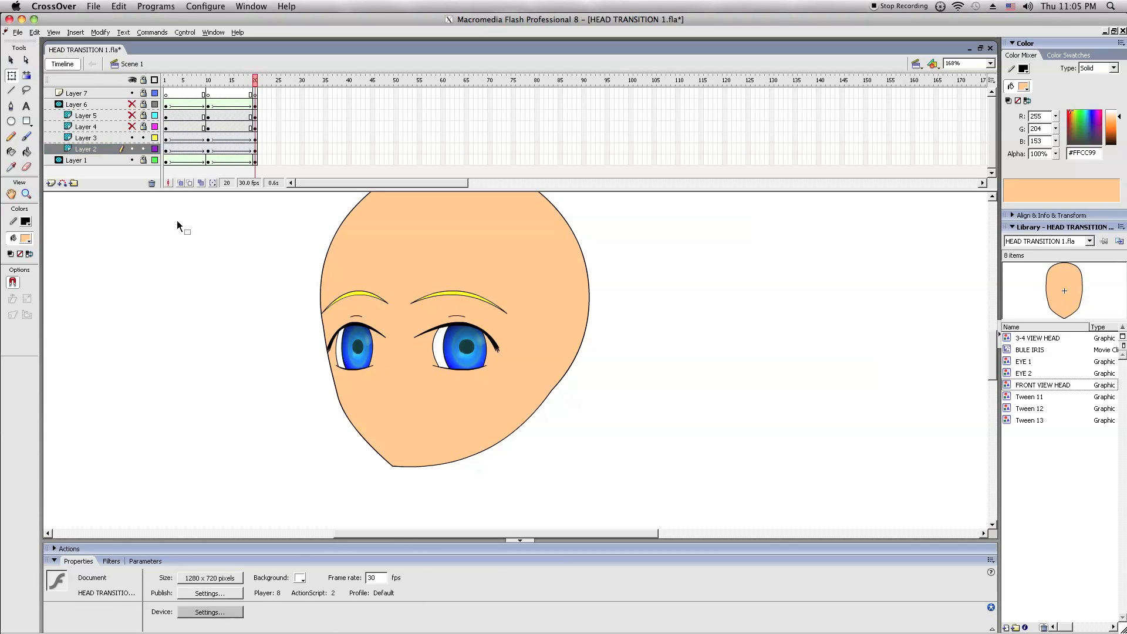
- Unlock Layers 4 and 5, show Layer 5, and create a motion tween for its mouth between frames 1 and 10
left_click(132, 126)
left_click(133, 126)
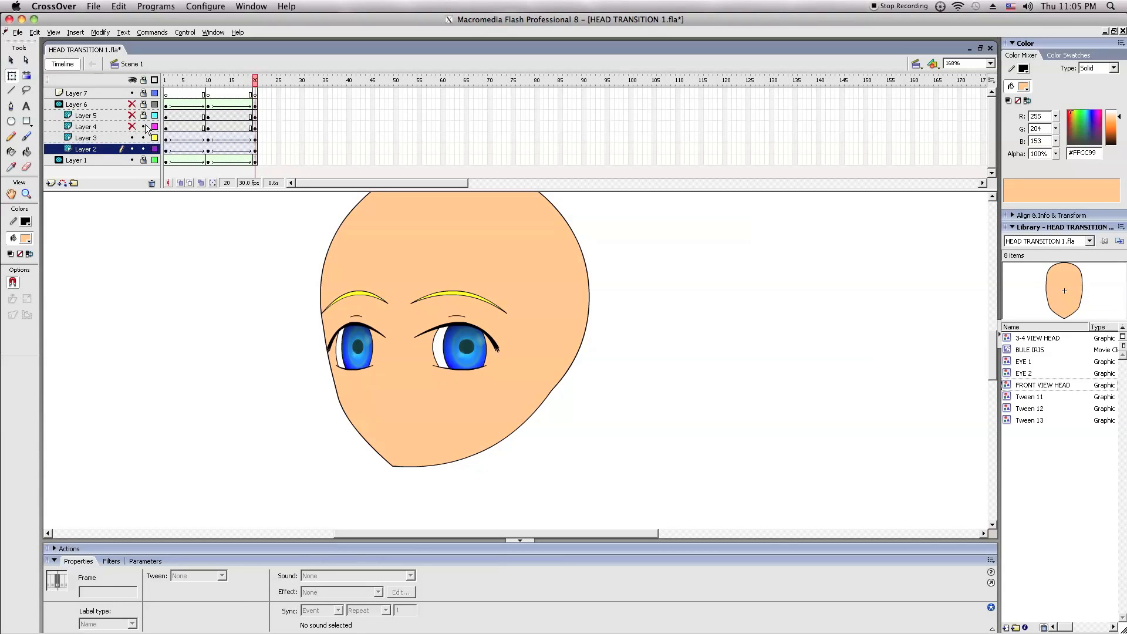
left_click(132, 115)
left_click(175, 116)
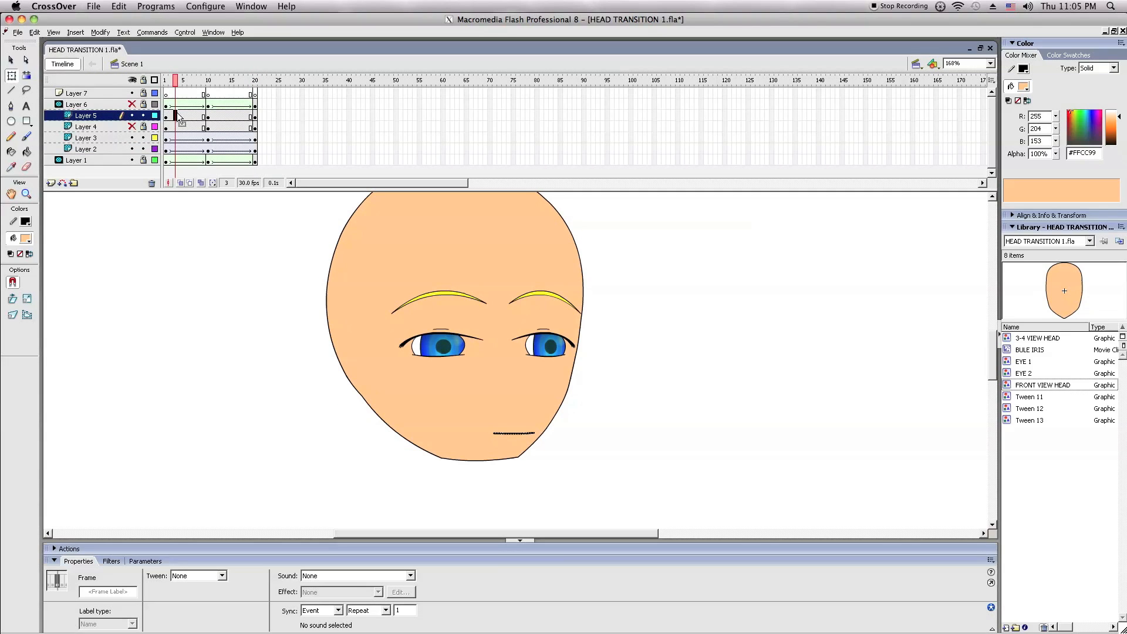
right_click(177, 115)
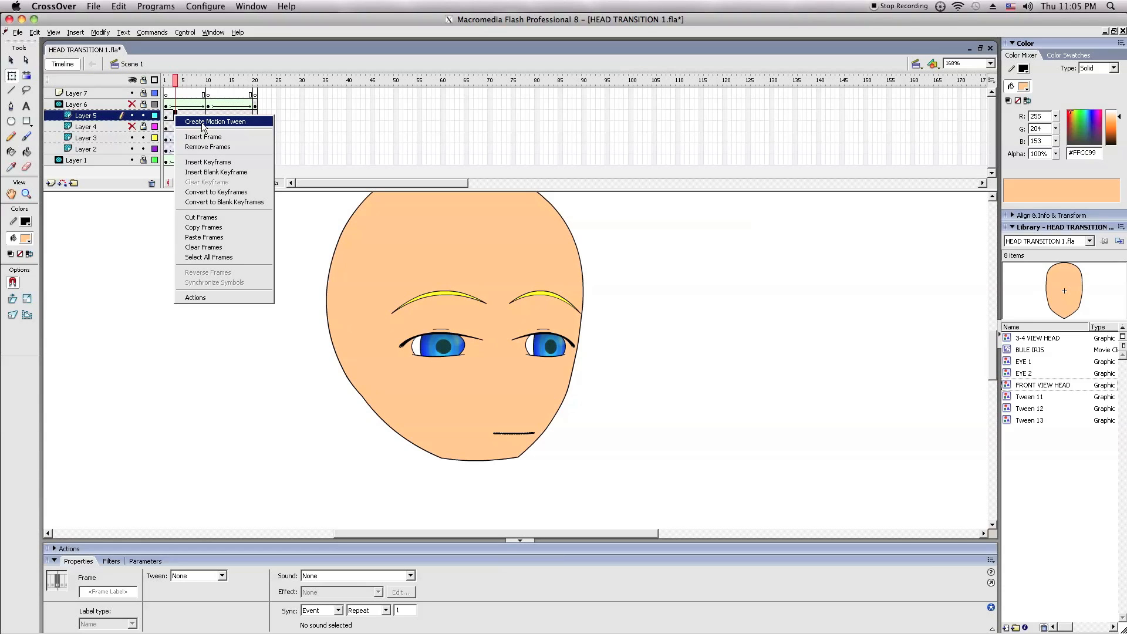
left_click(202, 123)
left_click(250, 227)
- Create a motion tween for the mouth on Layer 5 between frames 10 and 20 and check it up to frame 20
right_click(218, 116)
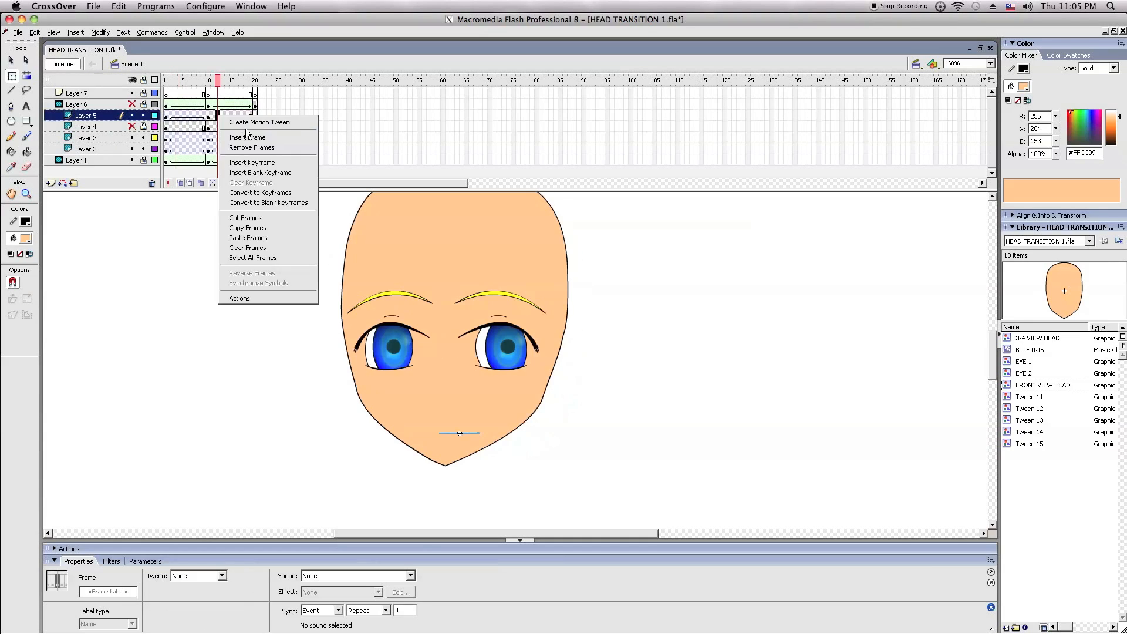
left_click(241, 115)
left_click(242, 221)
left_click_drag(216, 83, 255, 87)
left_click(221, 241)
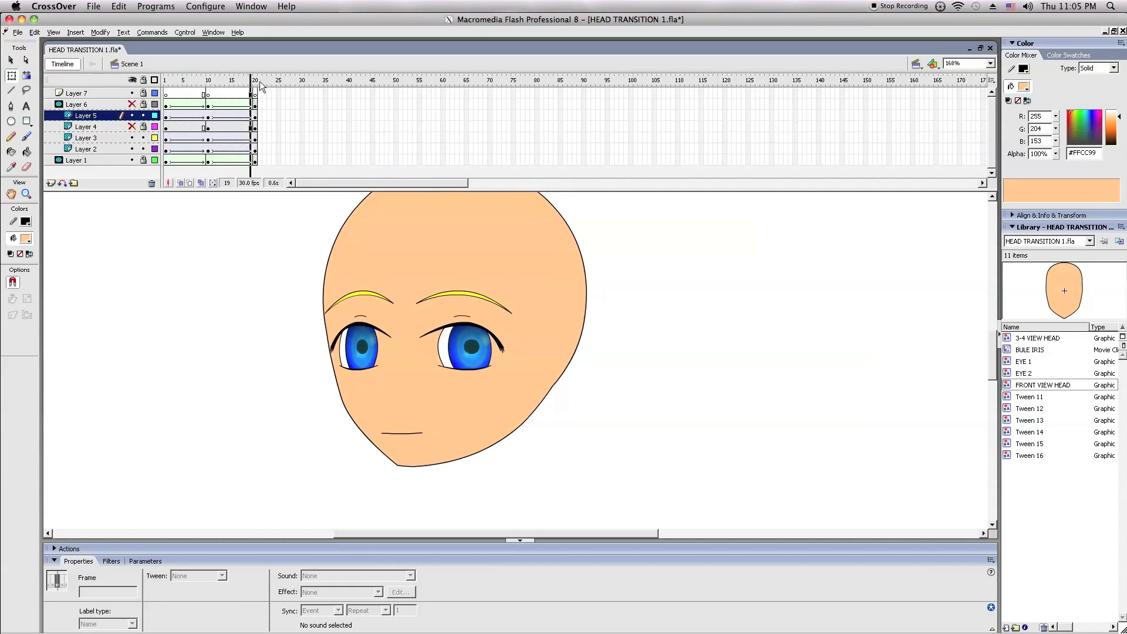
left_click(247, 233)
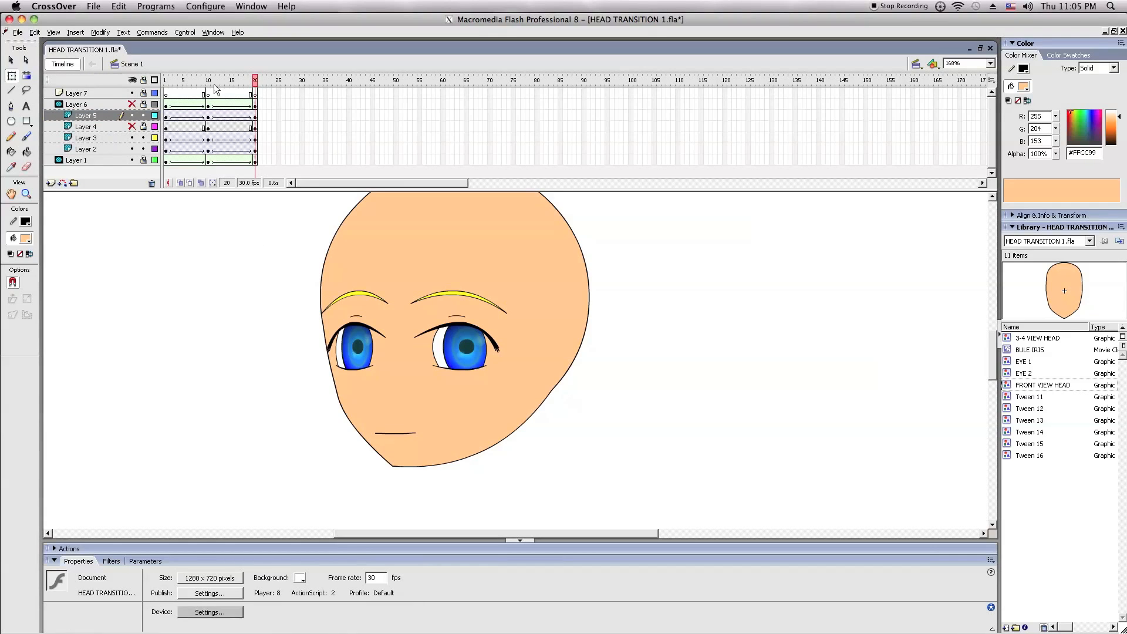
- Stretch the mouth on Layer 5 slightly wider at frame 10 with Free Transform and scrub the timeline to check it
left_click(208, 115)
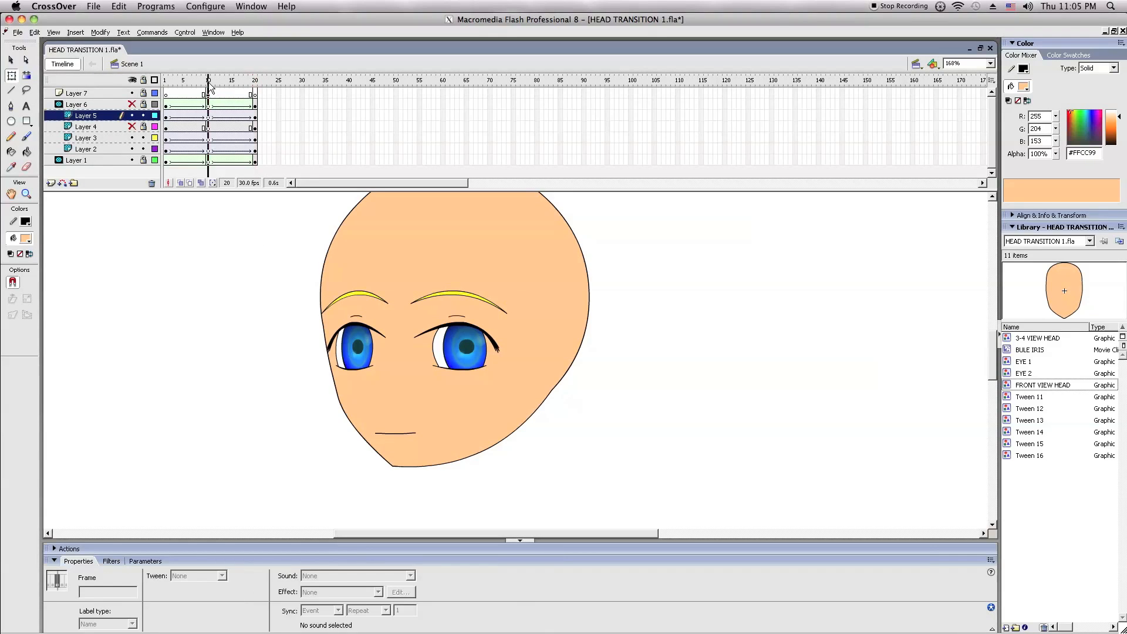
left_click(11, 75)
left_click_drag(481, 434, 487, 434)
left_click(541, 447)
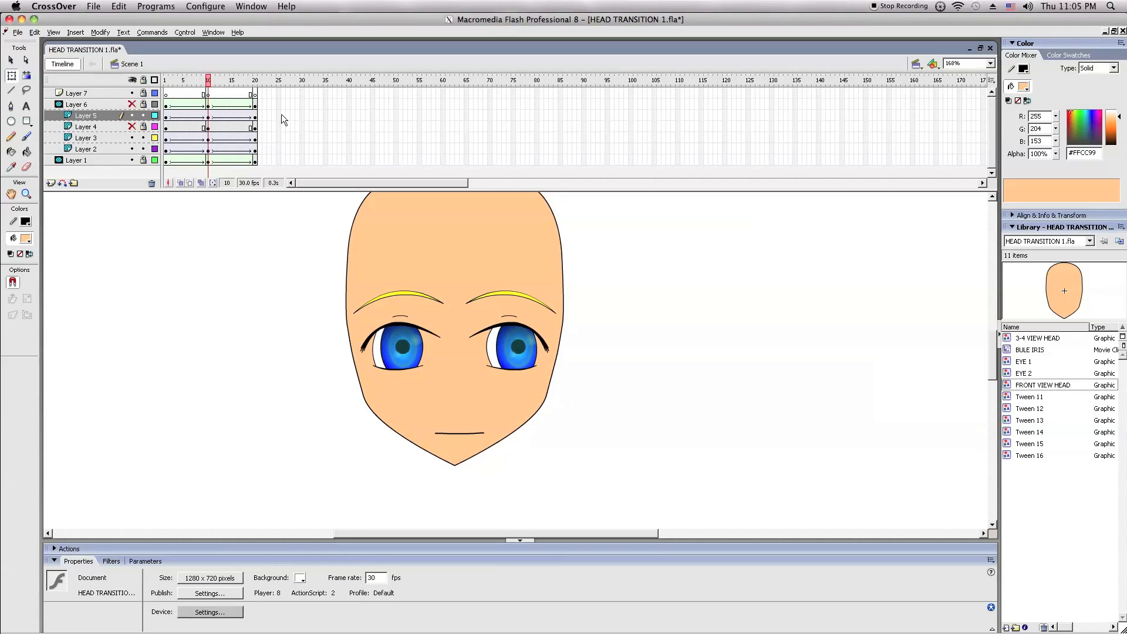
left_click_drag(204, 83, 329, 95)
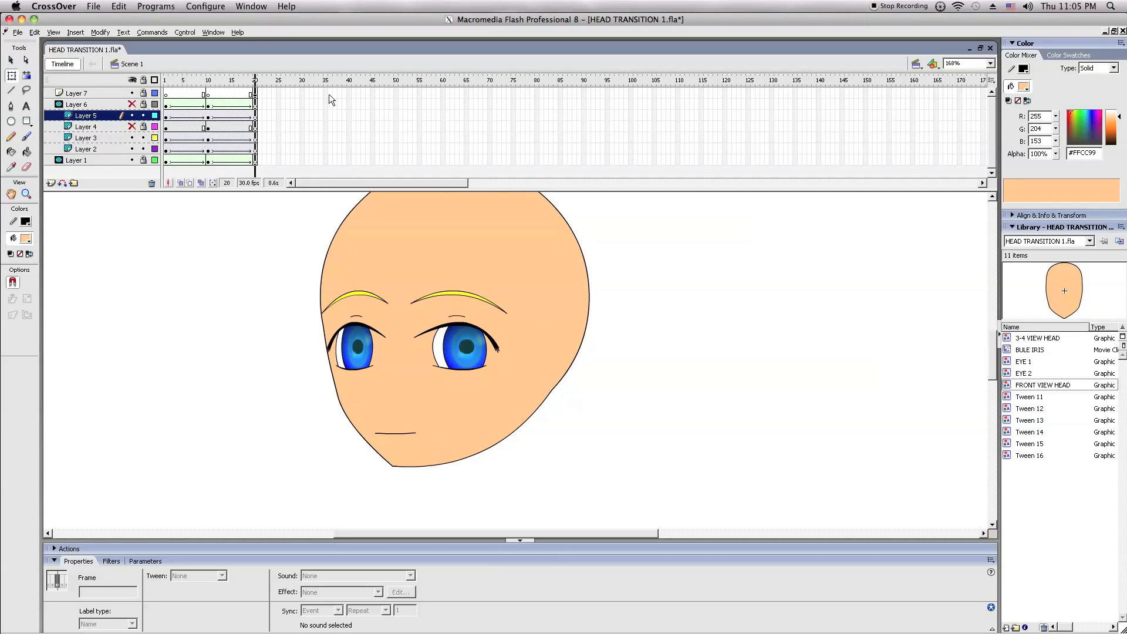
left_click_drag(262, 108, 154, 119)
- Turn on Edit Multiple Frames and extend its range from frame 1 to frame 20
left_click(201, 183)
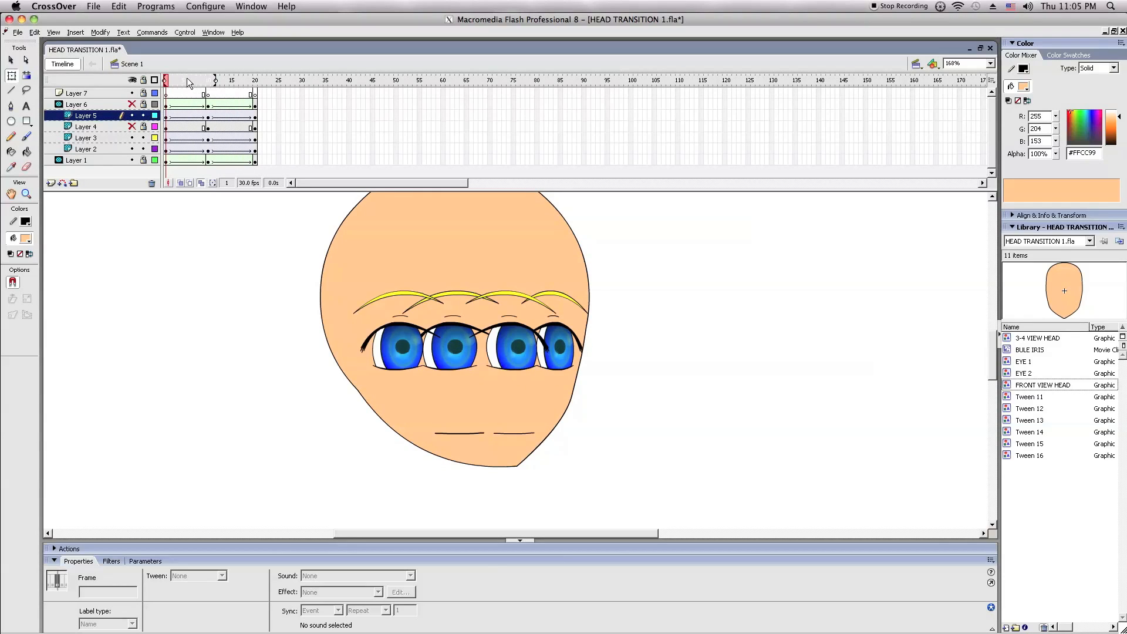
left_click_drag(216, 83, 268, 82)
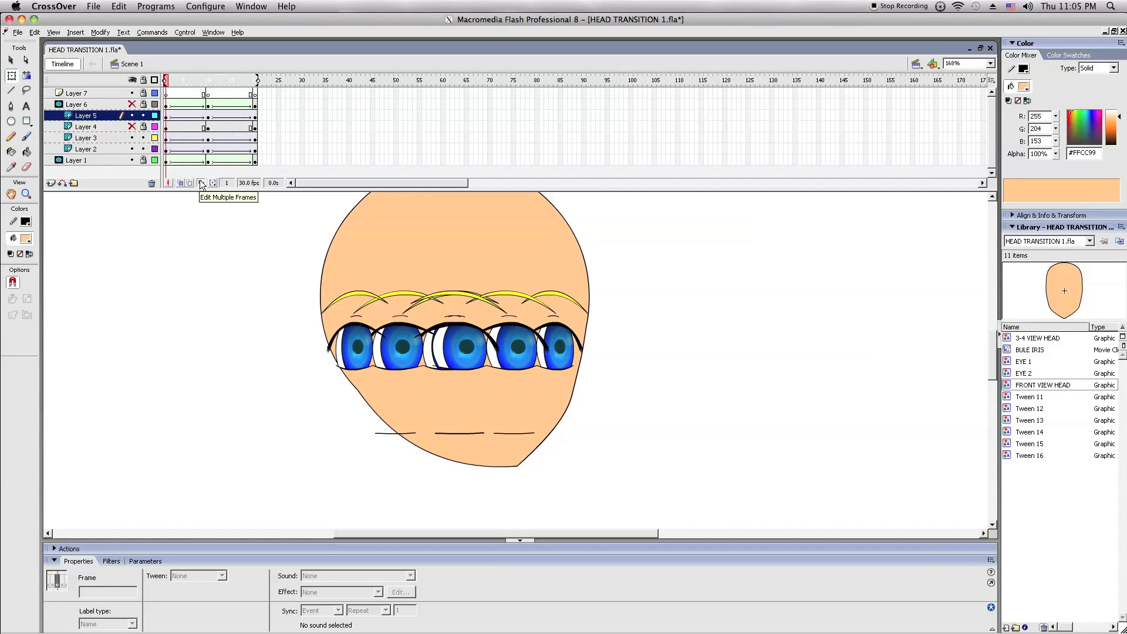
- With the eye layers locked, select all the mouths on Layer 5, nudge them up slightly, and lock the layer
right_click(213, 355)
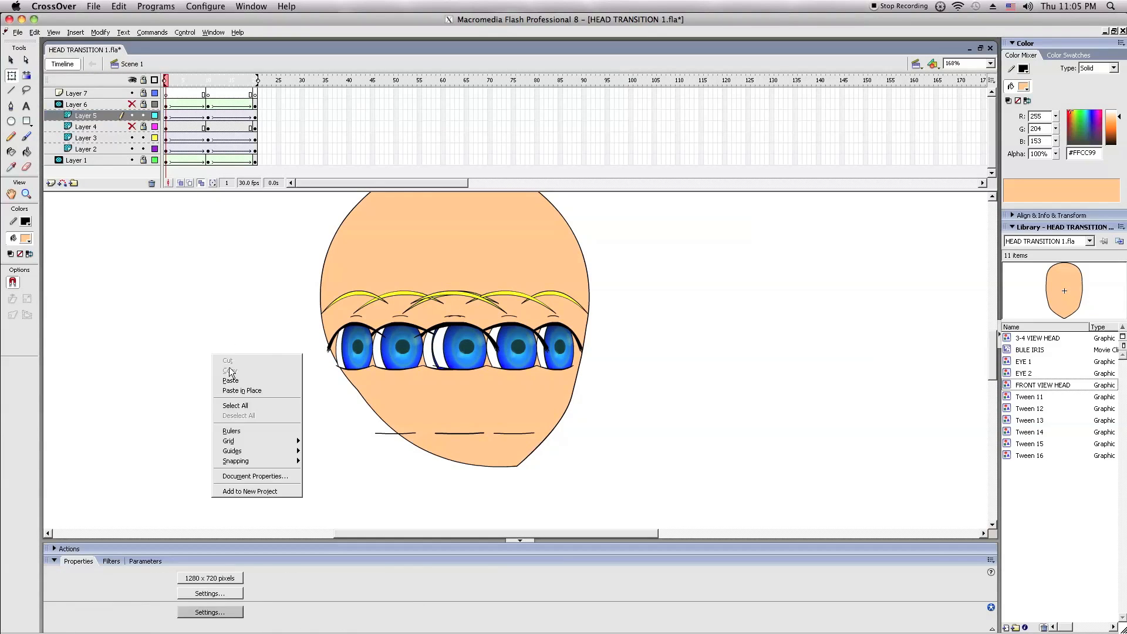
left_click(246, 407)
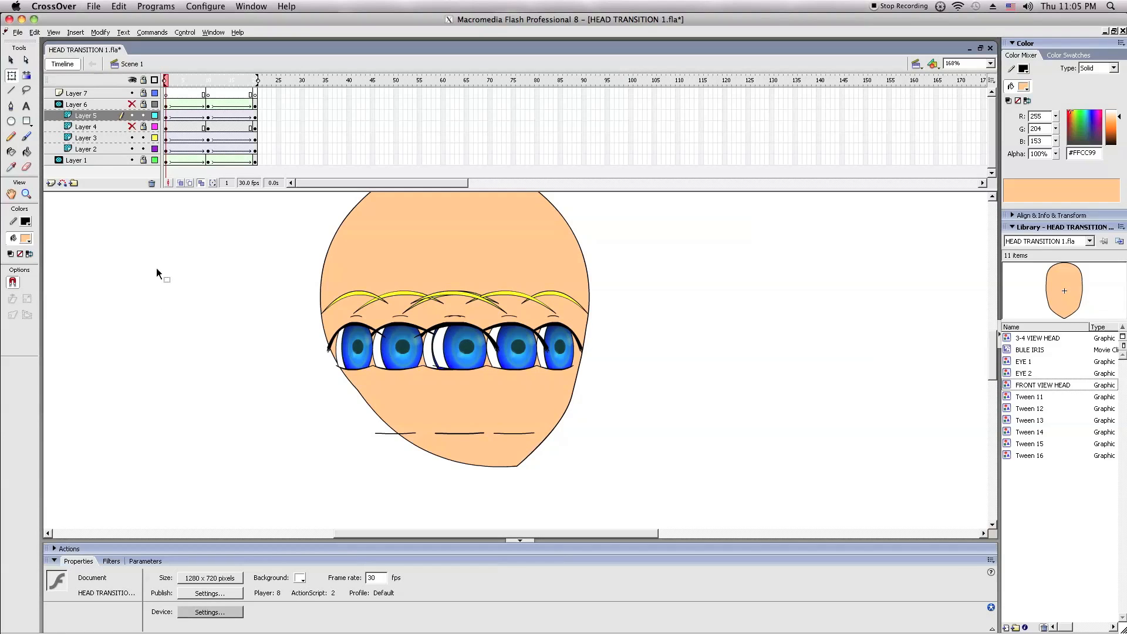
right_click(252, 347)
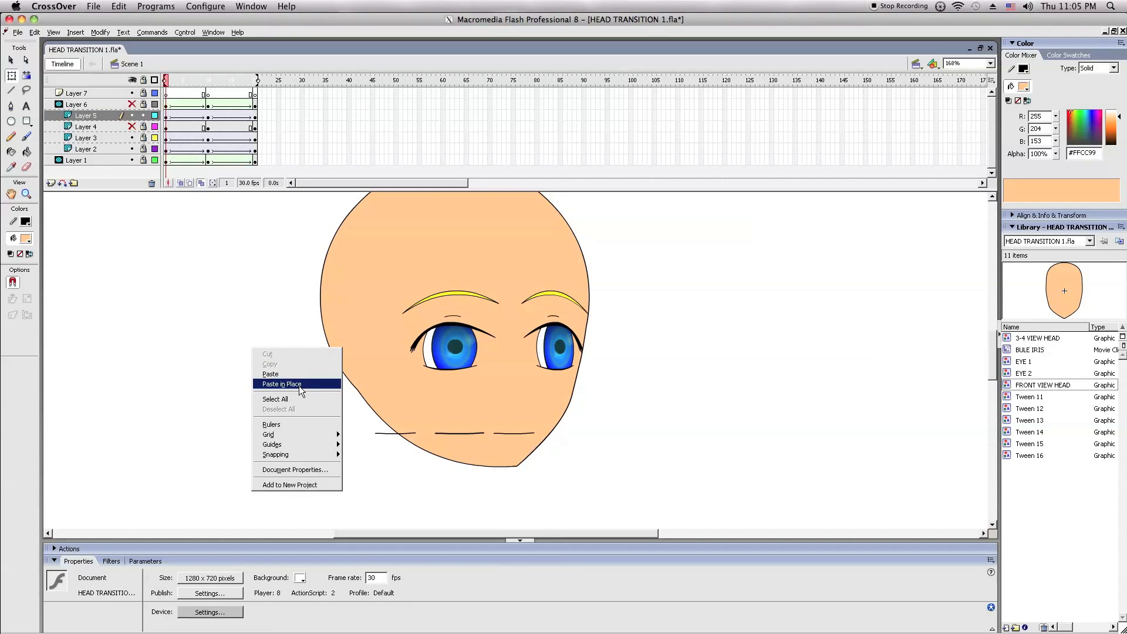
left_click(298, 387)
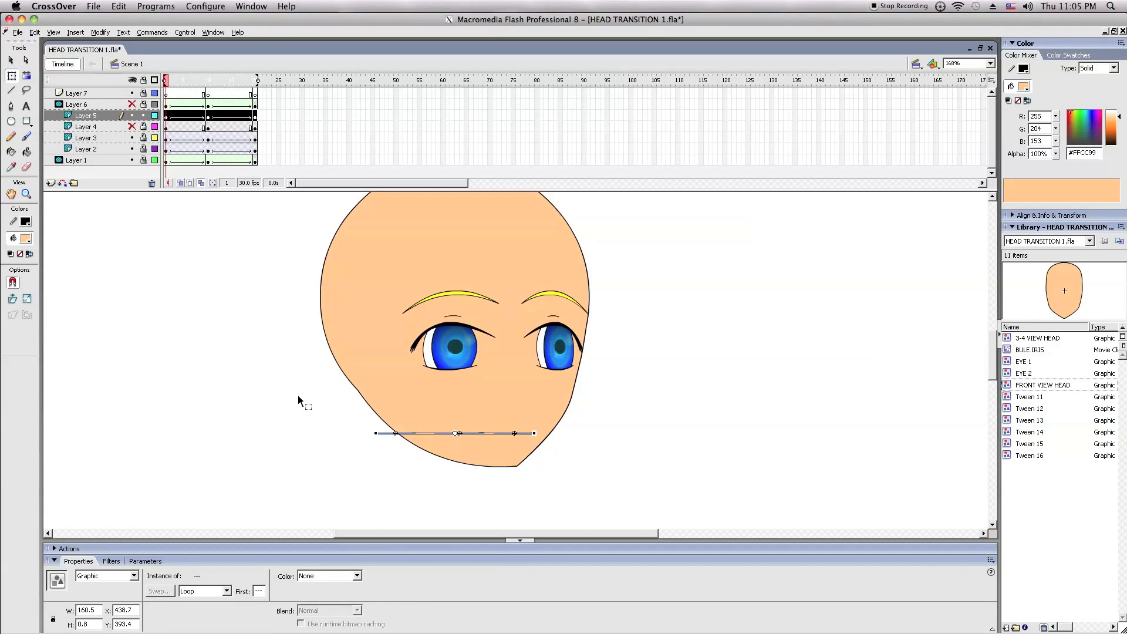
key("Up")
left_click(274, 376)
left_click(143, 116)
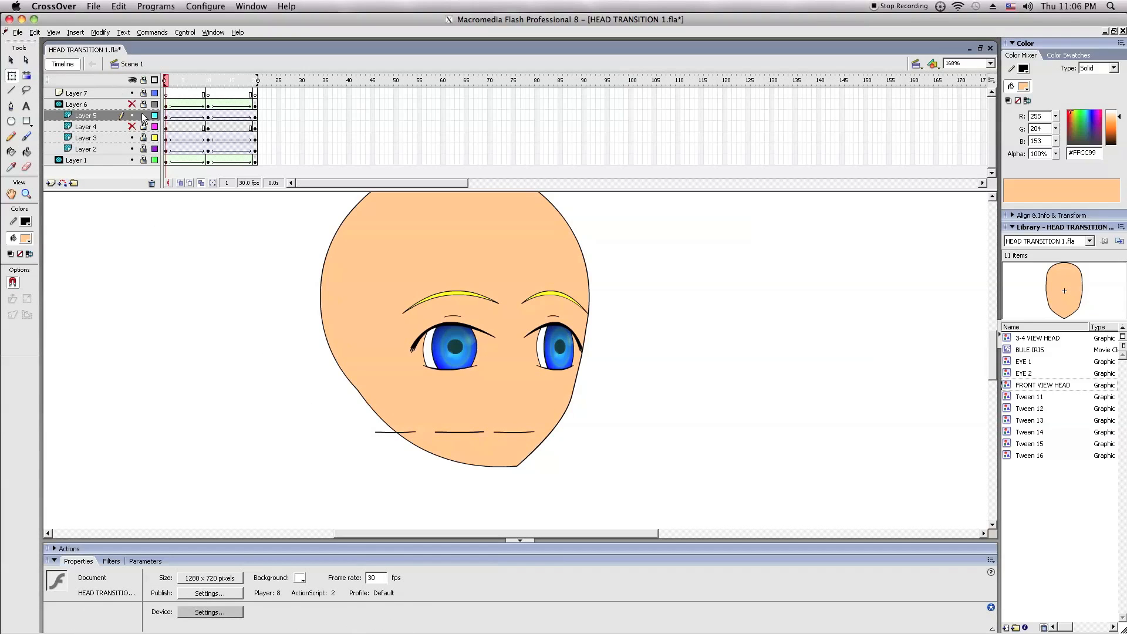
- Show all layers, turn off Edit Multiple Frames, and play the head turn through to frame 20
left_click(133, 81)
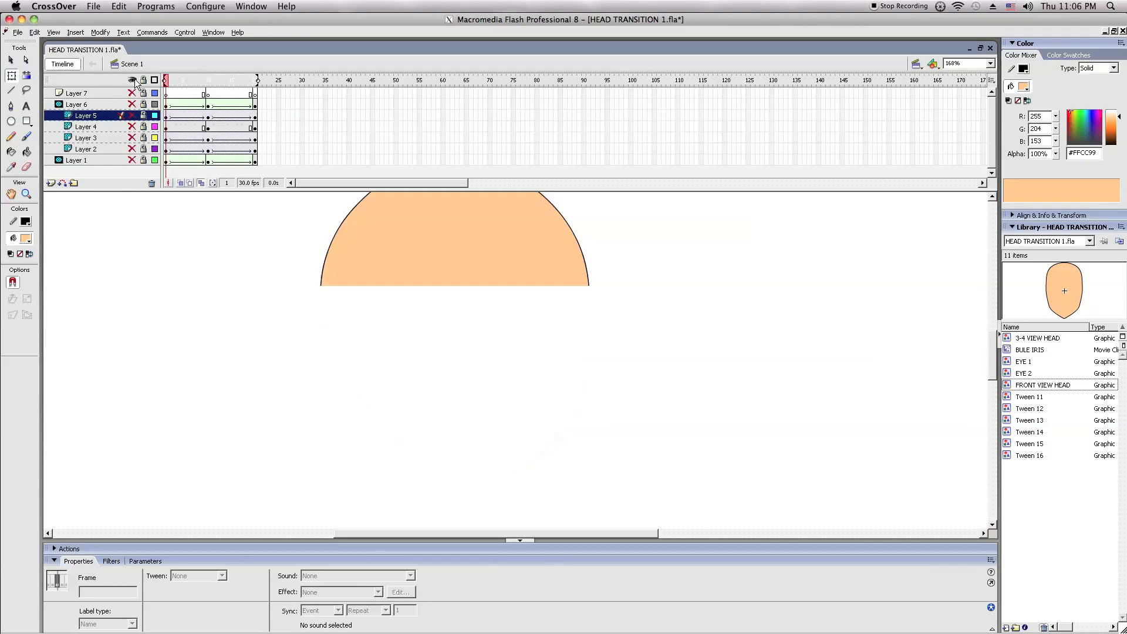
left_click(199, 183)
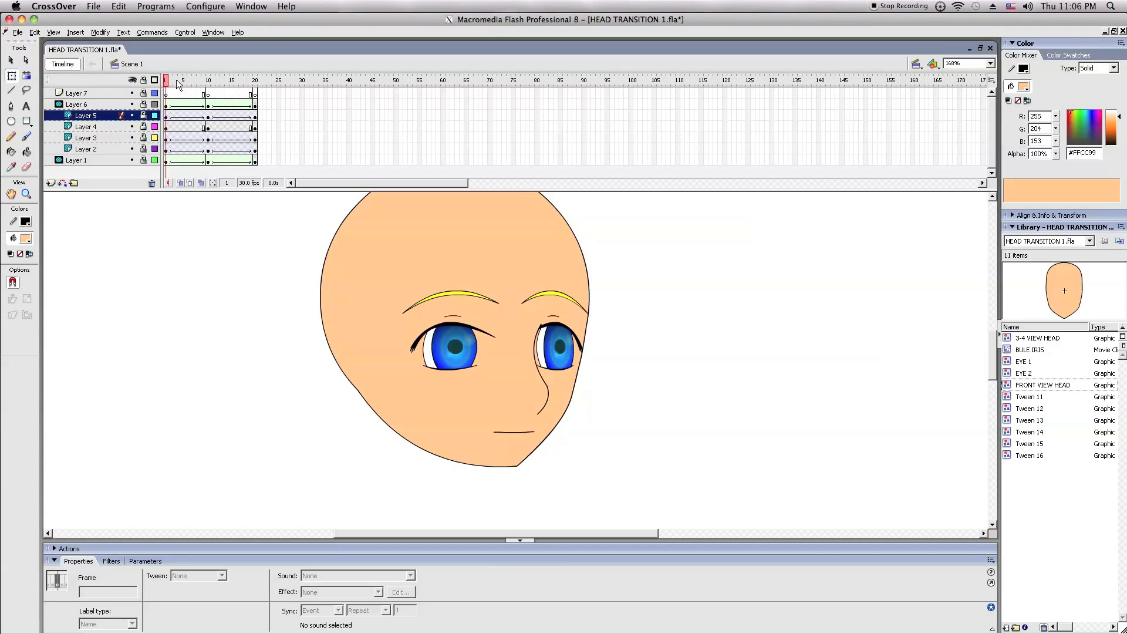
left_click_drag(167, 86, 294, 90)
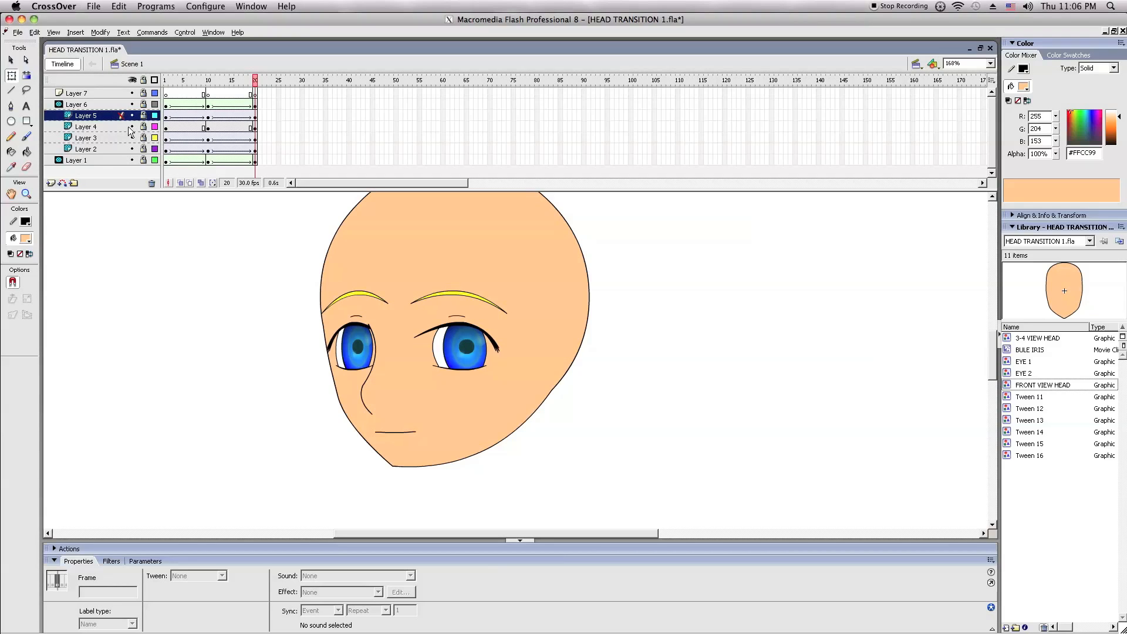
- Unlock the nose layer, Layer 4, and hide Layers 5 and 6 to work on the nose up close
left_click(102, 129)
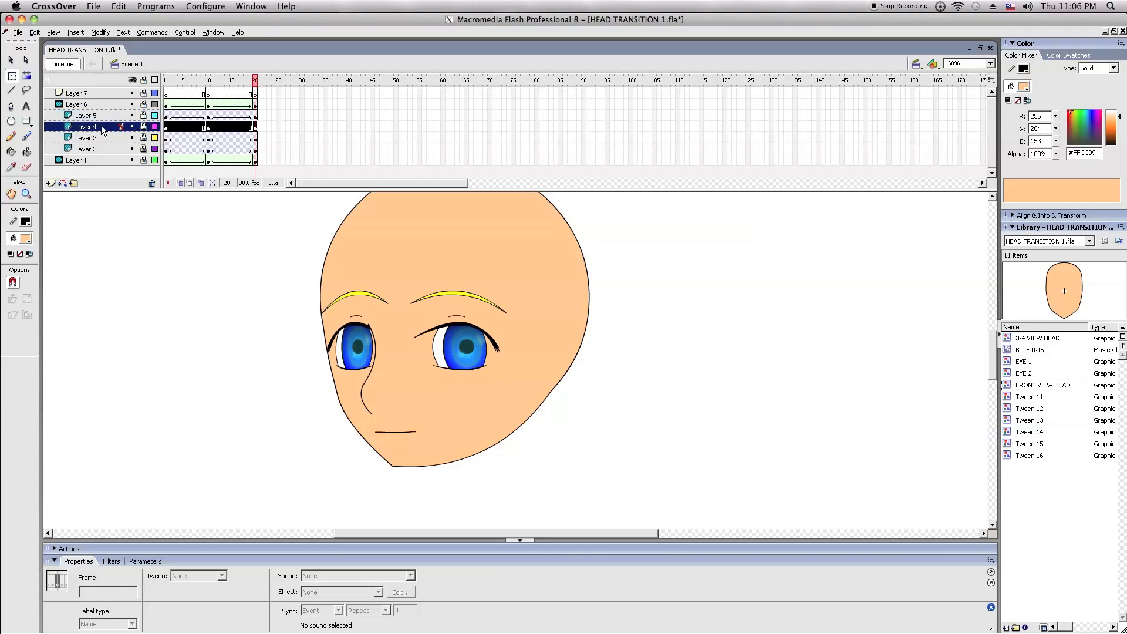
left_click(143, 128)
left_click_drag(133, 116, 134, 107)
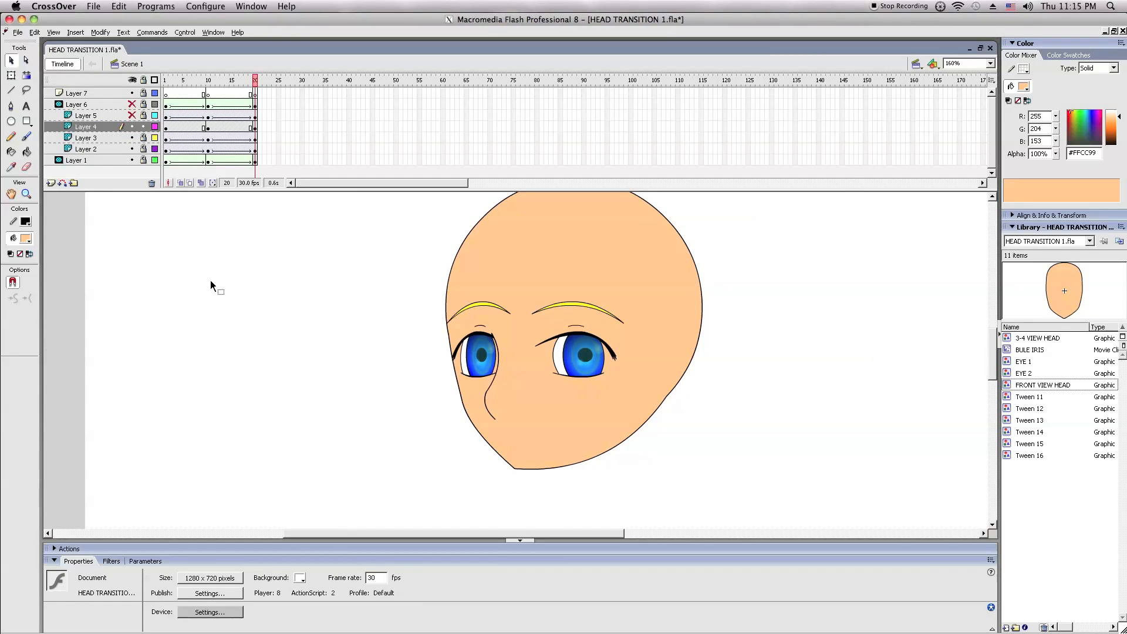
key("z")
left_click_drag(430, 310, 675, 437)
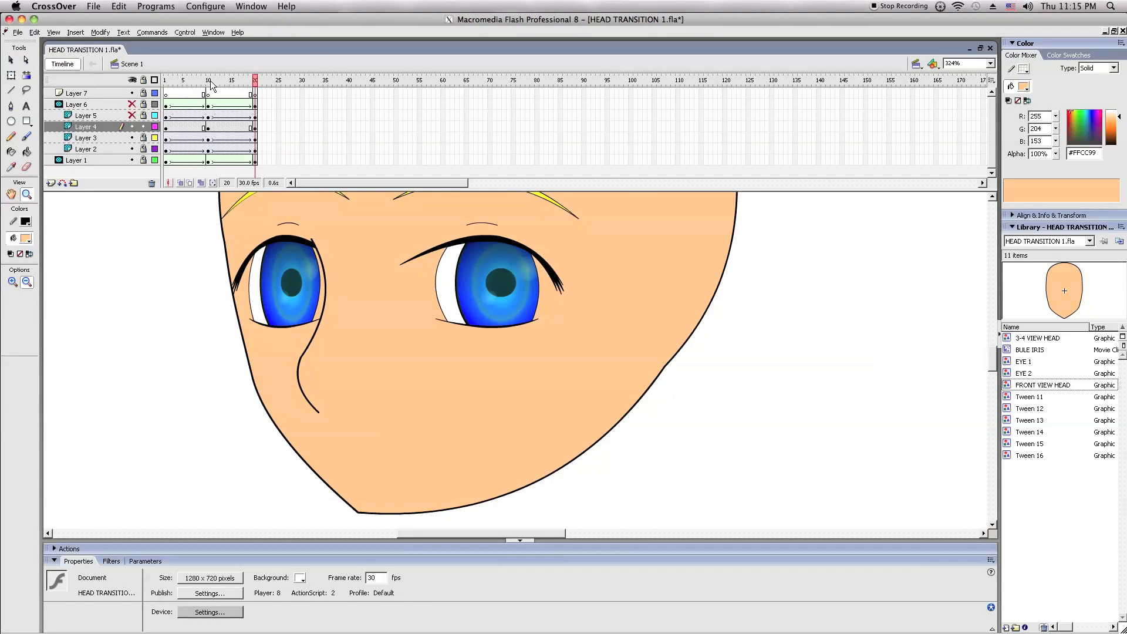
- Move the front-view nose keyframe on Layer 4 to frame 9 and insert a keyframe at frame 10
left_click(208, 128)
left_click(11, 61)
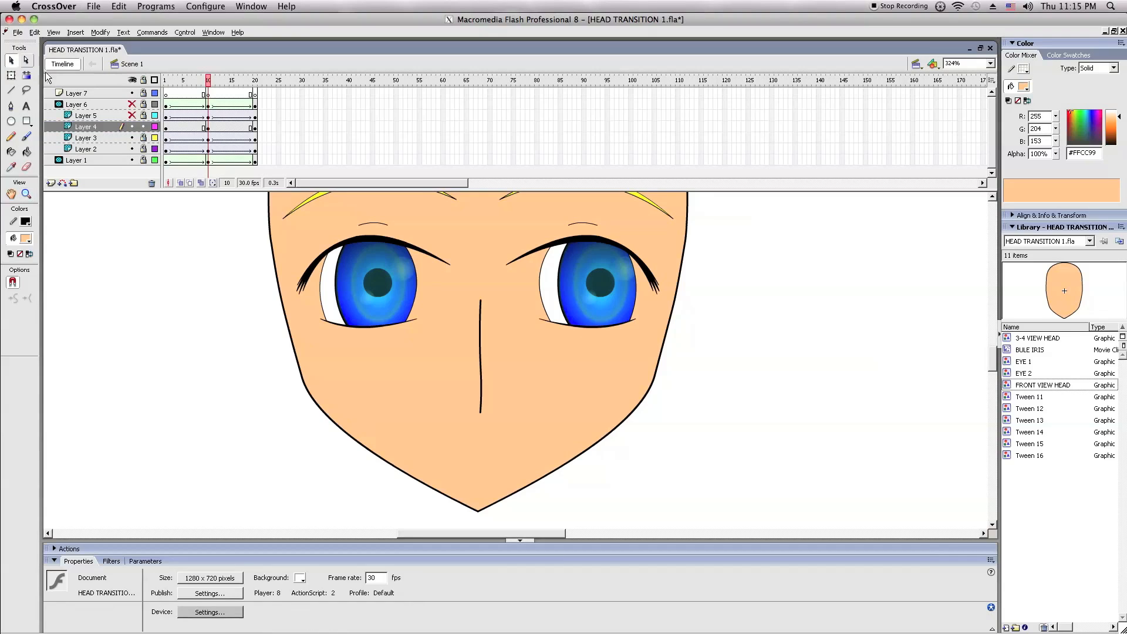
left_click(207, 128)
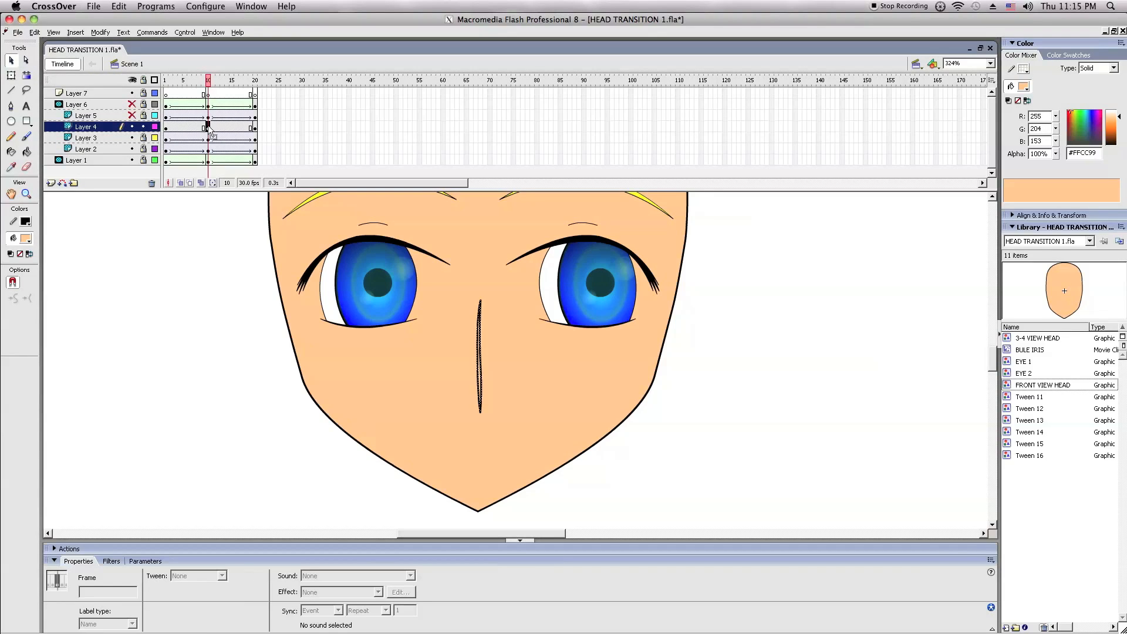
left_click(204, 128)
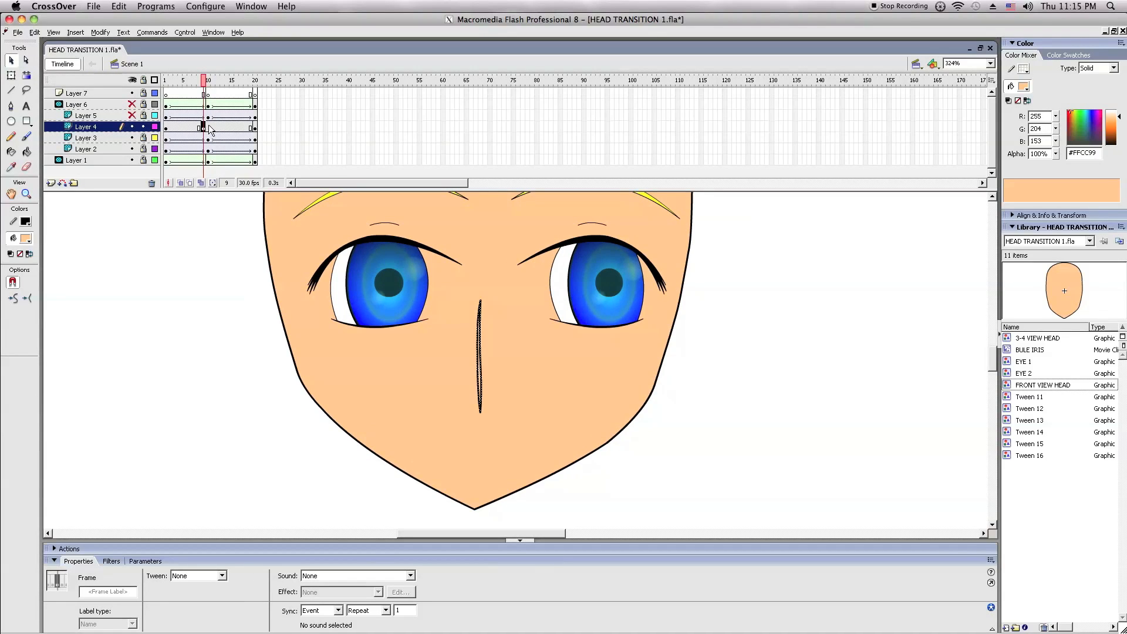
left_click(208, 128)
right_click(209, 127)
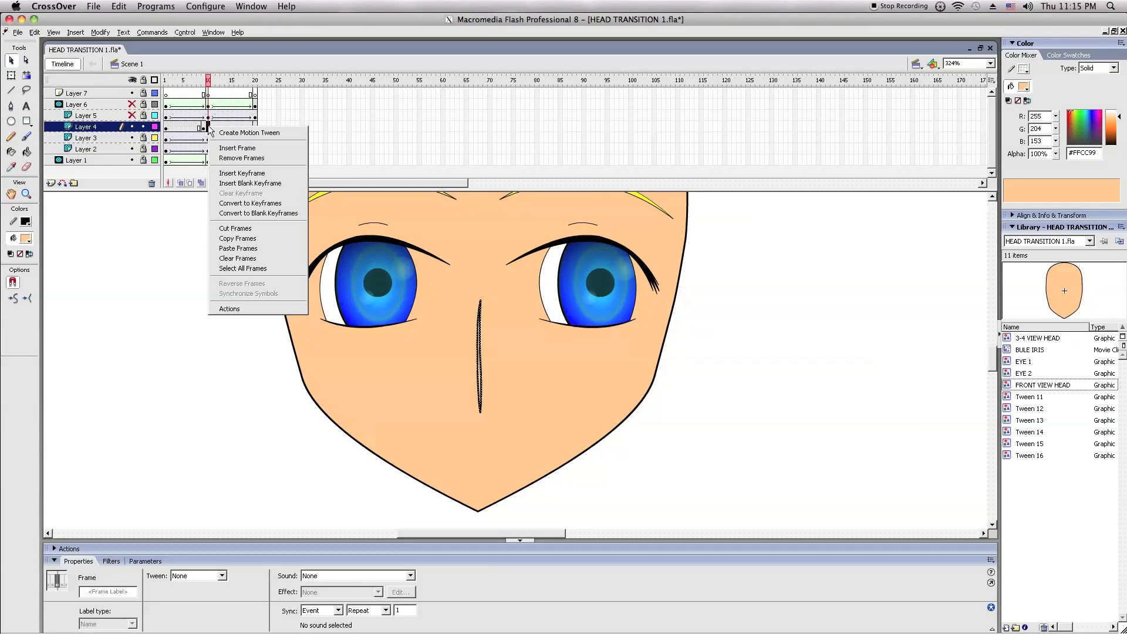
left_click(235, 173)
left_click(213, 231)
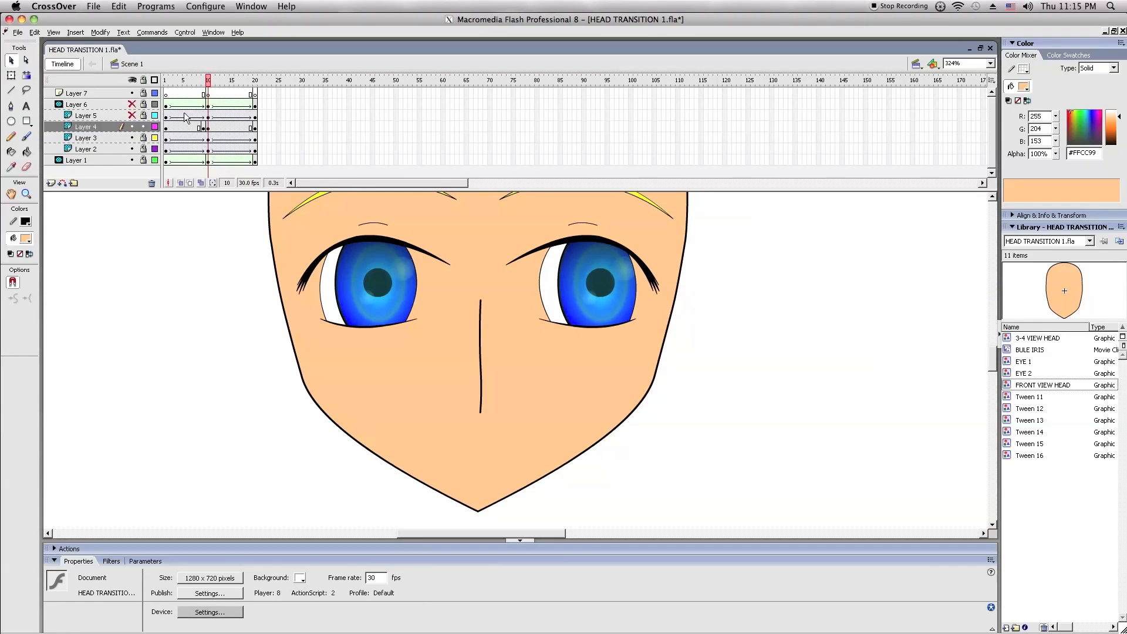
- Insert another nose keyframe on Layer 4 at frame 11
left_click(213, 128)
right_click(212, 128)
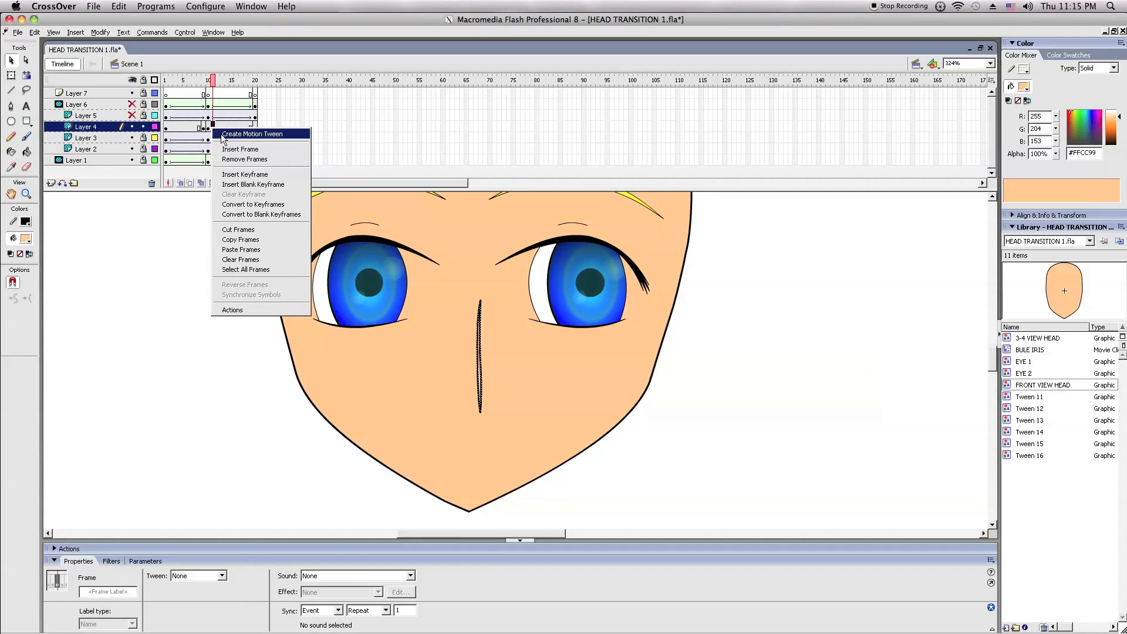
left_click(240, 174)
left_click(233, 238)
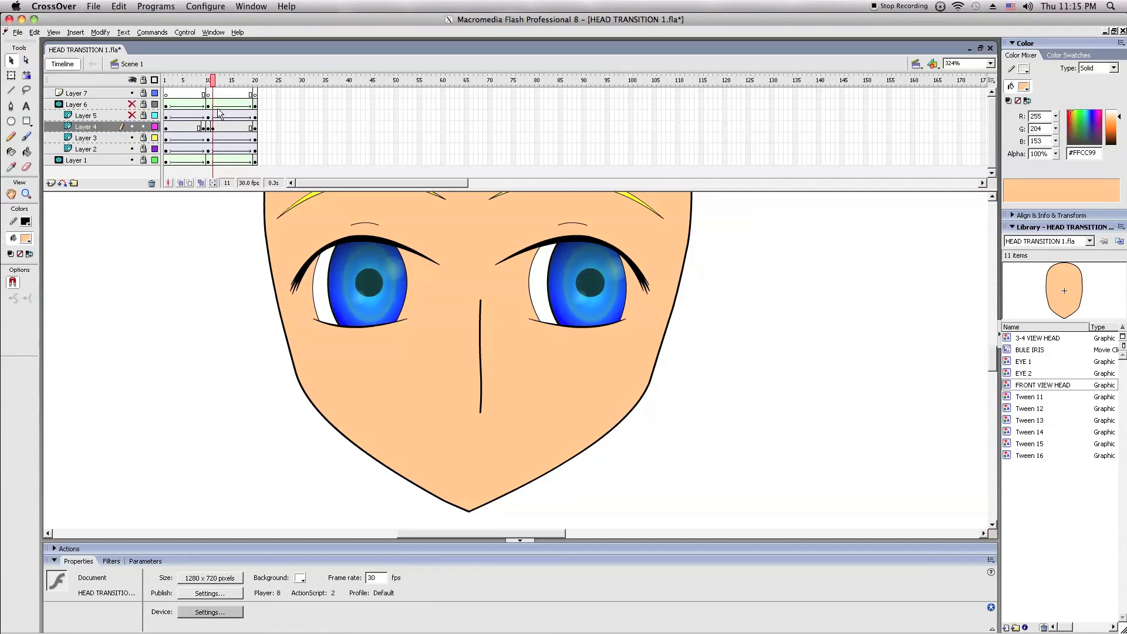
- At frame 10 on Layer 4, draw a straight vertical line beside the nose and stretch it to about 58 px tall to match
left_click(209, 82)
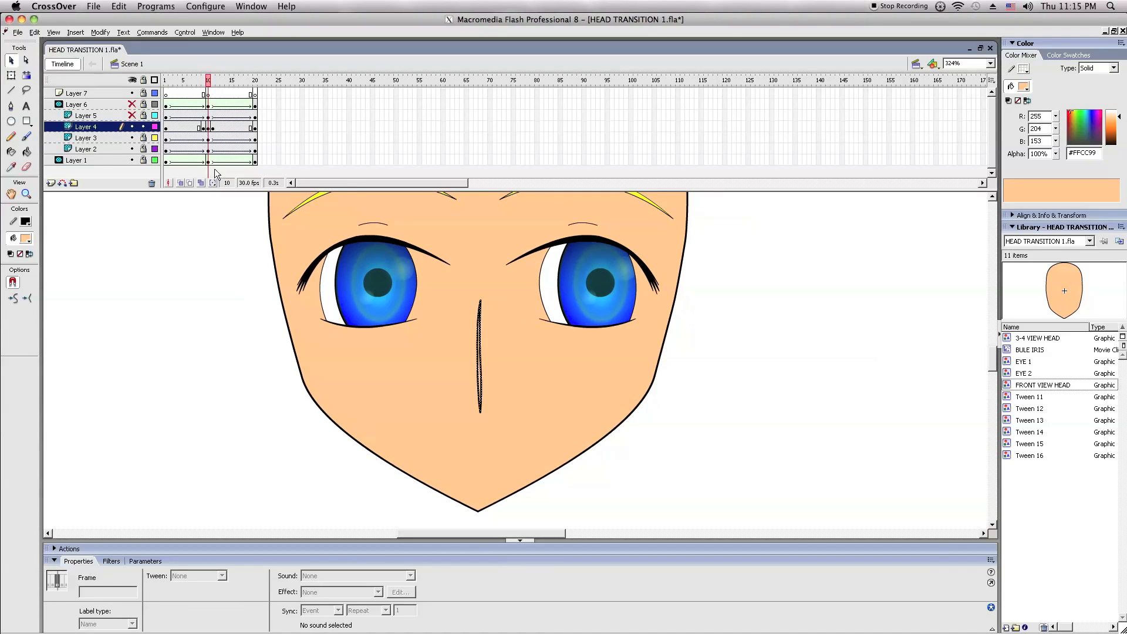
left_click(481, 382)
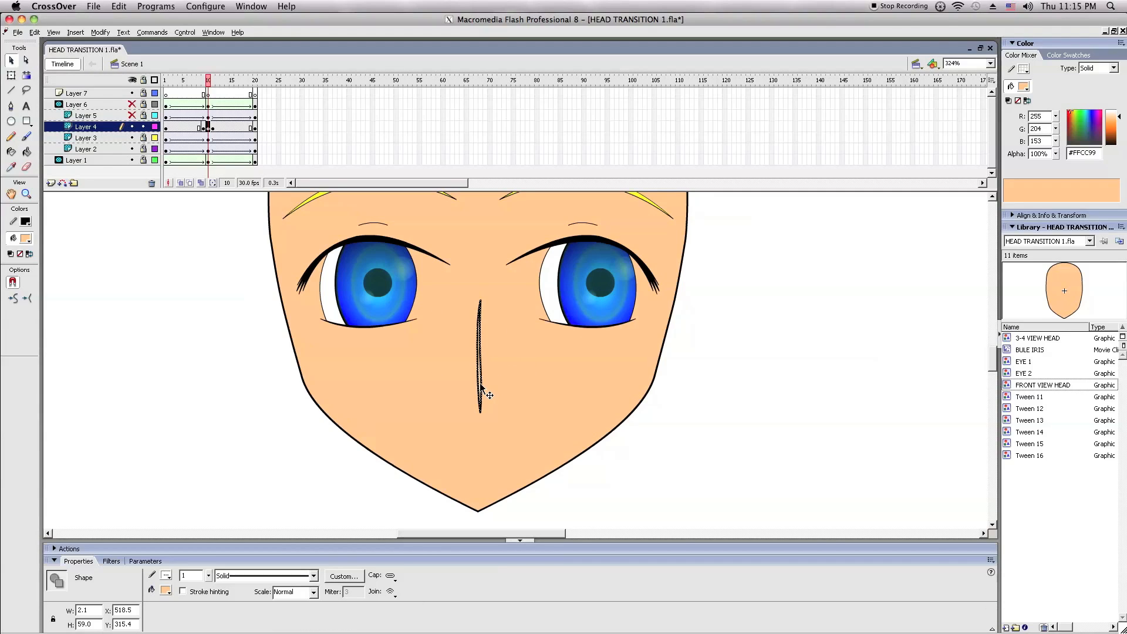
left_click(12, 91)
left_click_drag(509, 304, 508, 404)
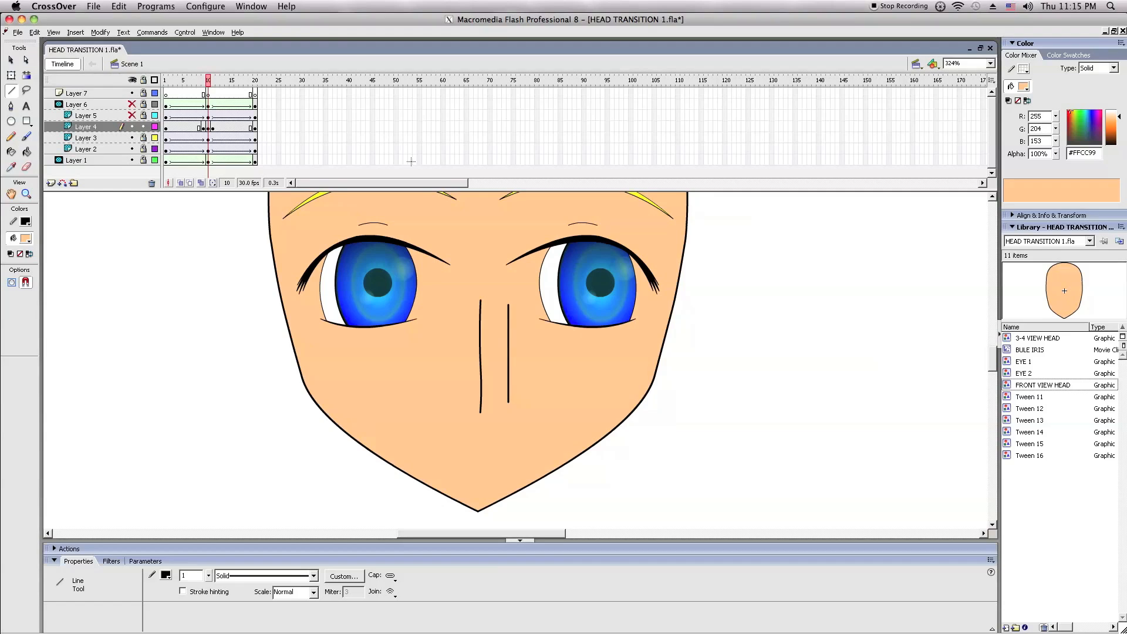
left_click(12, 75)
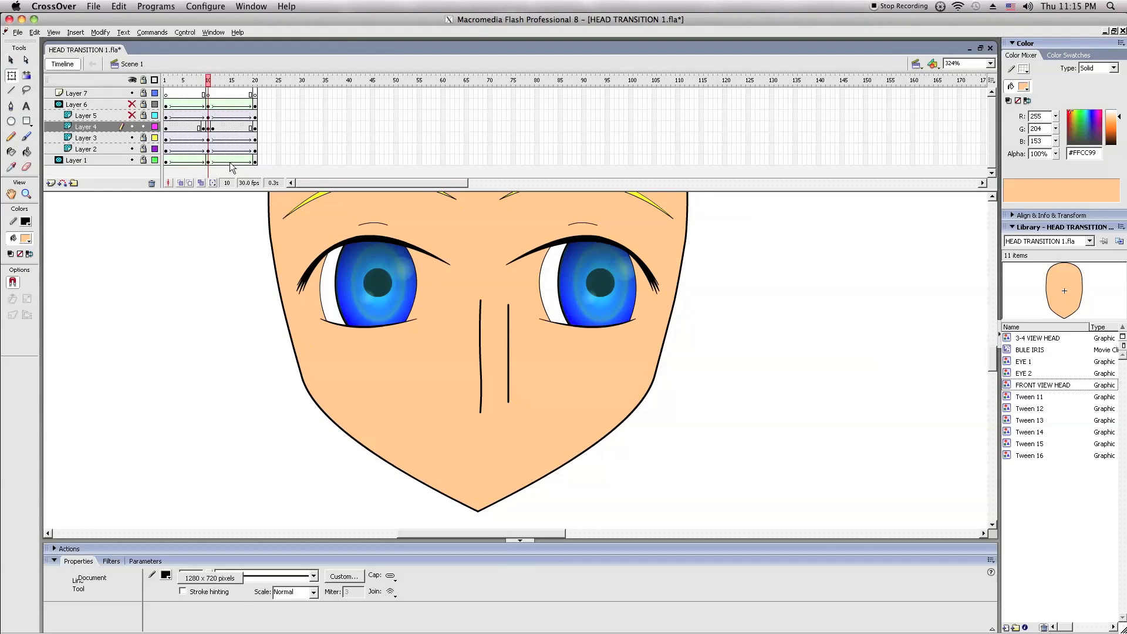
left_click(509, 332)
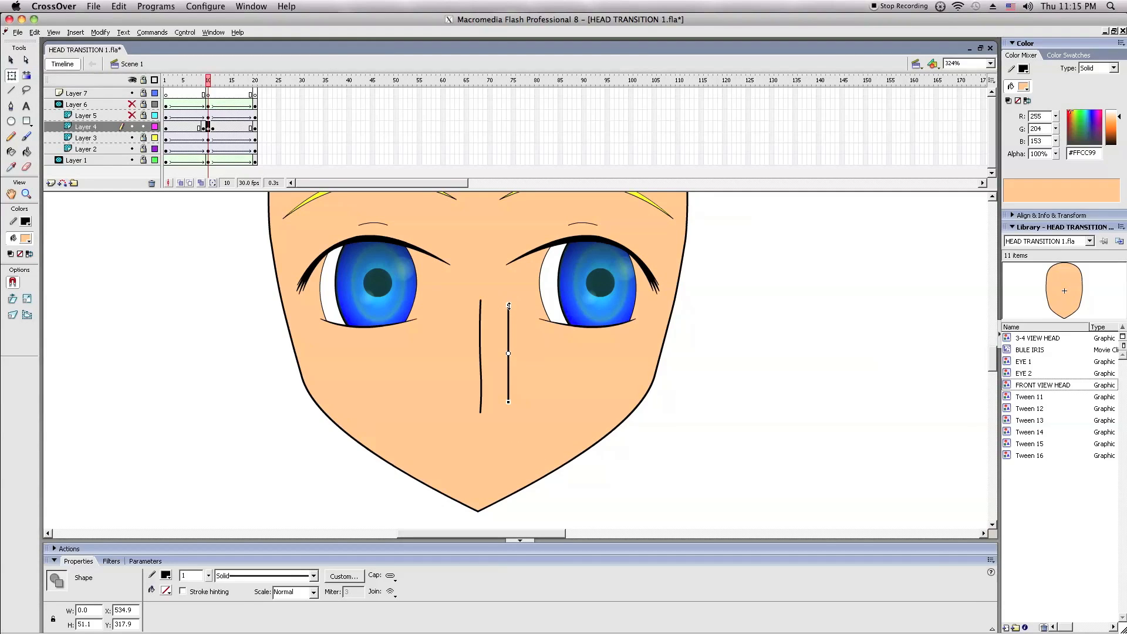
left_click_drag(509, 305, 509, 299)
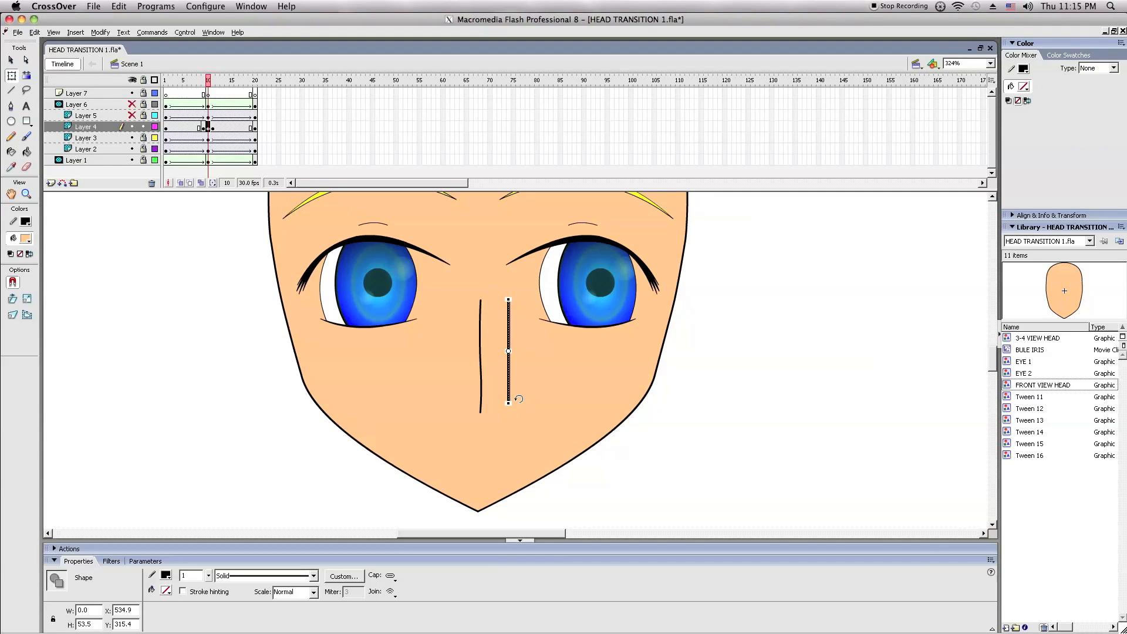
left_click_drag(508, 404, 508, 412)
- Position the straight line where the nose sits at frame 10 and delete the old curved nose line
left_click(11, 60)
left_click_drag(509, 414, 482, 413)
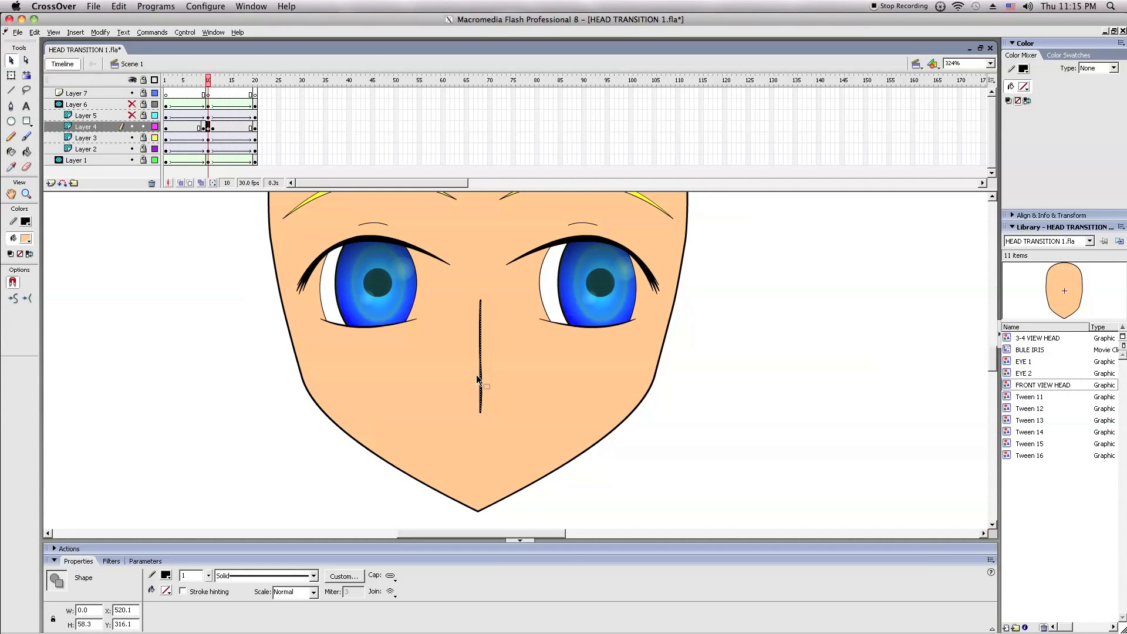
left_click(455, 367)
left_click(103, 125)
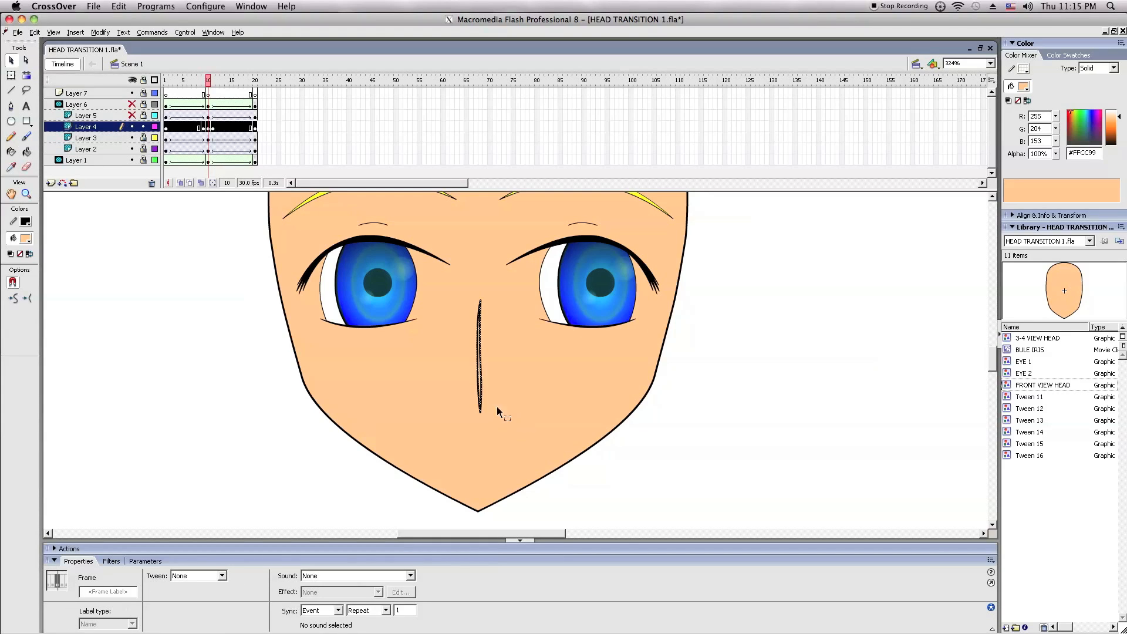
left_click_drag(481, 406, 793, 408)
right_click(756, 393)
left_click(763, 408)
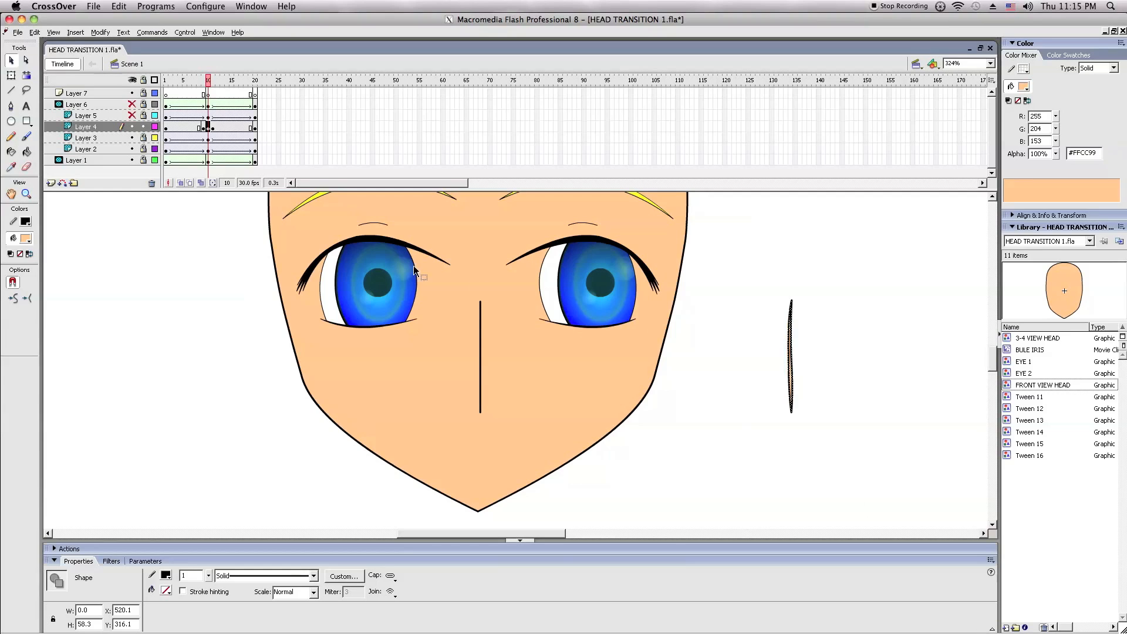
key("Delete")
left_click(481, 306)
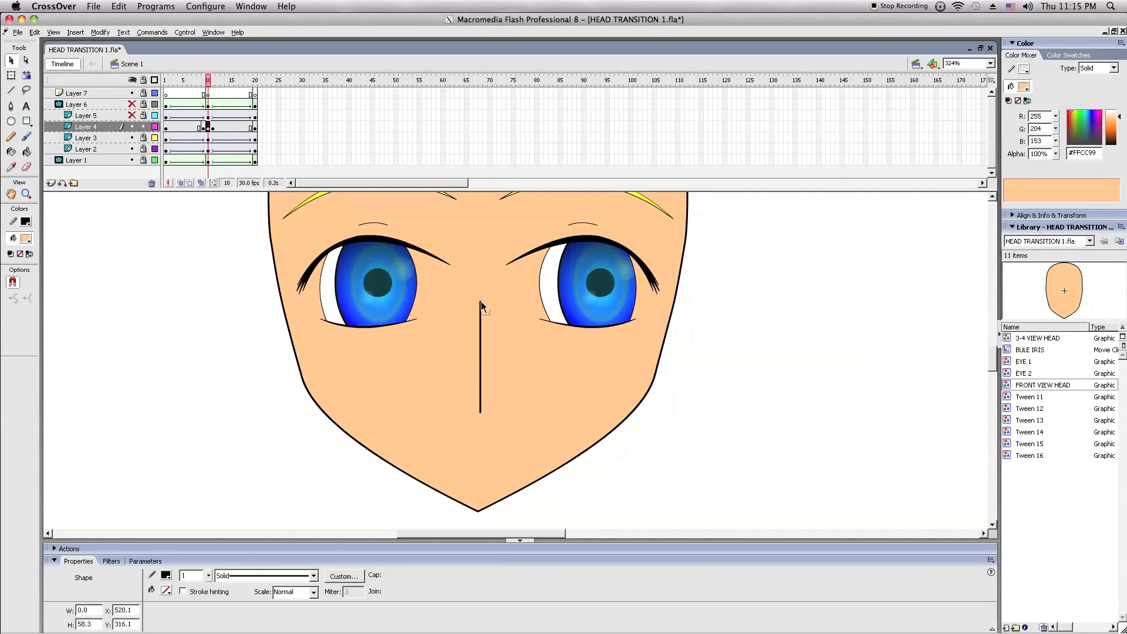
key("Delete")
key("ctrl+z")
- Draw a short horizontal line beside the chin tip at frame 10 on Layer 4 and cut it from the frame
left_click(12, 91)
left_click_drag(401, 510, 423, 510)
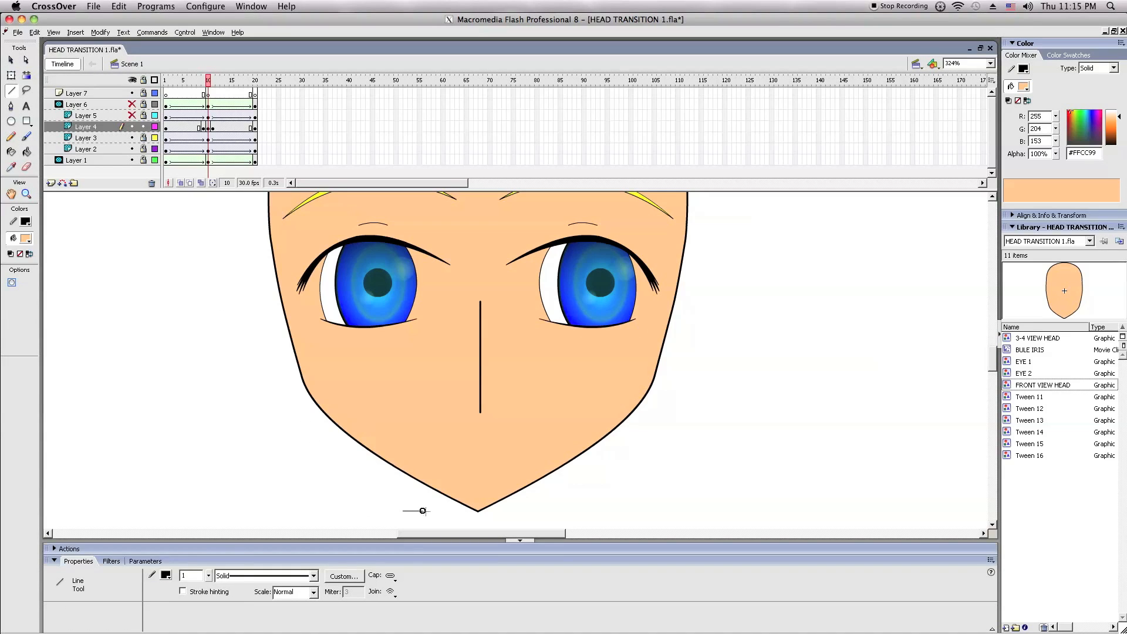
left_click(11, 60)
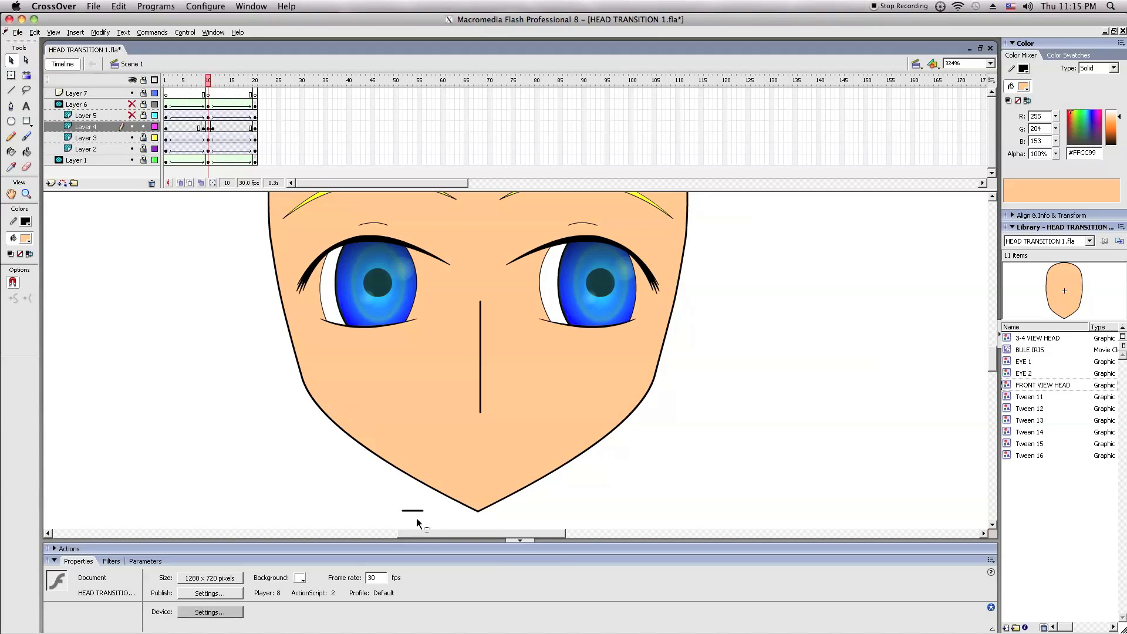
mouse_move(402, 511)
left_mouse_down()
mouse_move(478, 511)
mouse_move(424, 512)
left_mouse_up()
left_click(427, 512)
key("Delete")
- Paste the short horizontal line in place at frame 11 on Layer 4 and return to frame 10
left_click(203, 126)
left_click(180, 256)
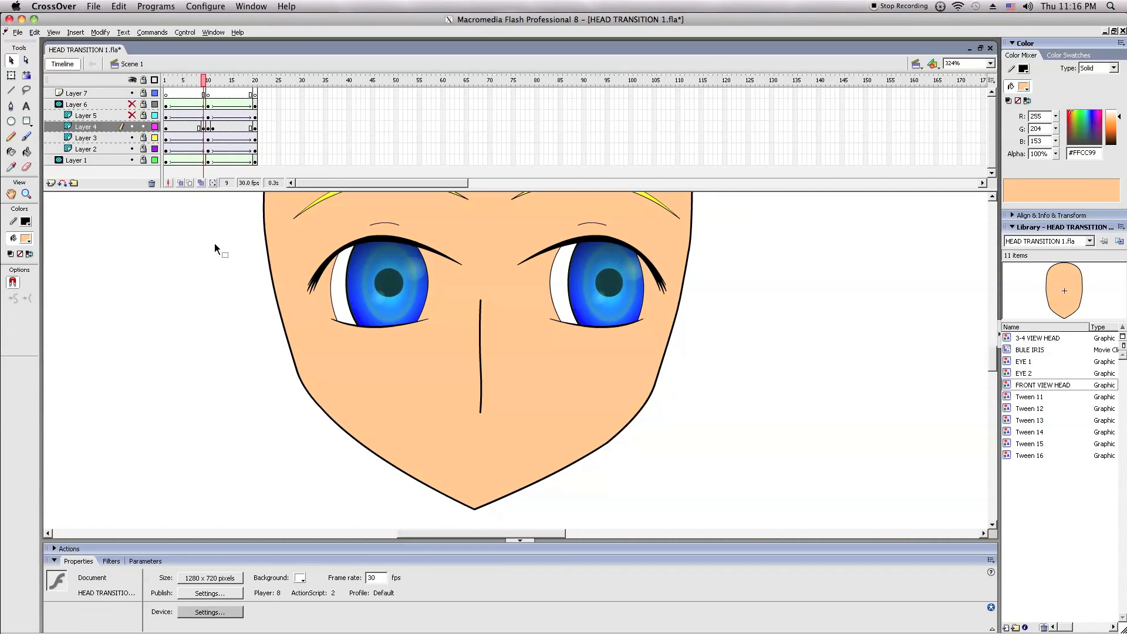
left_click(213, 80)
right_click(159, 371)
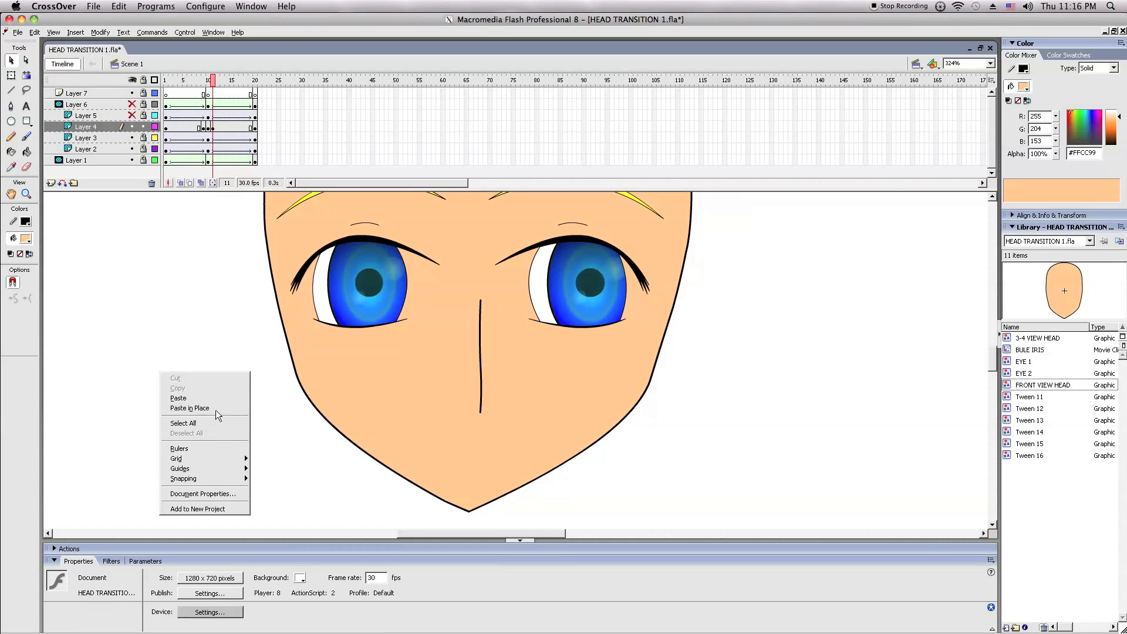
left_click(220, 425)
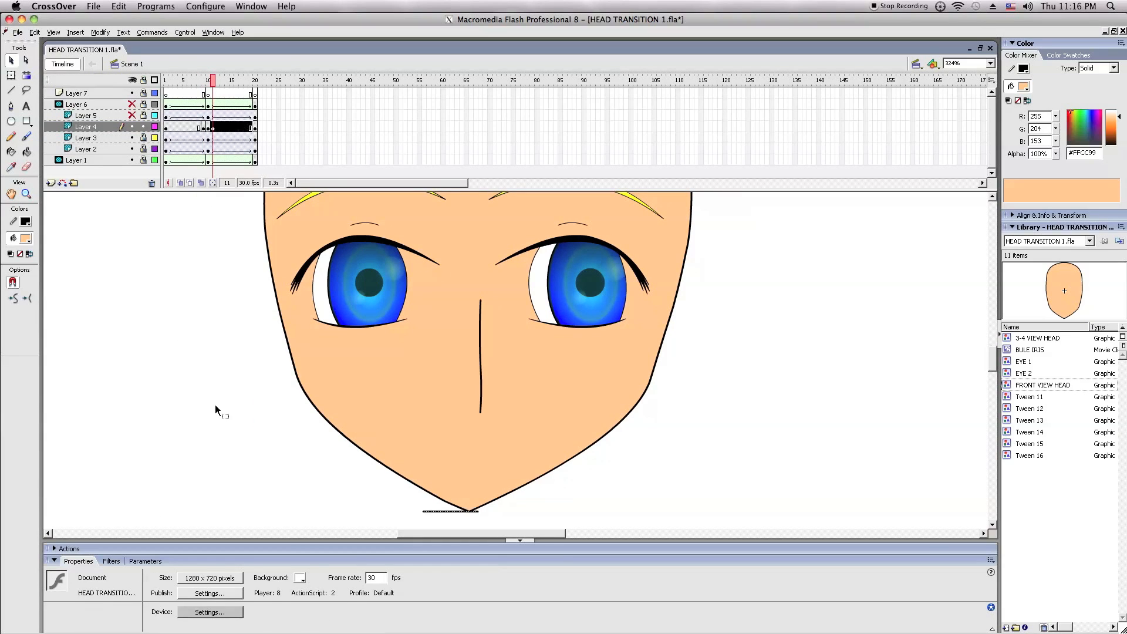
left_click(193, 286)
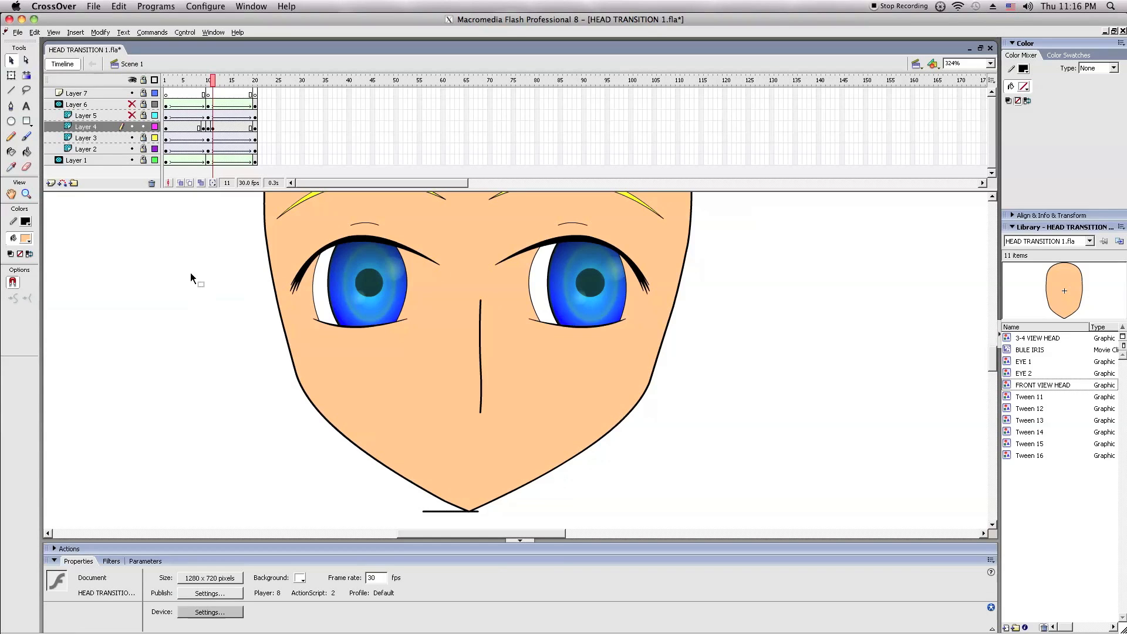
left_click(208, 80)
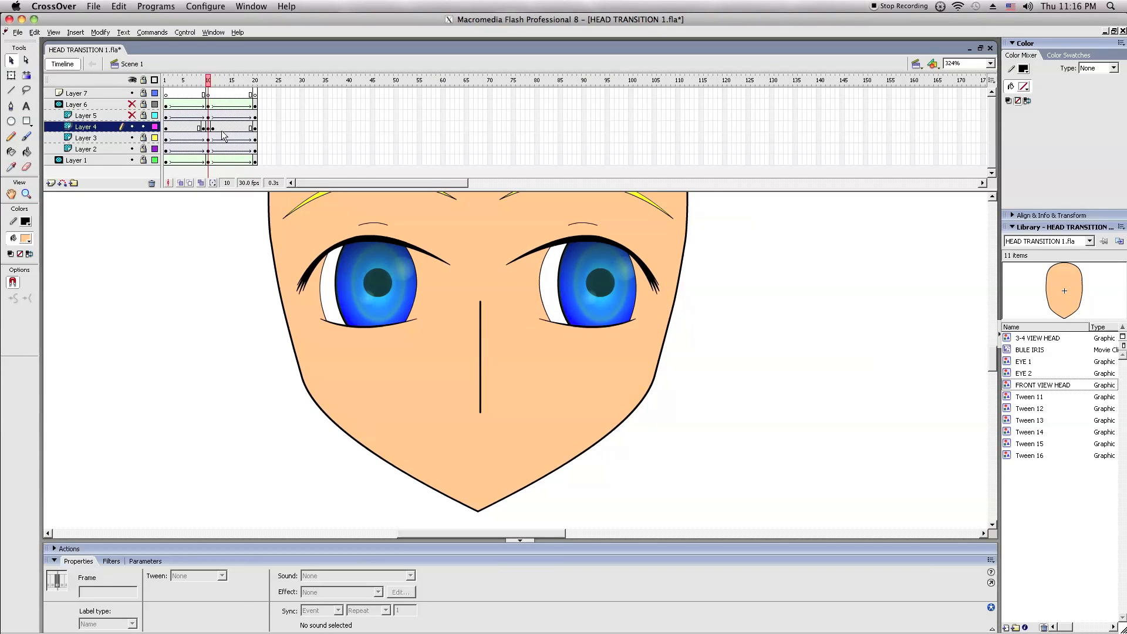
- At frame 11 on Layer 4, make a horizontally mirrored copy of the nose and short horizontal line, align it with the original, and cut it
left_click(213, 82)
right_click(224, 392)
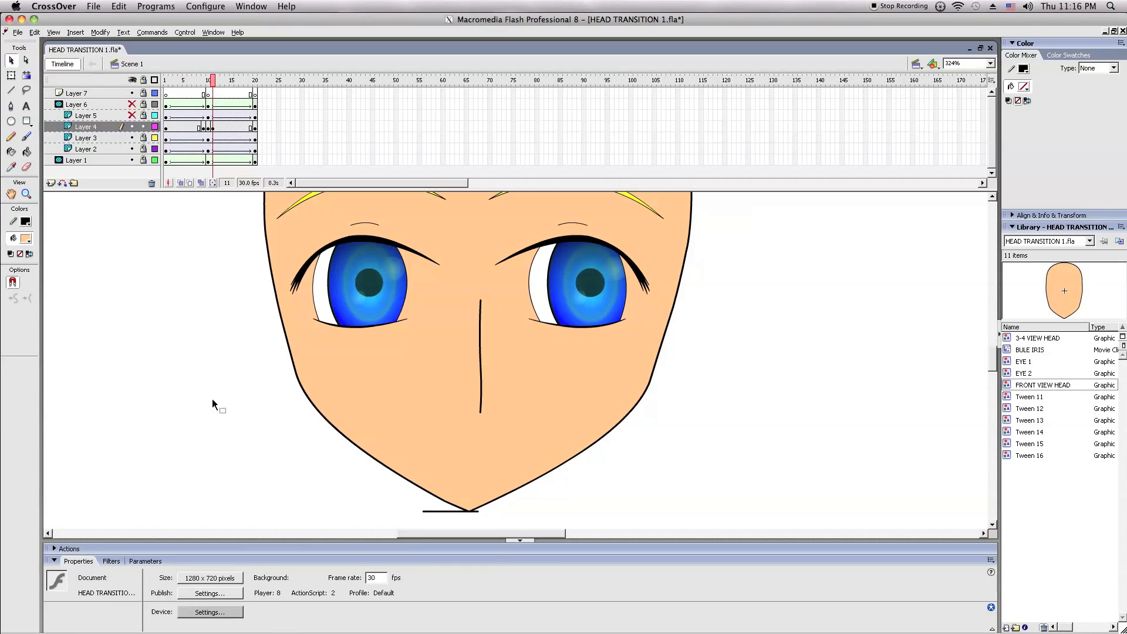
left_click(232, 451)
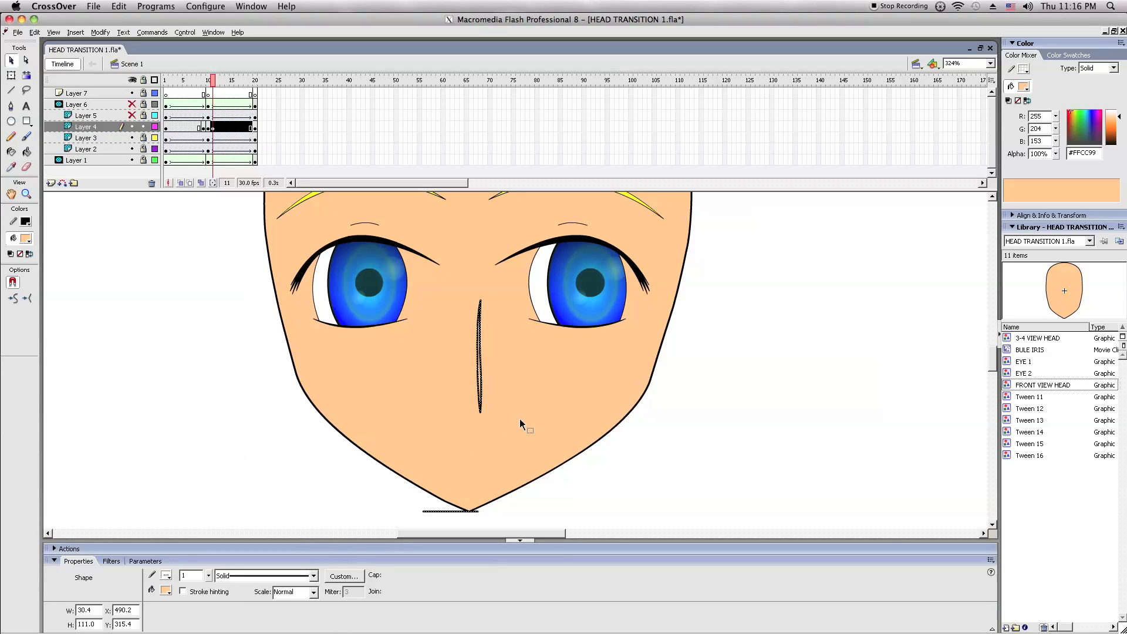
right_click(606, 377)
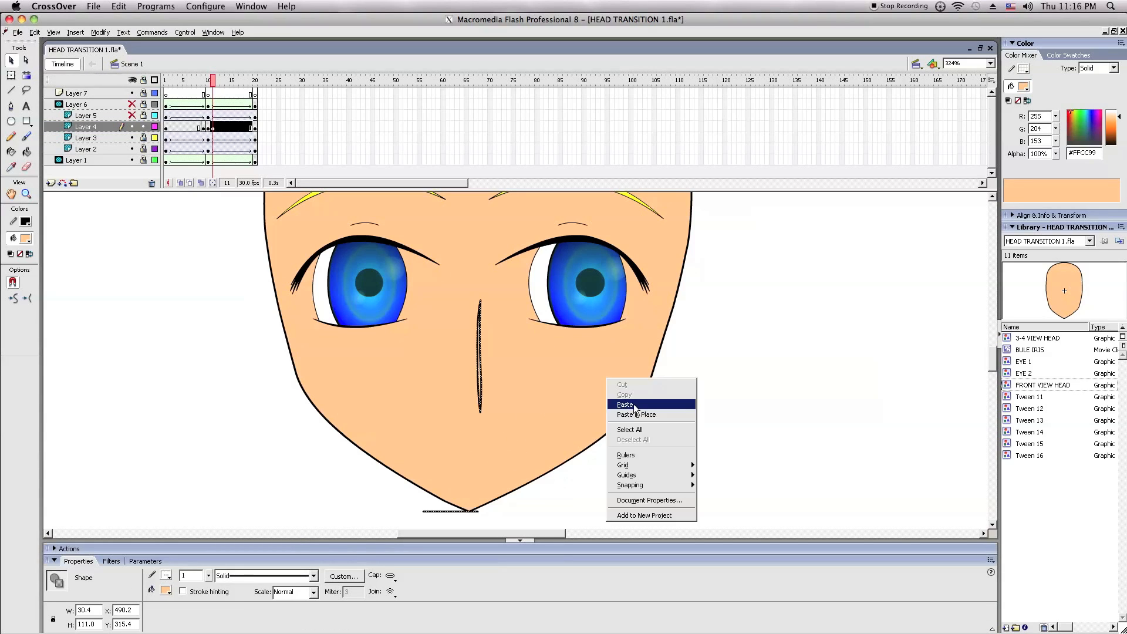
left_click(633, 418)
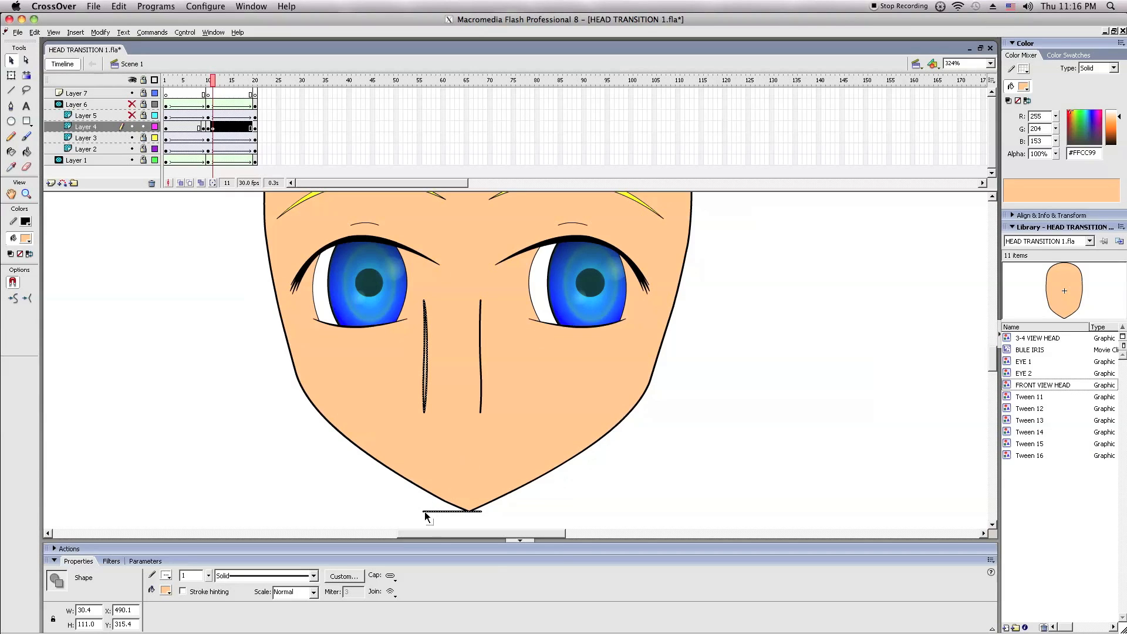
left_click_drag(427, 517, 486, 511)
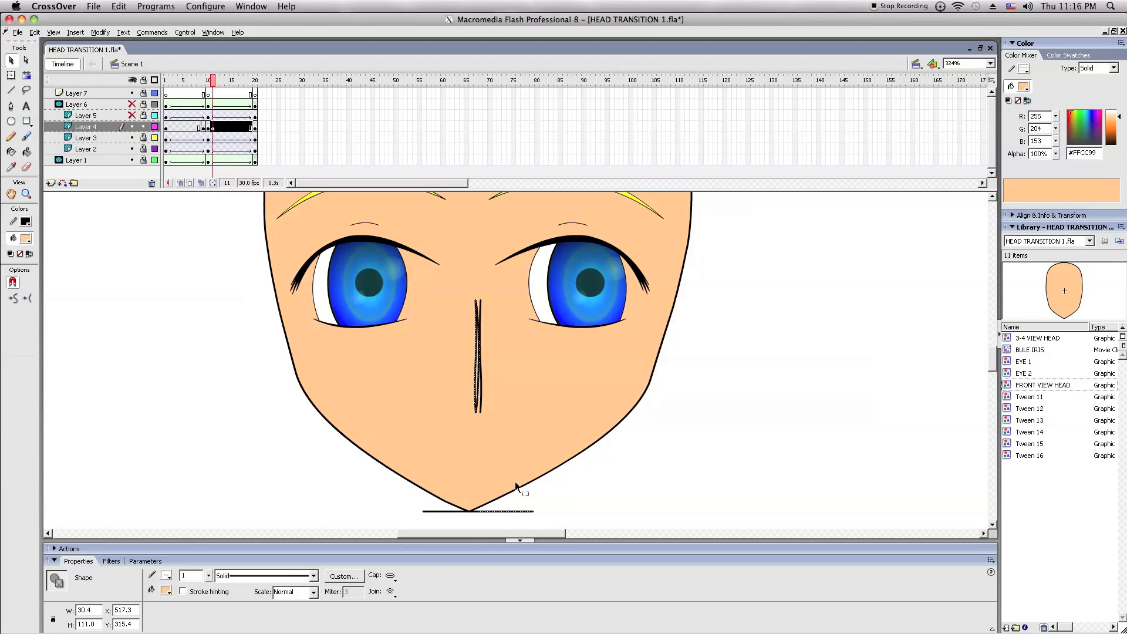
key("Delete")
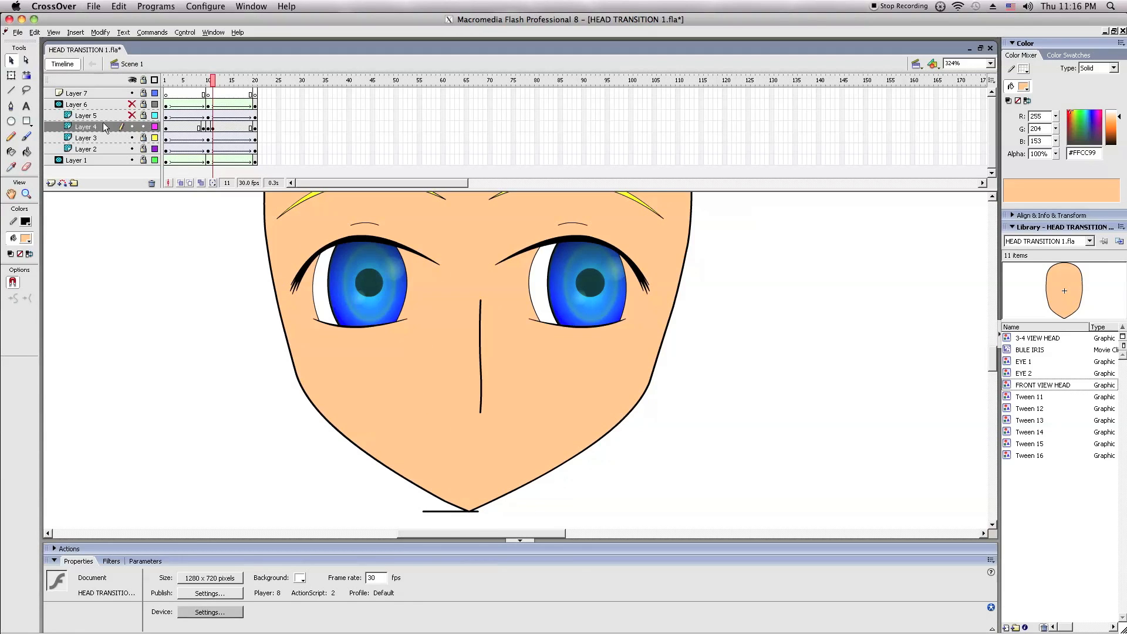
- Replace the nose at frame 11 on Layer 4 with the mirrored copy pasted in place, deleting the original nose and the short horizontal lines
left_click(99, 128)
left_click_drag(480, 388, 860, 325)
right_click(760, 320)
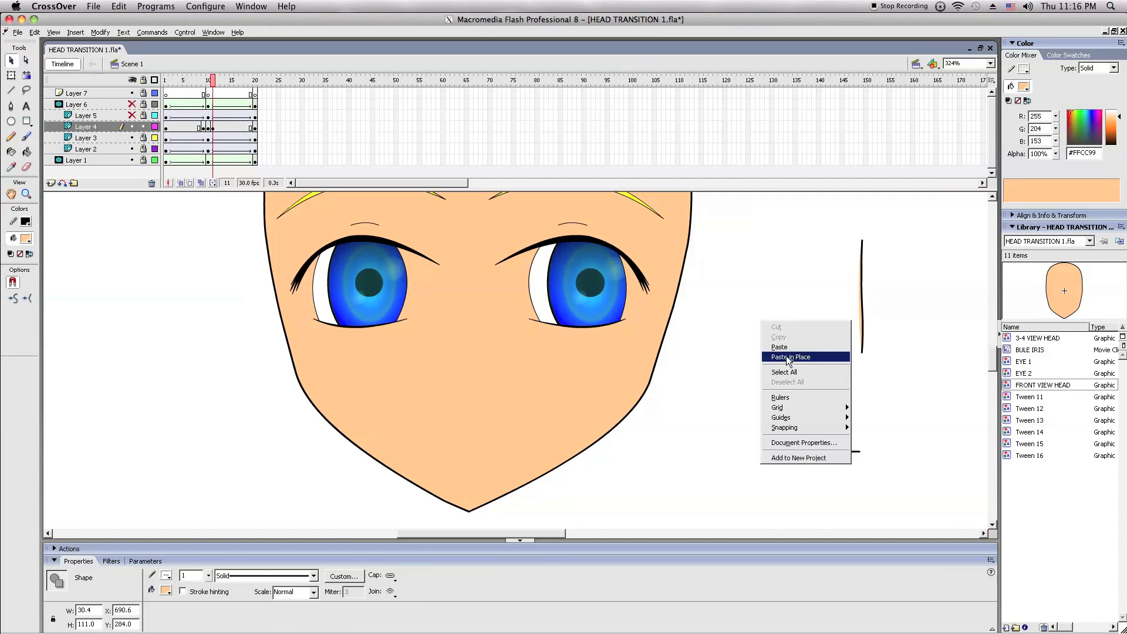
left_click(785, 359)
left_click(710, 404)
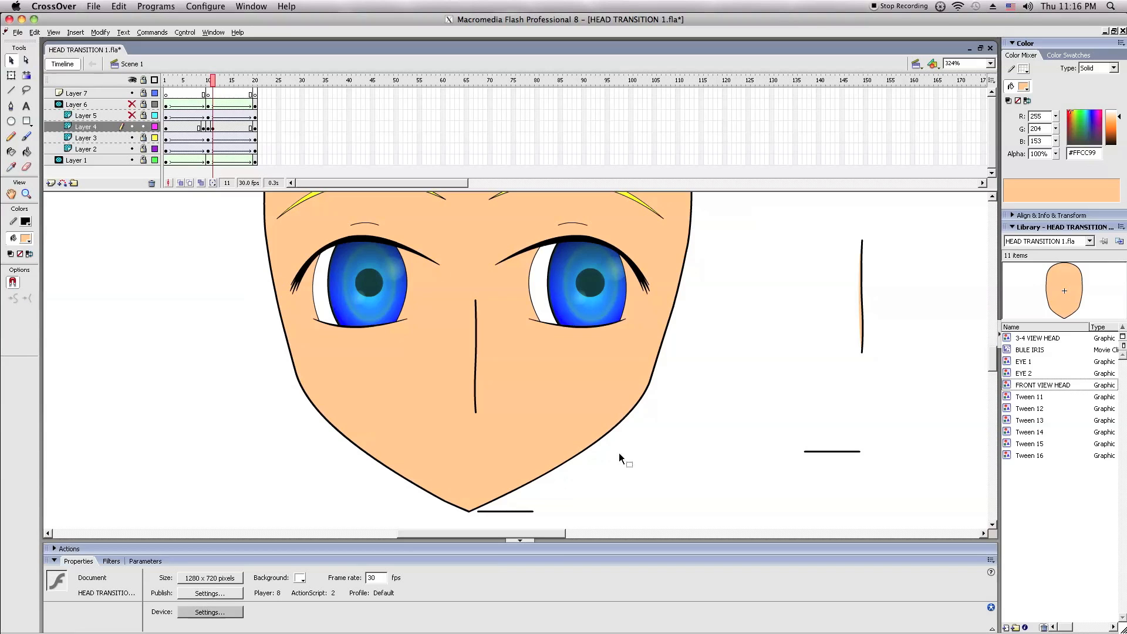
left_click(498, 511)
key("Delete")
left_click_drag(752, 492, 926, 133)
key("Delete")
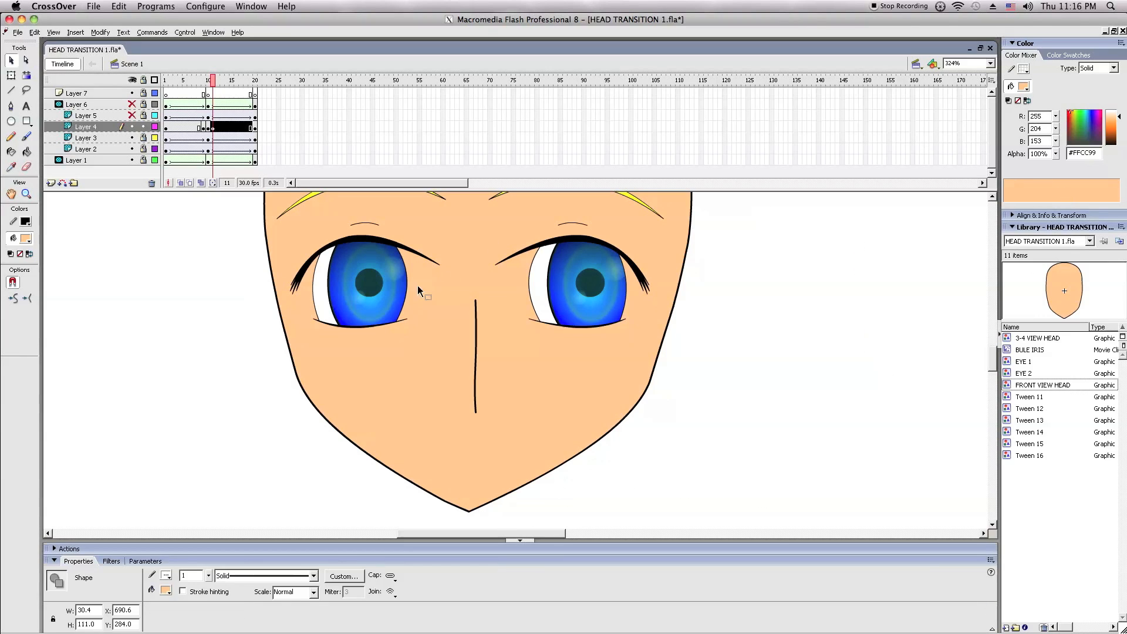
left_click(209, 82)
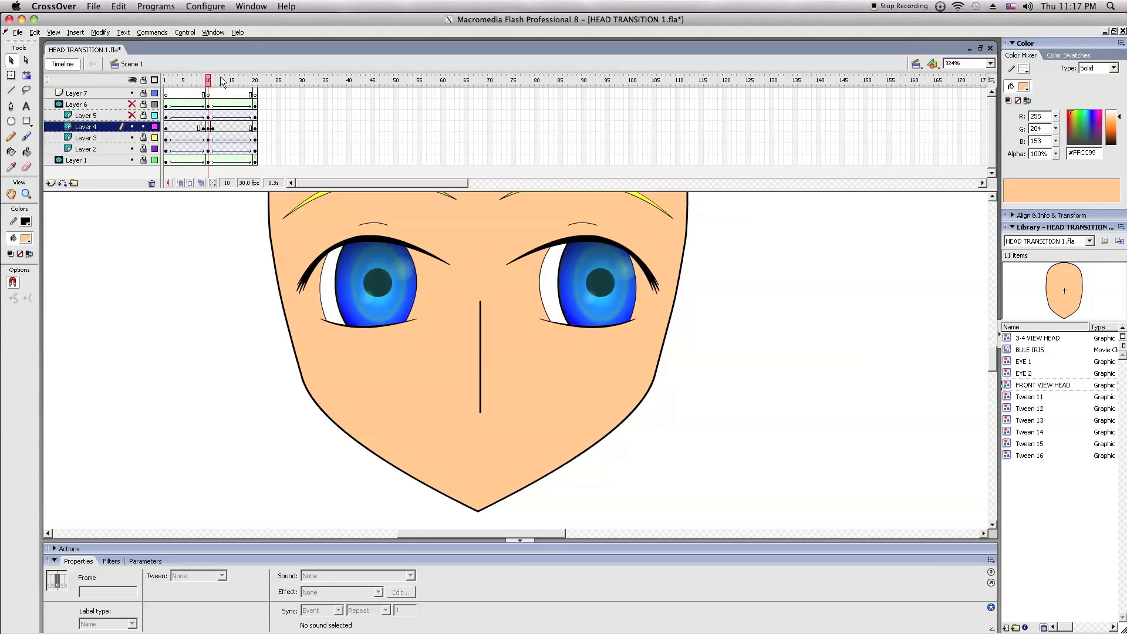
left_click_drag(209, 80, 213, 80)
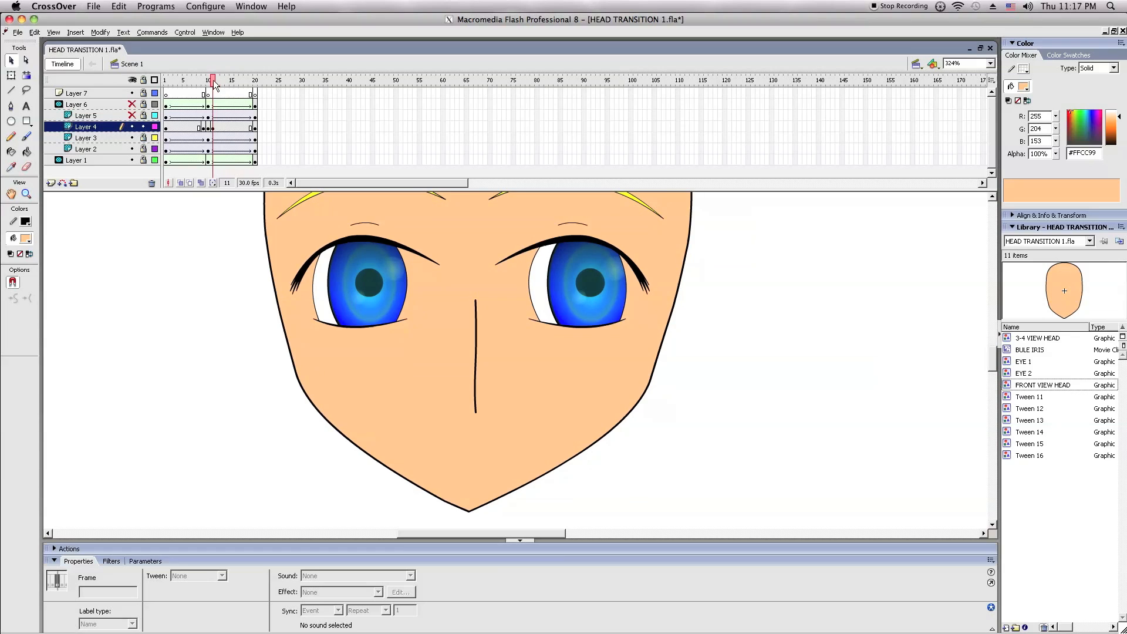
right_click(175, 424)
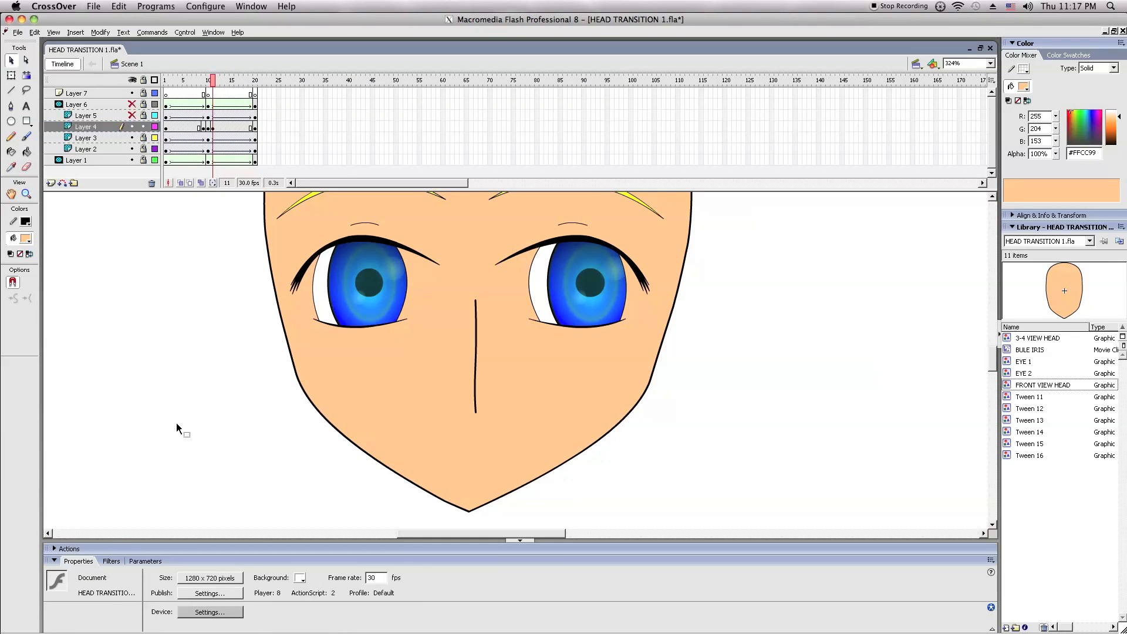
left_click(182, 471)
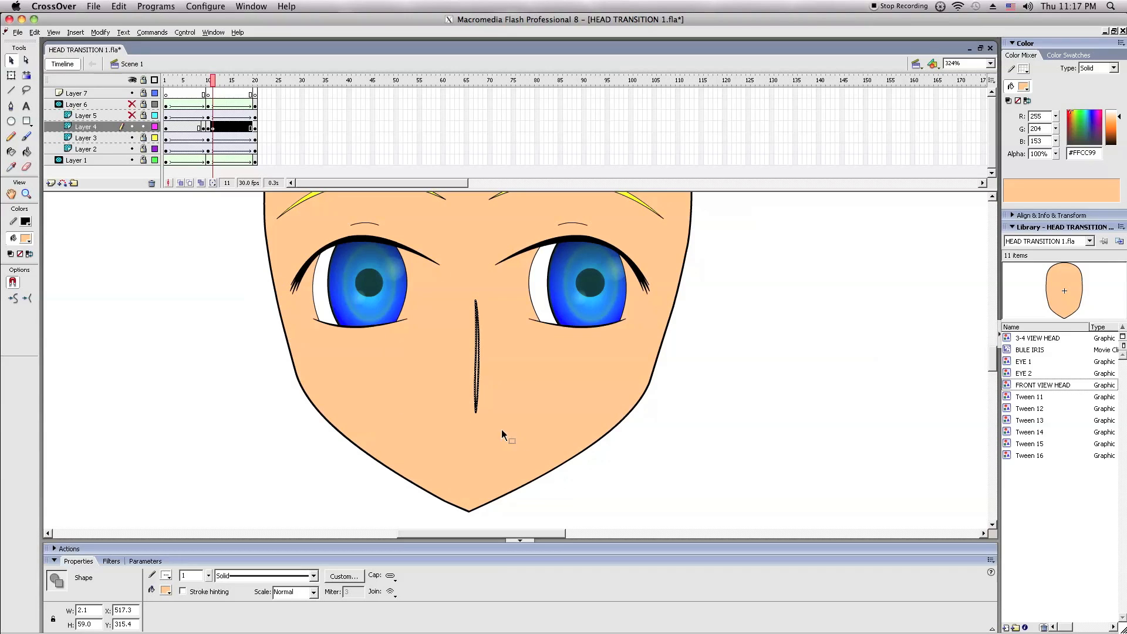
left_click_drag(476, 411, 470, 511)
key("ctrl+z")
left_click(536, 343)
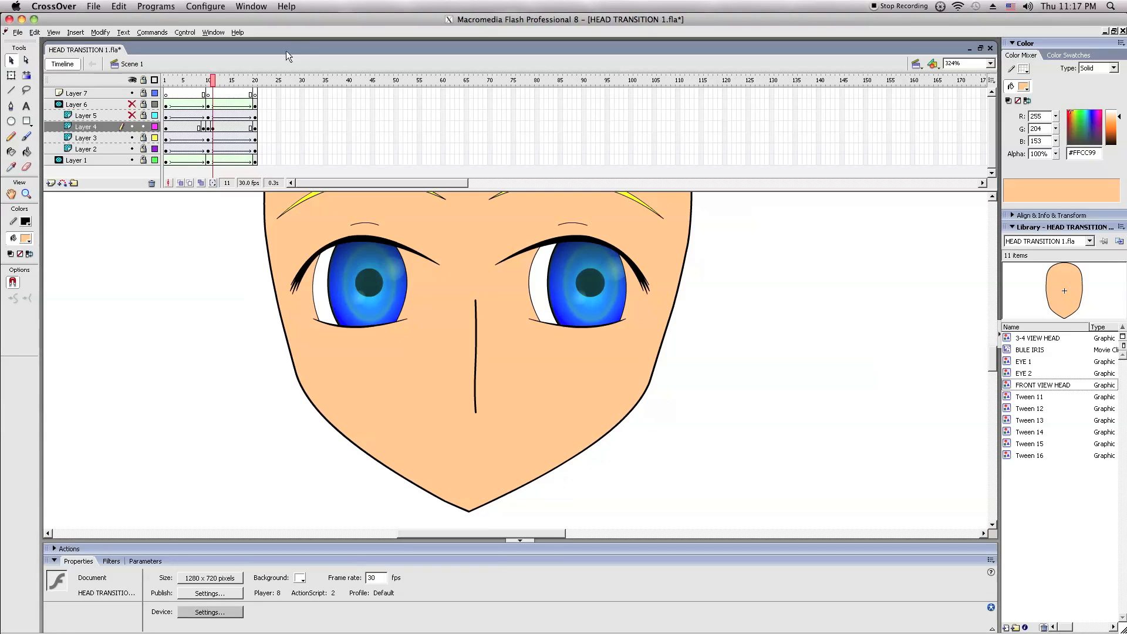
- Convert the curved nose shape at frame 1 on Layer 4 to a Graphic symbol named Symbol 1
right_click(175, 128)
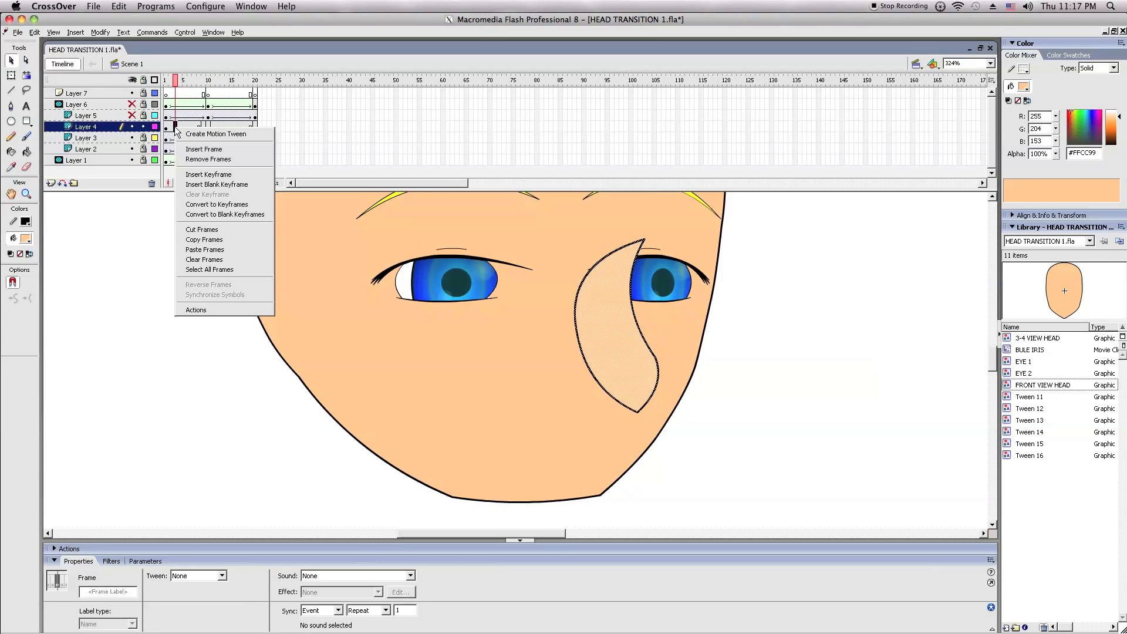
left_click(139, 225)
left_click(166, 128)
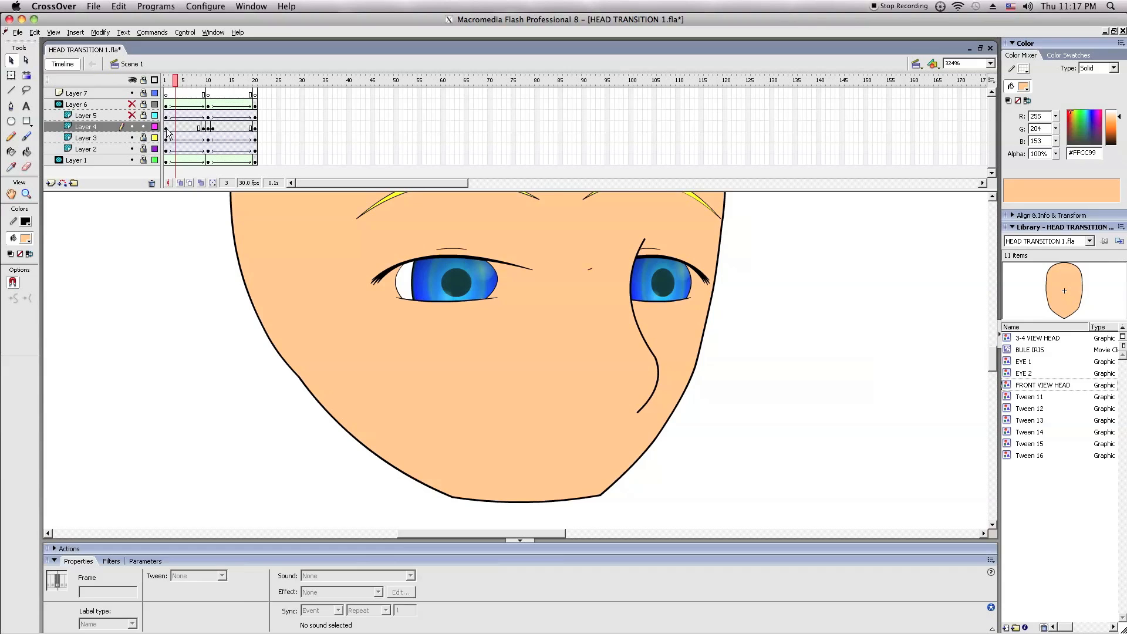
left_click(592, 340)
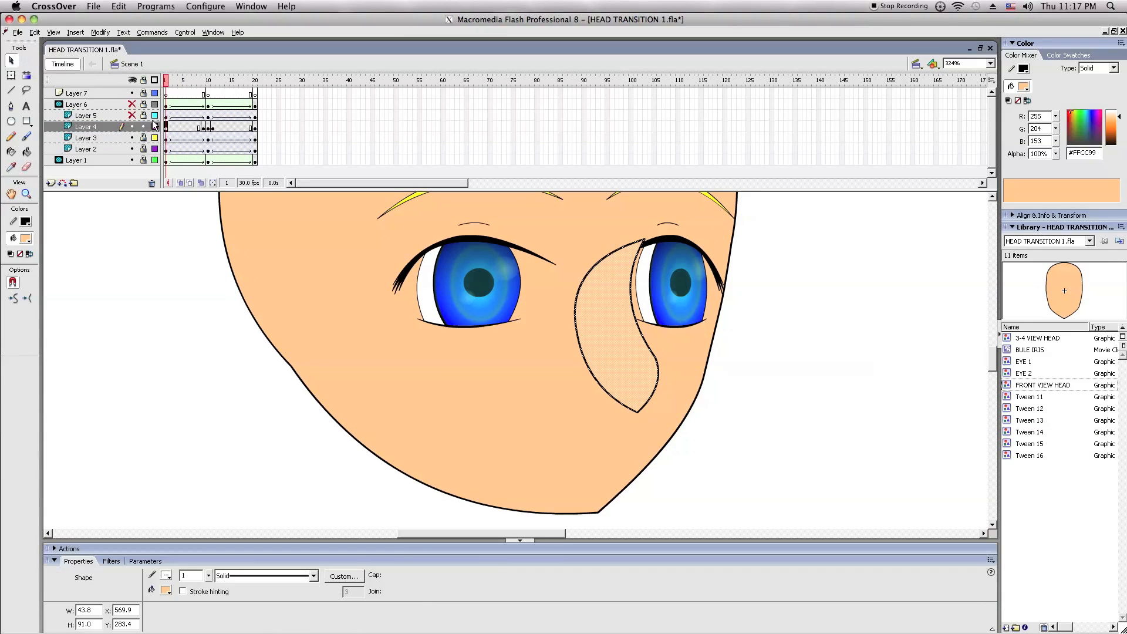
right_click(592, 337)
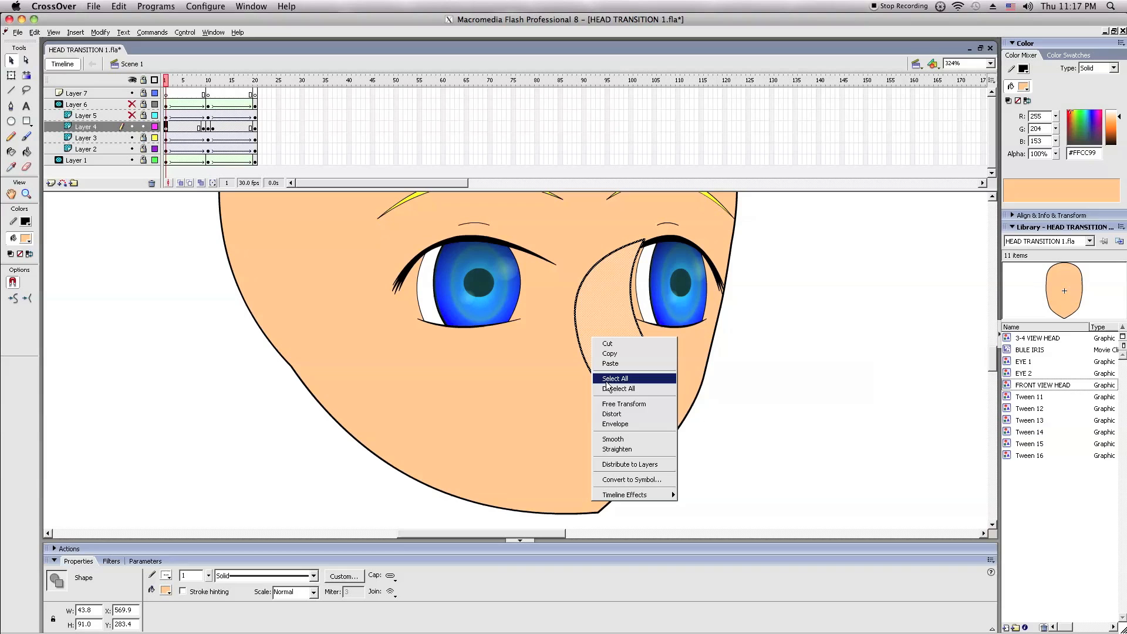
left_click(631, 480)
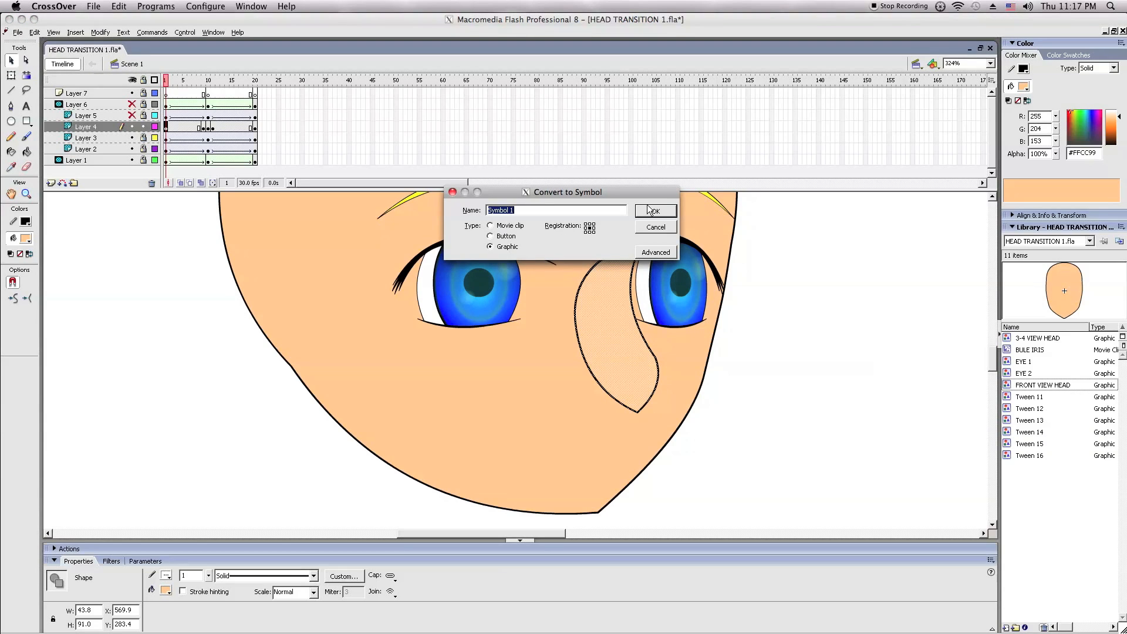
left_click(652, 210)
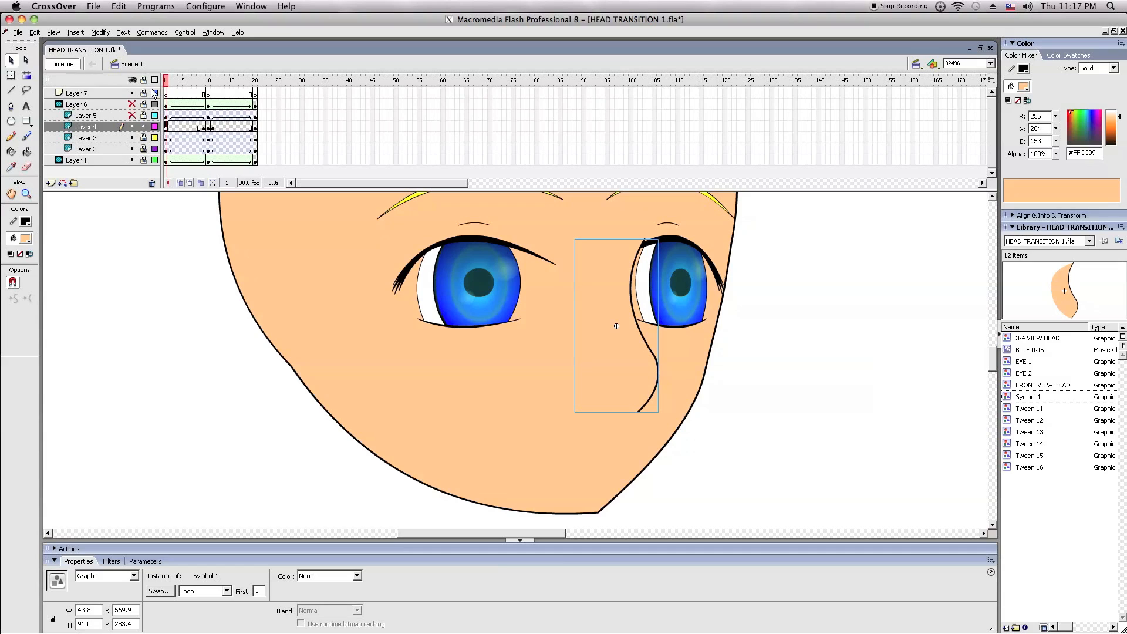
- Copy the nose symbol from frame 5 on Layer 4 and paste it in place at frame 9
left_click(205, 128)
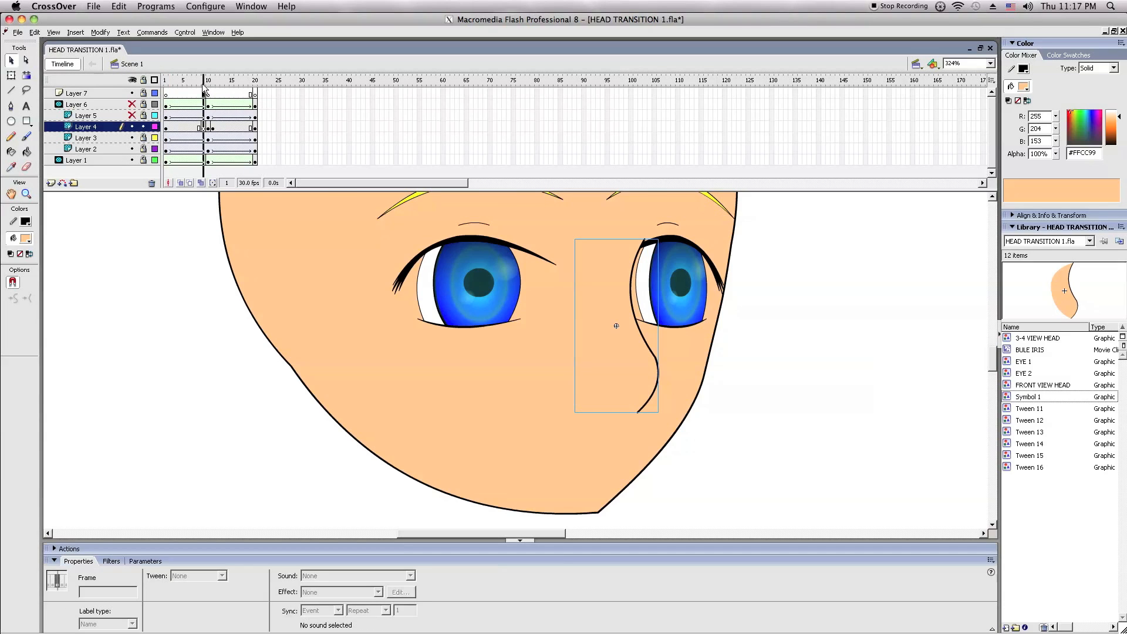
left_click(210, 141)
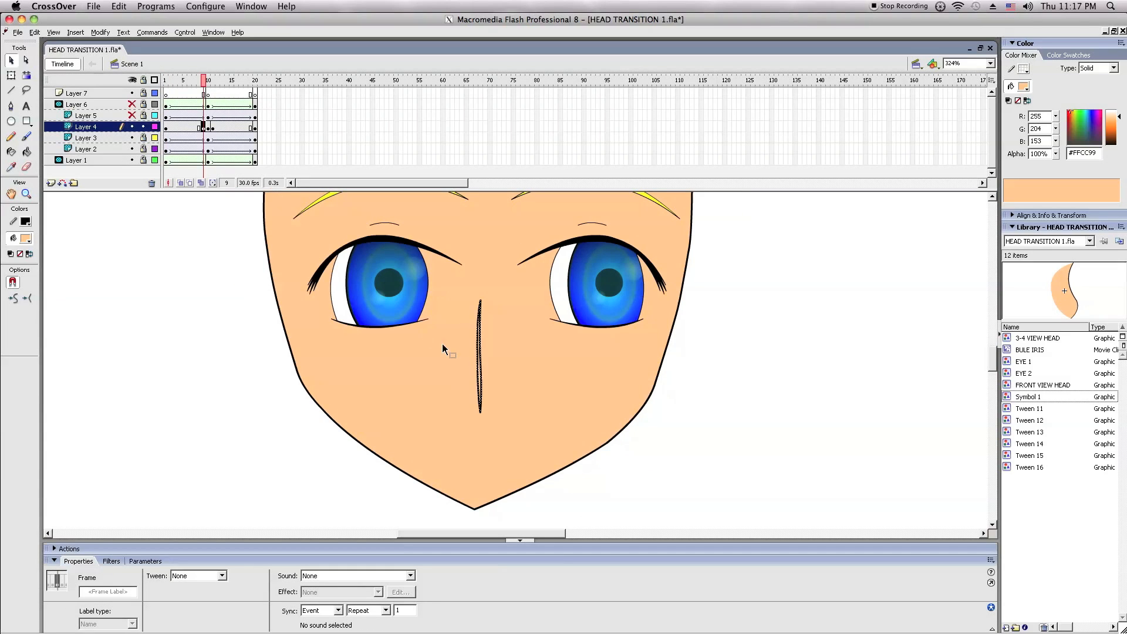
left_click(184, 85)
left_click(639, 356)
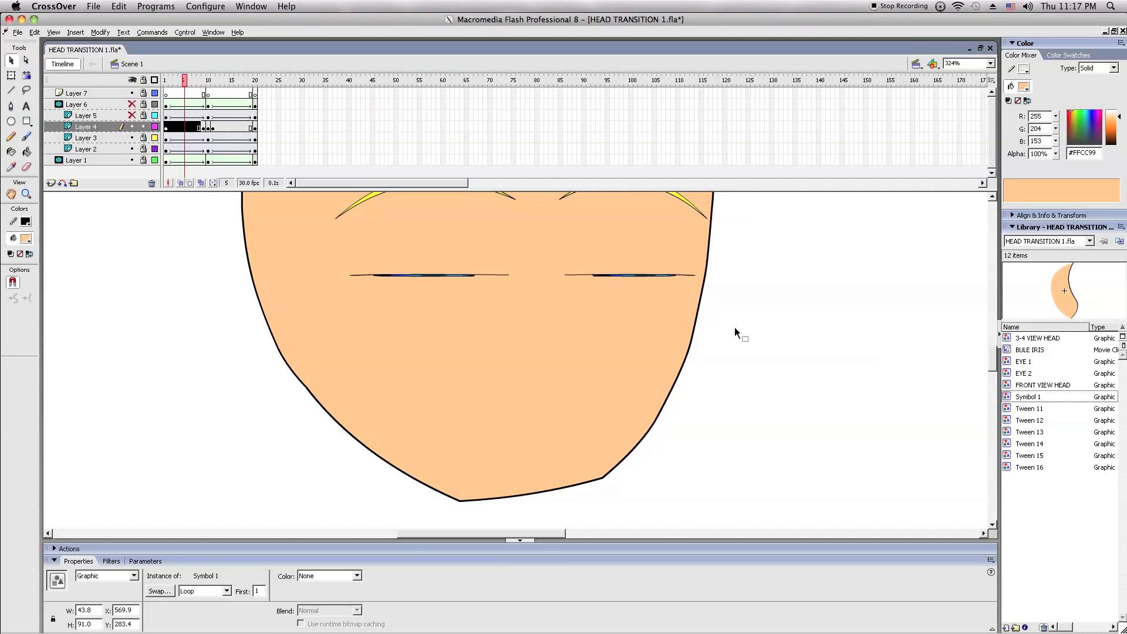
left_click(753, 301)
left_click(206, 93)
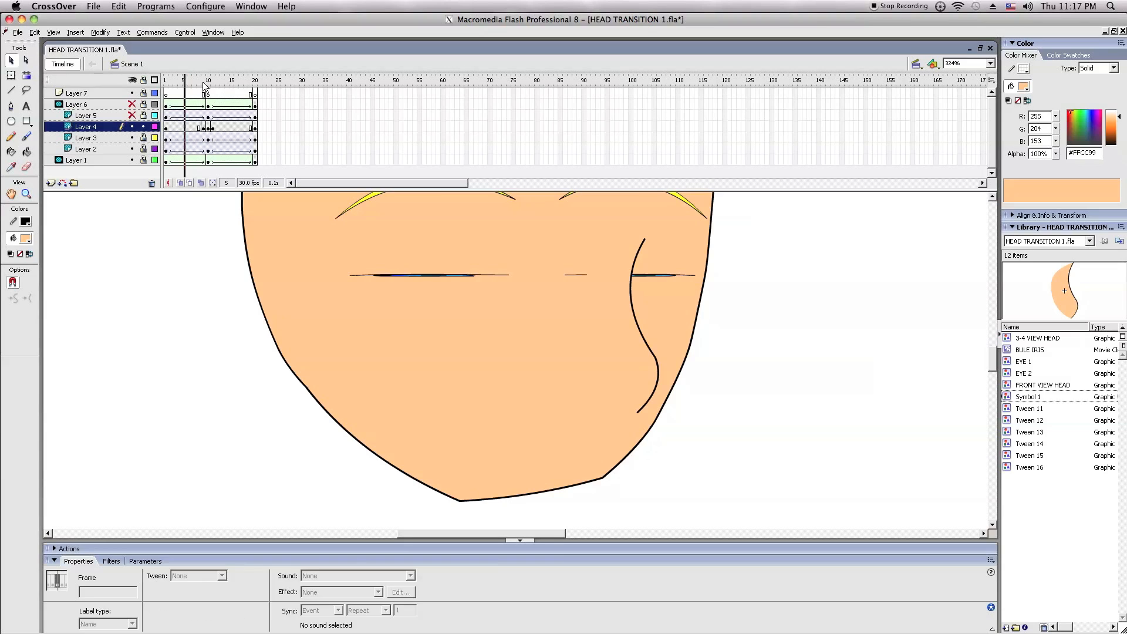
right_click(128, 250)
left_click(158, 288)
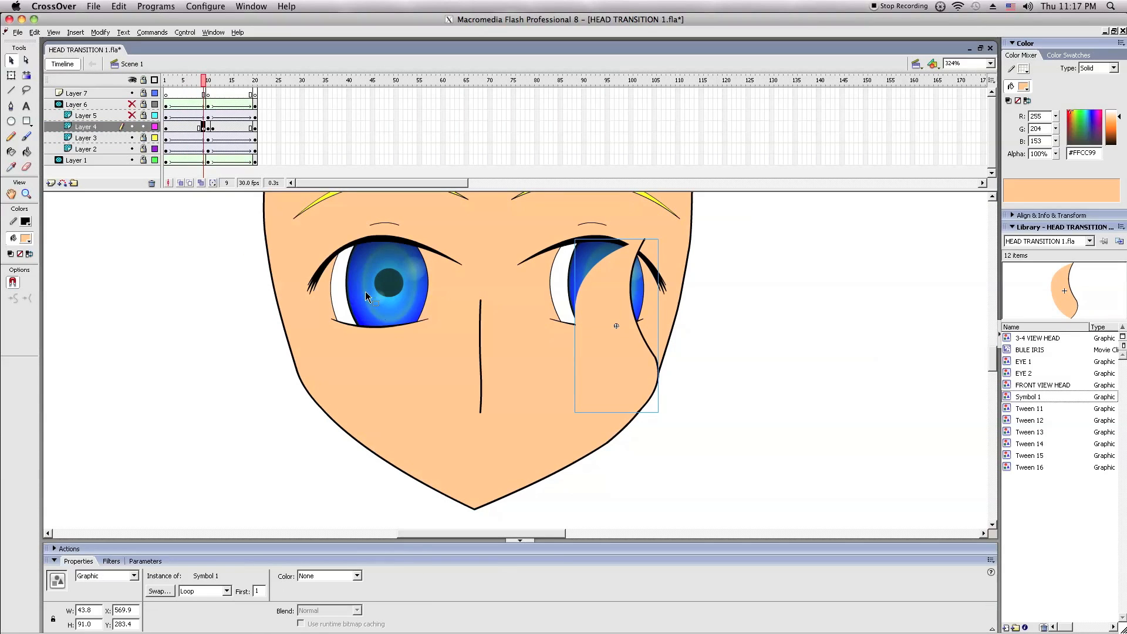
- Free-transform the pasted nose symbol at frame 9 to about 2.6 by 59 px so it covers the existing nose line
left_click(11, 75)
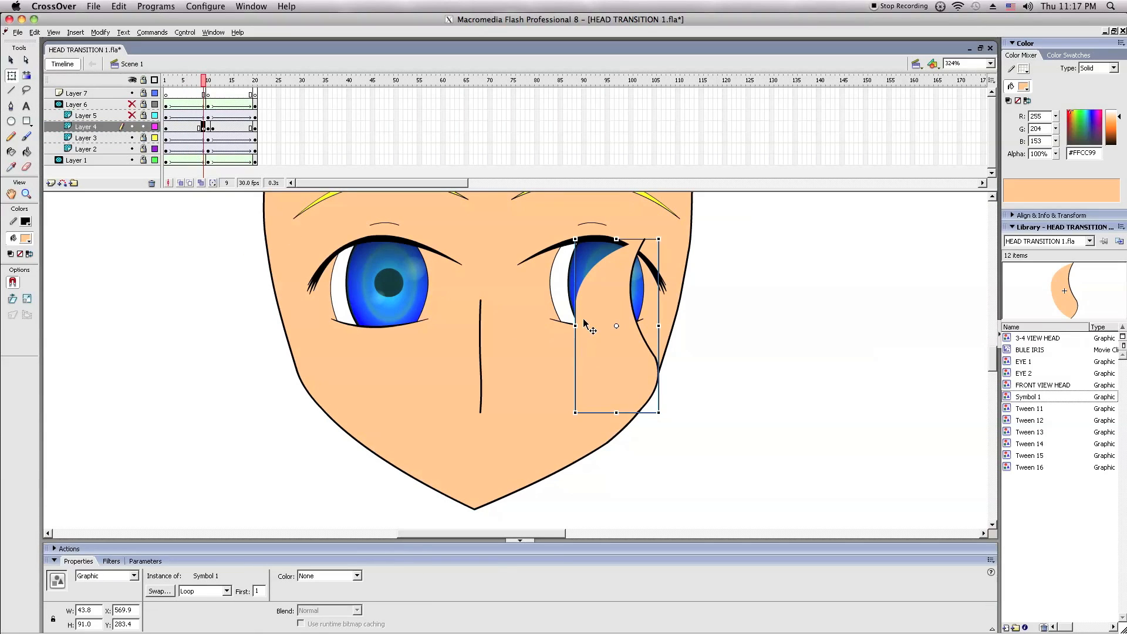
left_click_drag(575, 325, 473, 357)
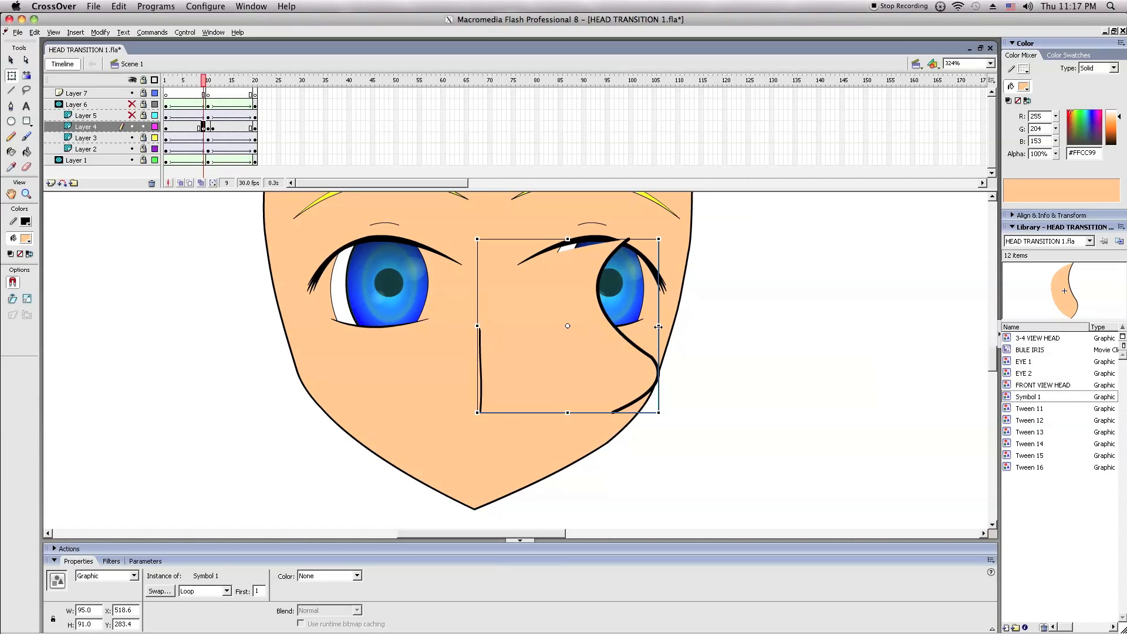
left_click_drag(657, 328, 481, 340)
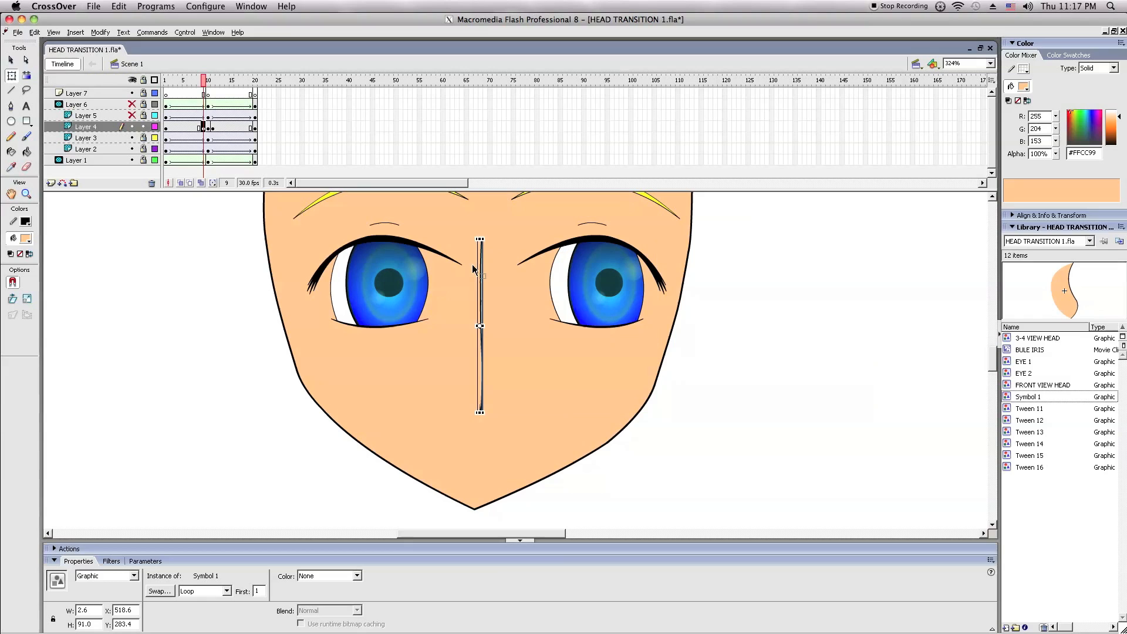
left_click_drag(480, 239, 480, 301)
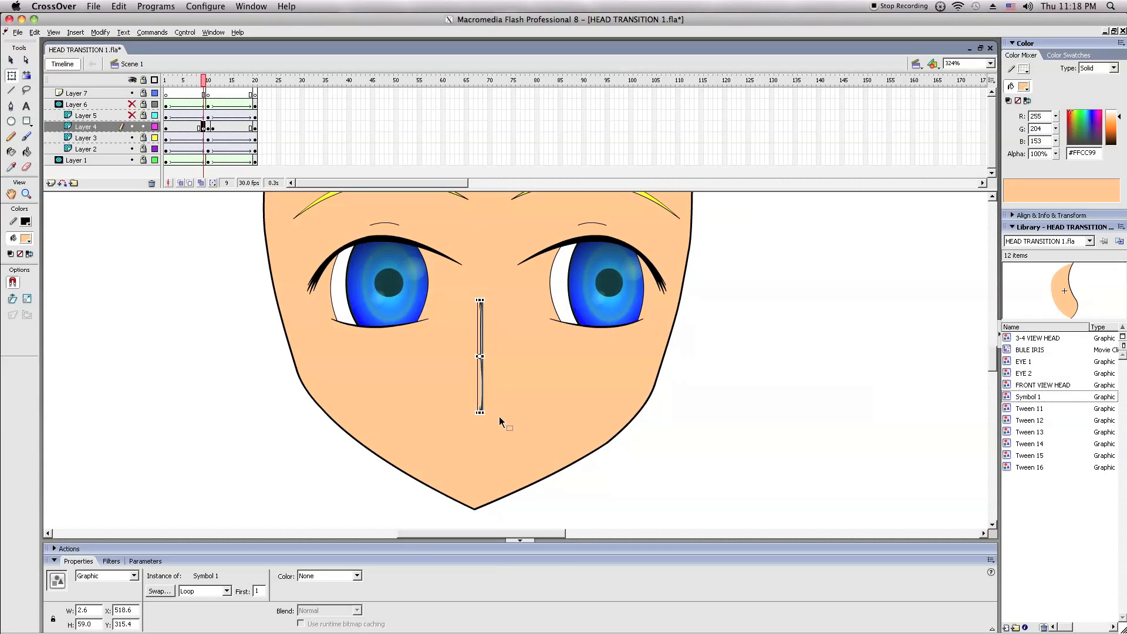
mouse_move(481, 412)
left_mouse_down()
mouse_move(480, 376)
mouse_move(480, 412)
left_mouse_up()
left_click(11, 59)
left_click(533, 422)
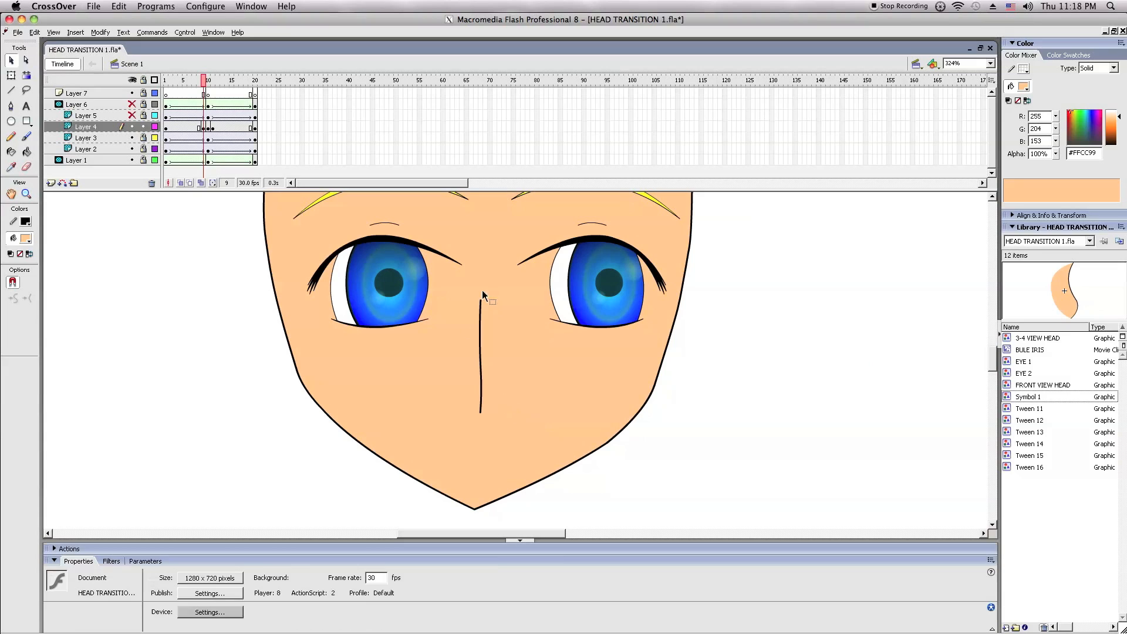
- Replace the old nose line at frame 9 with the narrowed nose symbol pasted in place, moving the old artwork off the face and deleting it
mouse_move(498, 271)
left_mouse_down()
mouse_move(457, 491)
mouse_move(438, 523)
left_mouse_up()
left_click_drag(478, 384, 896, 411)
right_click(794, 332)
left_click(813, 371)
left_click_drag(839, 270, 1049, 528)
key("Delete")
left_click(483, 404)
key("Delete")
key("ctrl+z")
left_click(246, 321)
- Paste the narrowed nose symbol in place at frame 11 on Layer 4 and nudge it left over the mirrored nose line
left_click(209, 78)
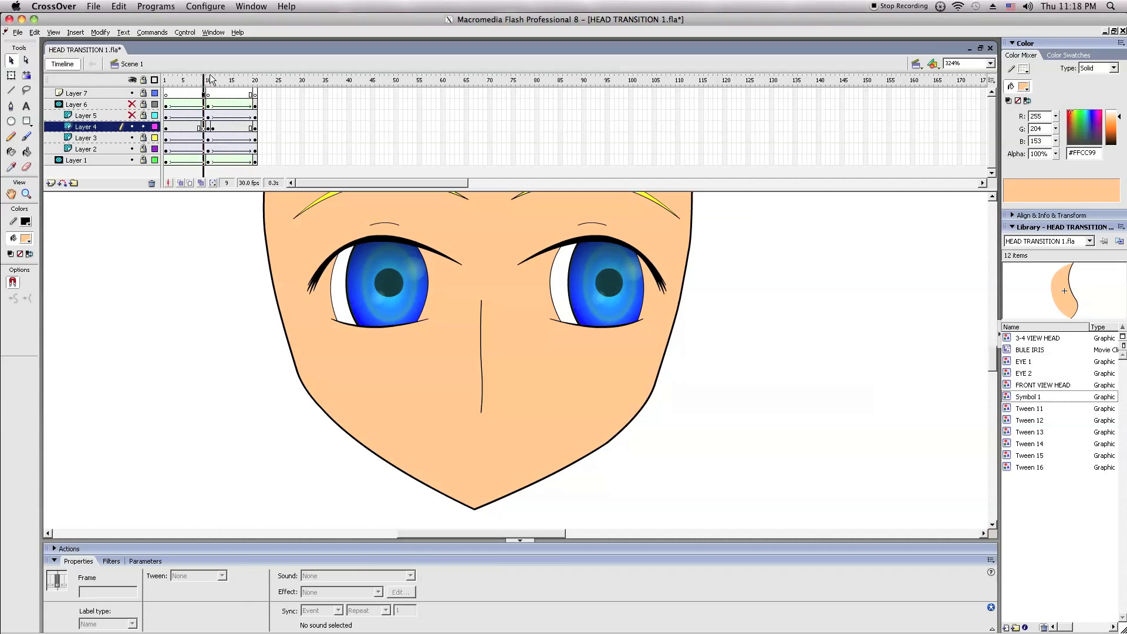
left_click(213, 79)
right_click(219, 283)
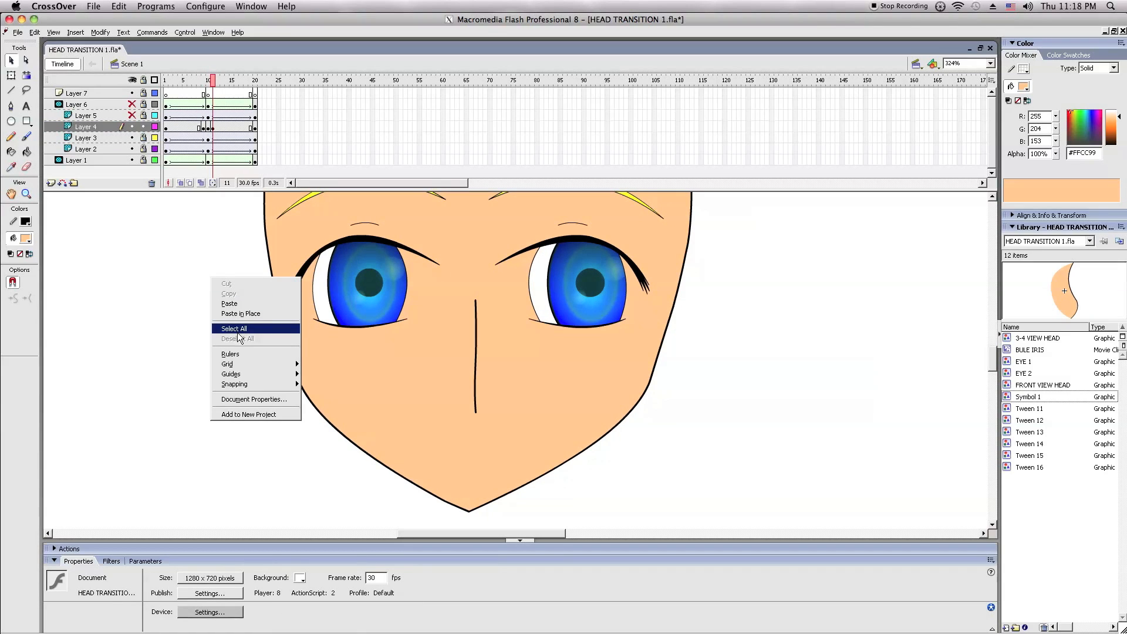
left_click(245, 313)
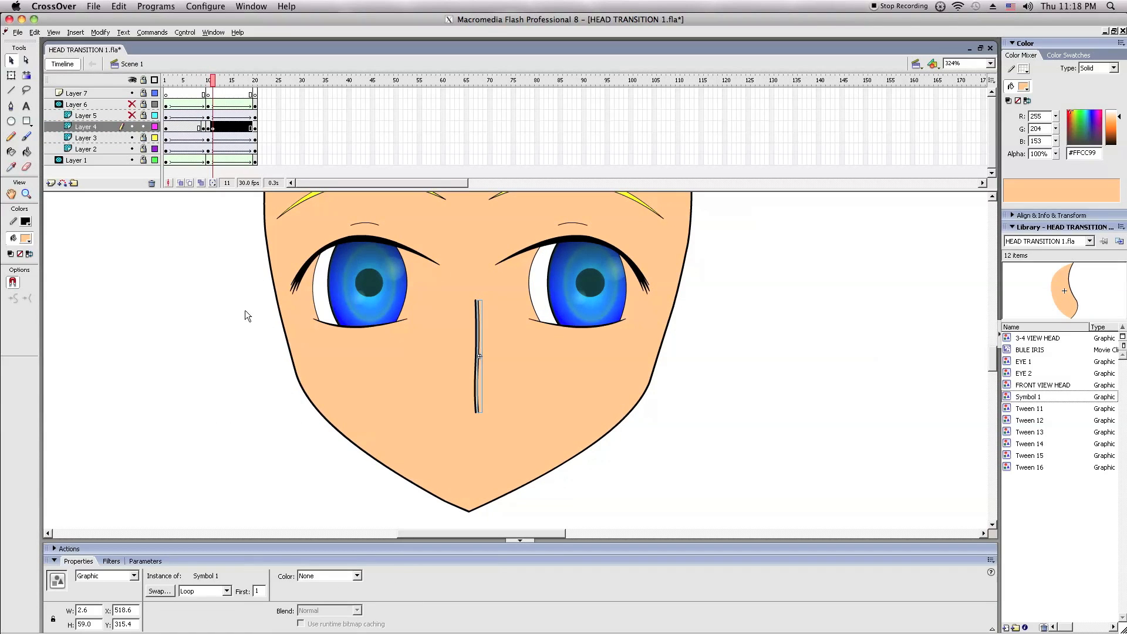
key("Left")
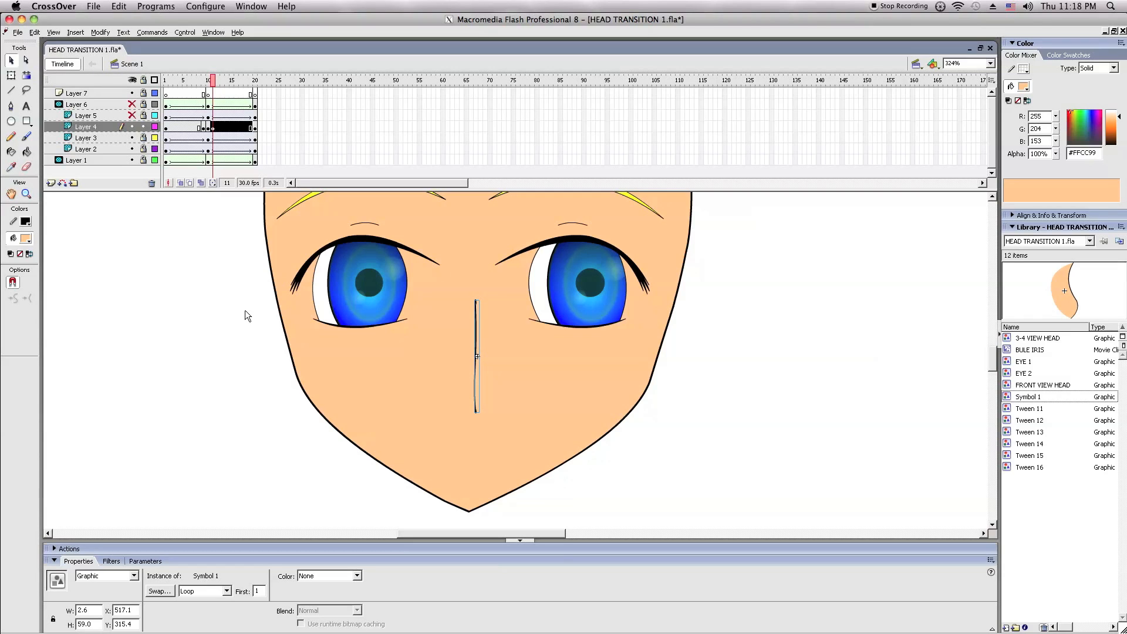
left_click(328, 311)
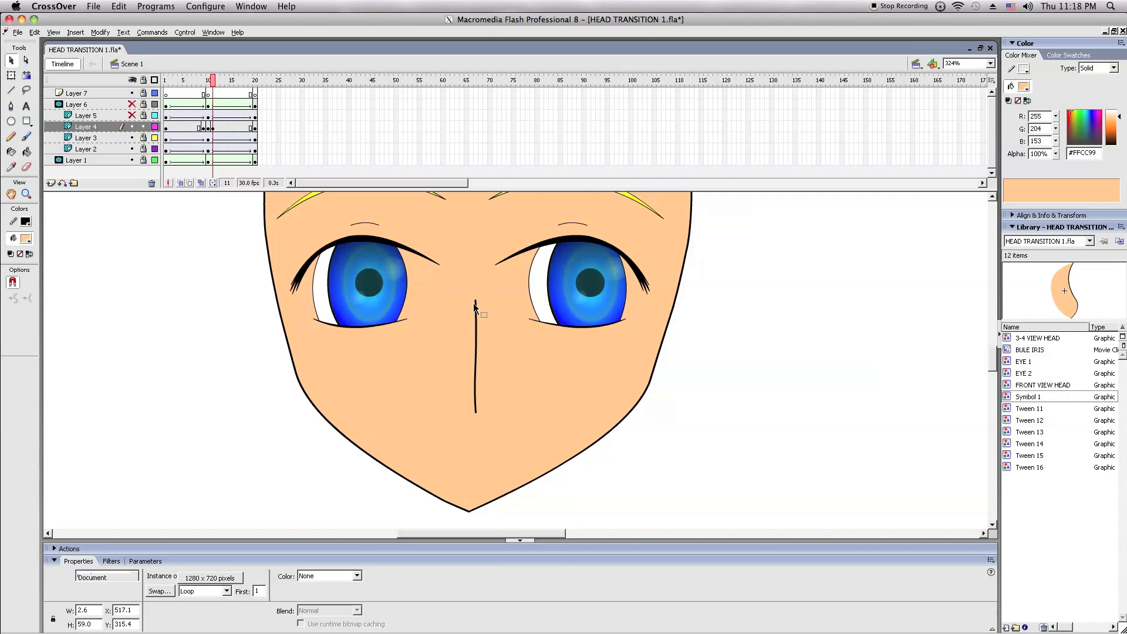
- Replace the old nose artwork at frame 11 with the narrowed symbol pasted in place, moving the old line and fill off the face and deleting them
right_click(136, 339)
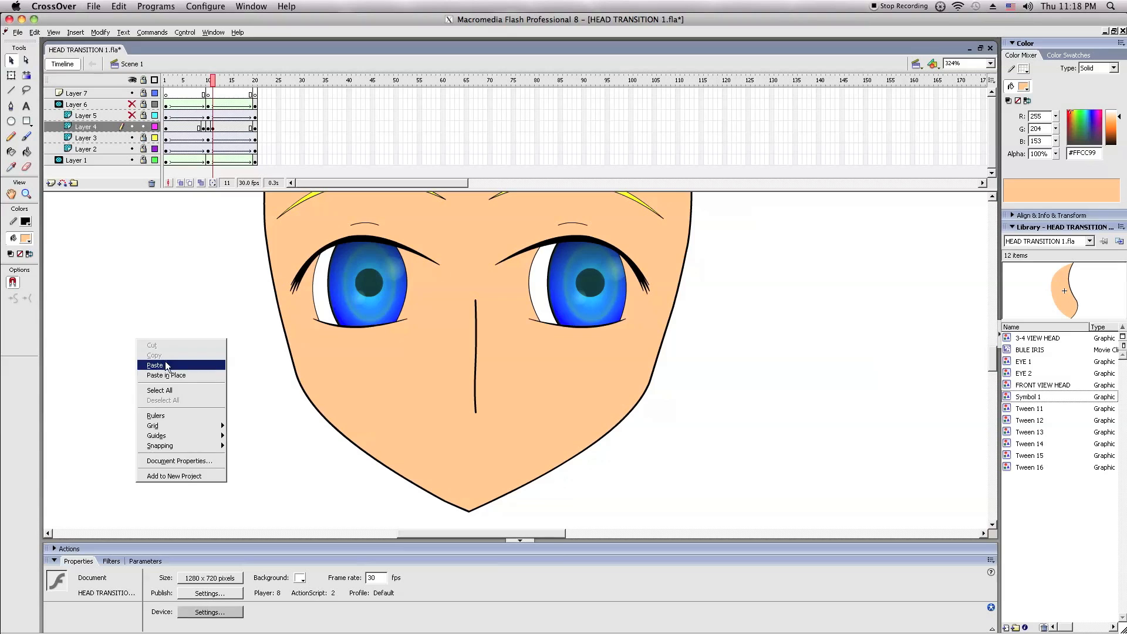
left_click(165, 376)
left_click(159, 368)
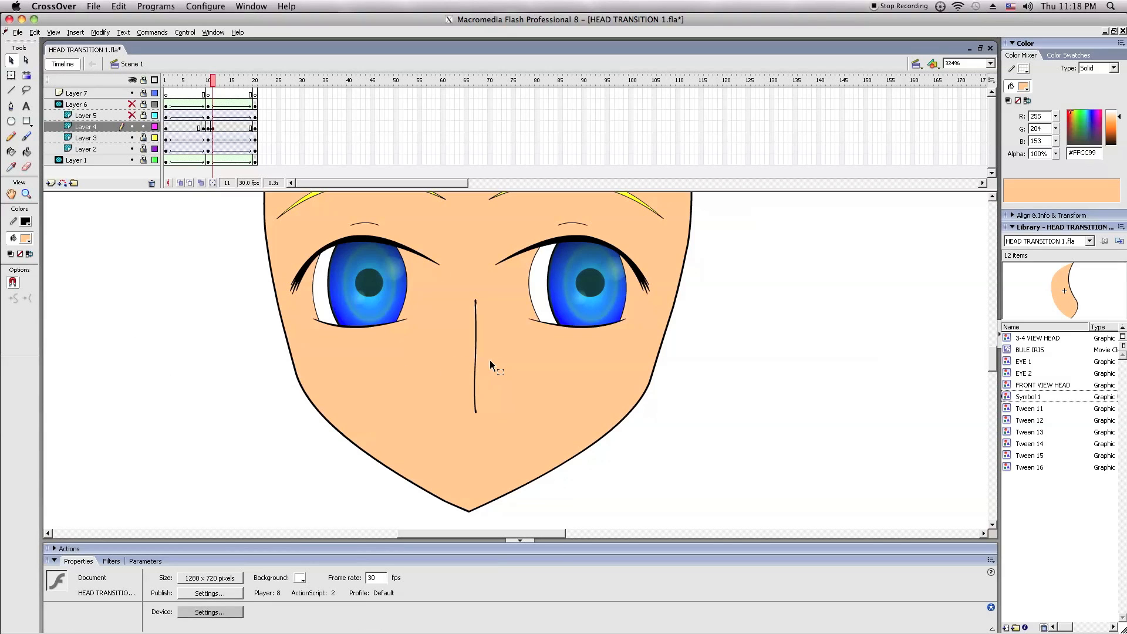
left_click(477, 360)
left_click(517, 294)
mouse_move(503, 270)
left_mouse_down()
mouse_move(417, 527)
mouse_move(346, 528)
left_mouse_up()
mouse_move(476, 389)
left_mouse_down()
mouse_move(812, 414)
mouse_move(772, 423)
left_mouse_up()
right_click(672, 389)
left_click(700, 420)
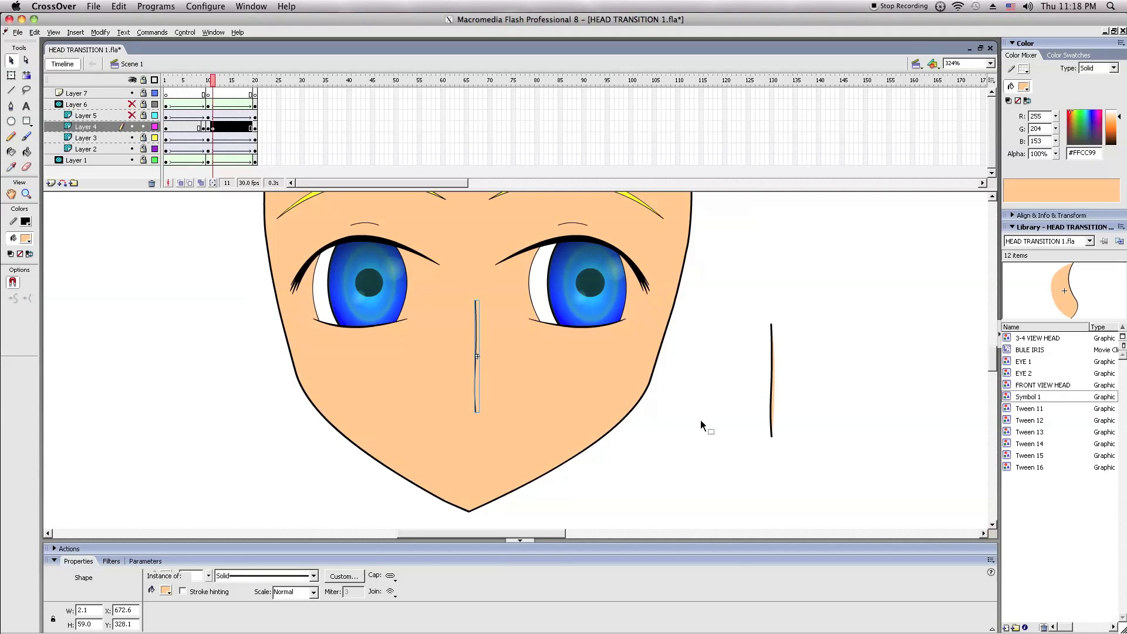
left_click_drag(718, 274, 965, 596)
key("Delete")
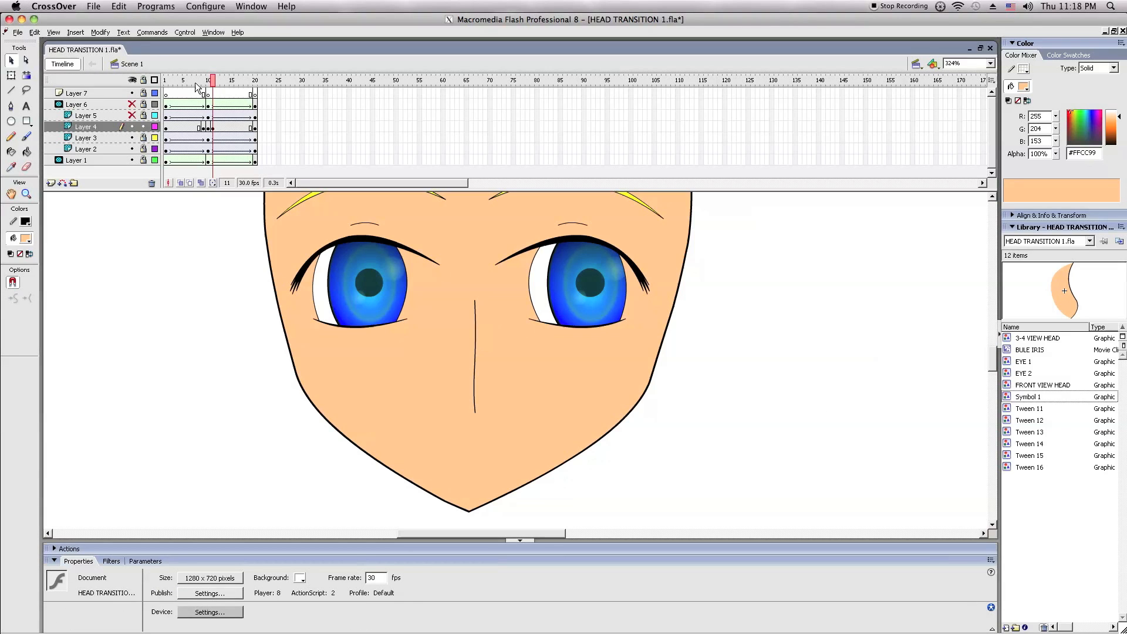
- Compare the nose at frames 10 and 11 and nudge frame 11's nose symbol slightly right to smooth the transition
left_click(206, 81)
left_click(209, 81)
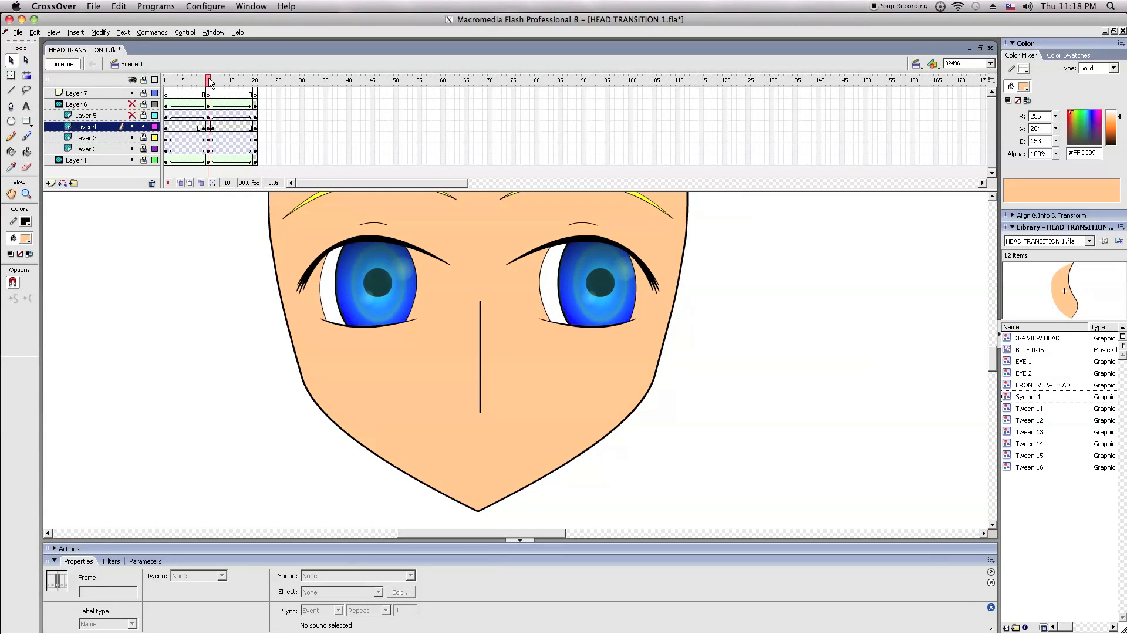
left_click(213, 81)
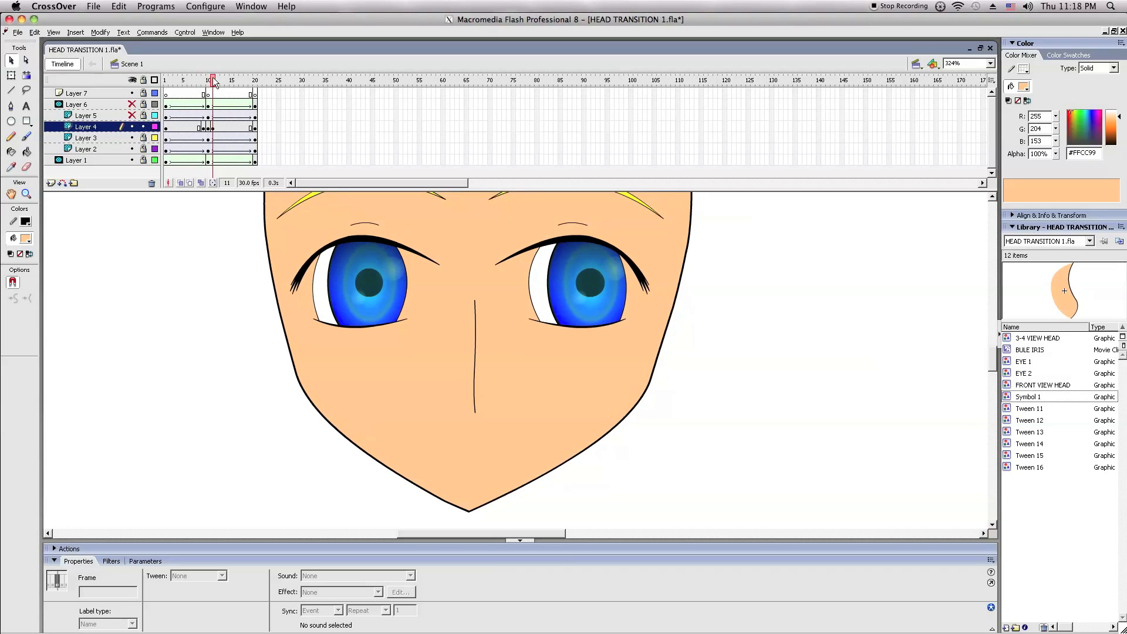
left_click(474, 336)
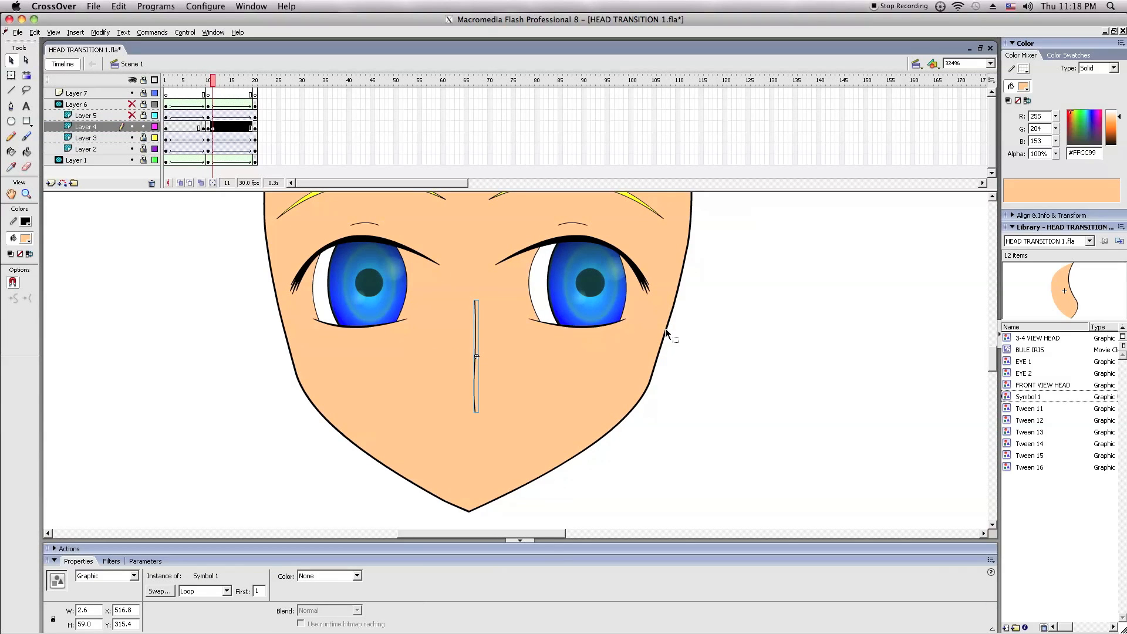
left_click(683, 336)
left_click_drag(211, 78, 209, 82)
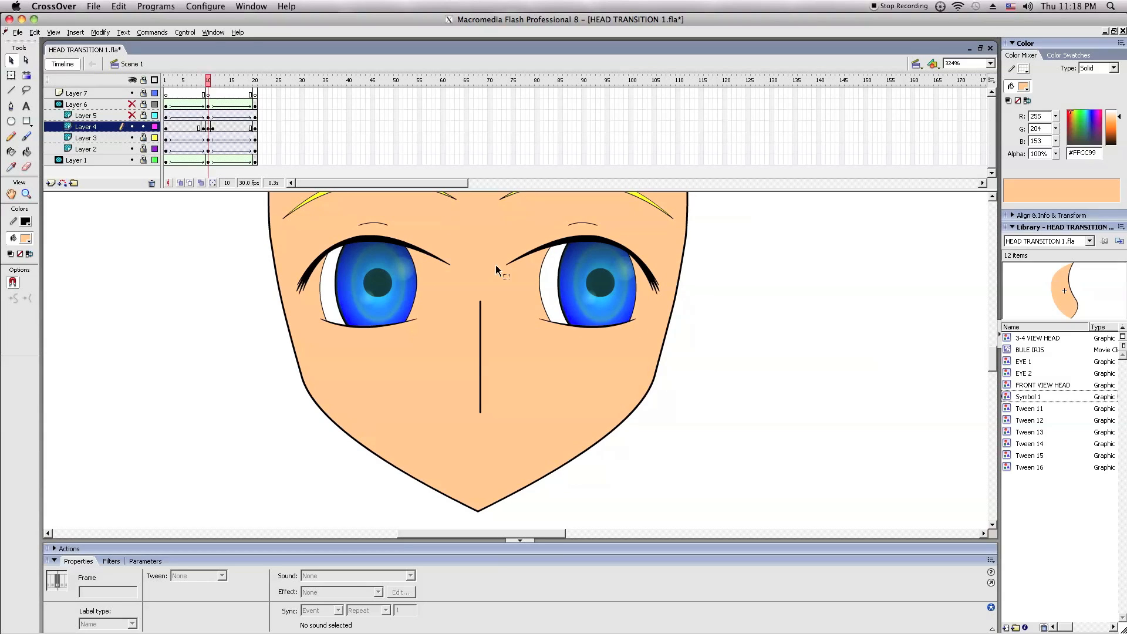
left_click(214, 81)
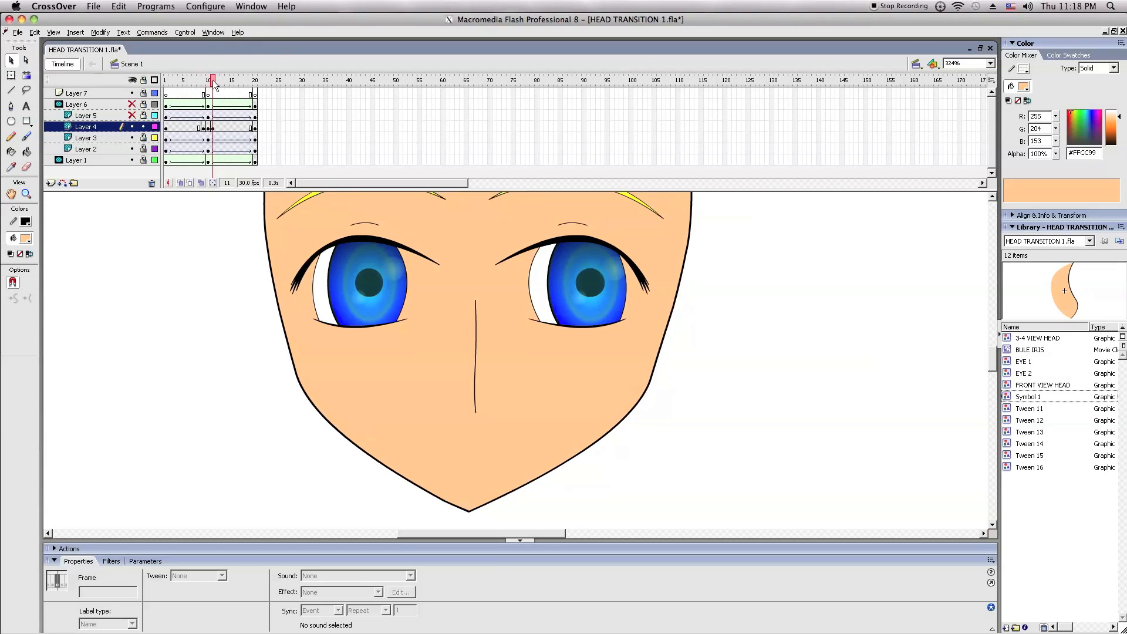
left_click(476, 318)
key("Right")
key("Right")
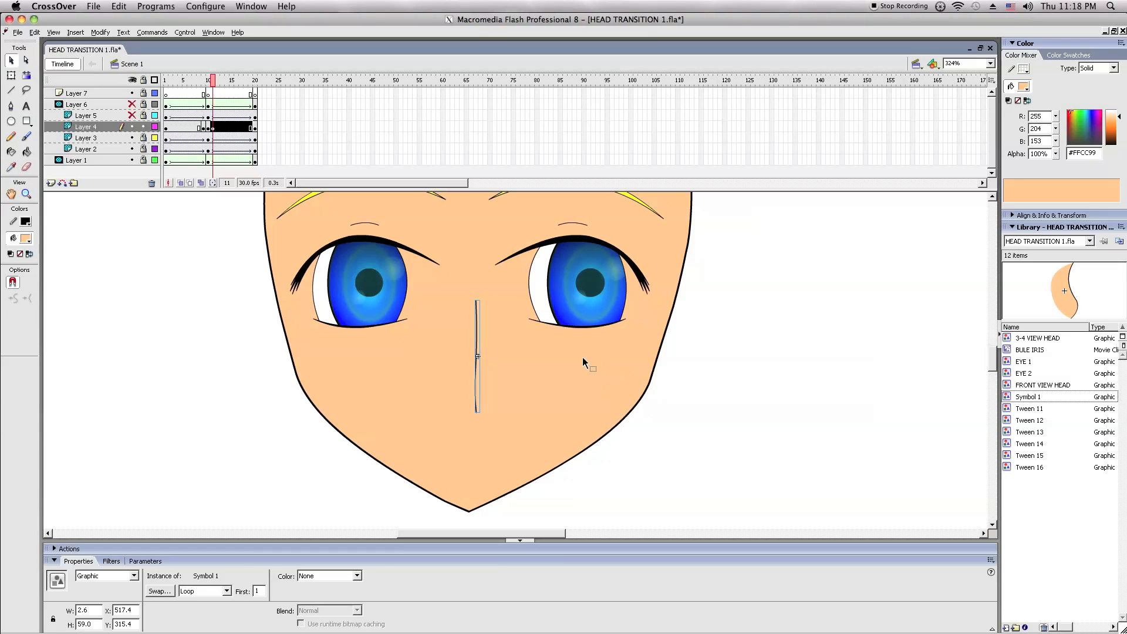
left_click(576, 364)
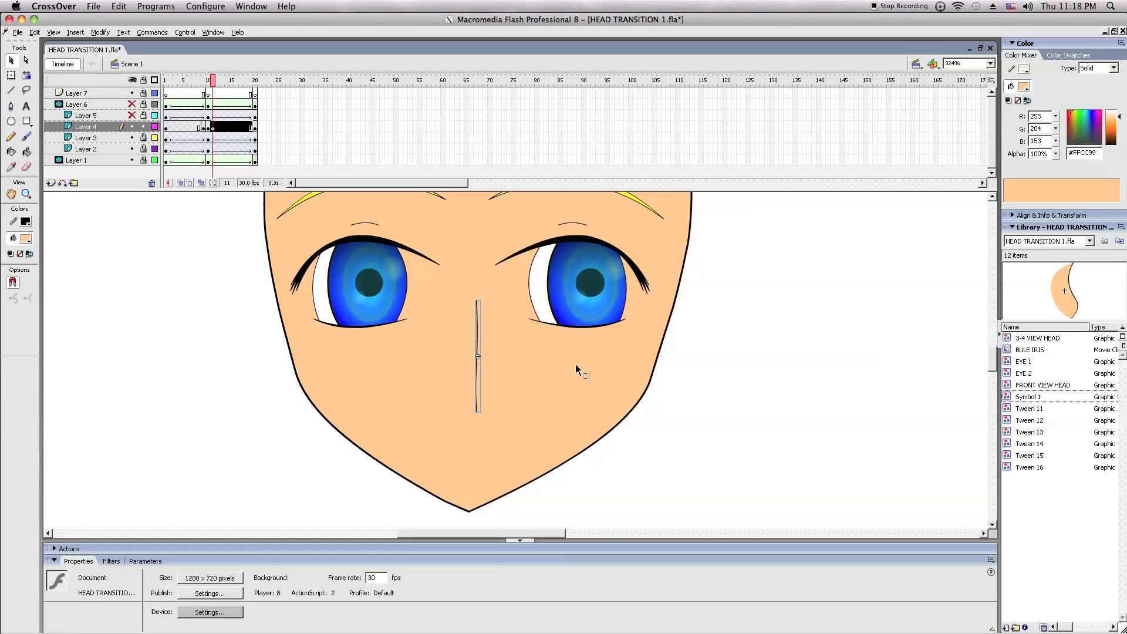
- Nudge the frame 11 nose symbol further right to about X 518, checking its alignment against frames 9 and 10
left_click(209, 82)
left_click_drag(209, 81, 212, 82)
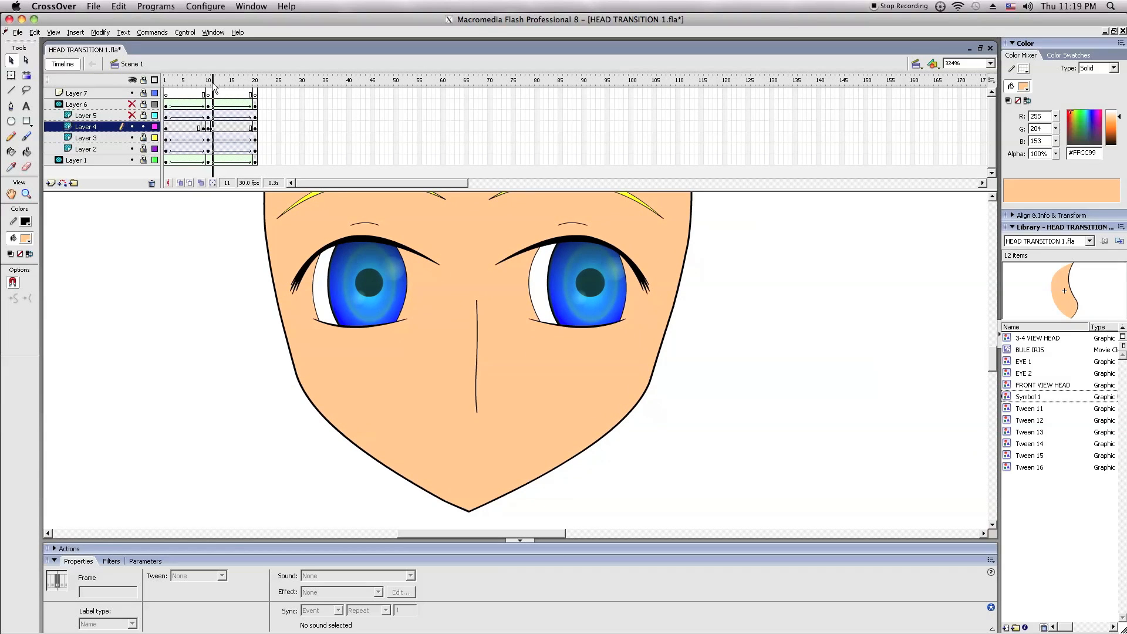
left_click(478, 332)
key("Right")
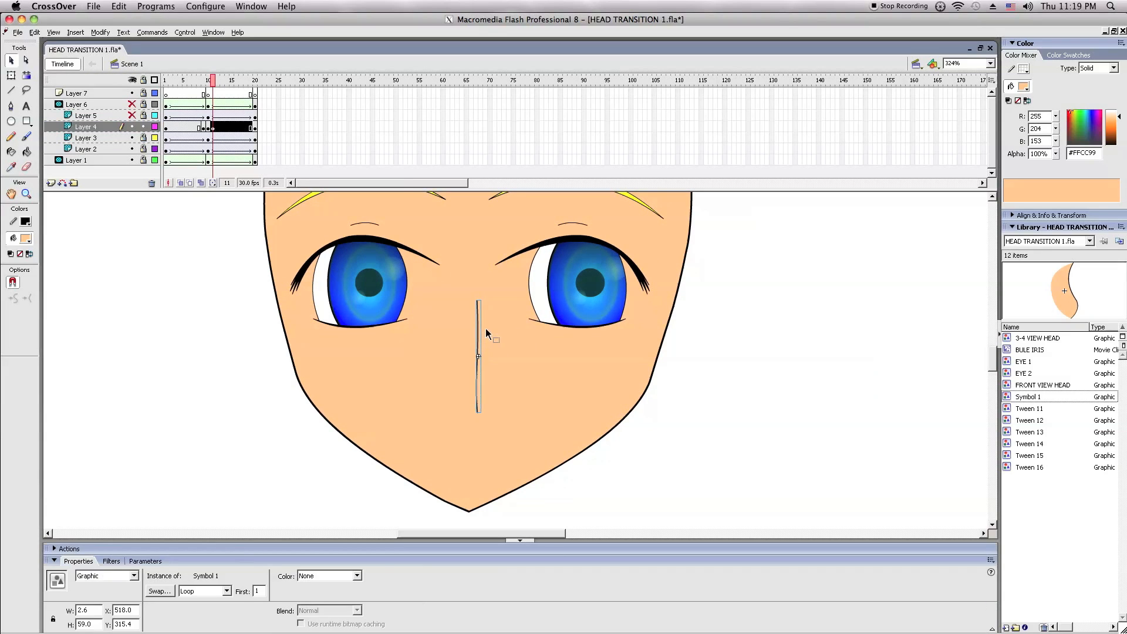
left_click(485, 330)
left_click_drag(213, 80, 212, 82)
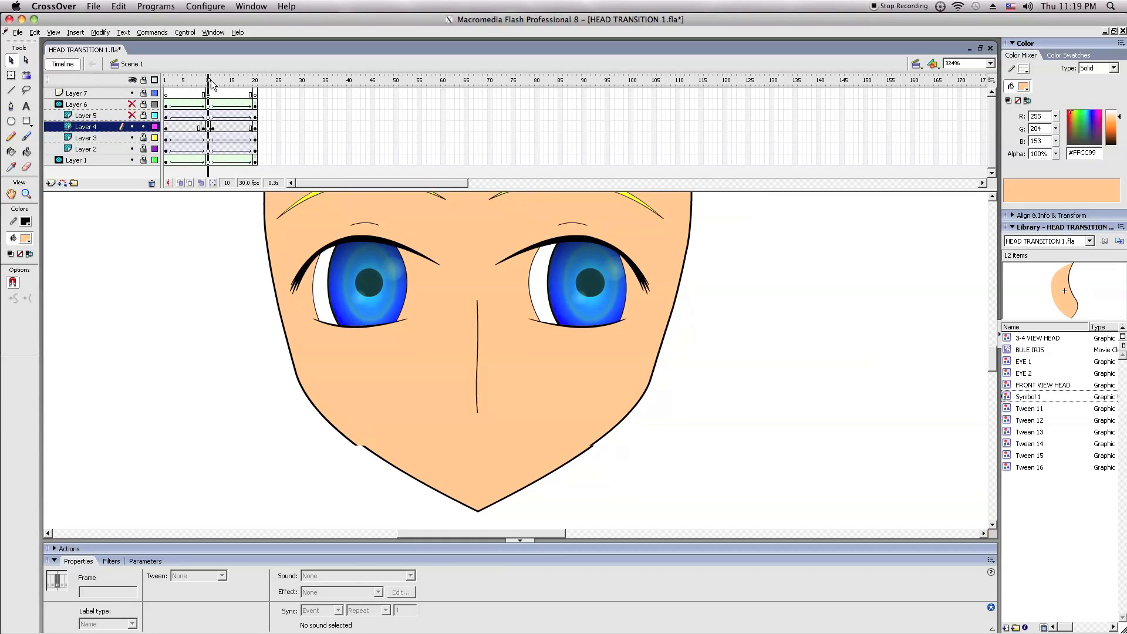
left_click(479, 317)
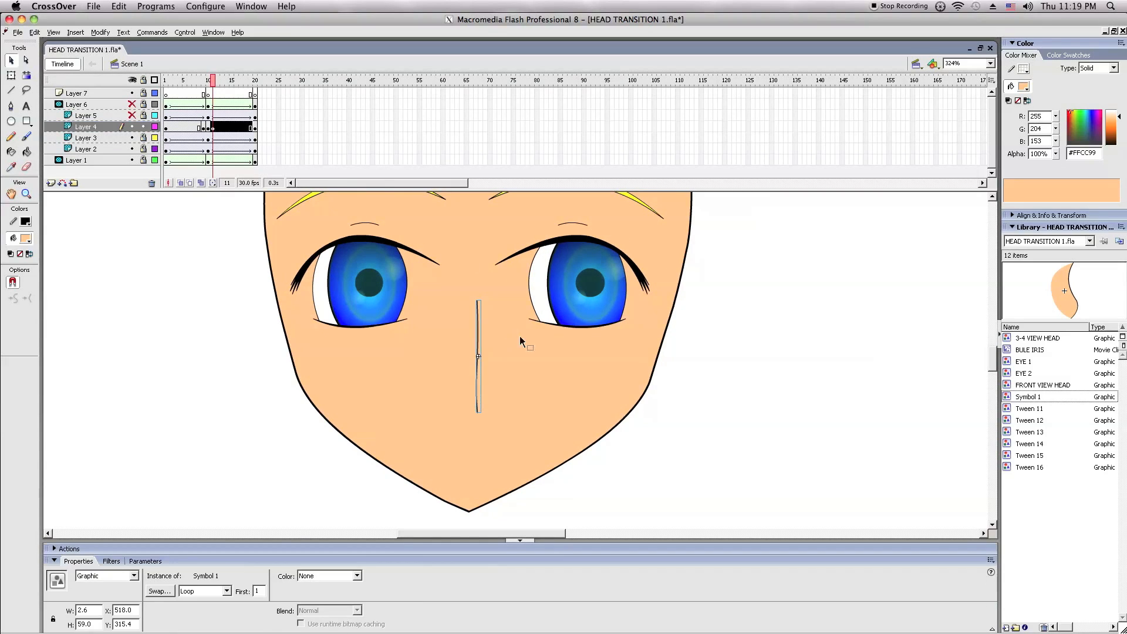
key("Right")
left_click(519, 336)
left_click(207, 82)
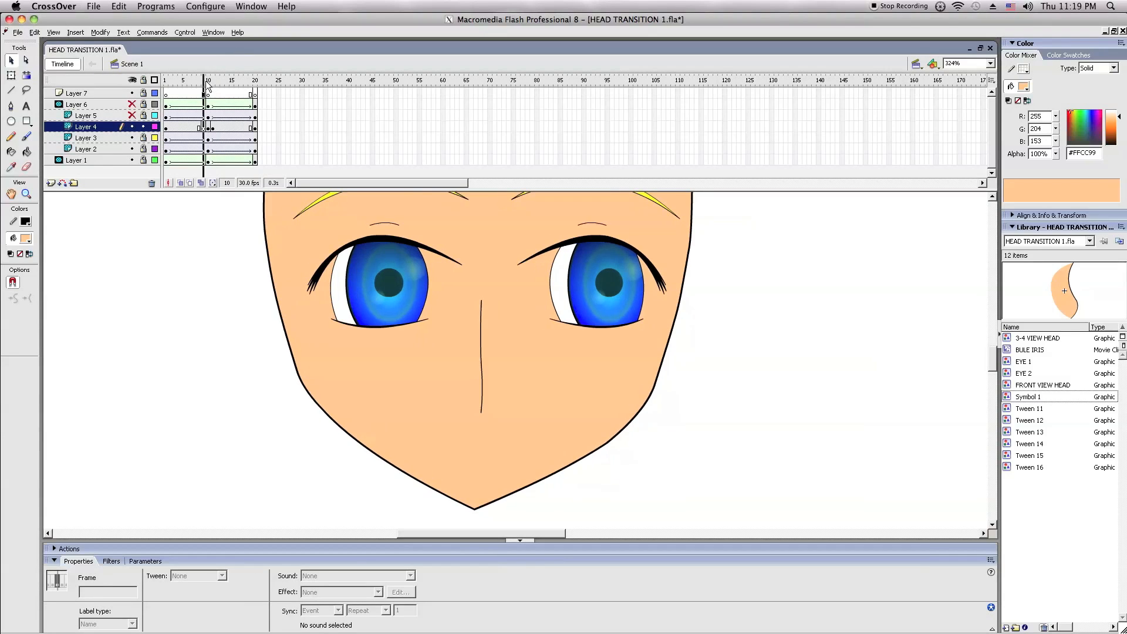
left_click_drag(205, 84, 213, 84)
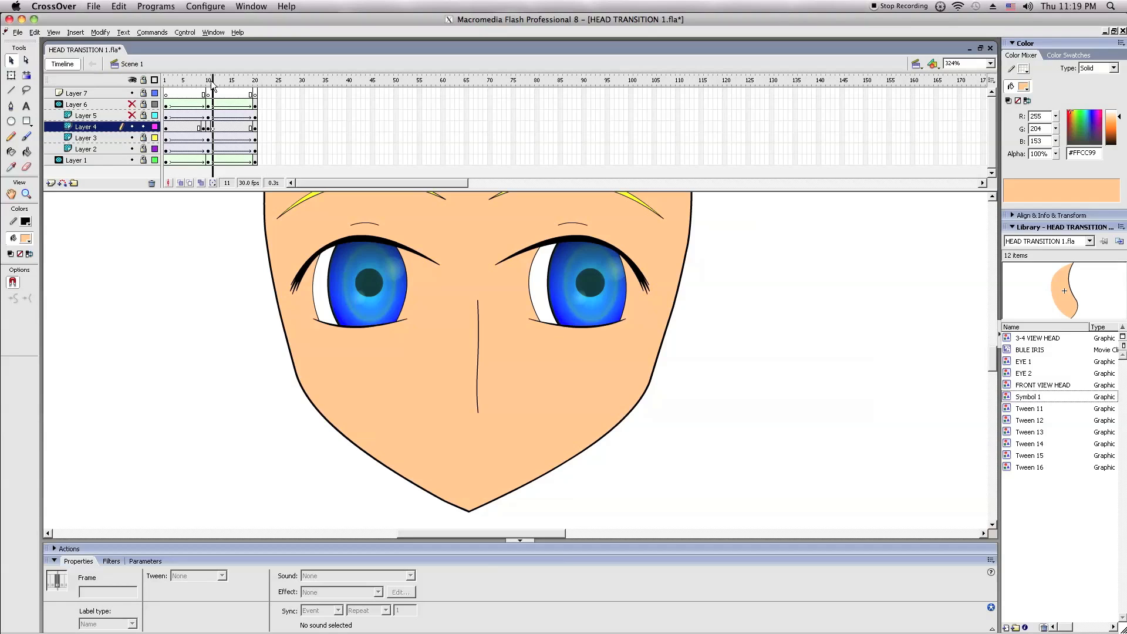
- Copy the nose symbol from frame 5 on Layer 4, paste it in place at frame 20 and flip it horizontally
left_click(184, 81)
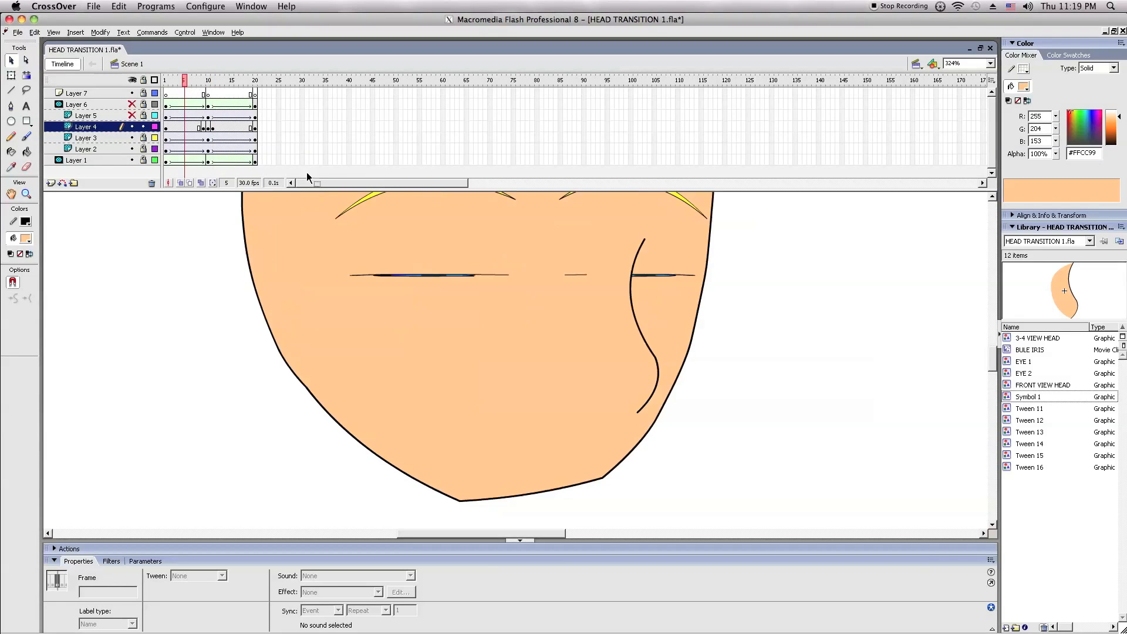
left_click(611, 343)
left_click(713, 346)
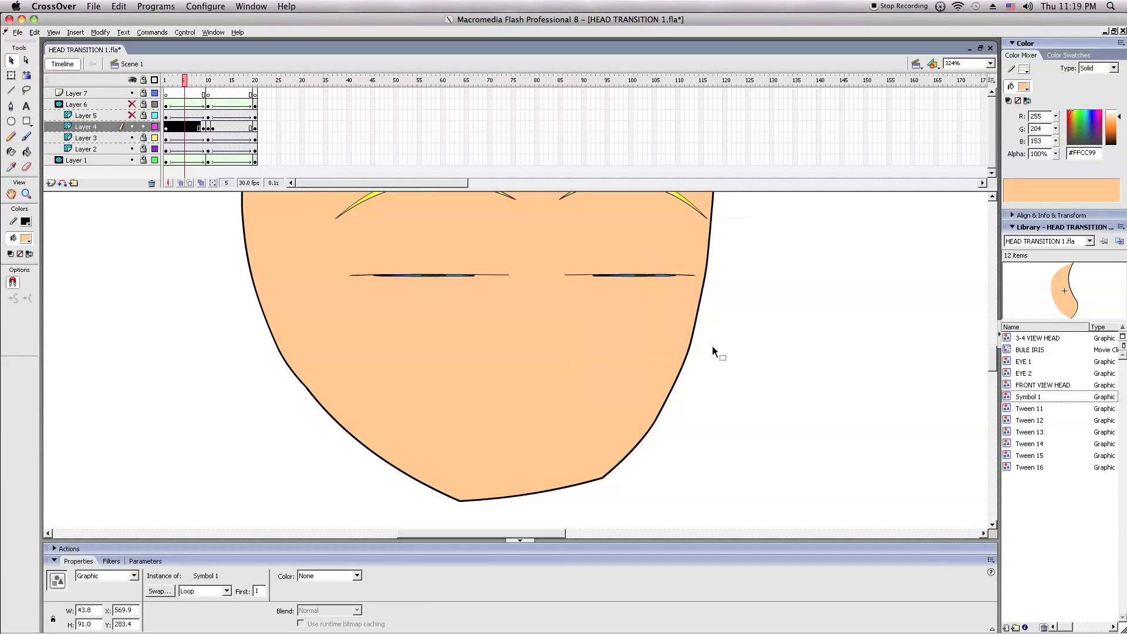
left_click(255, 127)
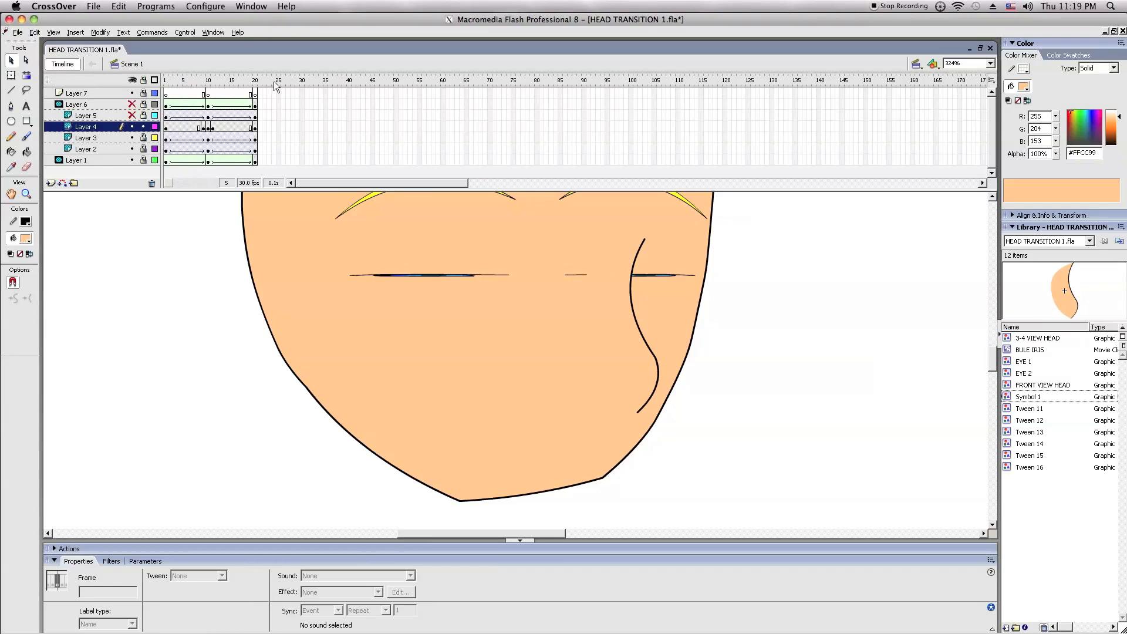
right_click(184, 257)
left_click(213, 292)
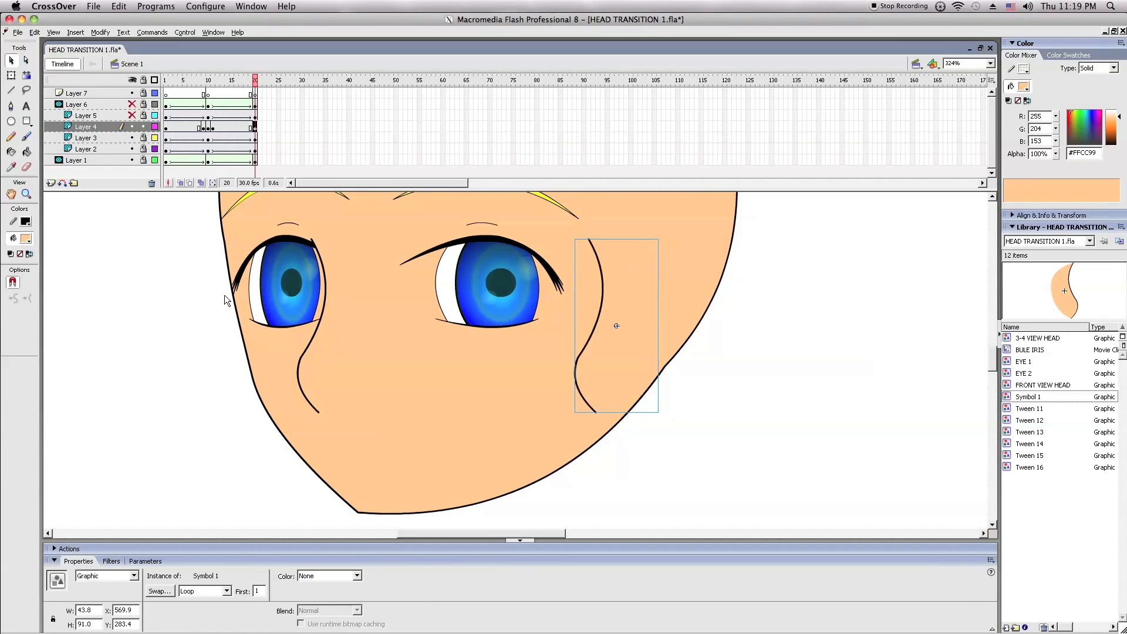
- Move the flipped nose symbol at frame 20 over the old nose line and nudge it to about X 424.1
left_click_drag(599, 369, 300, 364)
key("Delete")
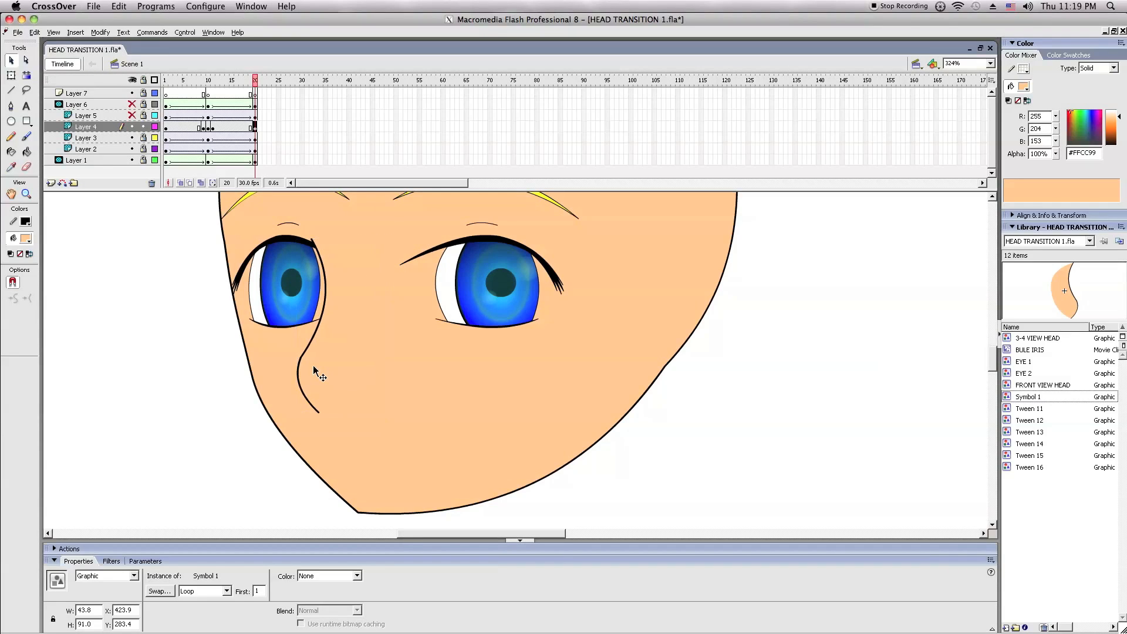
key("ctrl+z")
key("Right")
key("Left")
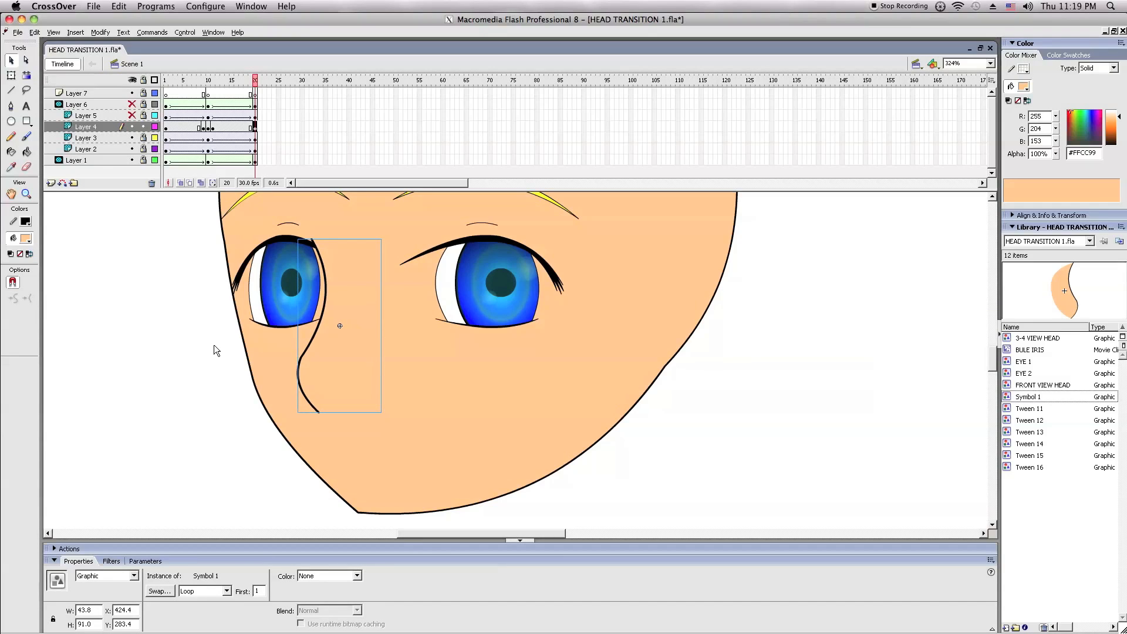
key("Left")
key("Right")
key("Right")
key("Left")
key("Left")
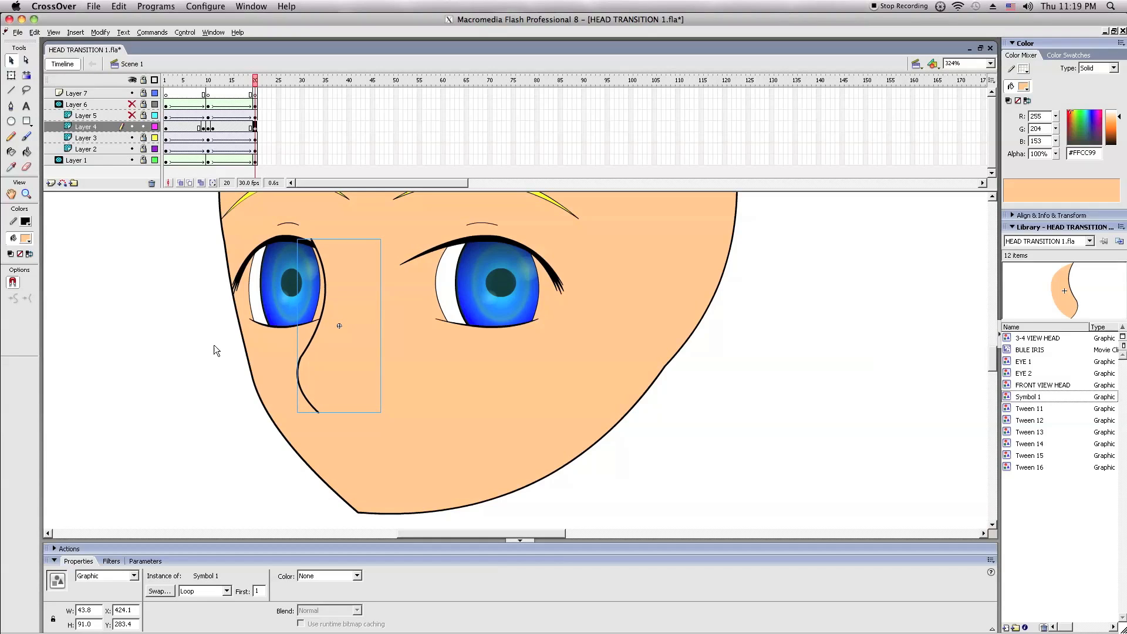
left_click(238, 339)
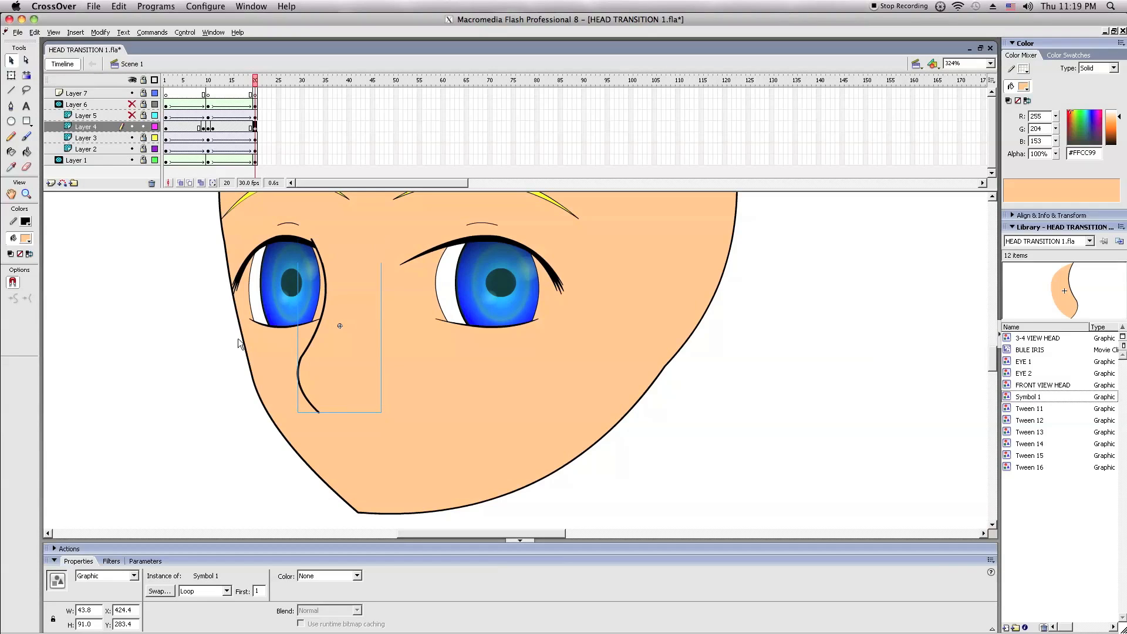
left_click(274, 337)
key("Right")
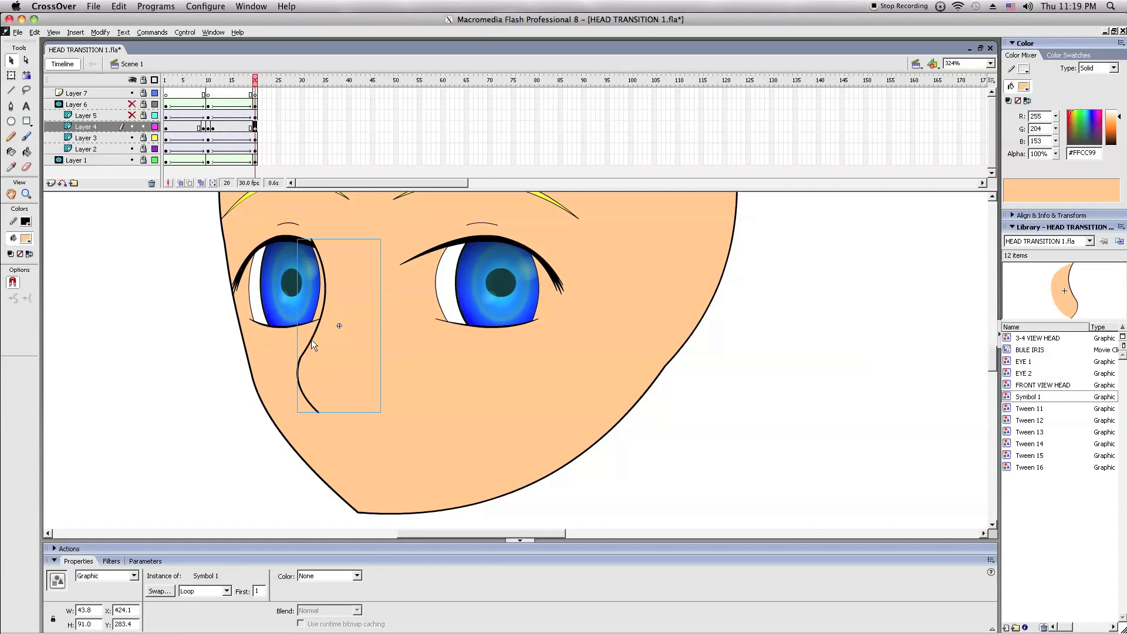
- Replace the old nose artwork at frame 20 with the flipped symbol pasted in place, moving the old fill and line off the face and deleting them
key("ctrl+b")
key("Escape")
left_click_drag(318, 339, 762, 350)
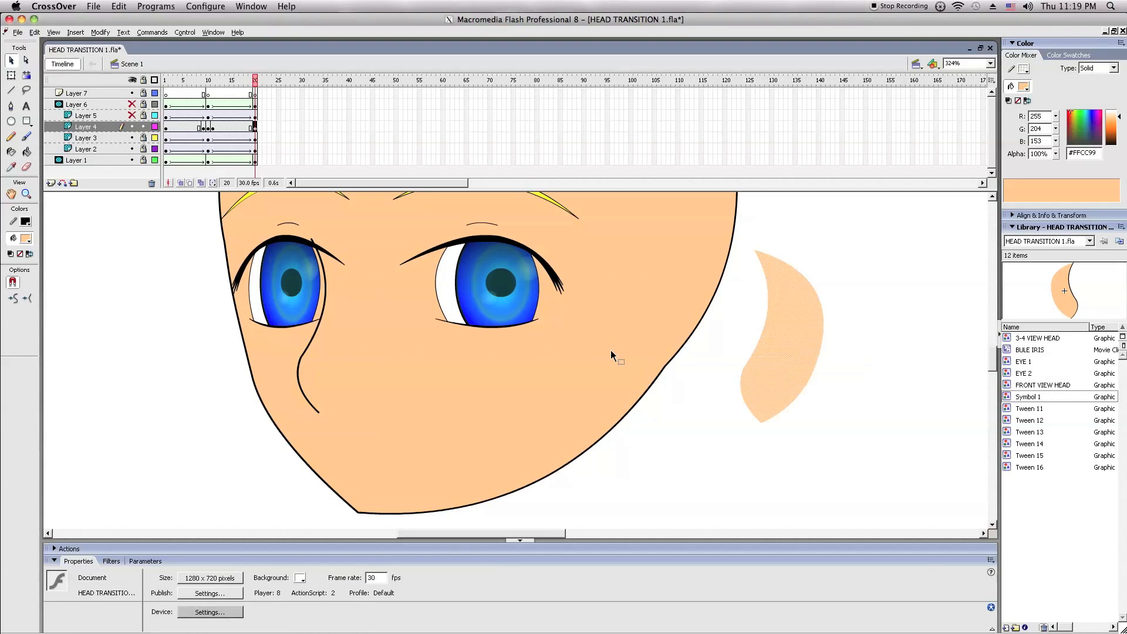
right_click(611, 351)
left_click(663, 389)
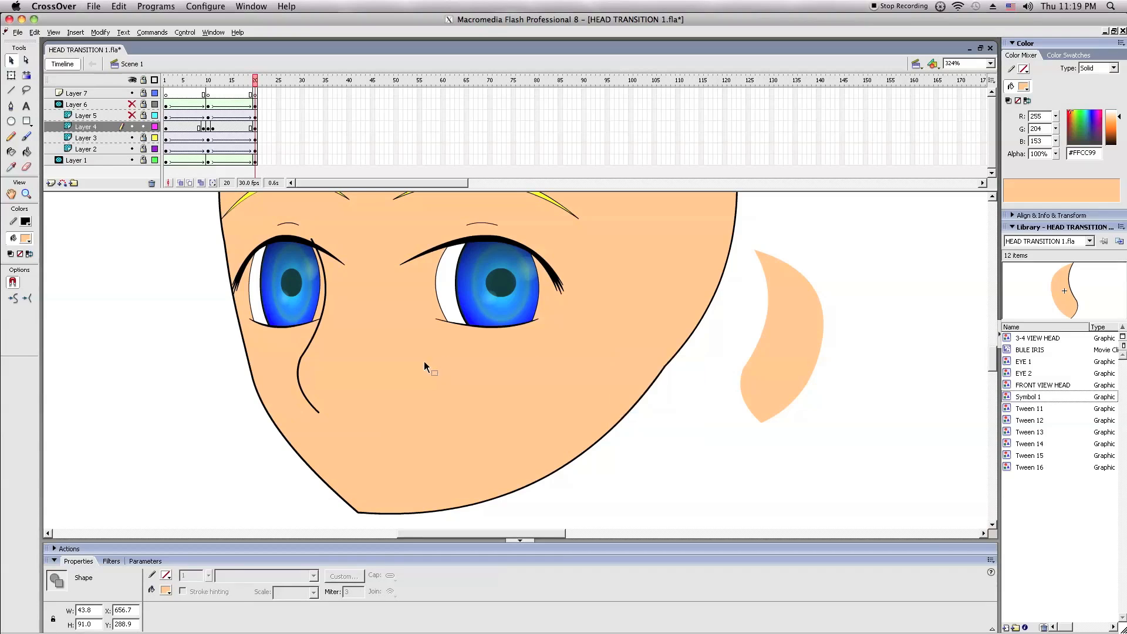
left_click(301, 357)
left_click_drag(302, 357, 744, 367)
right_click(688, 341)
left_click(737, 381)
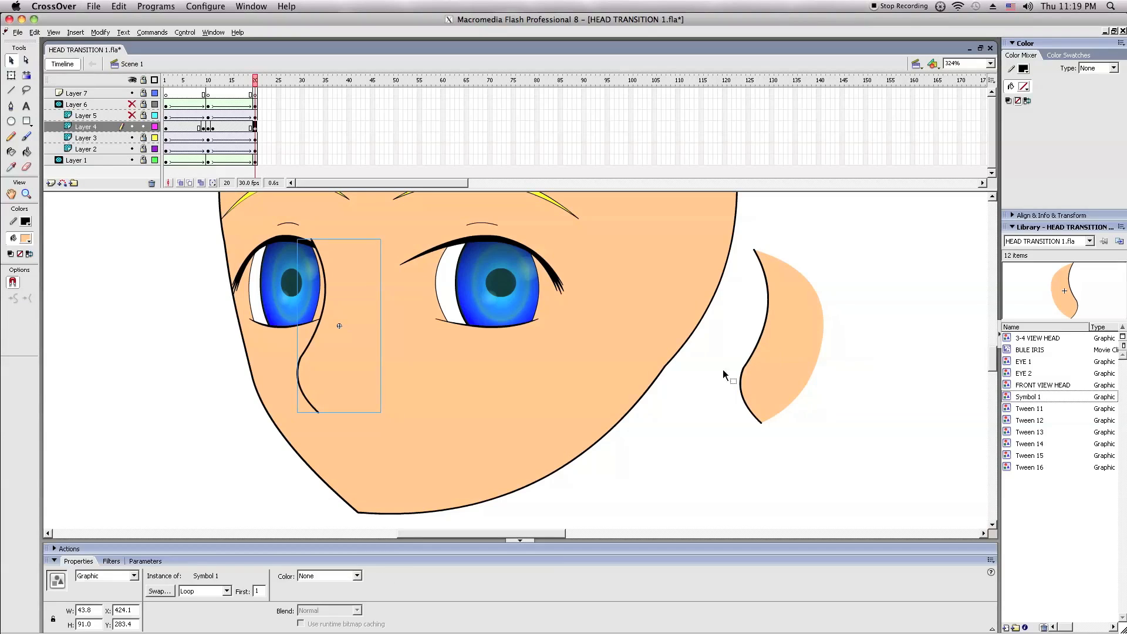
double_click(772, 348)
key("Delete")
left_click_drag(701, 222, 965, 445)
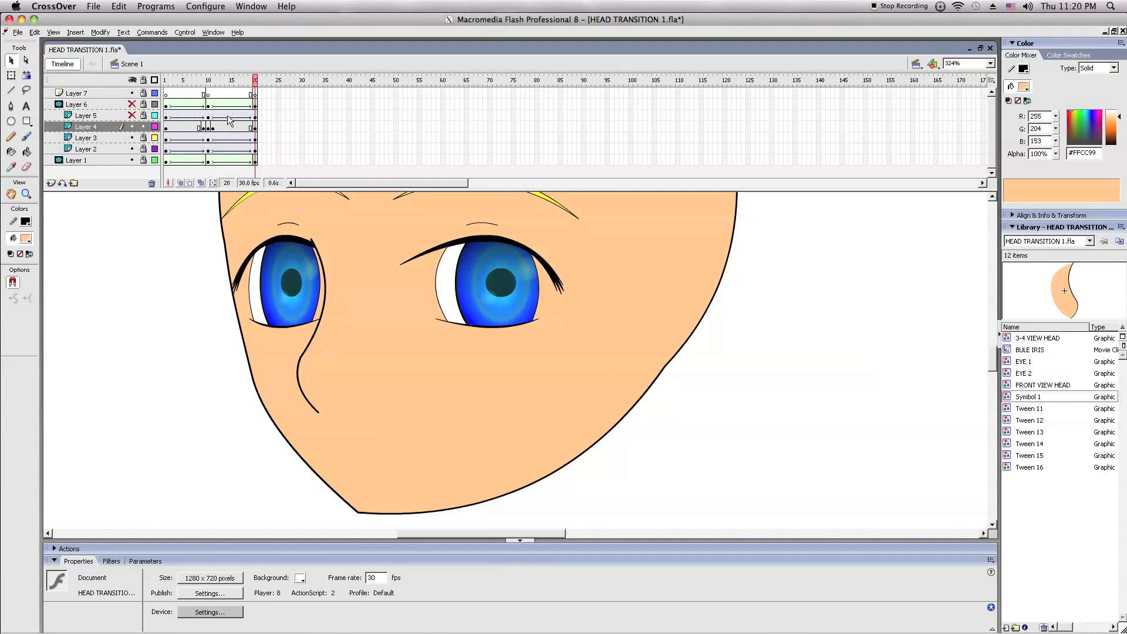
- Create motion tweens on Layer 4 between frames 1 and 9 and between frames 11 and 20, and check the nose movement
left_click(213, 129)
left_click(207, 245)
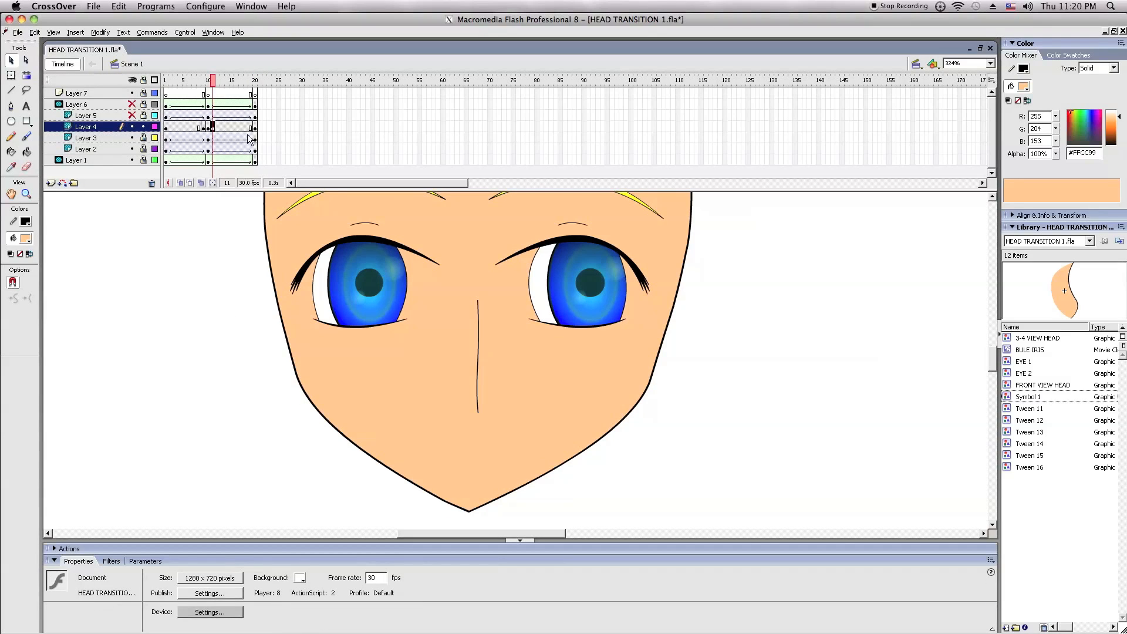
right_click(176, 128)
left_click(196, 131)
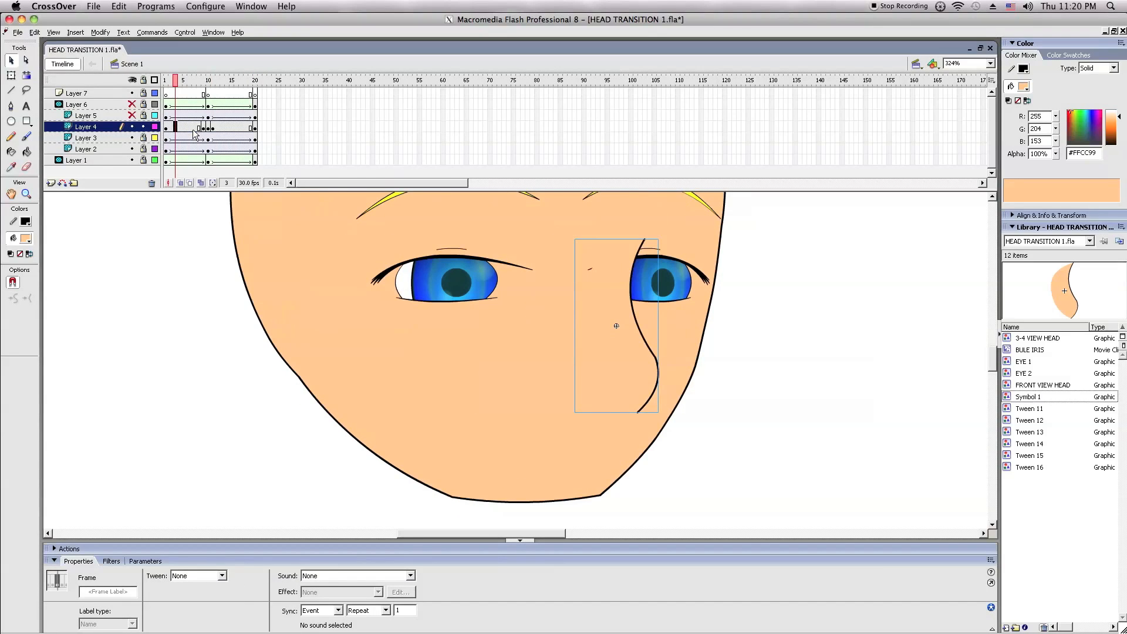
left_click(189, 229)
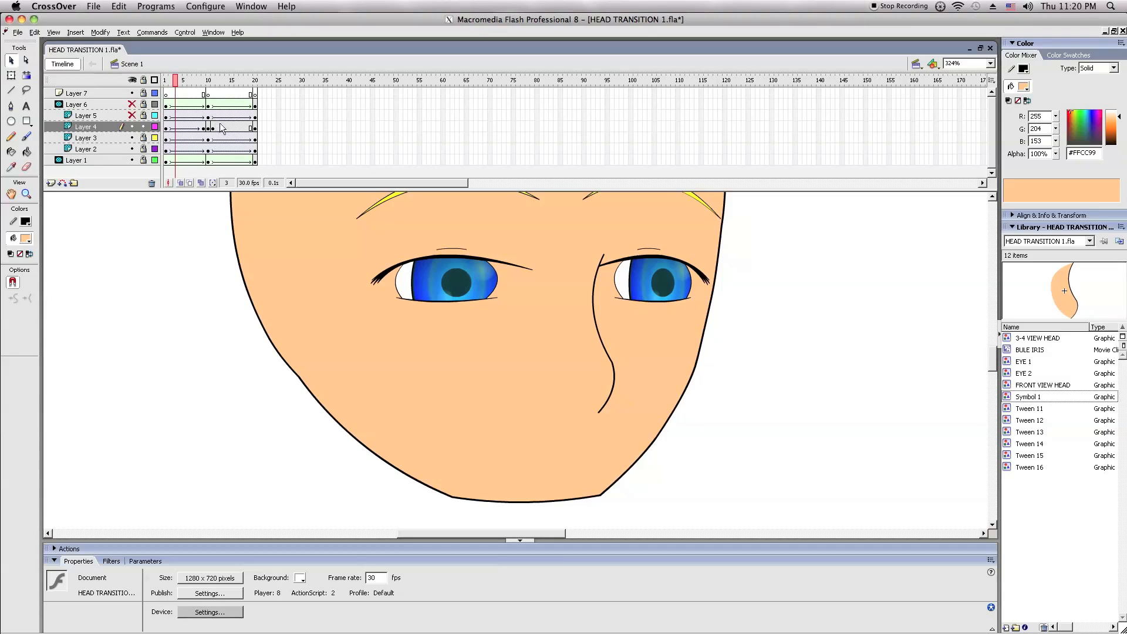
right_click(222, 128)
left_click(241, 138)
left_click_drag(183, 79, 155, 77)
left_click(254, 321)
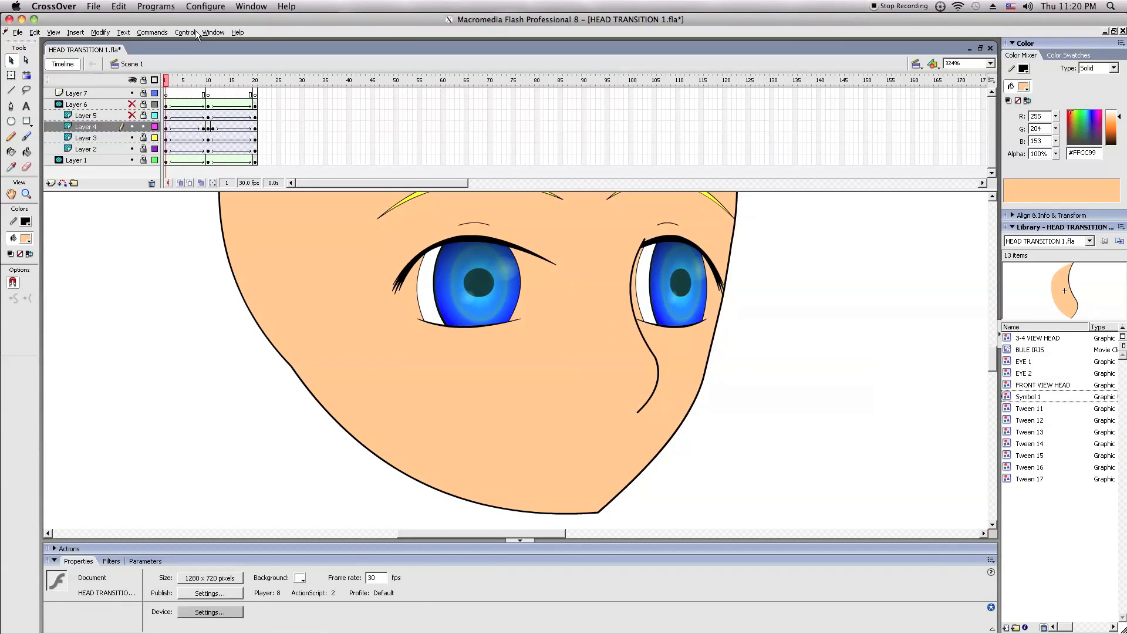
left_click(205, 79)
left_click(206, 202)
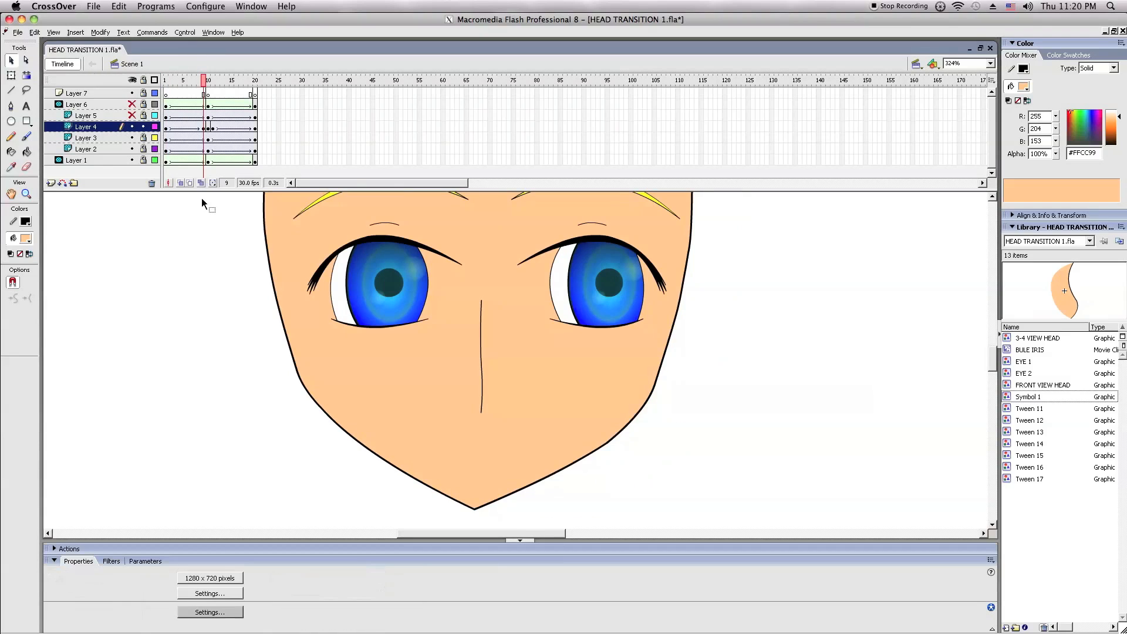
- Flip the nose symbol horizontally at frame 20 on Layer 4 so it matches the turned head
left_click(216, 83)
left_click(213, 85)
left_click(223, 222)
left_click(262, 99)
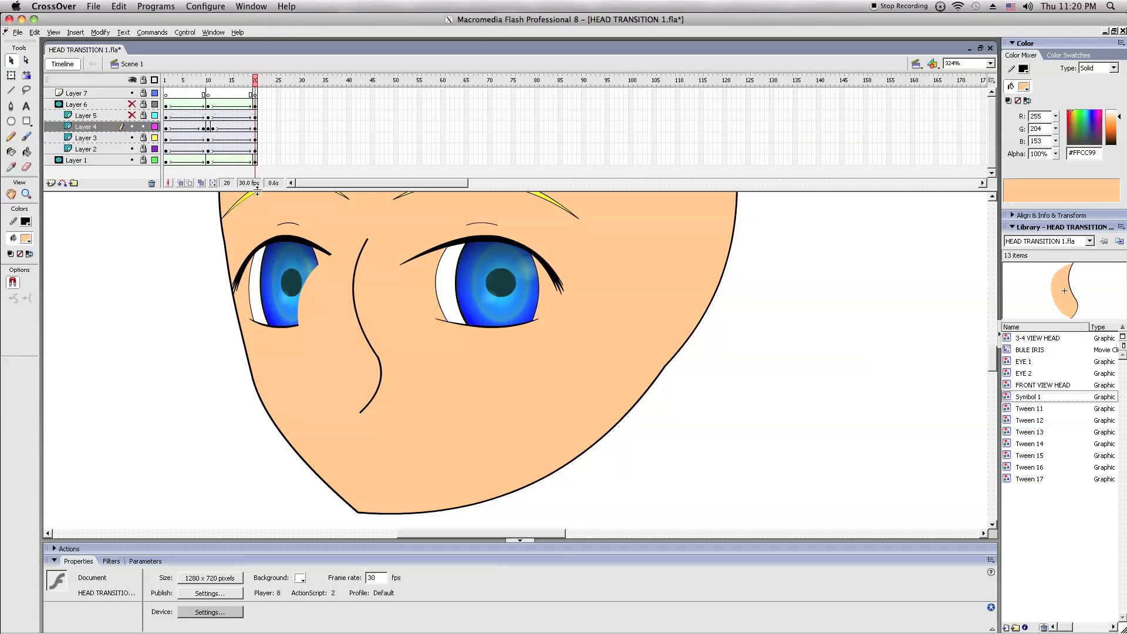
left_click(333, 323)
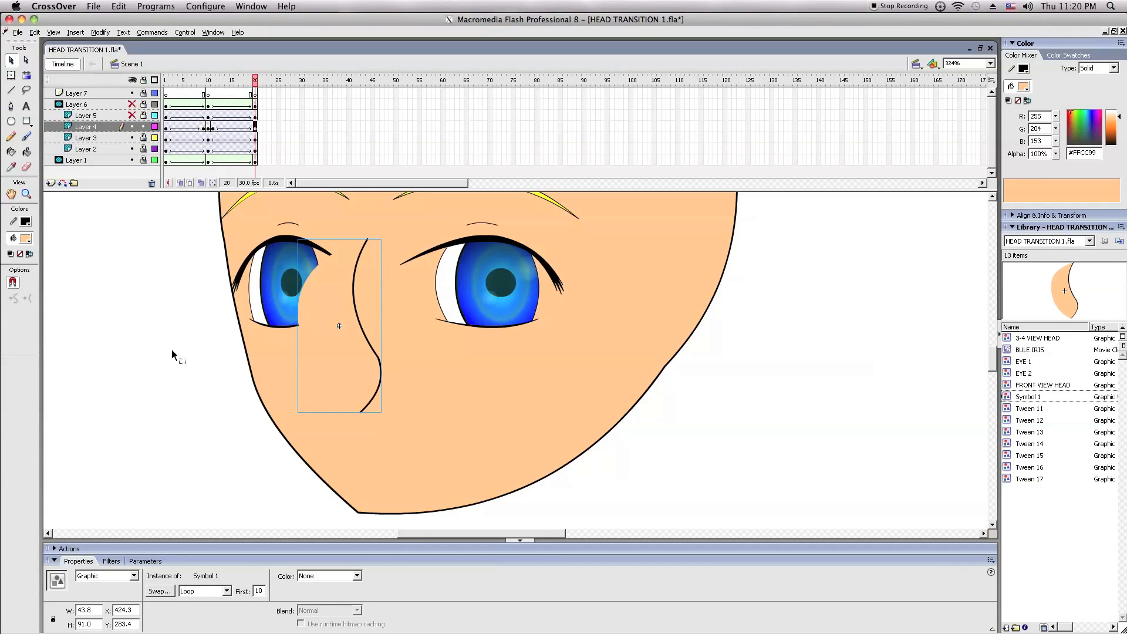
key("ctrl+shift+h")
left_click(232, 311)
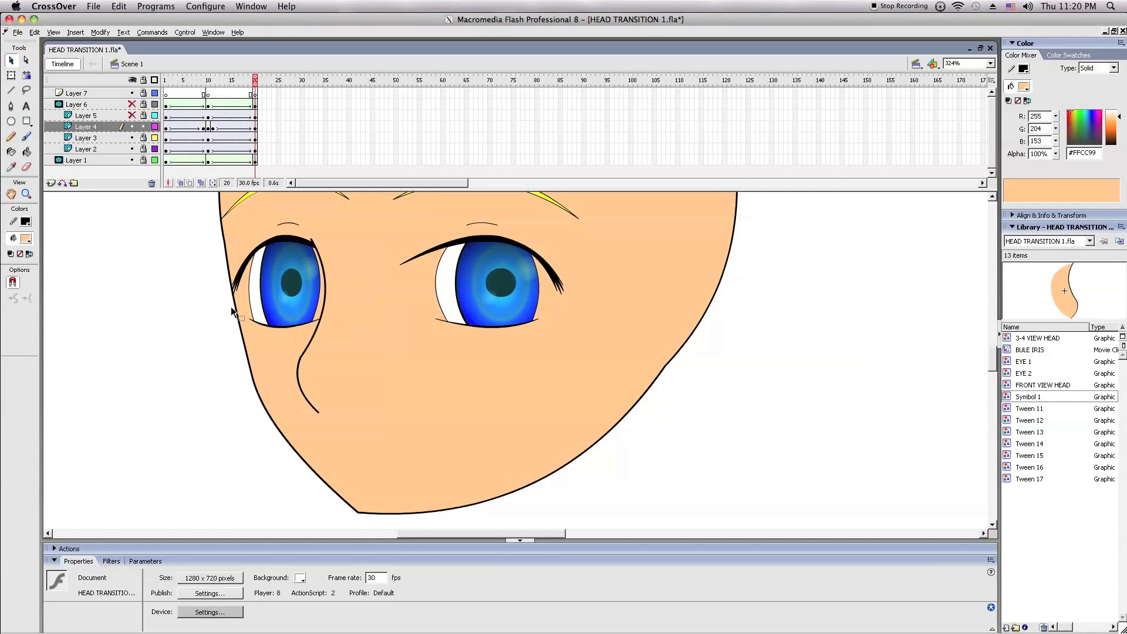
- Scrub the second nose tween back through to frame 1 and lock Layer 4
left_click(214, 86)
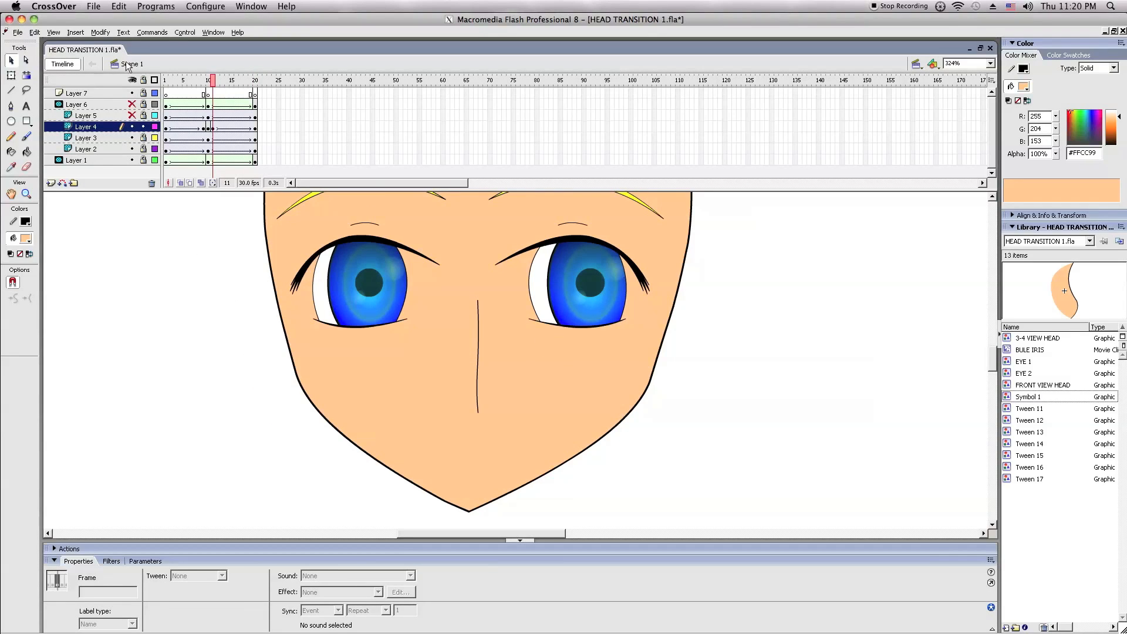
left_click_drag(212, 79, 134, 117)
left_click(143, 127)
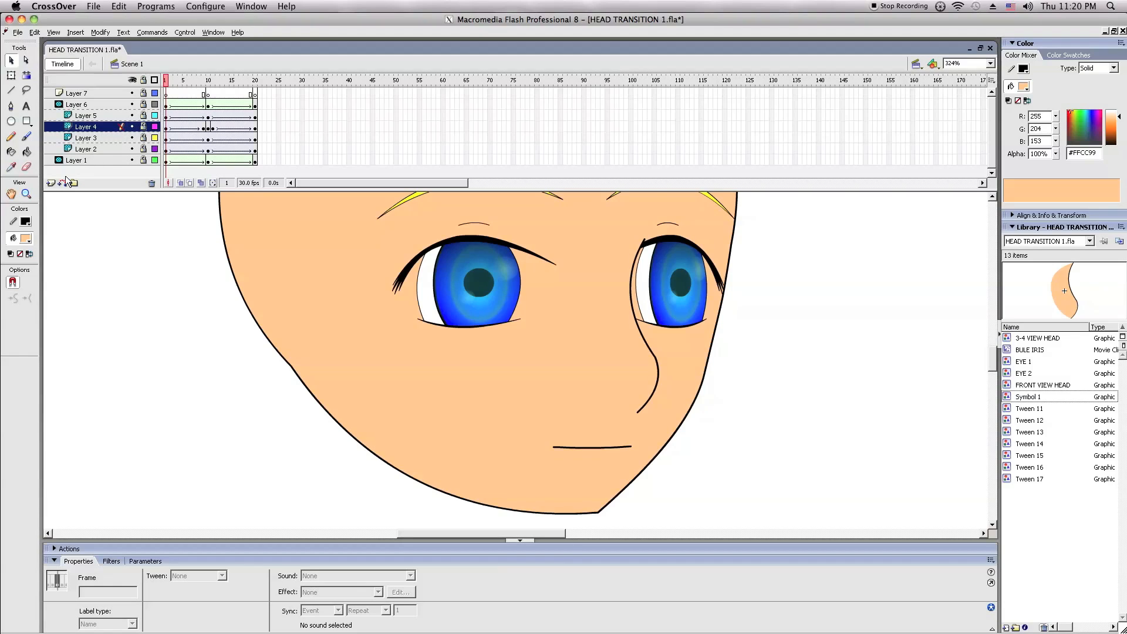
- Test the scene to preview the head turn, and return to the document
left_click(27, 194)
left_click(652, 265, "alt")
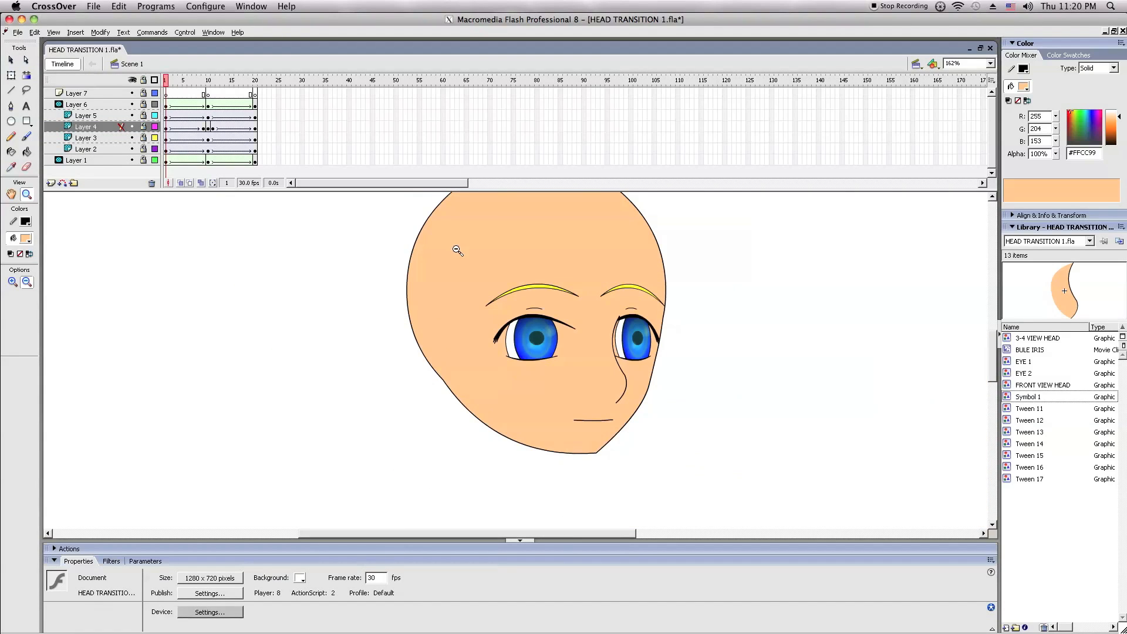
scroll(508, 399, "up", 2)
scroll(506, 396, "down", 2)
scroll(505, 394, "up", 1)
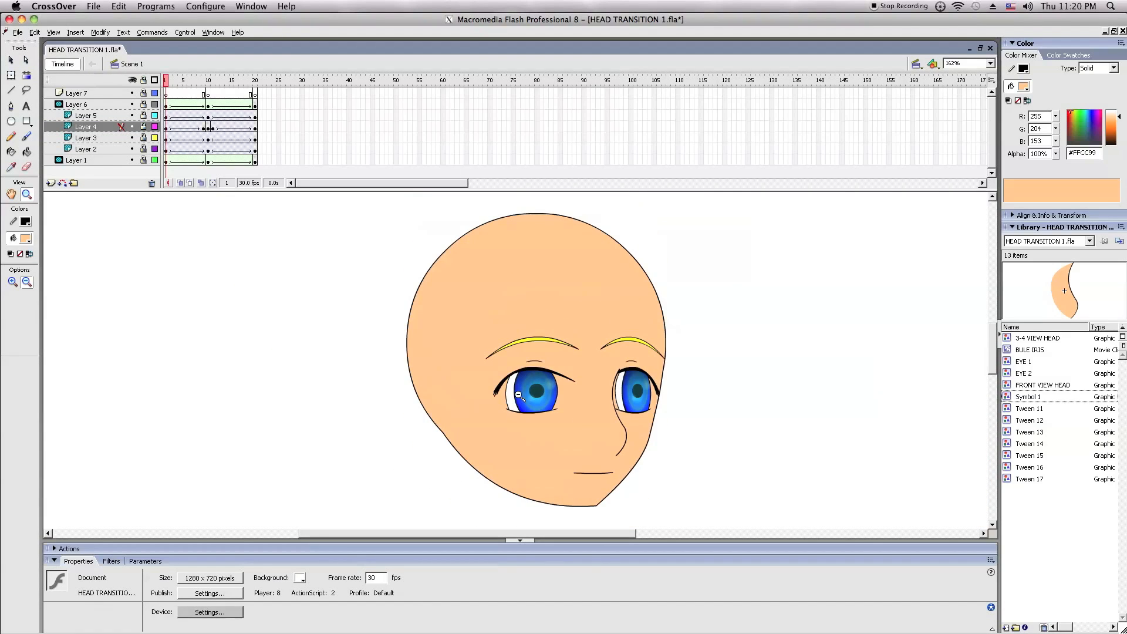
left_click(10, 60)
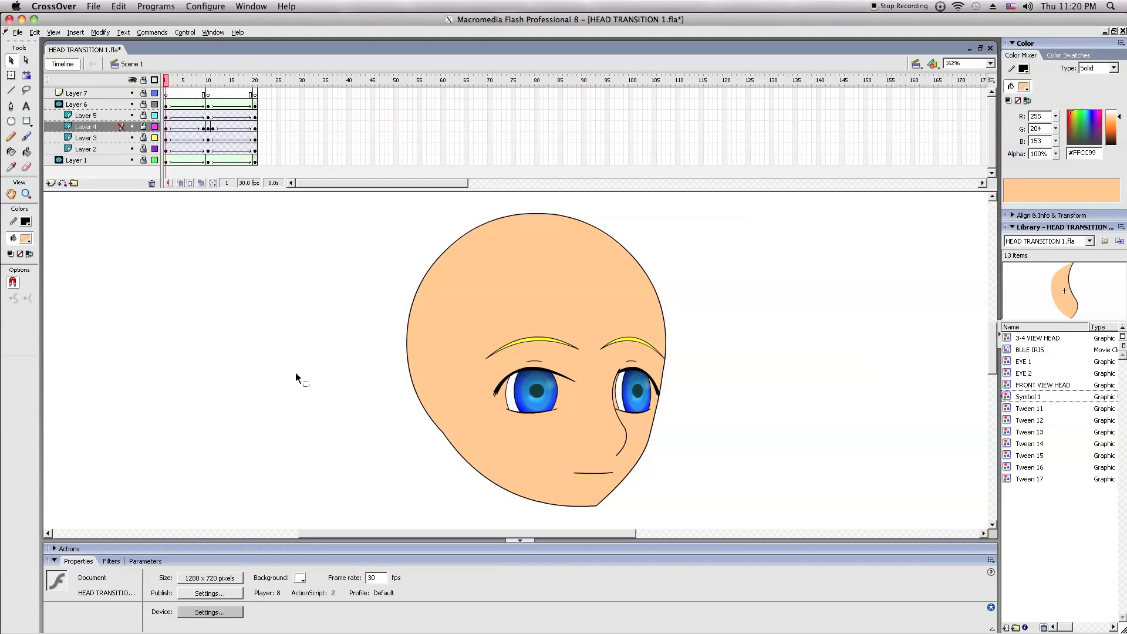
left_click(177, 32)
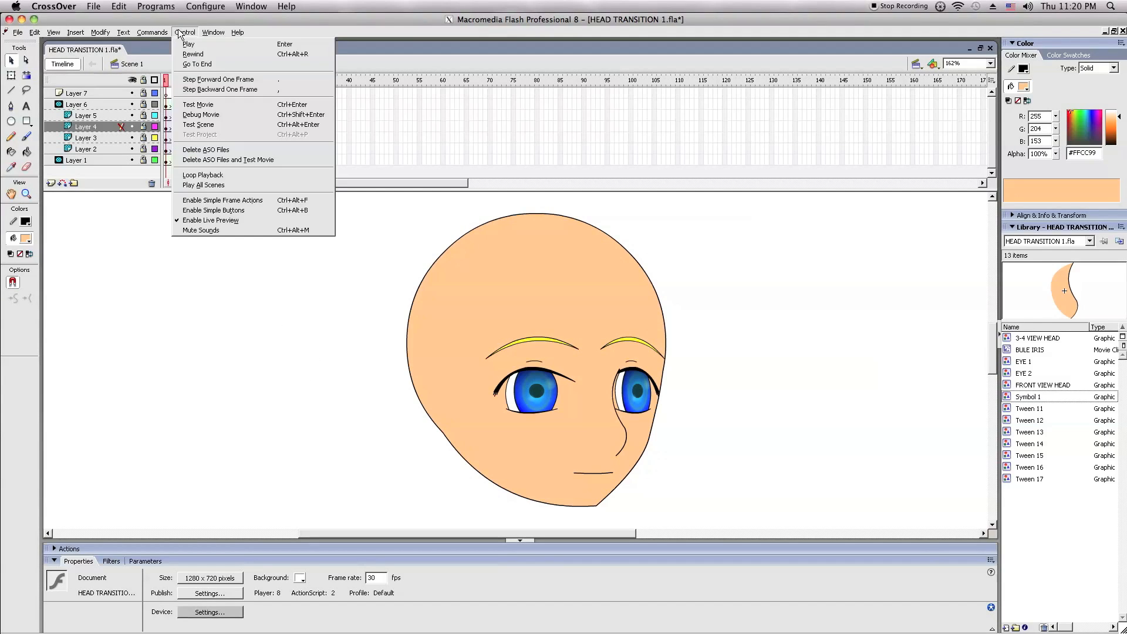
left_click(207, 124)
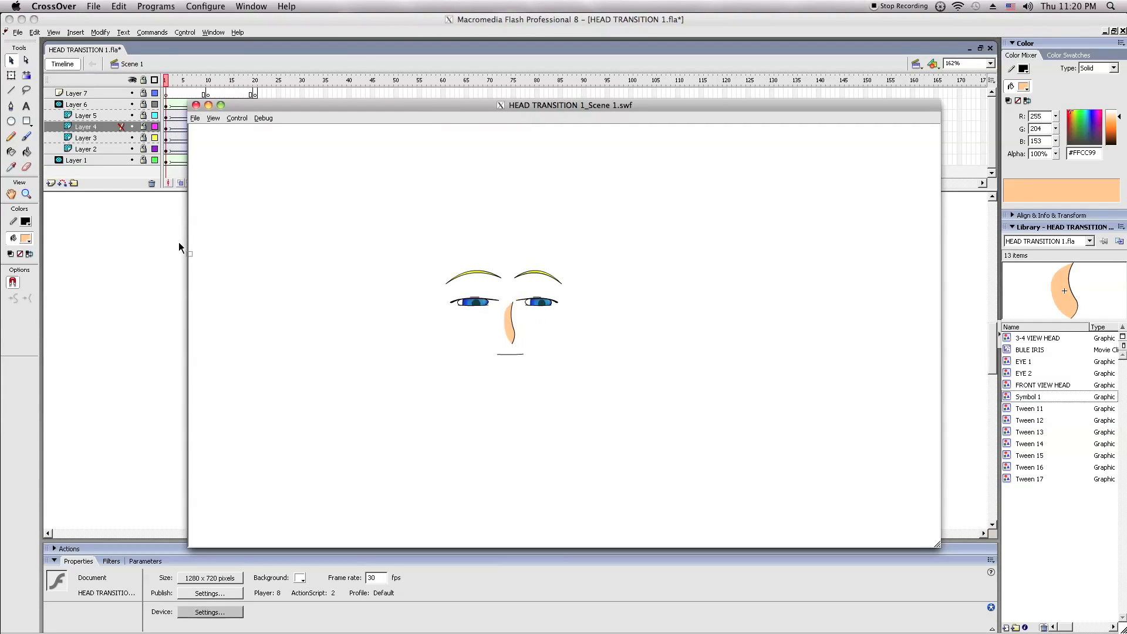
left_click(158, 236)
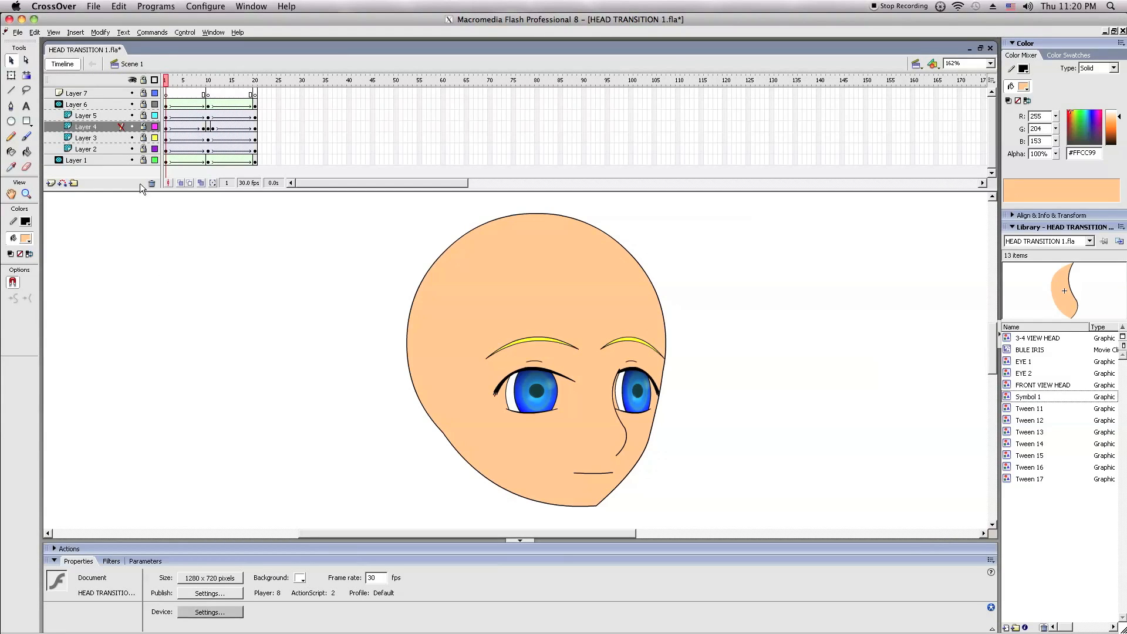
- Toggle the lock on all layers off and on again, test the scene once more and close the preview
left_click(164, 78)
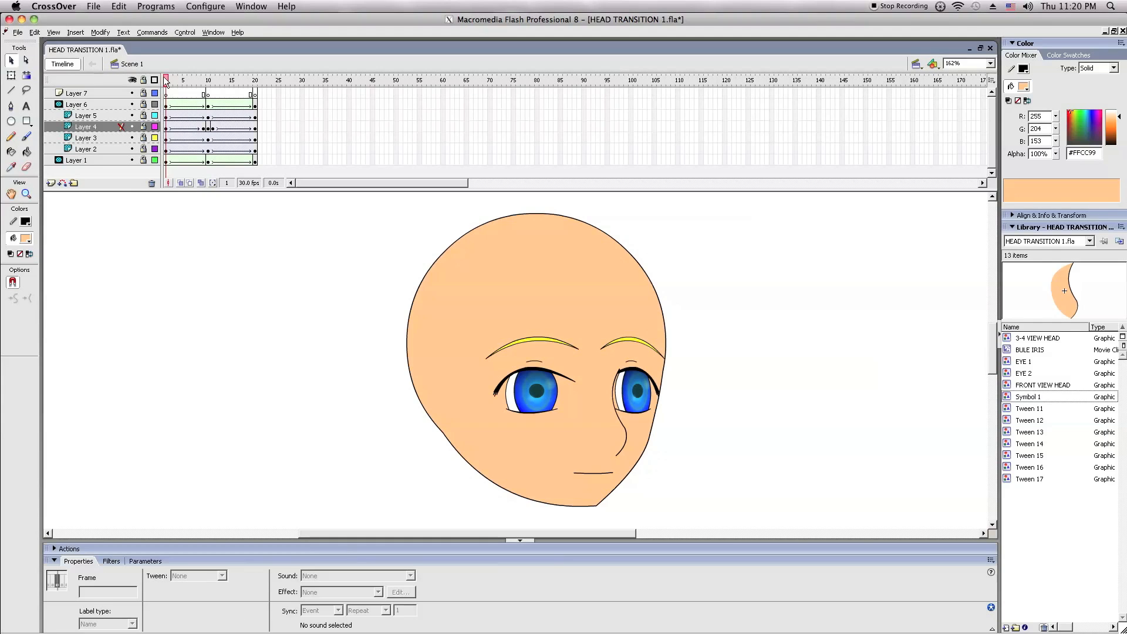
left_click(209, 313)
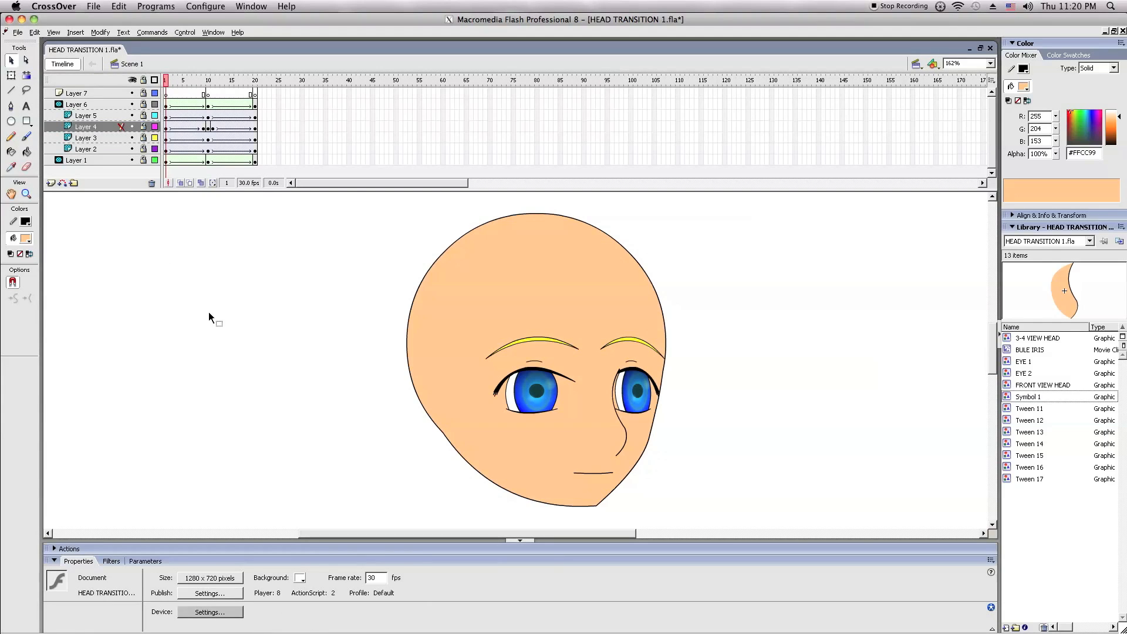
left_click(143, 80)
left_click(187, 307)
left_click(143, 80)
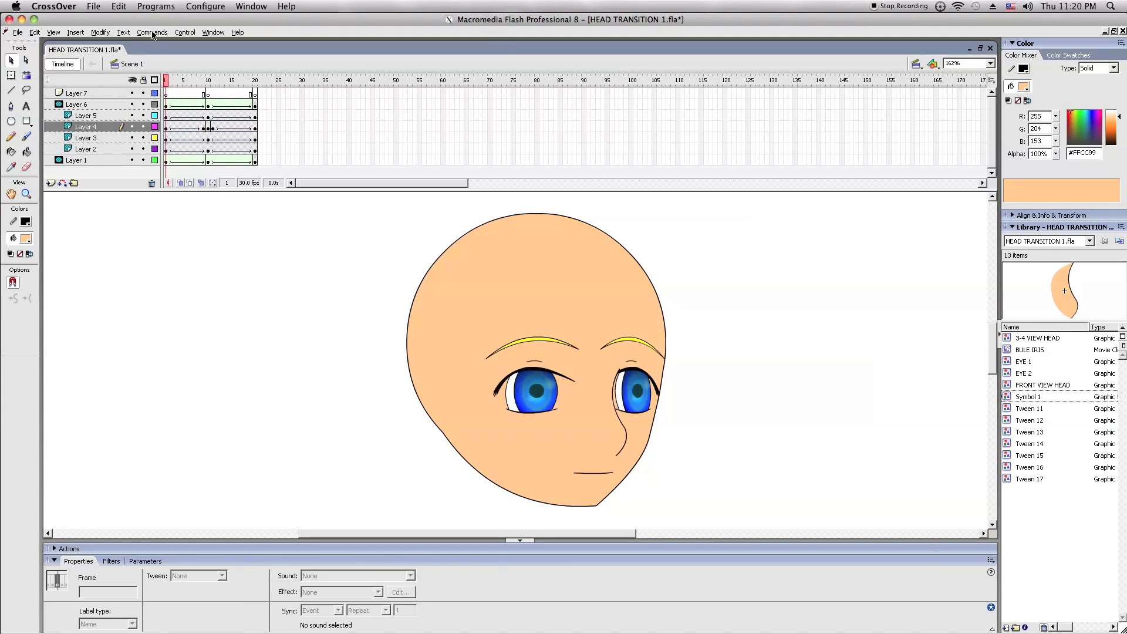
left_click(185, 33)
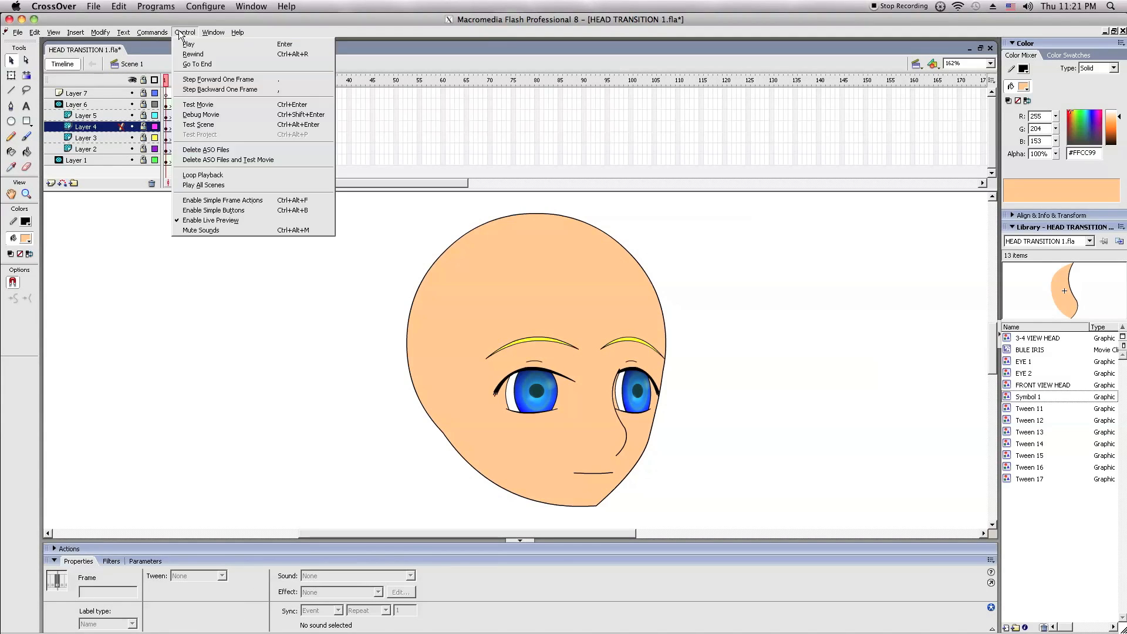
left_click(194, 124)
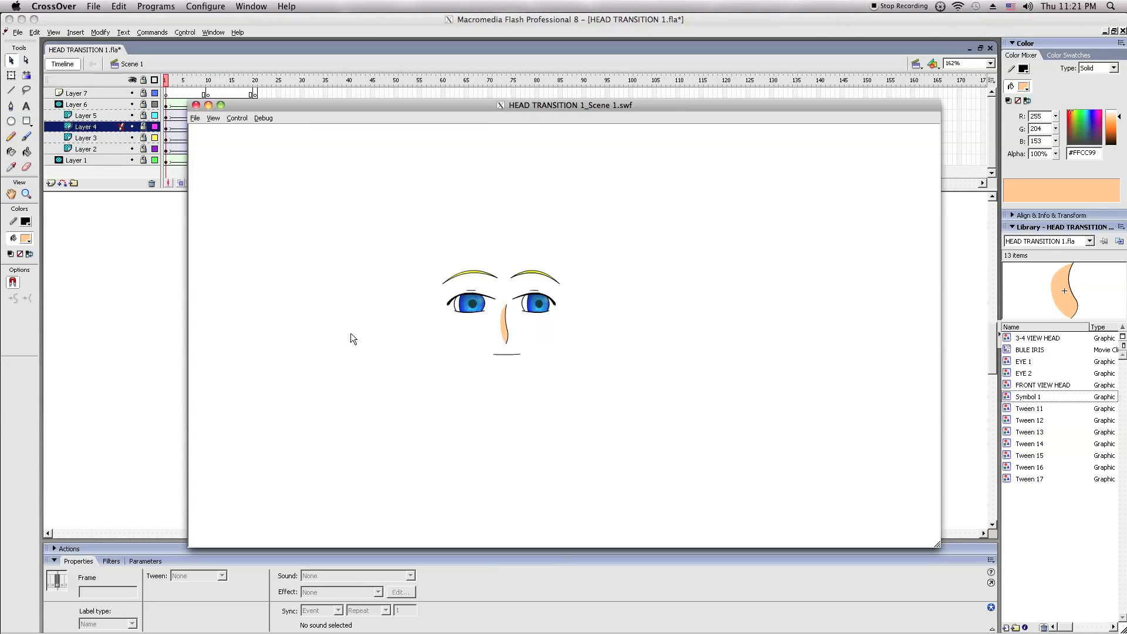
right_click(400, 312)
left_click(369, 358)
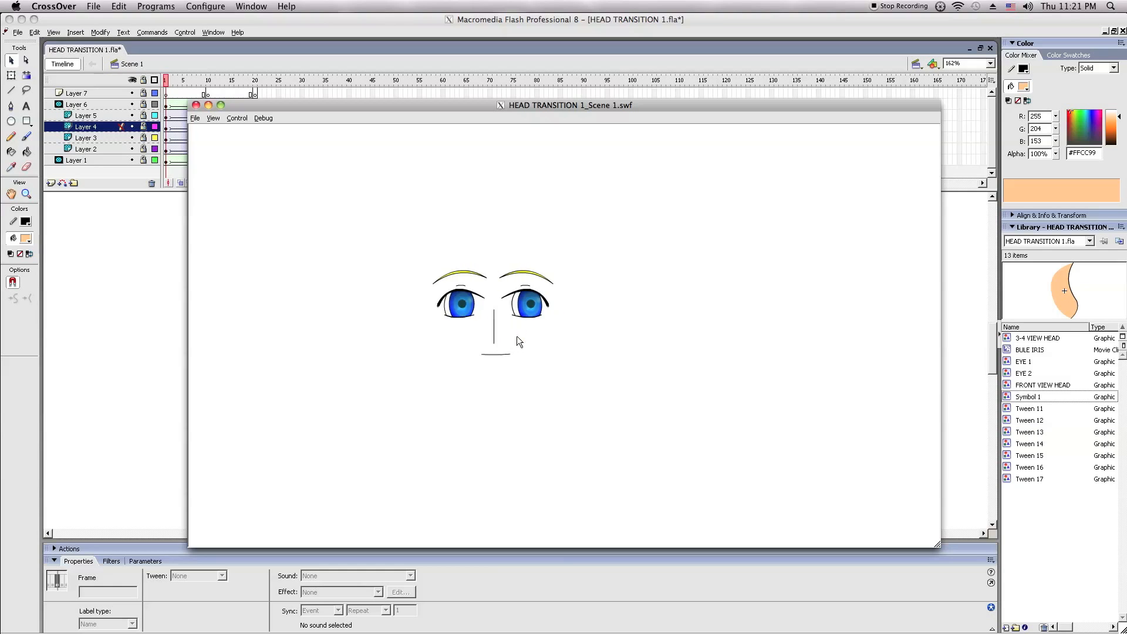
left_click(196, 105)
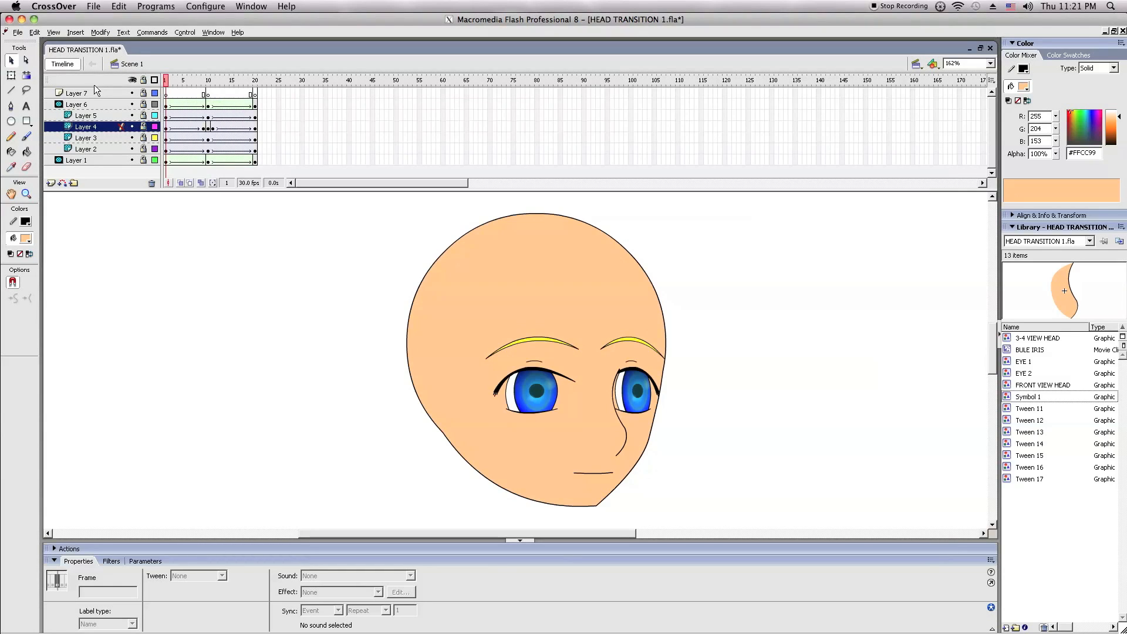
- Delete Layer 7 and save the document
left_click(151, 183)
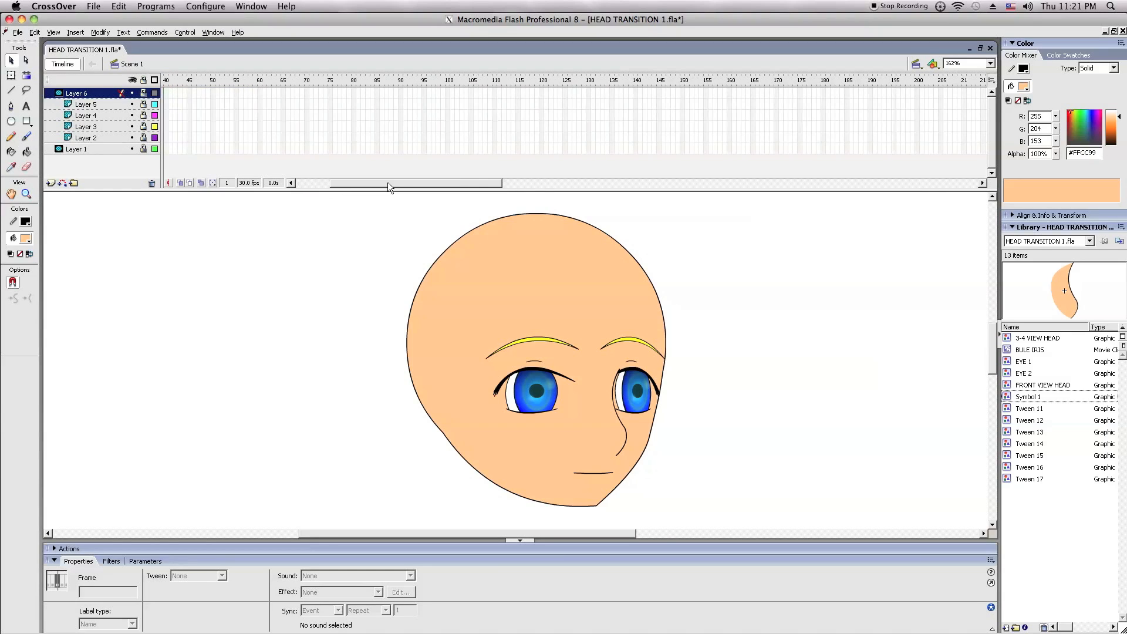
left_click(221, 324)
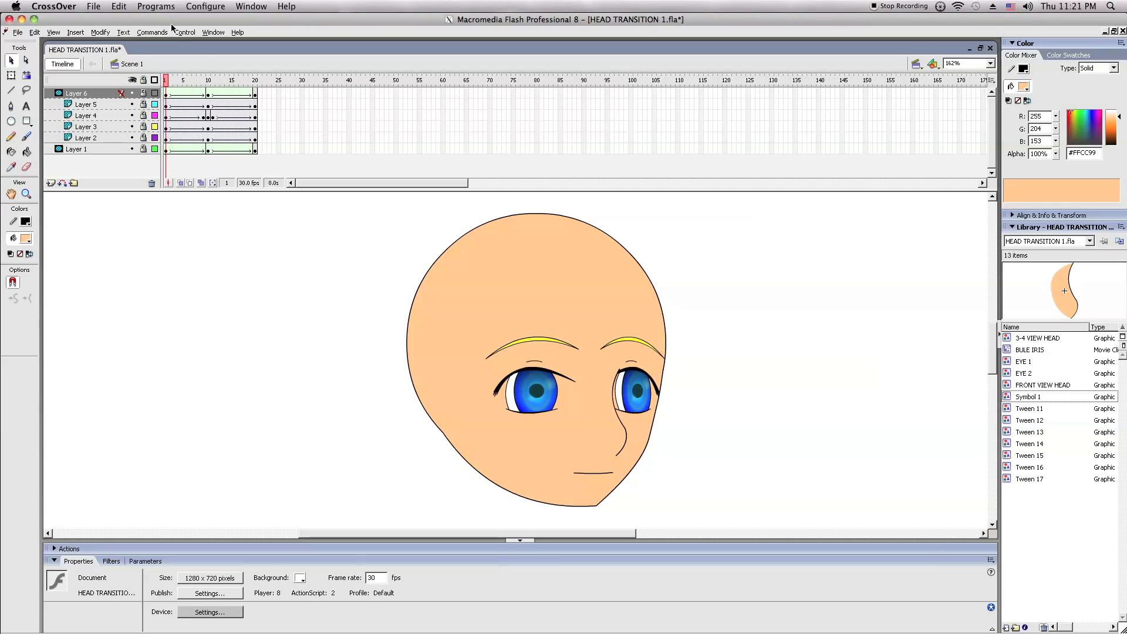
left_click(181, 34)
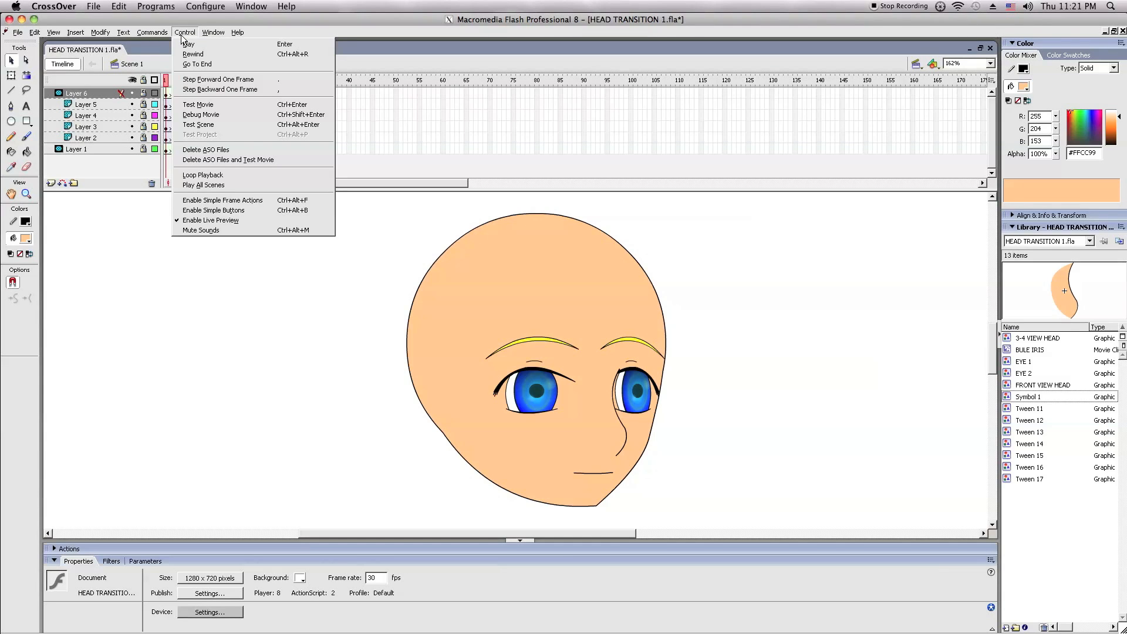
left_click(17, 32)
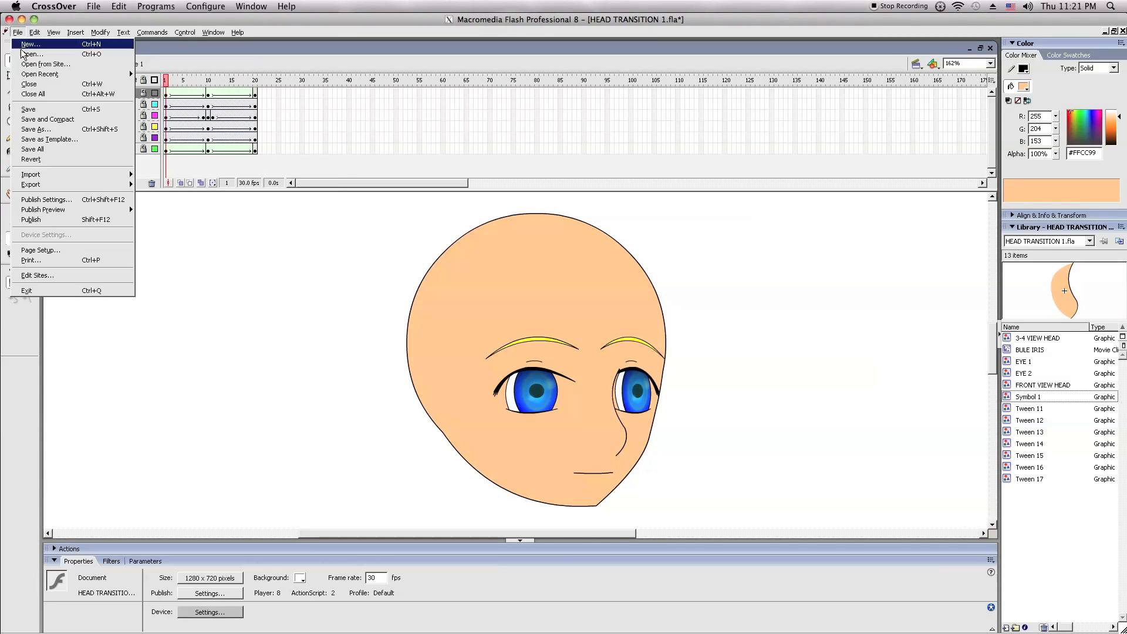
left_click(29, 109)
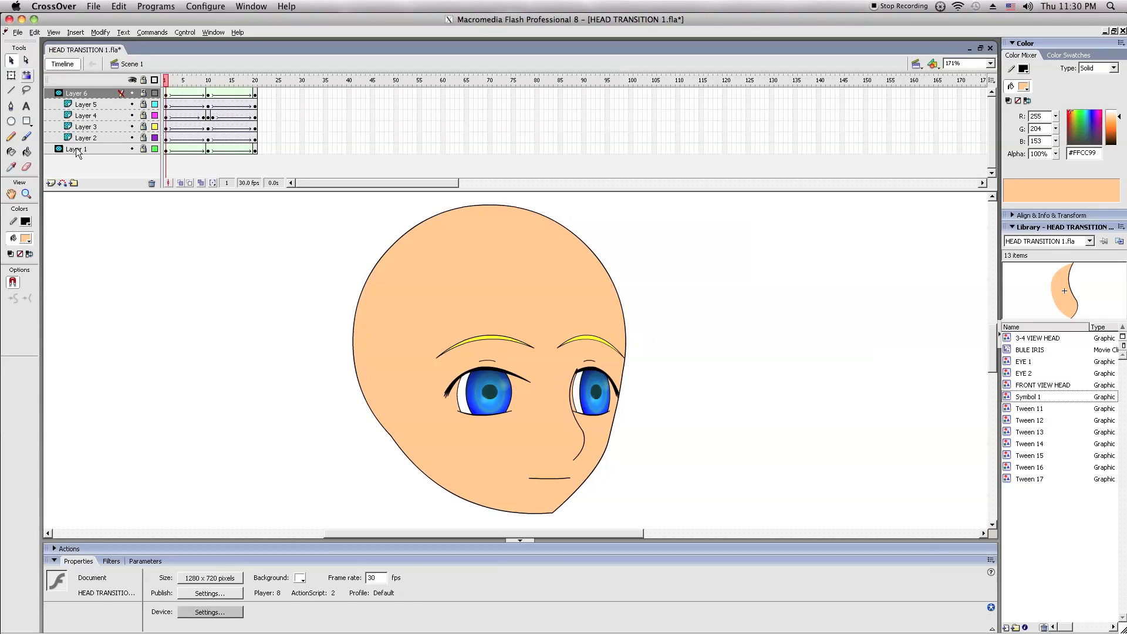
- Turn off the mask setting of Layer 1 so that it becomes a normal layer
left_click(77, 152)
right_click(78, 149)
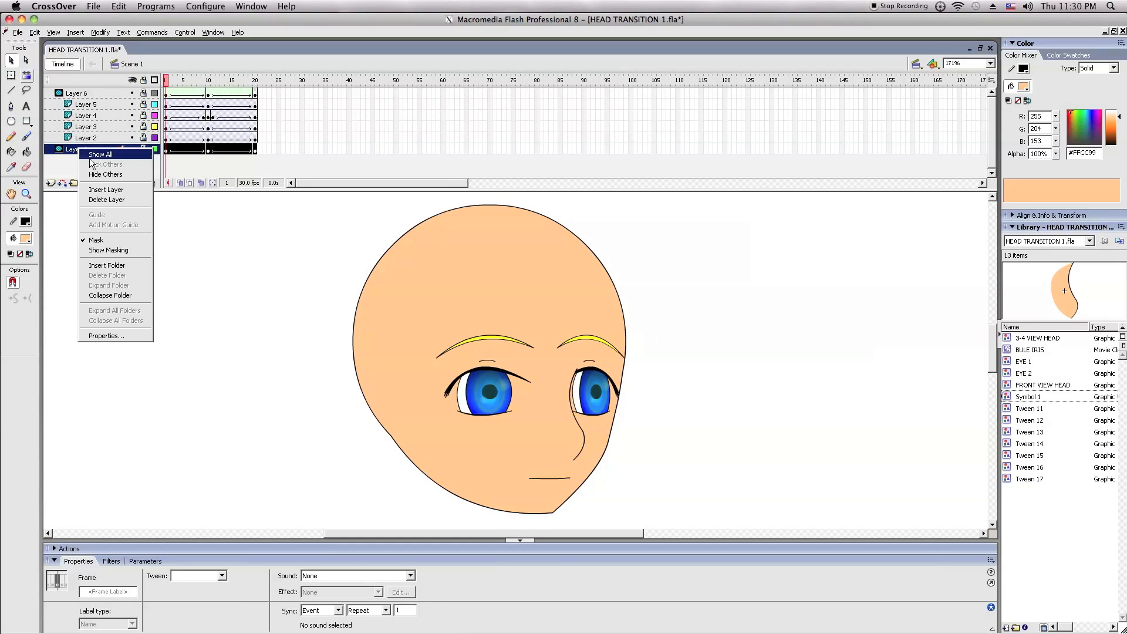
left_click(99, 240)
left_click(126, 237)
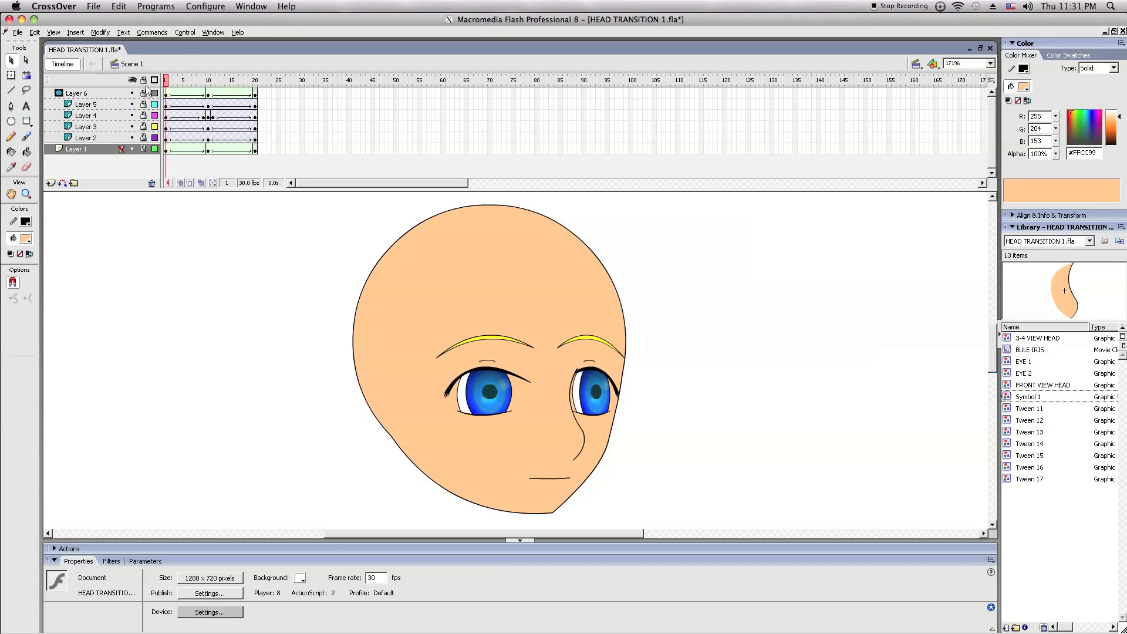
- Test the scene with the unmasked head layer and close the preview
left_click(170, 83)
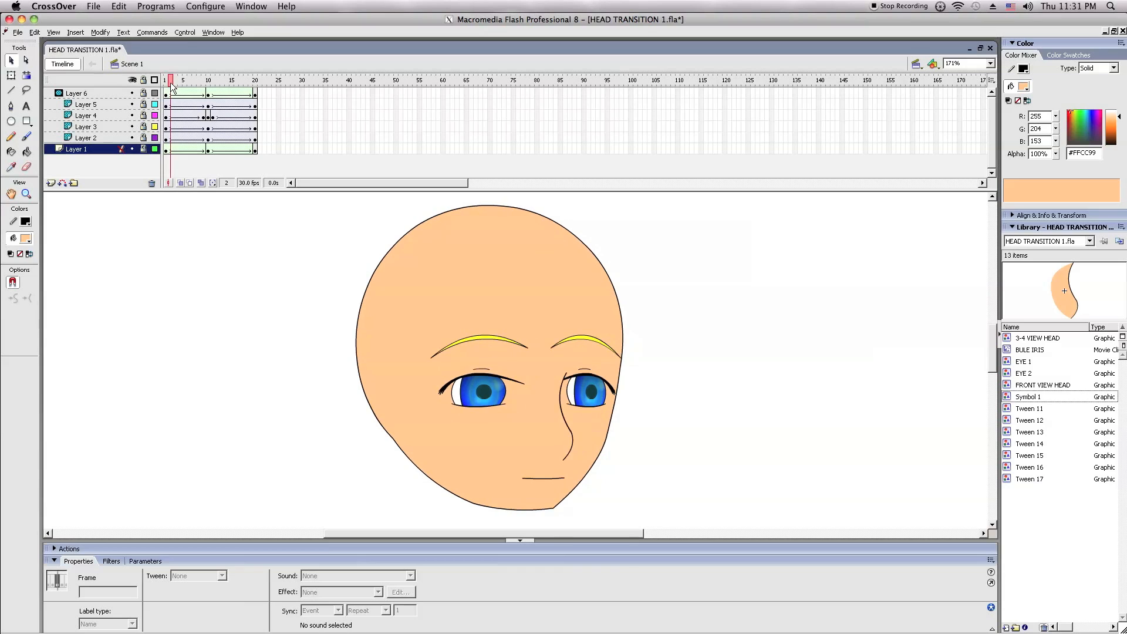
left_click(184, 32)
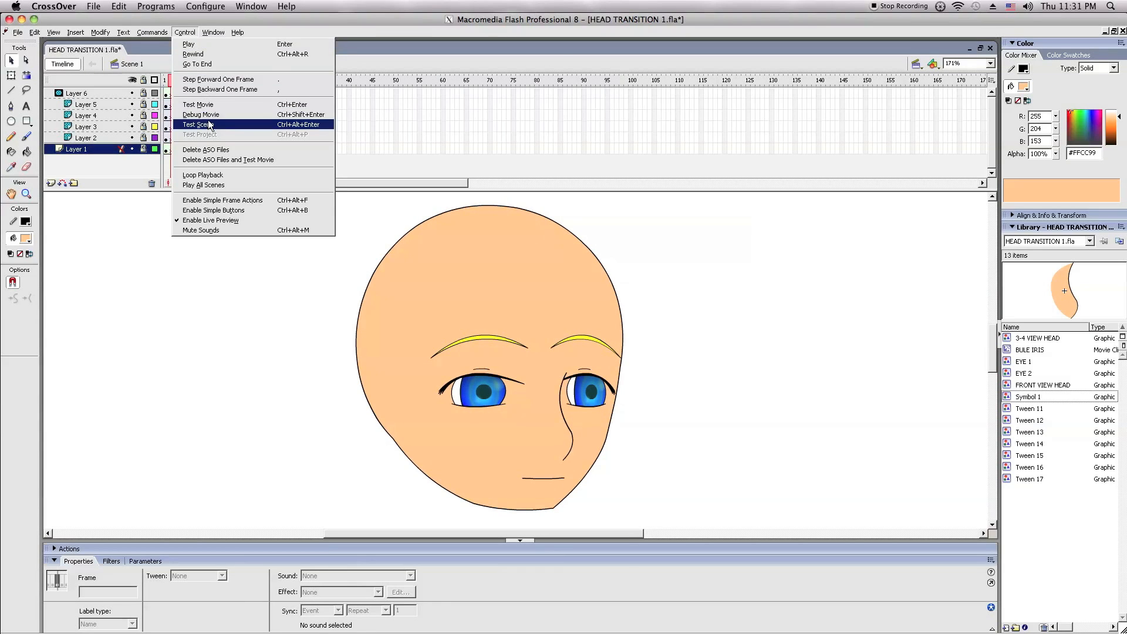
left_click(214, 122)
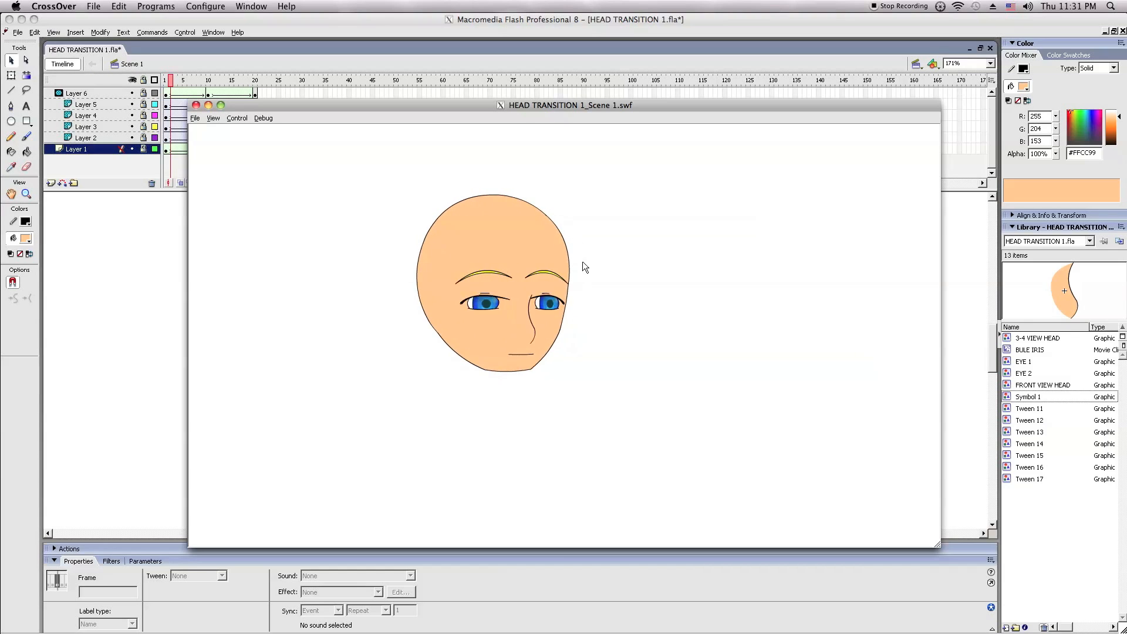
left_click(195, 105)
left_click(186, 276)
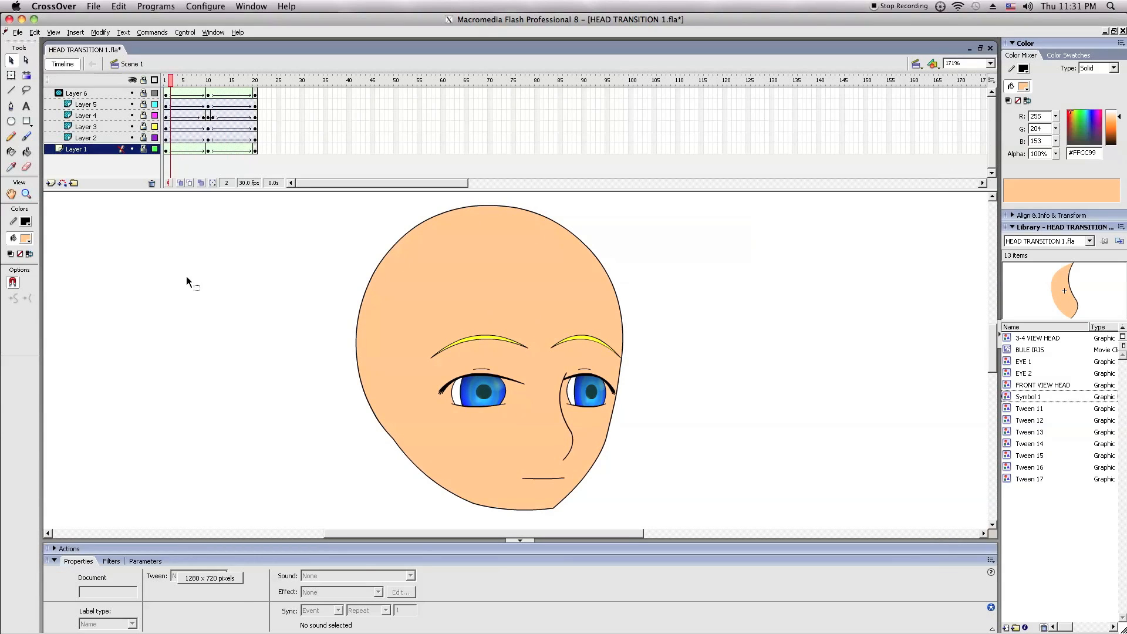
- Select frames 2 to 8 across all layers and insert frames to lengthen the first half of the head turn
left_click(266, 81)
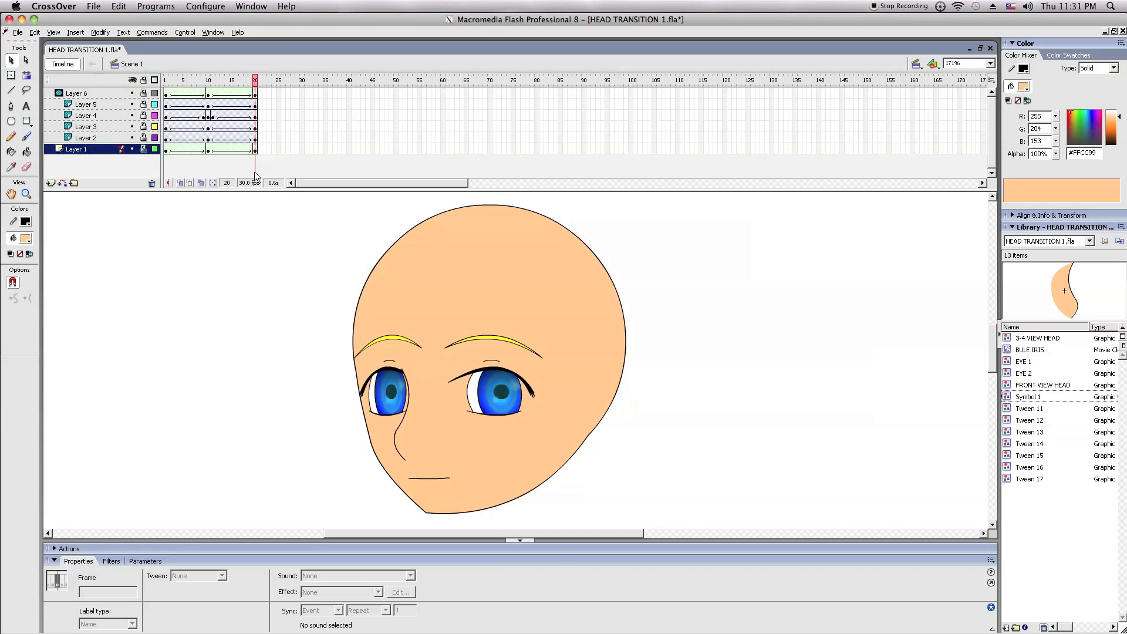
left_click(114, 267)
left_click_drag(172, 94, 201, 161)
right_click(187, 135)
left_click(235, 164)
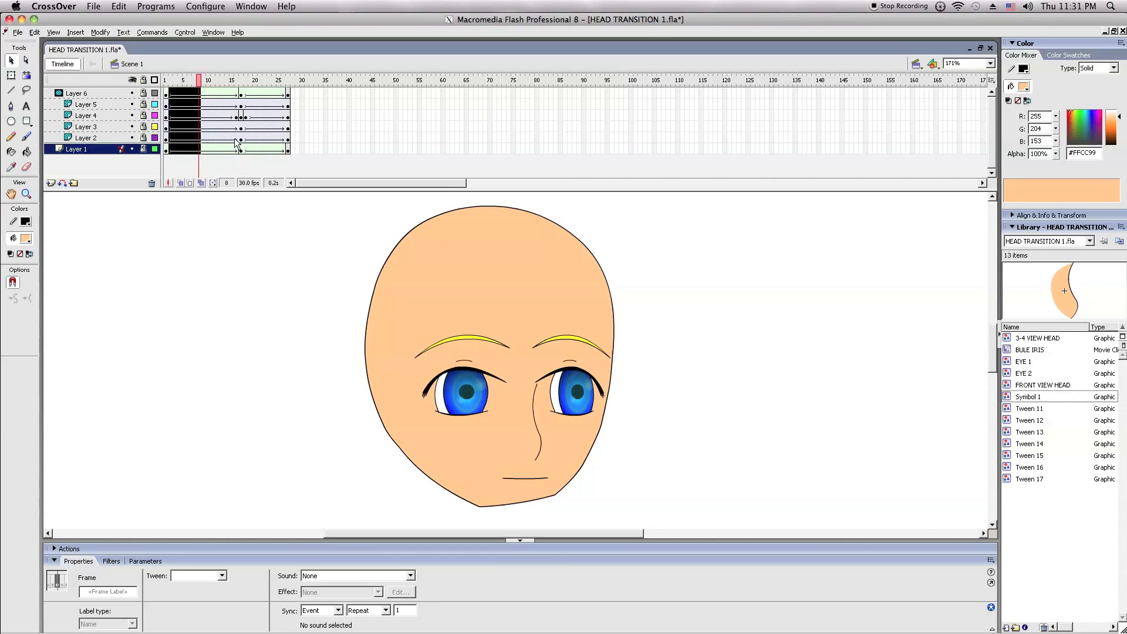
- Select frames 19 to 26 across all layers and insert frames to lengthen the second half of the turn
left_click(249, 97)
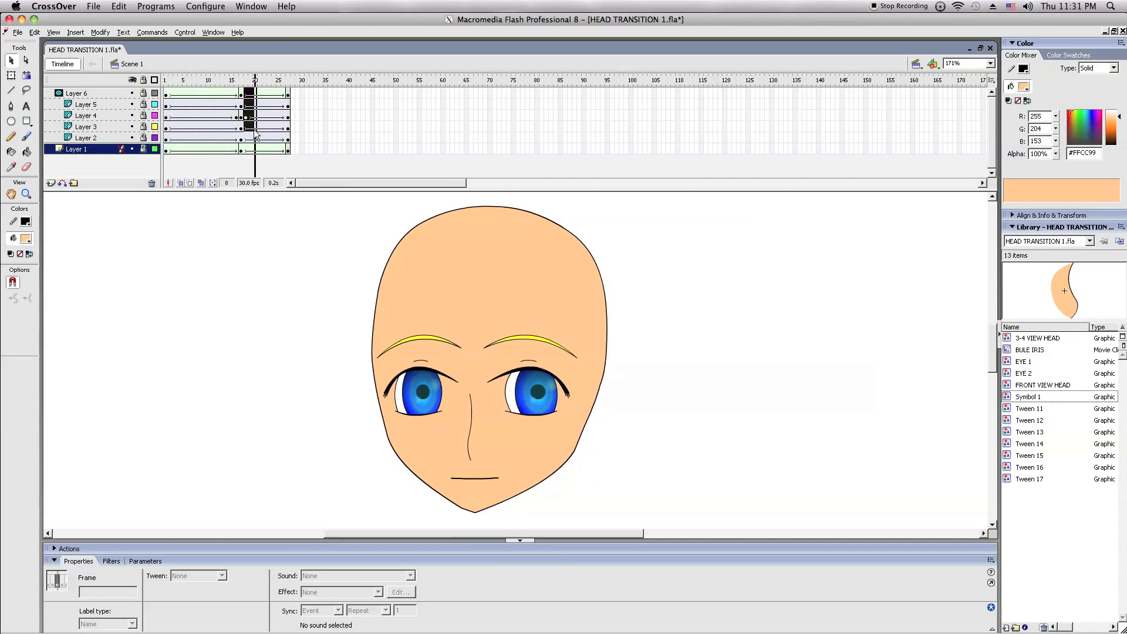
left_click_drag(252, 97, 281, 150)
right_click(276, 96)
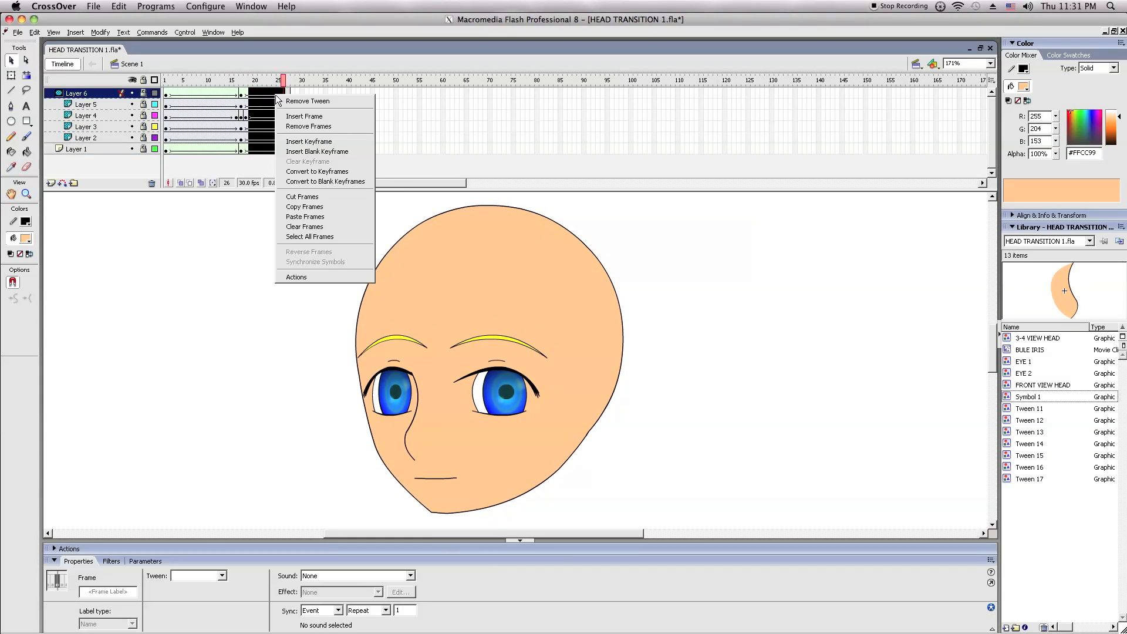
left_click(305, 116)
left_click(190, 160)
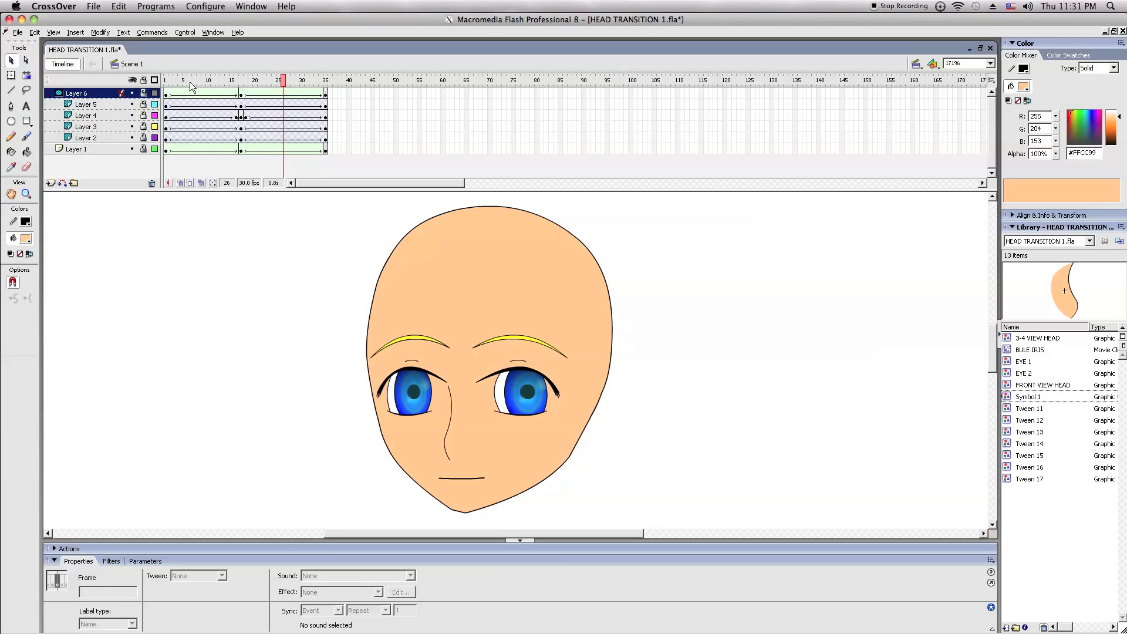
- Select frames 2 to 15 across all layers and insert frames to lengthen the first half of the head turn further
left_click(171, 96)
left_click_drag(172, 99, 235, 170)
right_click(222, 147)
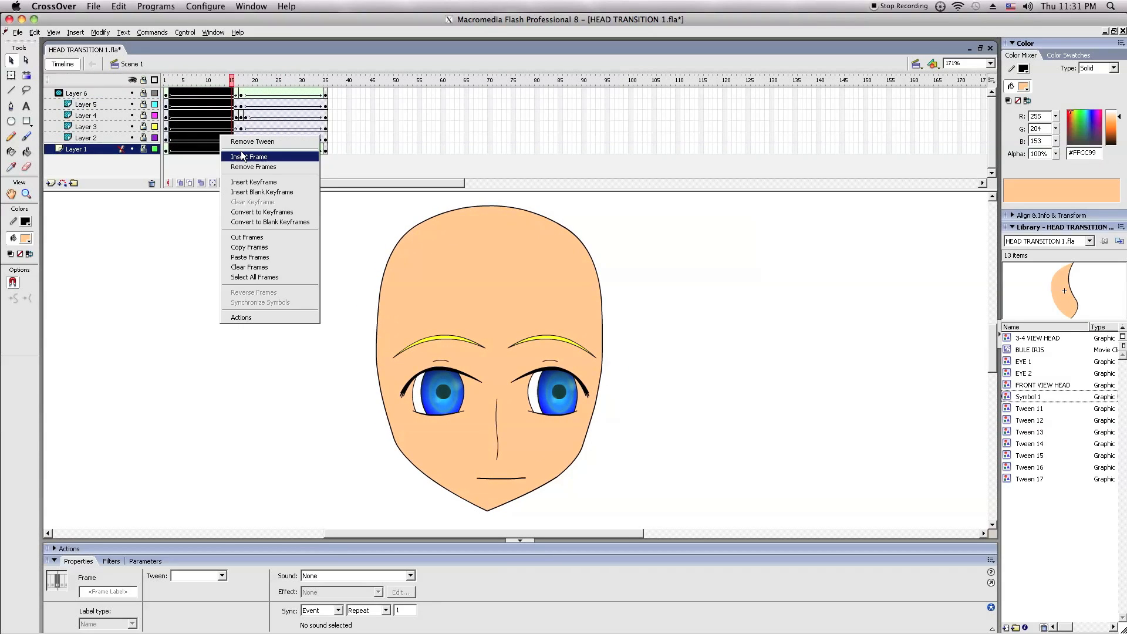
left_click(244, 160)
- Select frames 33 to 48 across all layers, insert frames to lengthen the second half of the turn, and clear the selection
left_click(316, 81)
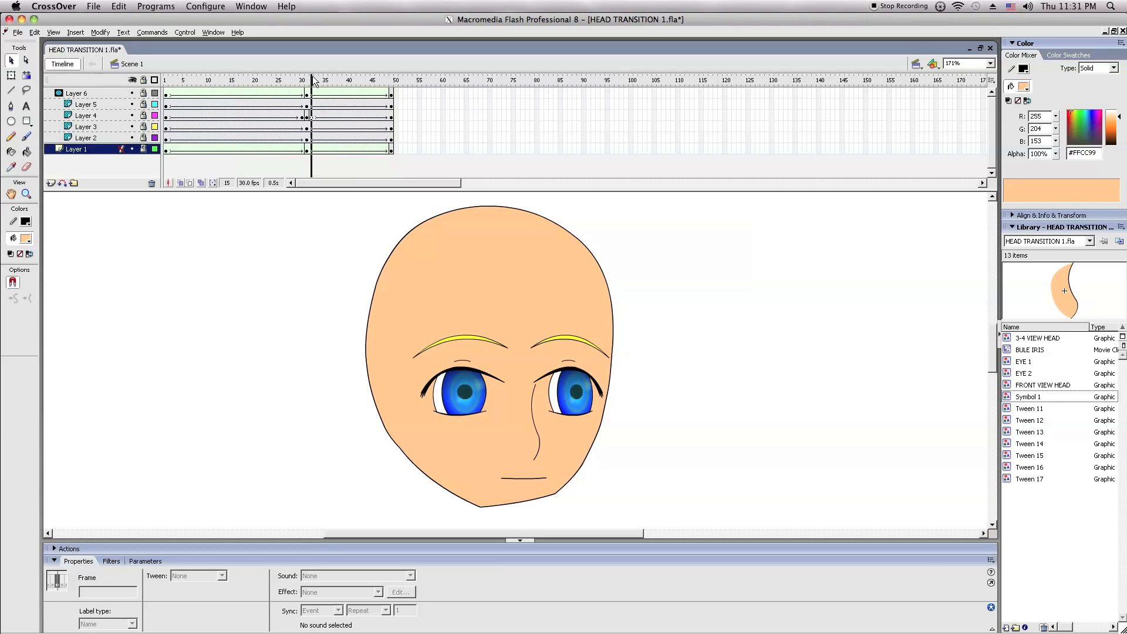
left_click_drag(318, 91, 388, 167)
right_click(387, 167)
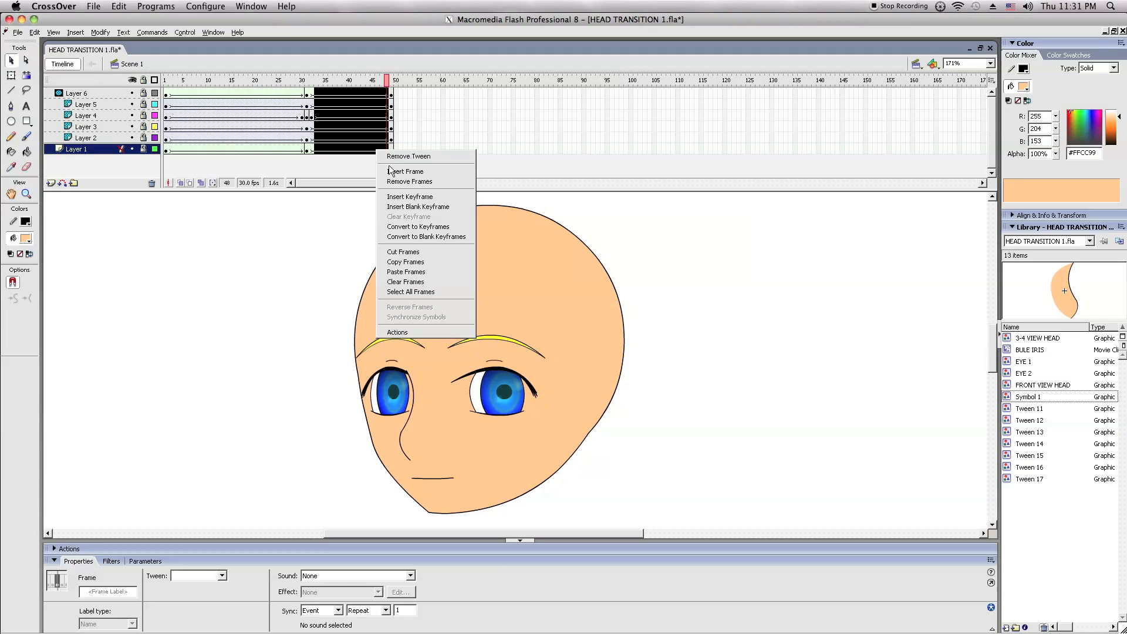
left_click(388, 170)
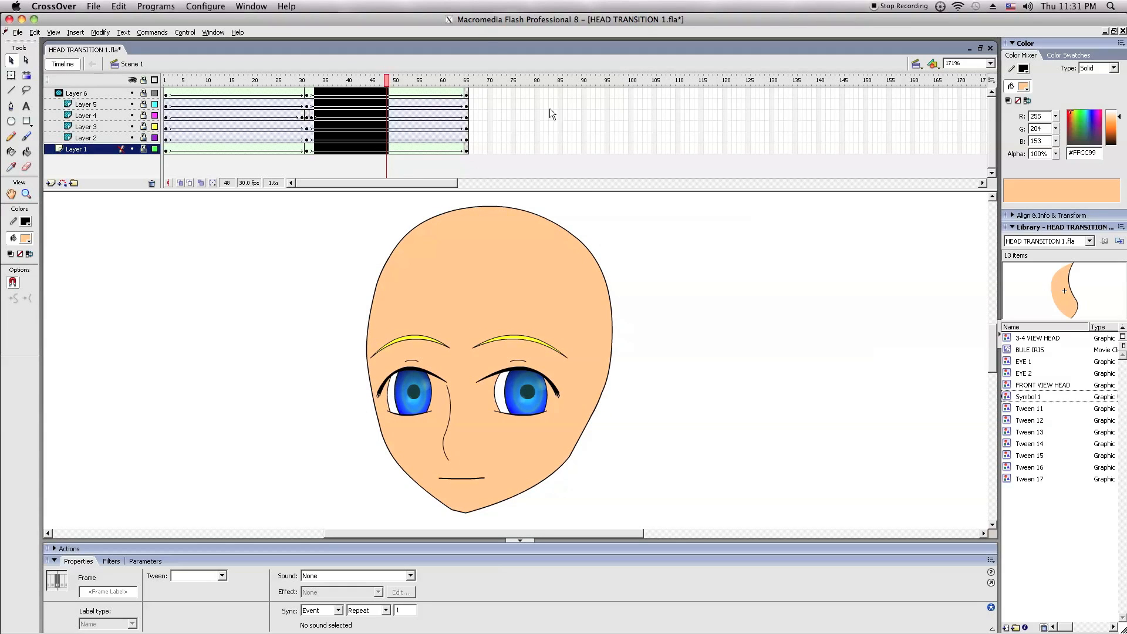
left_click(506, 63)
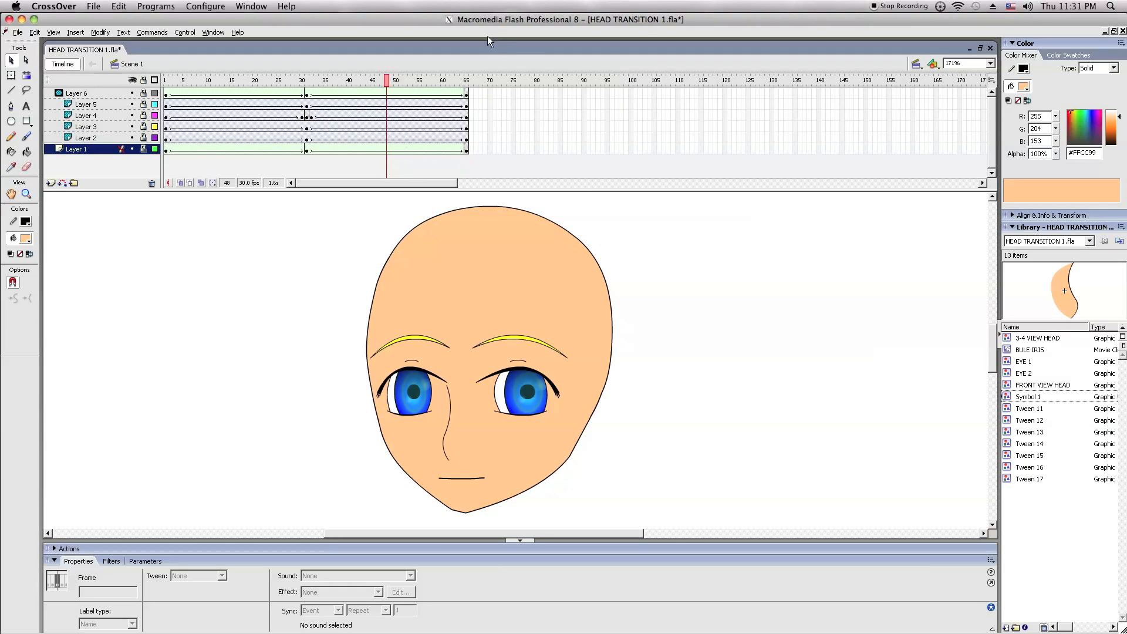
- Go to the middle keyframe at frame 31, test the scene with the slower timing, and close the preview
left_click(306, 81)
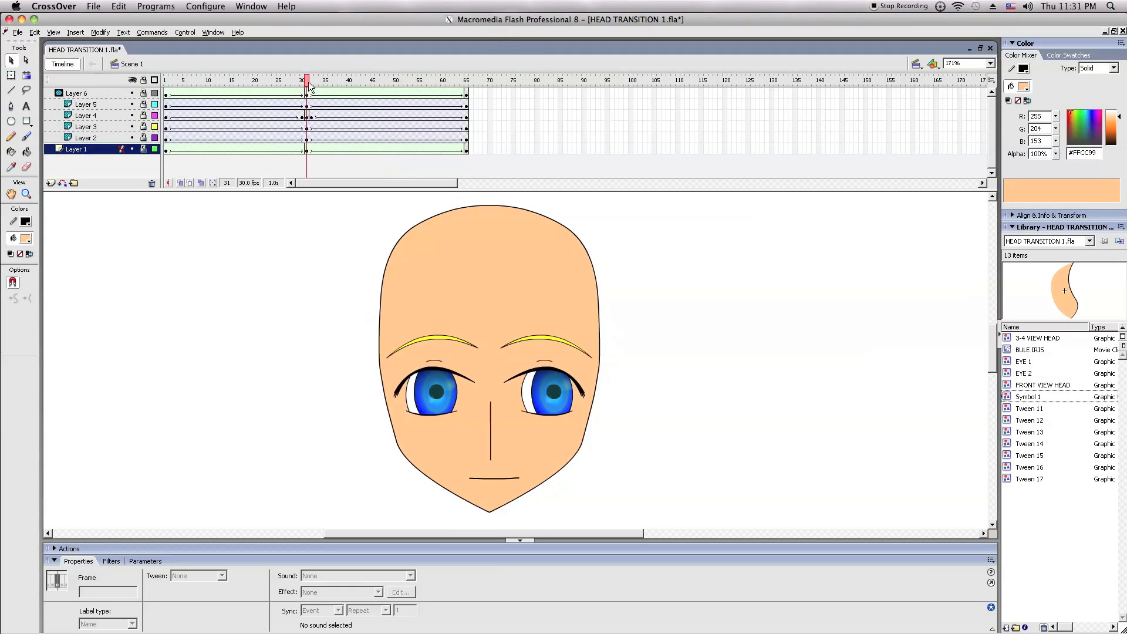
left_click(185, 33)
left_click(186, 106)
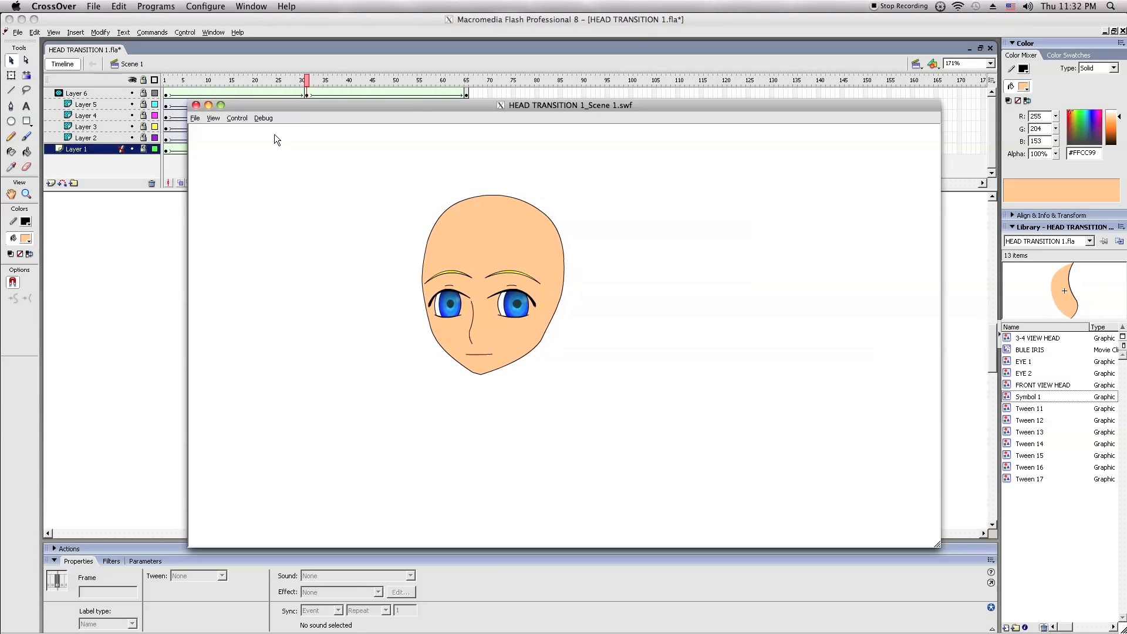
left_click(195, 105)
left_click(116, 207)
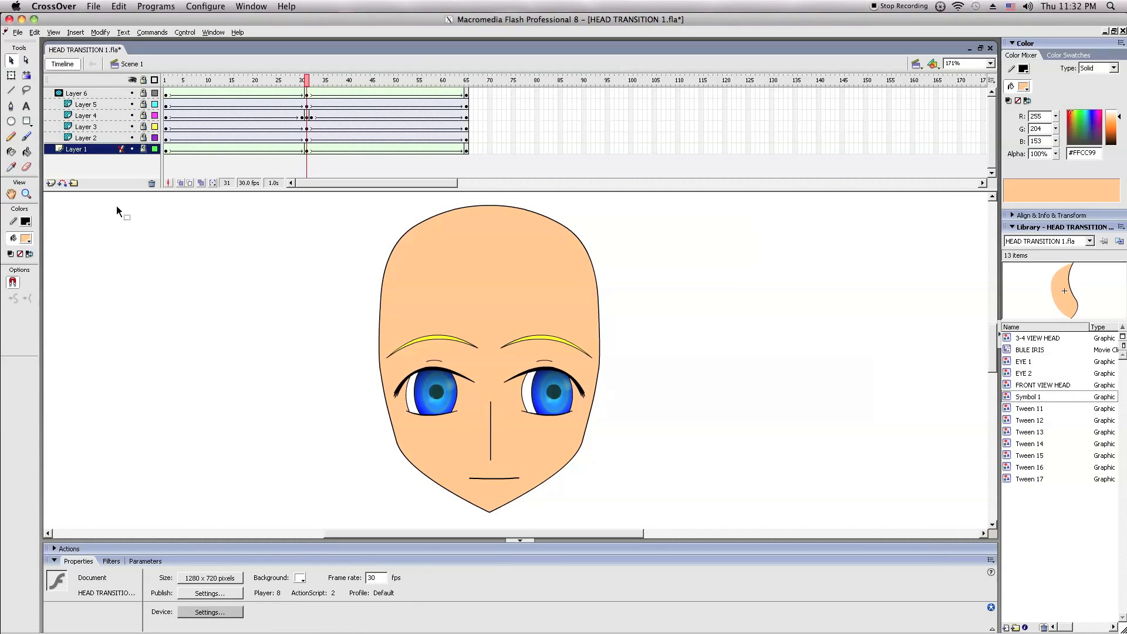
- Hide the Layer 6 mask, unlock the facial feature layers, and go to the final keyframe at frame 65
key("z")
left_click_drag(344, 337, 730, 519)
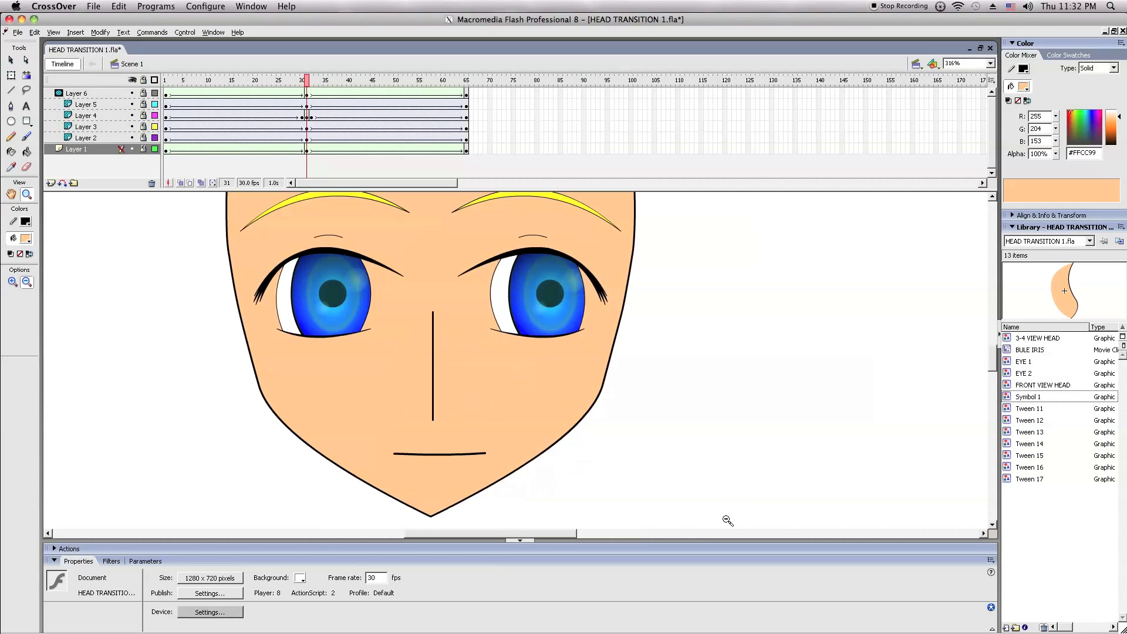
left_click(11, 59)
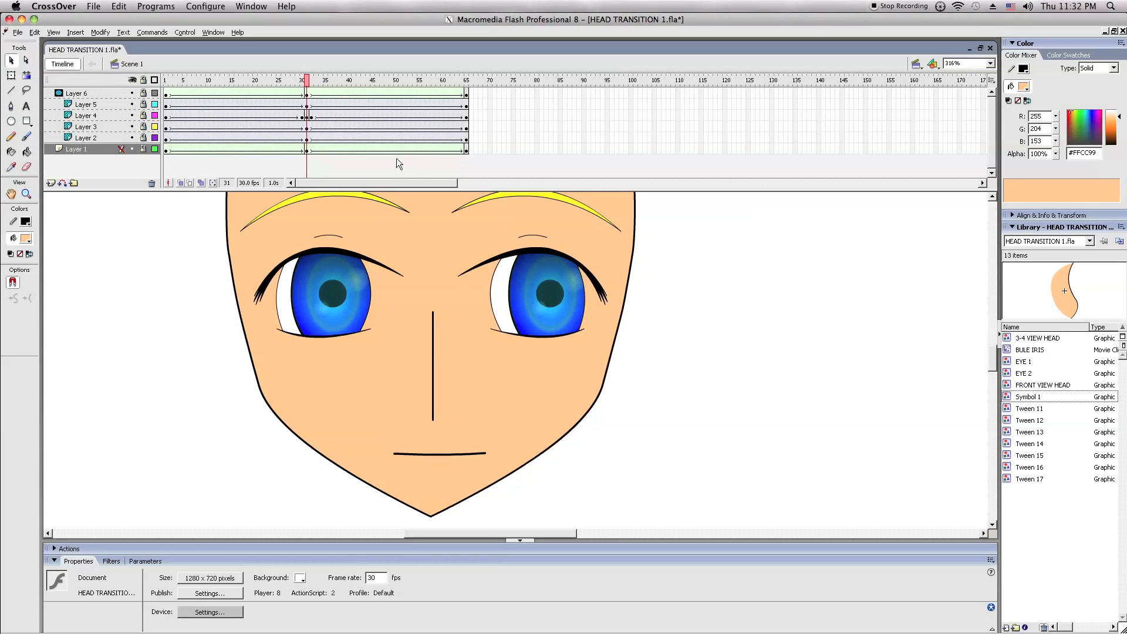
scroll(178, 238, "up", 3)
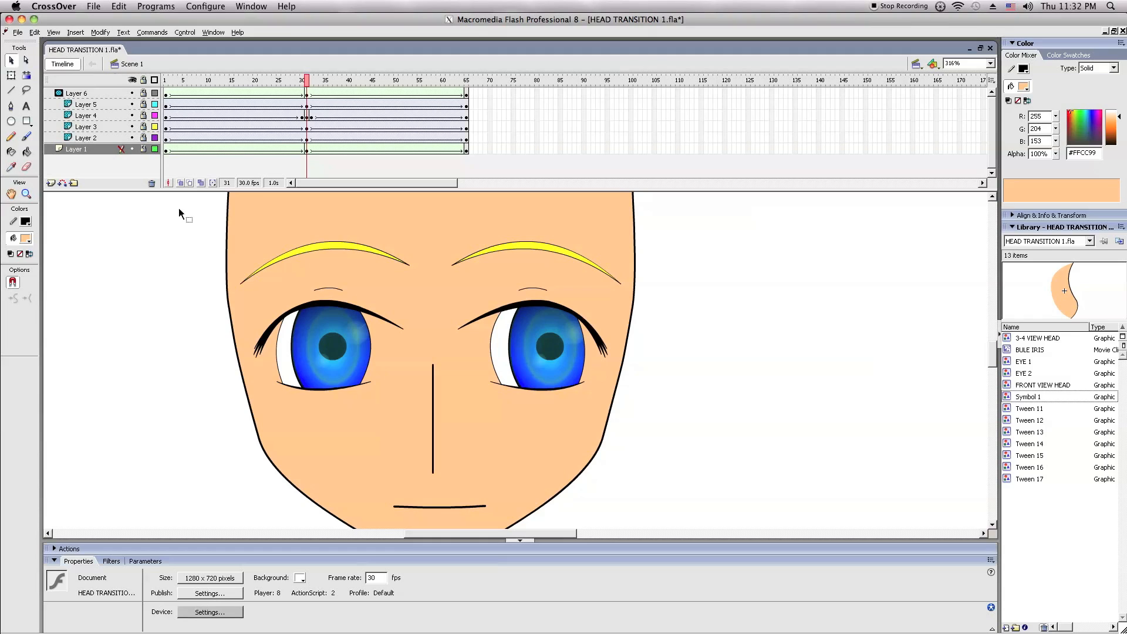
left_click(132, 93)
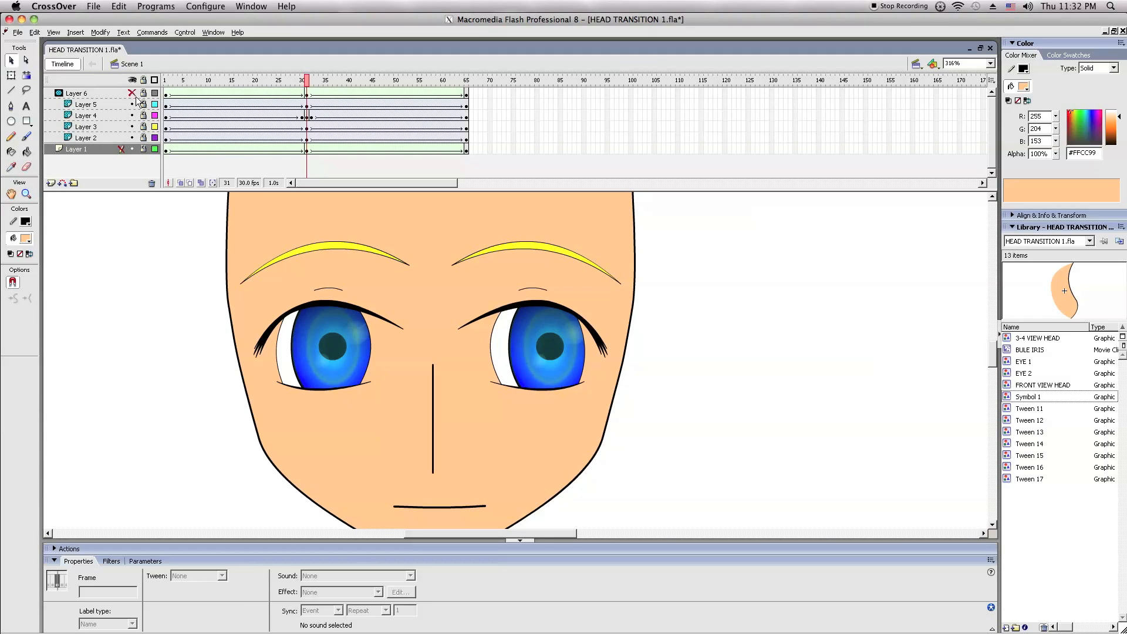
left_click_drag(143, 105, 144, 128)
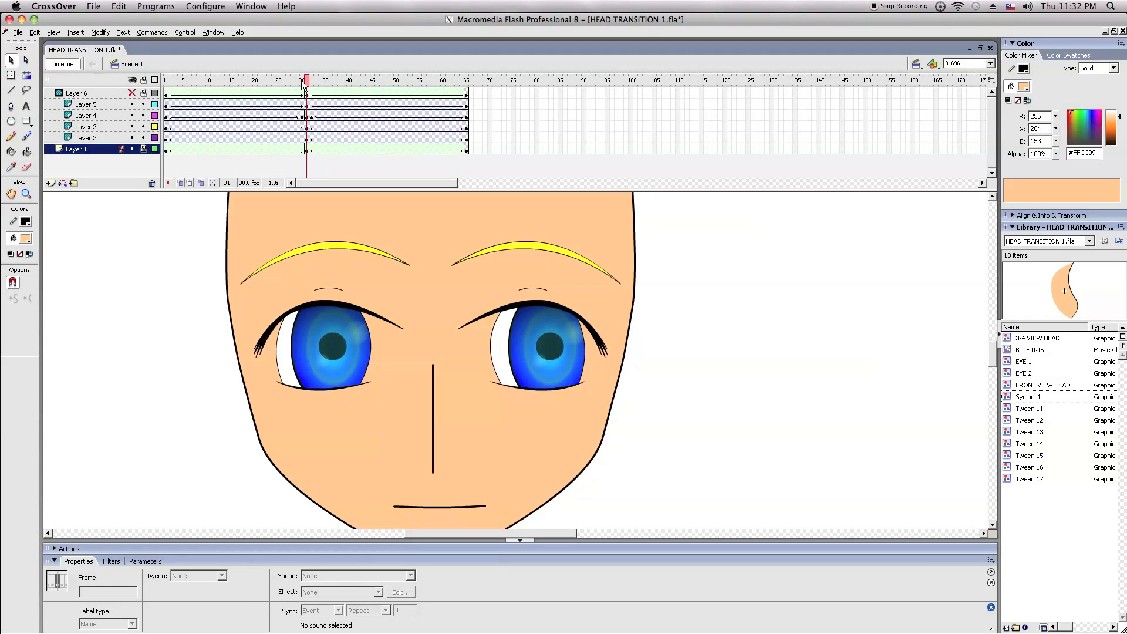
left_click_drag(307, 84, 466, 87)
- Examine how the nose line overlaps the EYE 1 instance on the turned face at frame 65
left_click(160, 355)
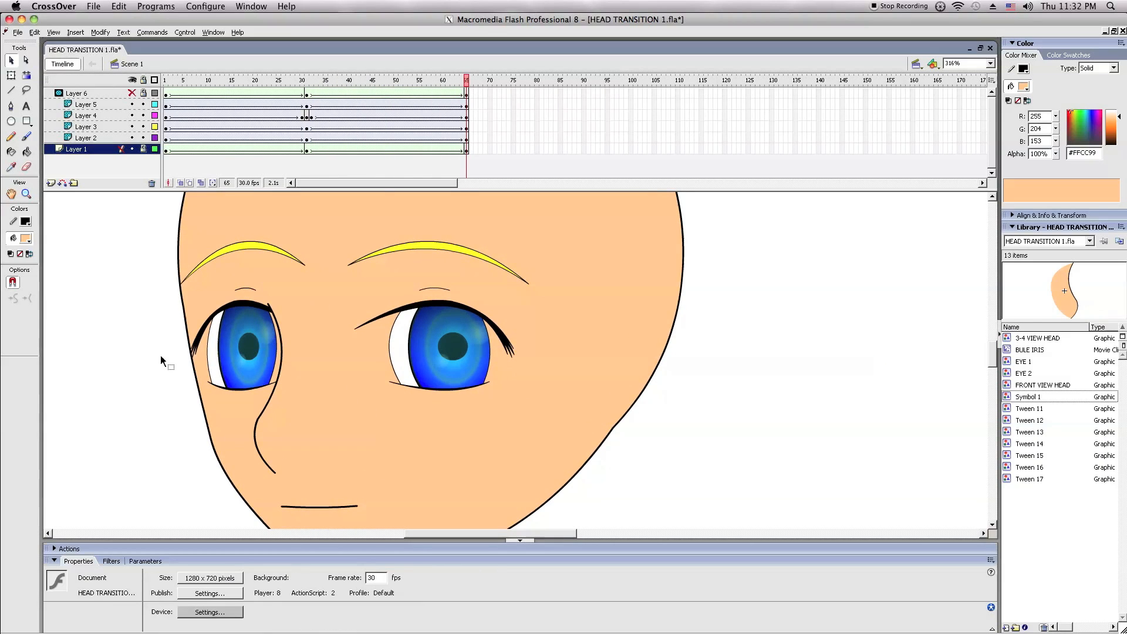
scroll(217, 347, "down", 3)
left_click(283, 293)
left_click(238, 277)
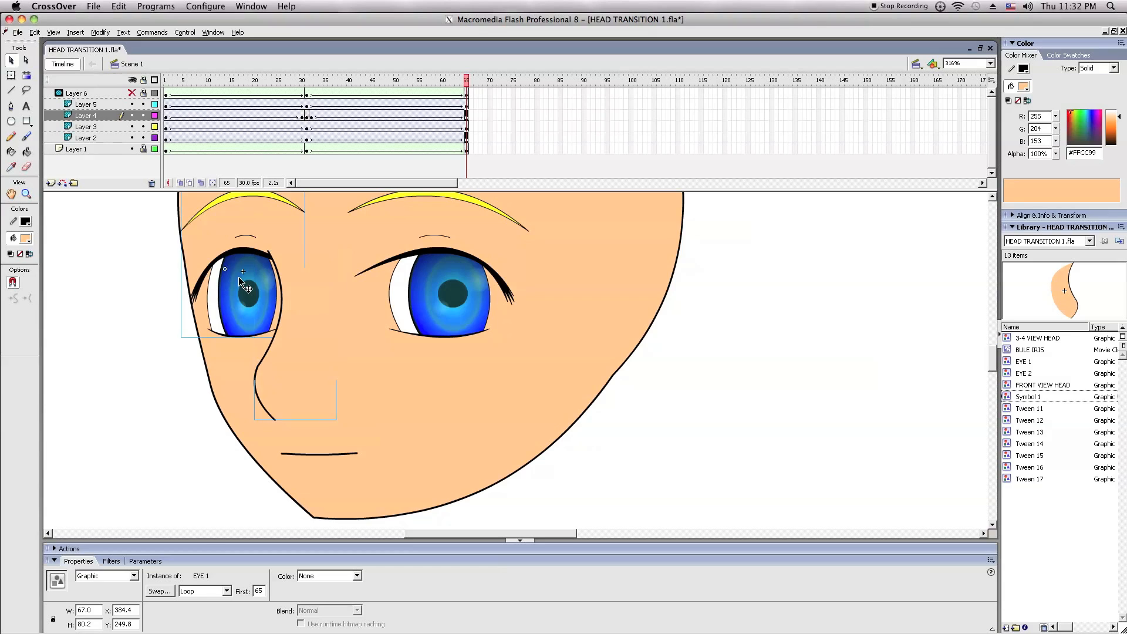
scroll(294, 317, "up", 3)
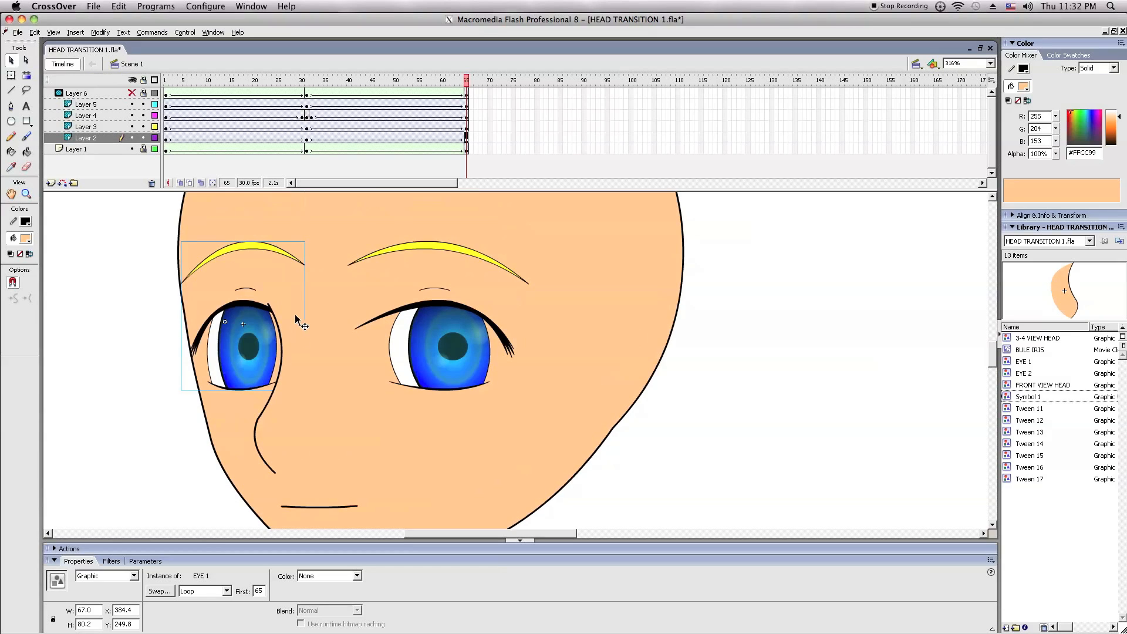
left_click_drag(276, 227, 315, 269)
left_click(283, 227)
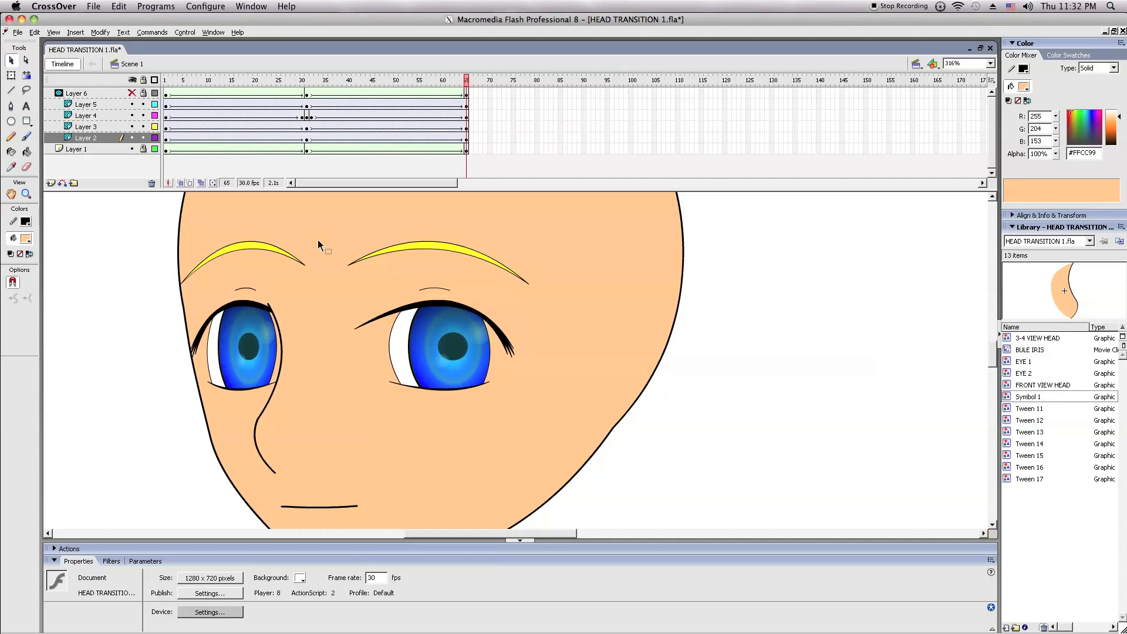
- Open the EYE 1 symbol in place on the turned face and return to Scene 1
left_click(27, 194)
left_click(233, 231)
left_click_drag(475, 304, 647, 491)
left_click_drag(259, 218, 741, 490)
left_click(10, 60)
double_click(364, 368)
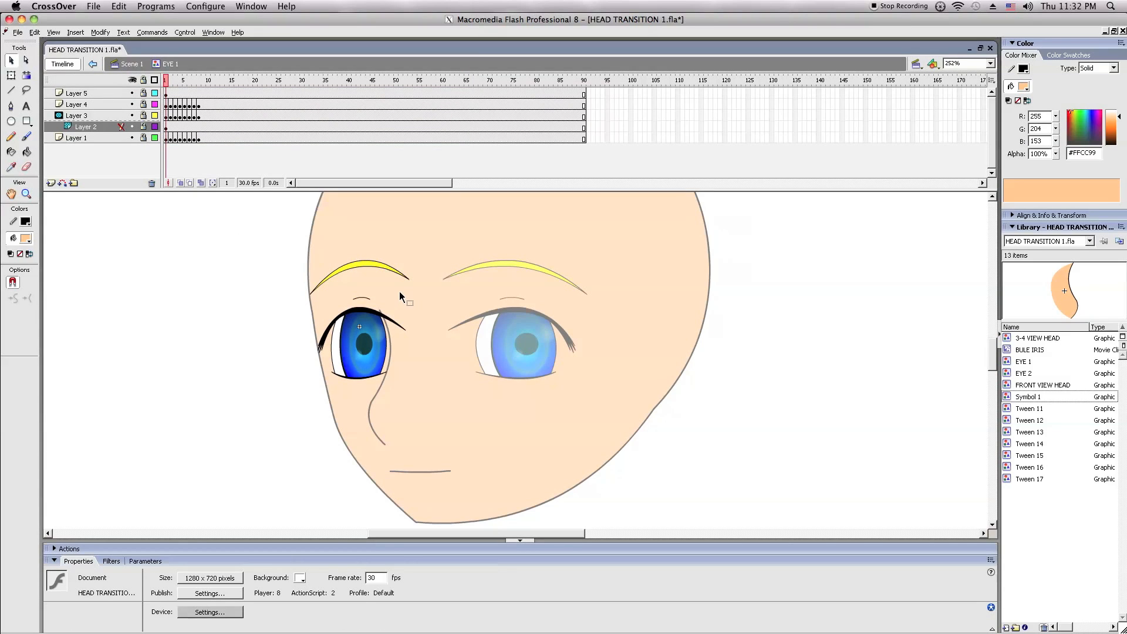
double_click(217, 296)
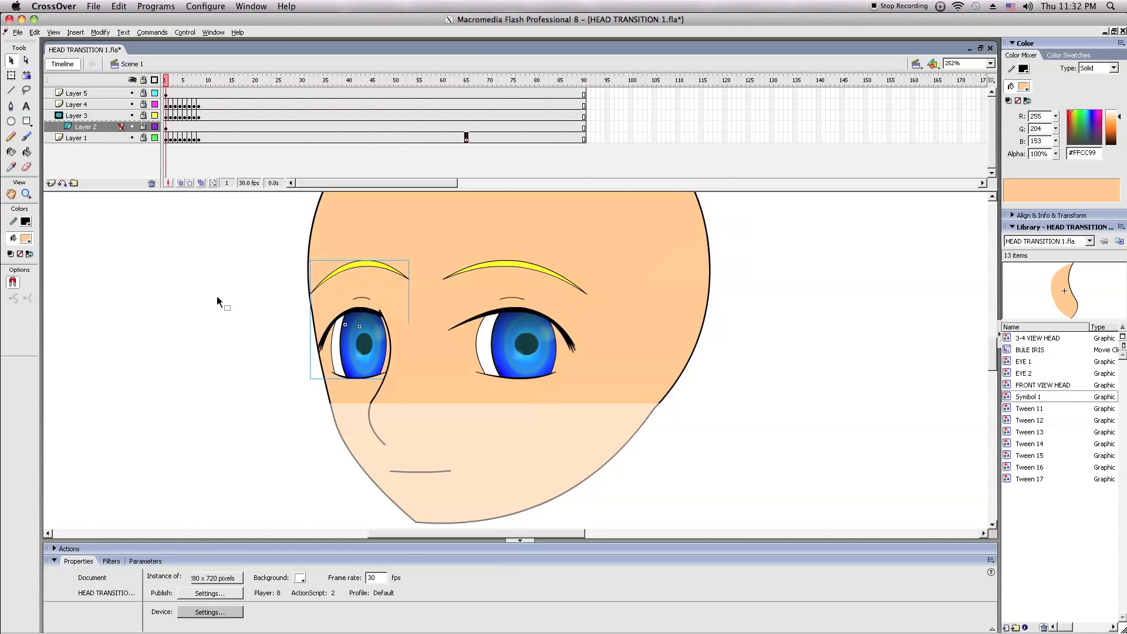
- Try to narrow the EYE 1 instance at frame 65 to a width of 42.4 with Free Transform, and undo it
left_click(11, 76)
left_click(370, 351)
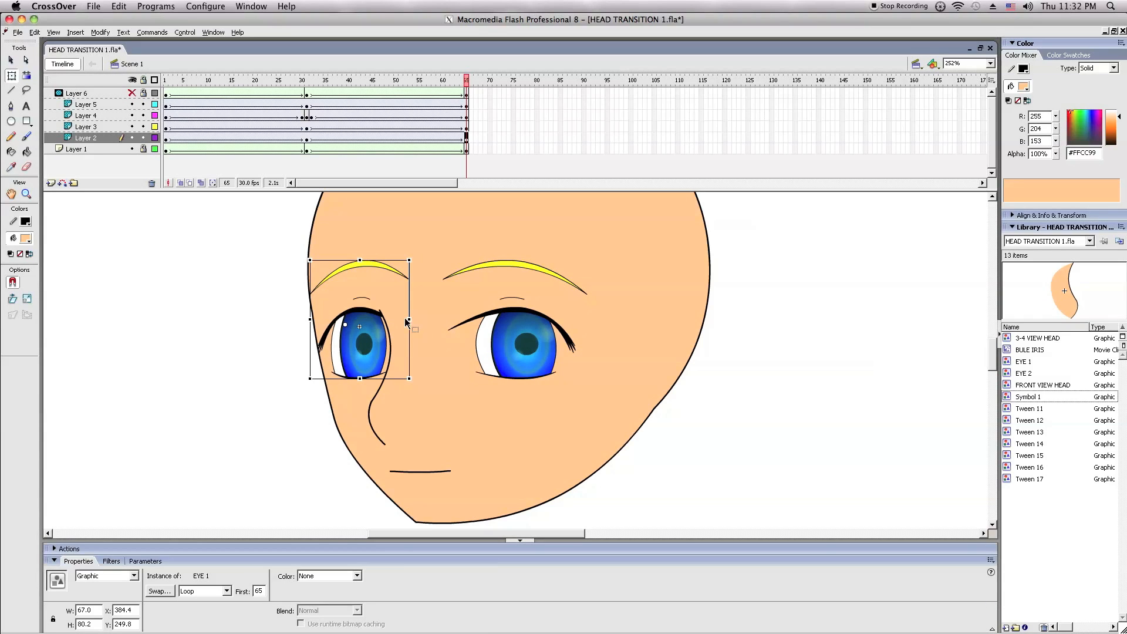
left_click_drag(409, 320, 373, 320)
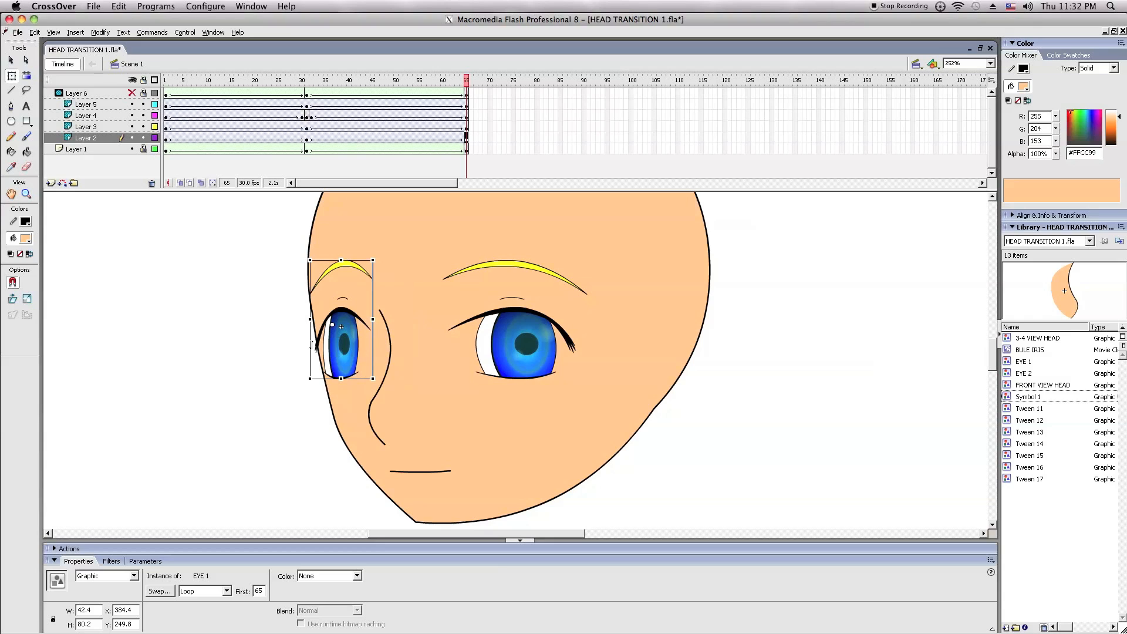
left_click(218, 347)
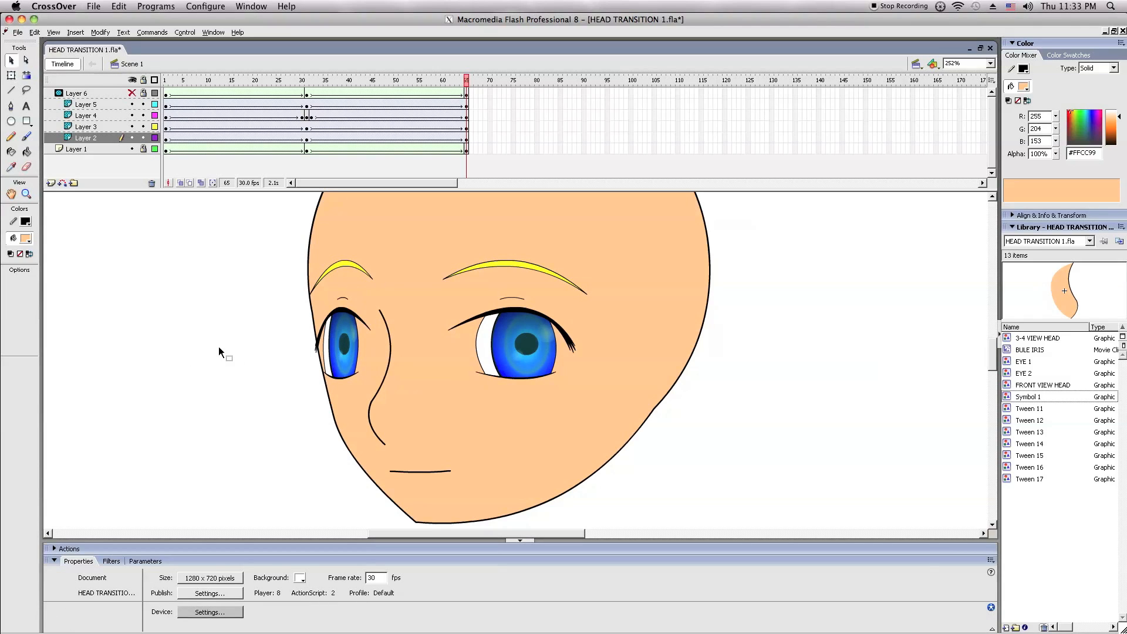
key("ctrl+z")
key("ctrl+z")
left_click(234, 340)
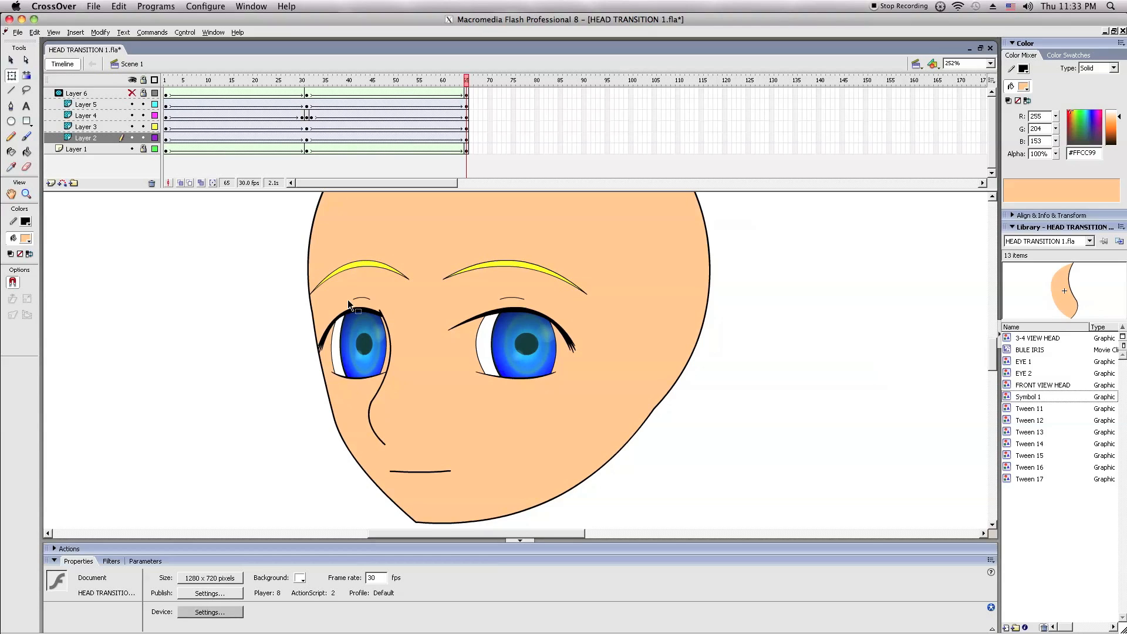
- Lock all layers, make Layer 6 visible again to restore the masking, and play the animation on the stage
left_click(392, 337)
left_click(210, 321)
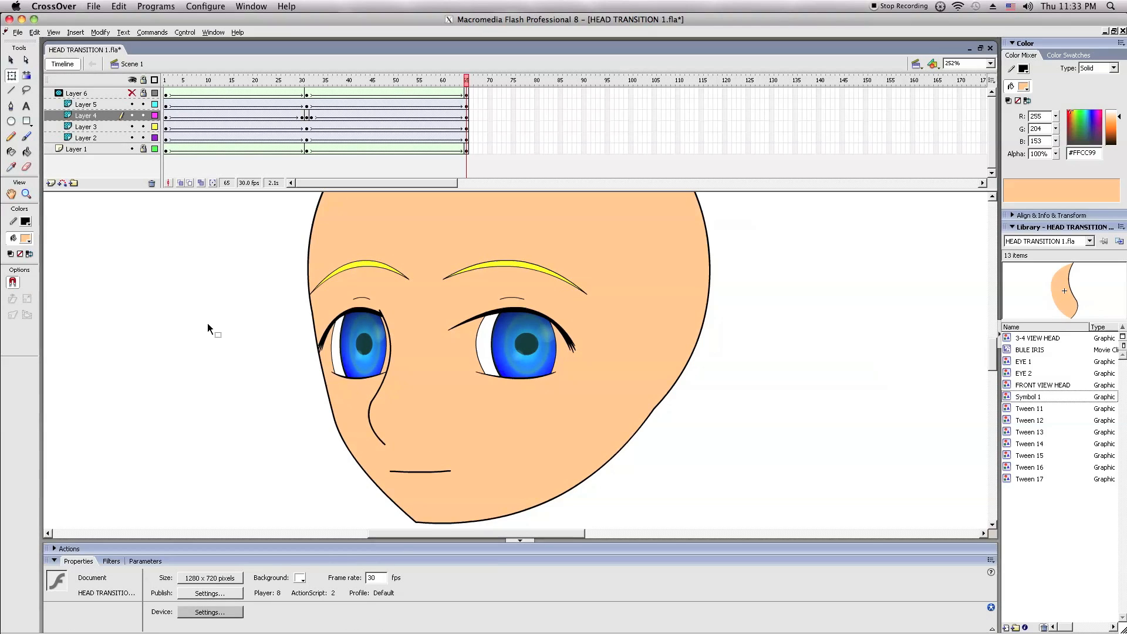
left_click(143, 80)
left_click(133, 81)
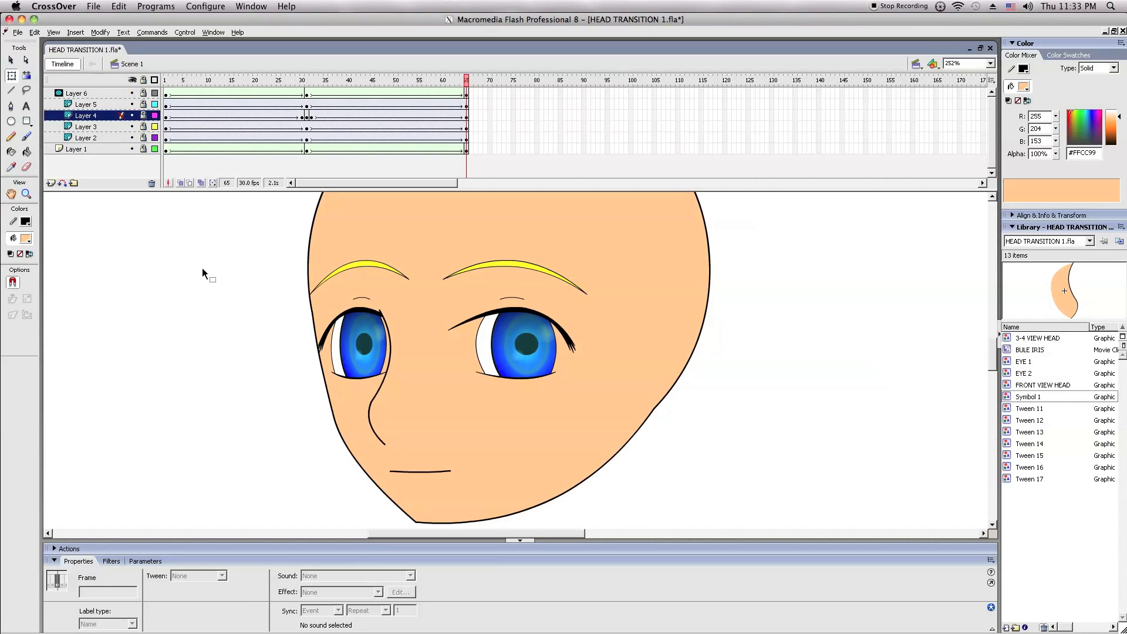
left_click(214, 390)
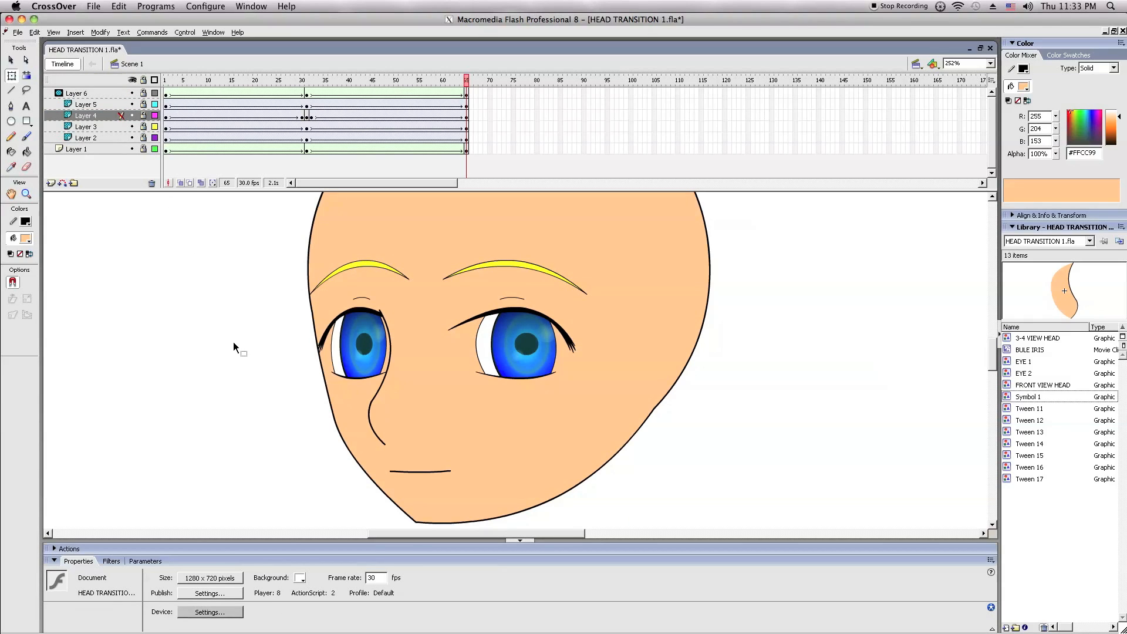
key("Return")
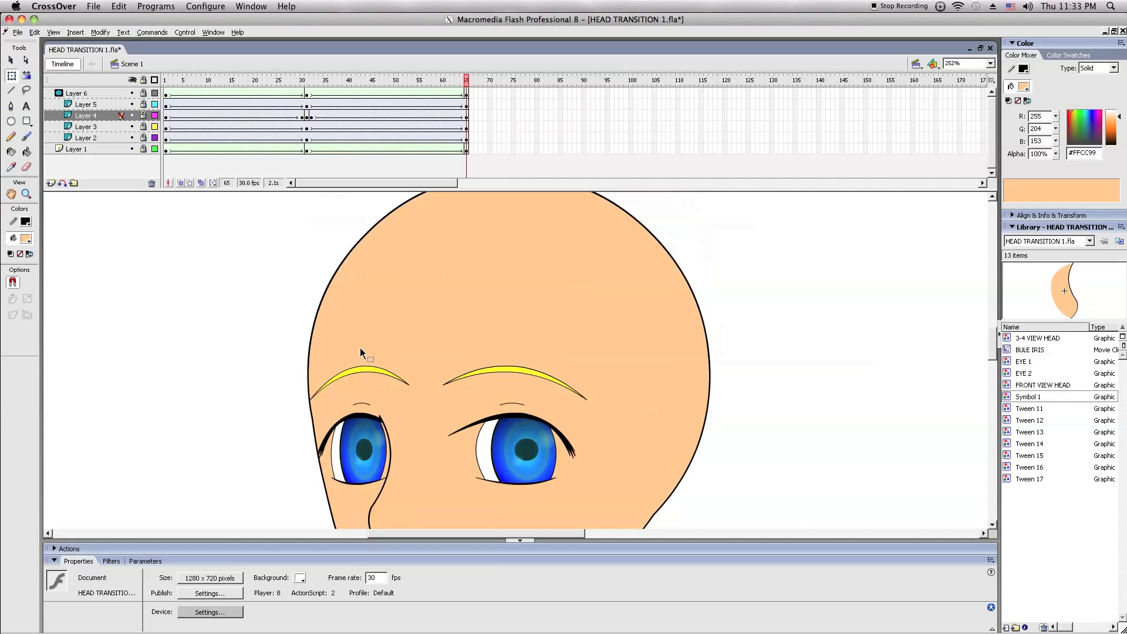